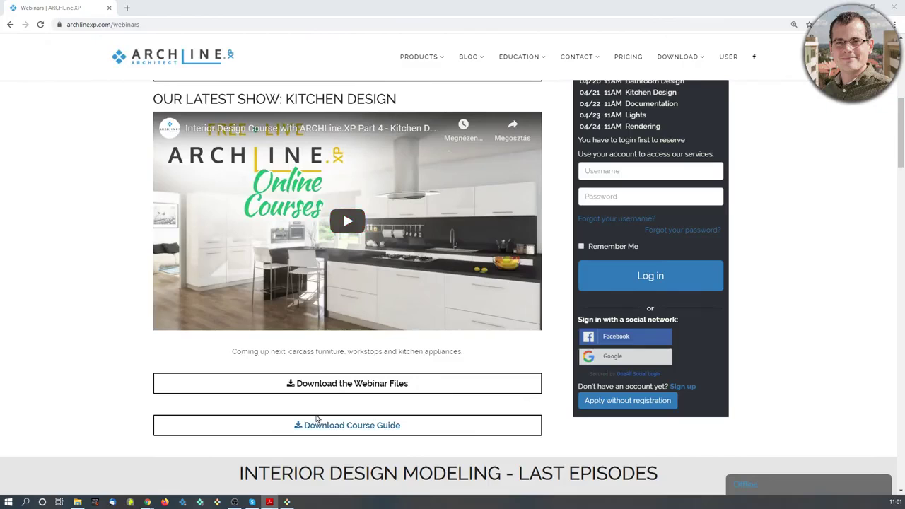
Step: Look through the interior design course episodes listed on the webinars page
scroll(754, 324, "down", 2)
scroll(754, 324, "down", 3)
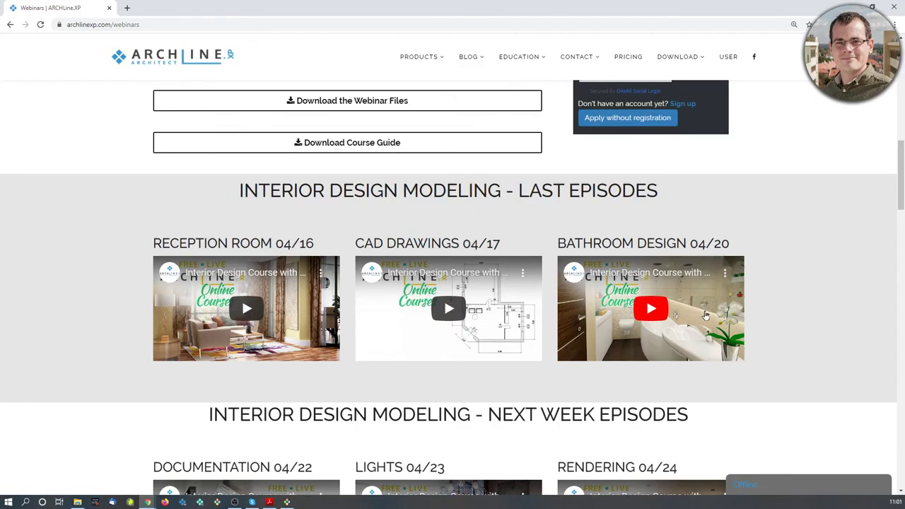
scroll(706, 315, "down", 3)
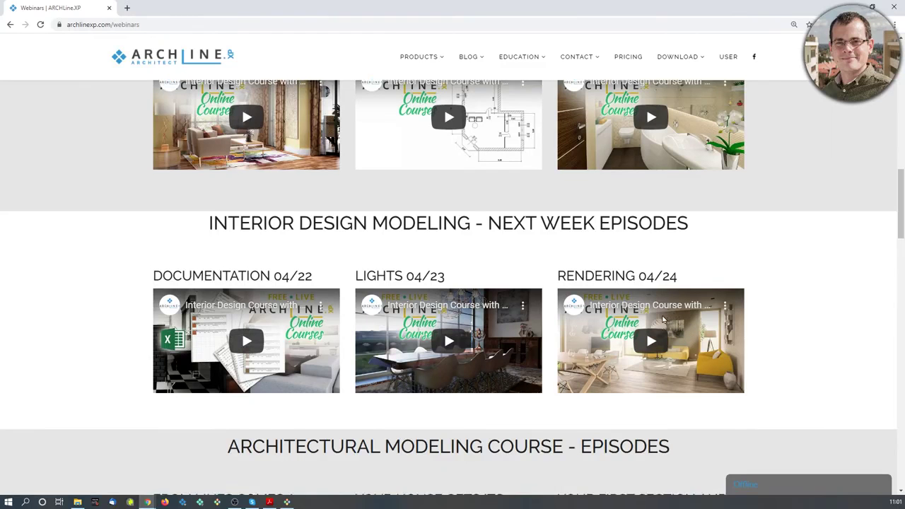
scroll(663, 321, "down", 3)
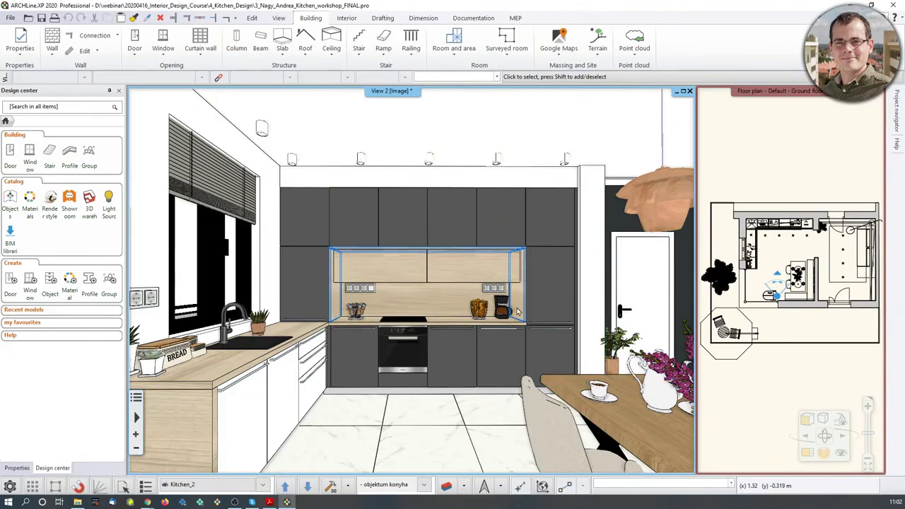
Step: Open the Kitchen_workshop_Start project from the 4_Kitchen_Design folder, closing the current project without saving it
middle_click_drag(493, 307, 493, 308)
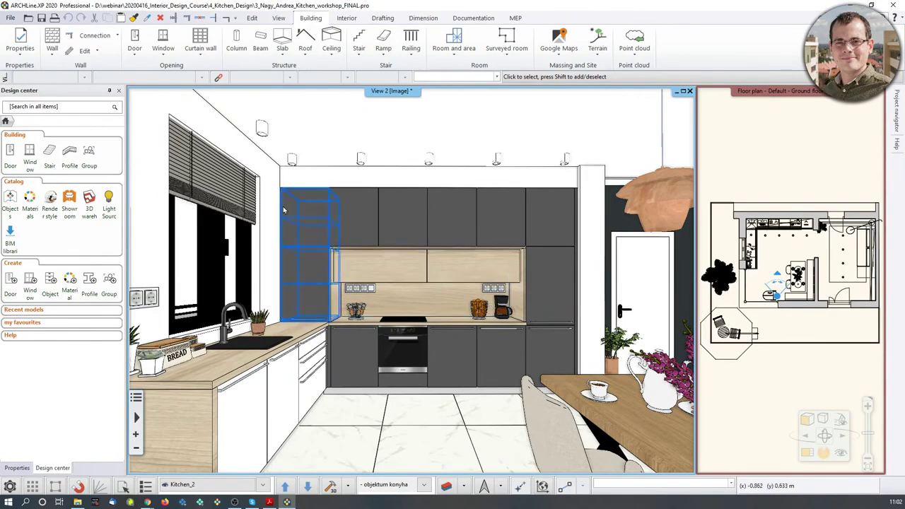
left_click(11, 17)
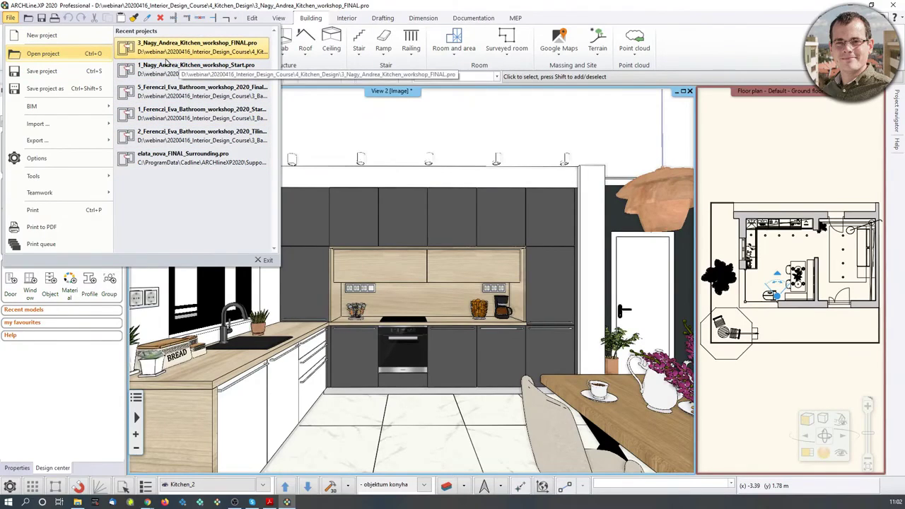
left_click(48, 55)
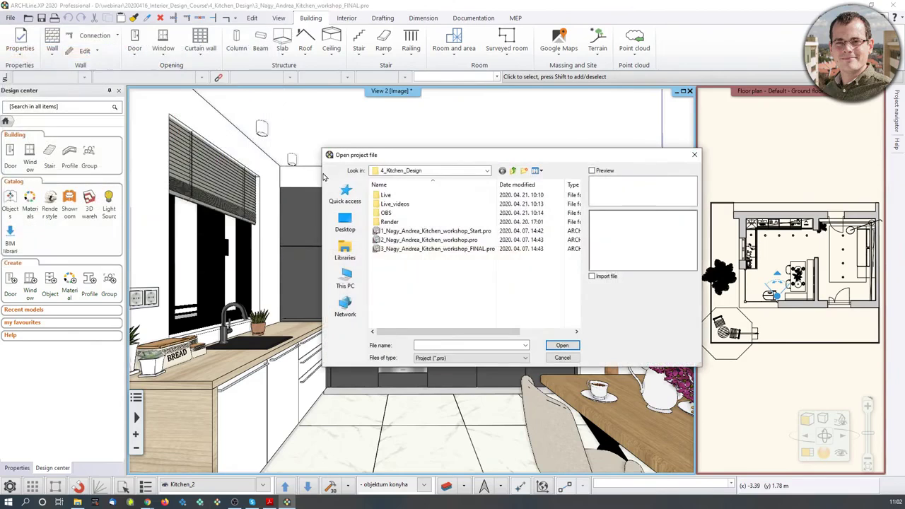
left_click(486, 170)
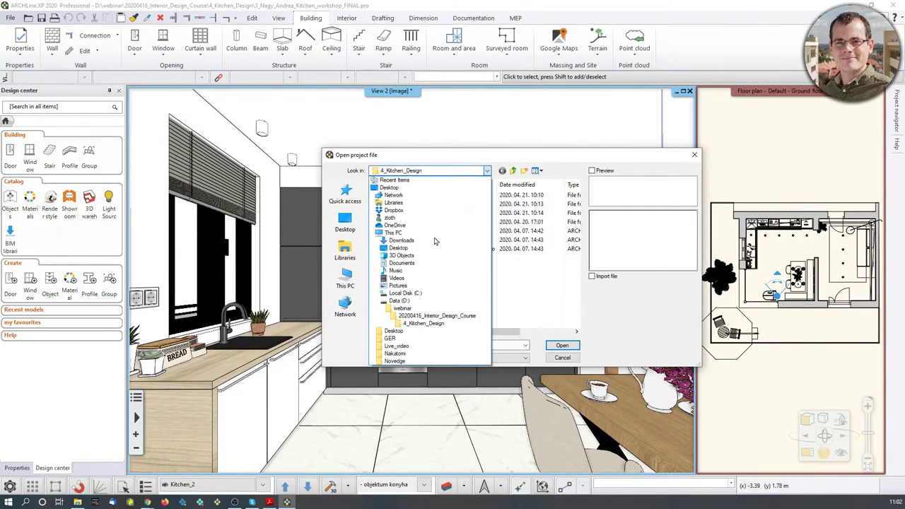
left_click(423, 324)
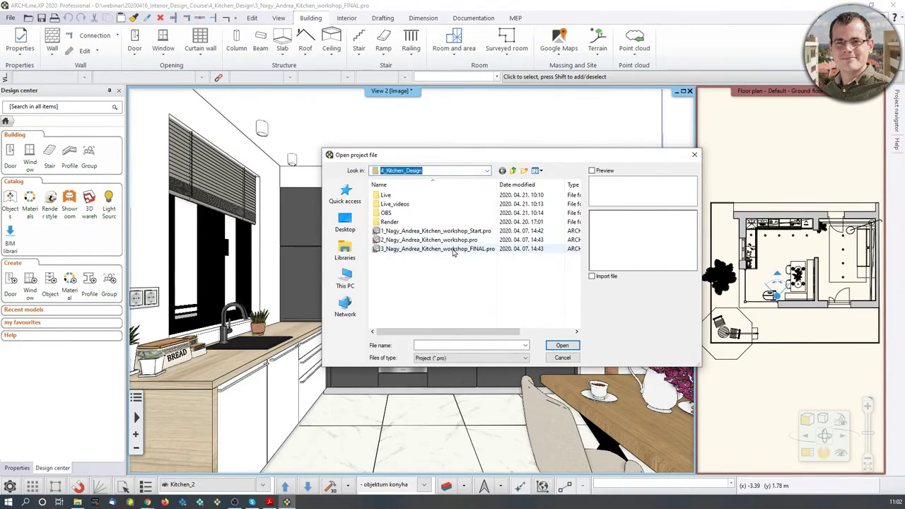
double_click(439, 231)
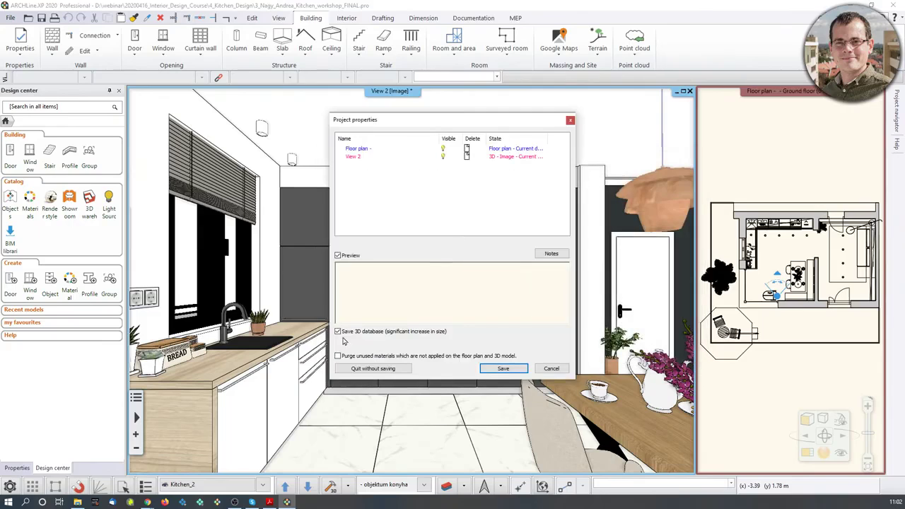
left_click(385, 370)
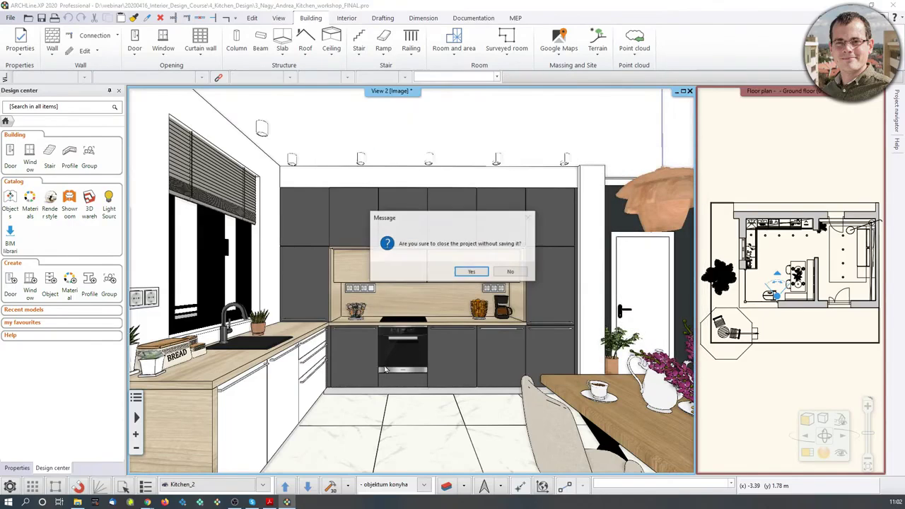
left_click(474, 274)
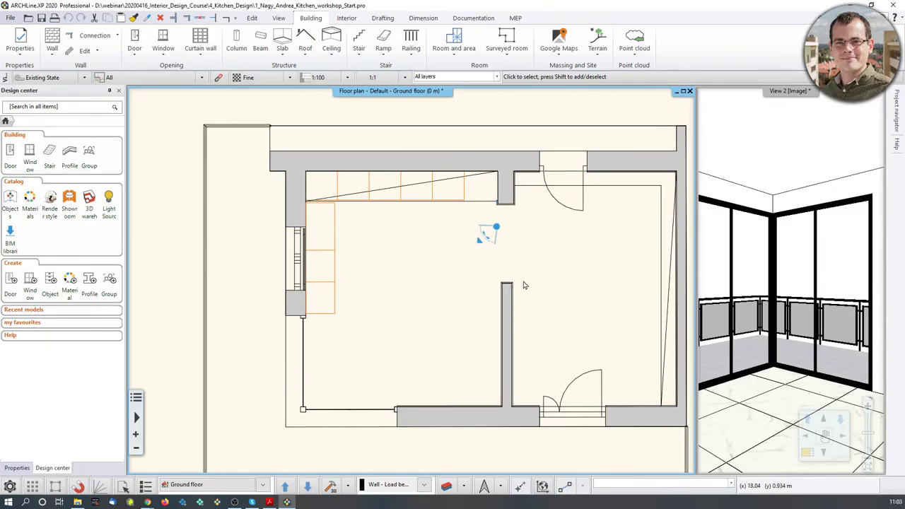
Step: Make the 3D view the main view and cycle through the saved kitchen cameras to Kitchen_2
left_click(756, 294)
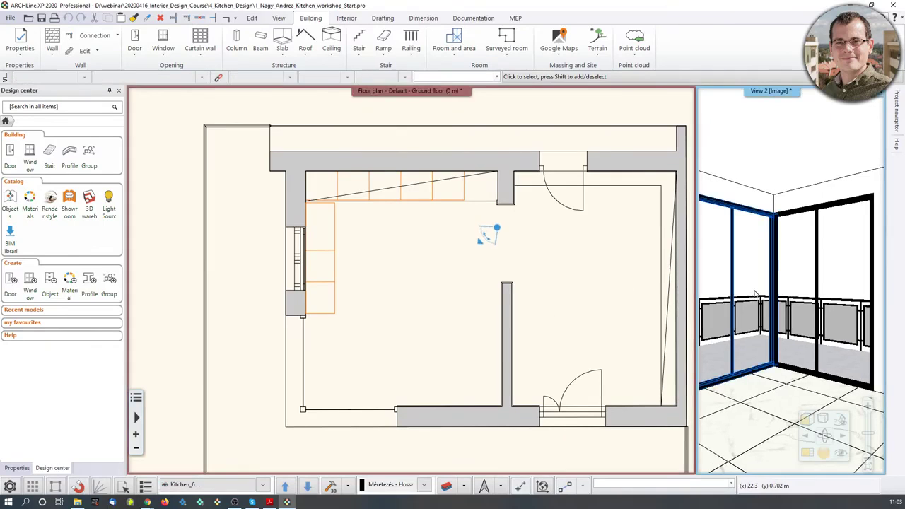
key("Right")
key("Right")
key("Right")
key("Right")
key("Right")
key("Right")
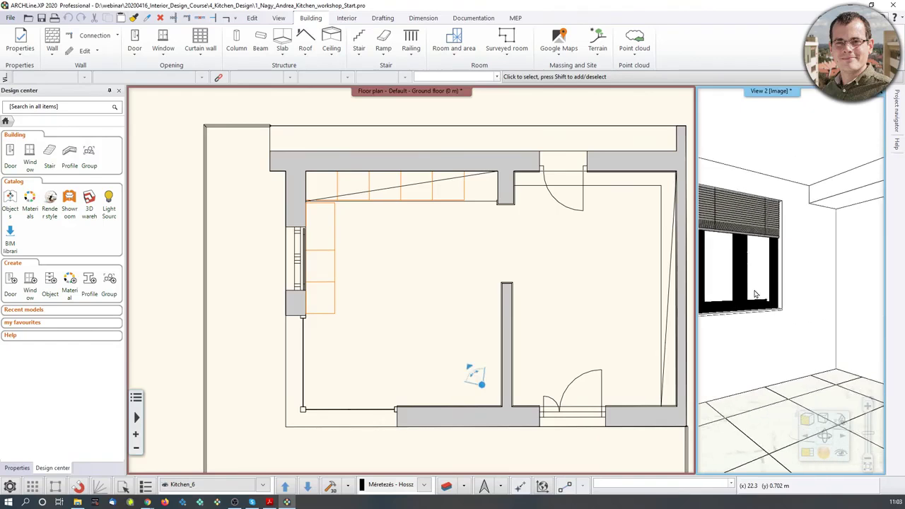
key("Right")
key("Right")
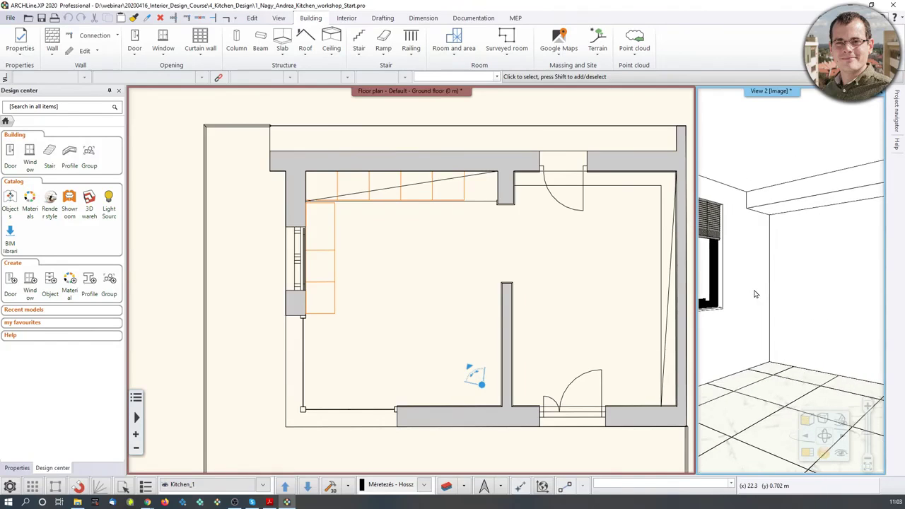
left_click(806, 453)
key("Right")
key("Right")
key("Right")
key("Right")
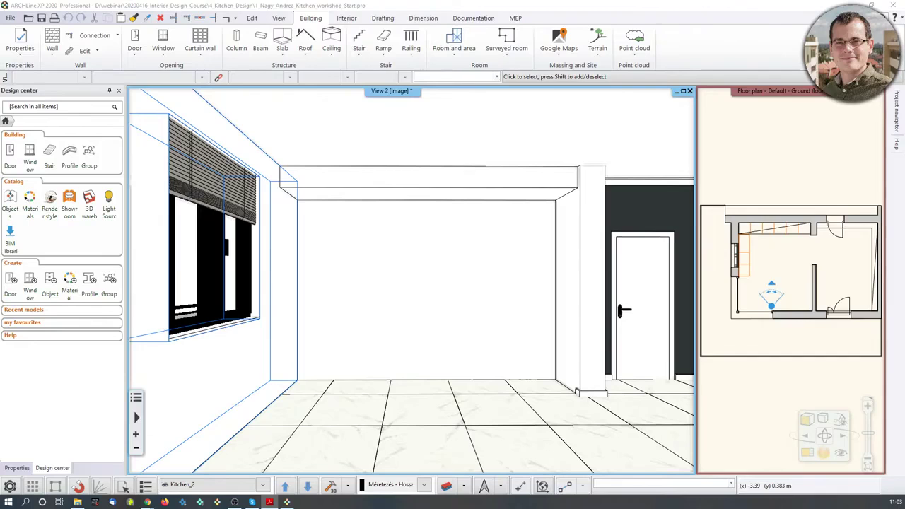
Step: Make the ground floor plan the main view, focused on the kitchen's cabinet outlines along the walls
left_click(348, 18)
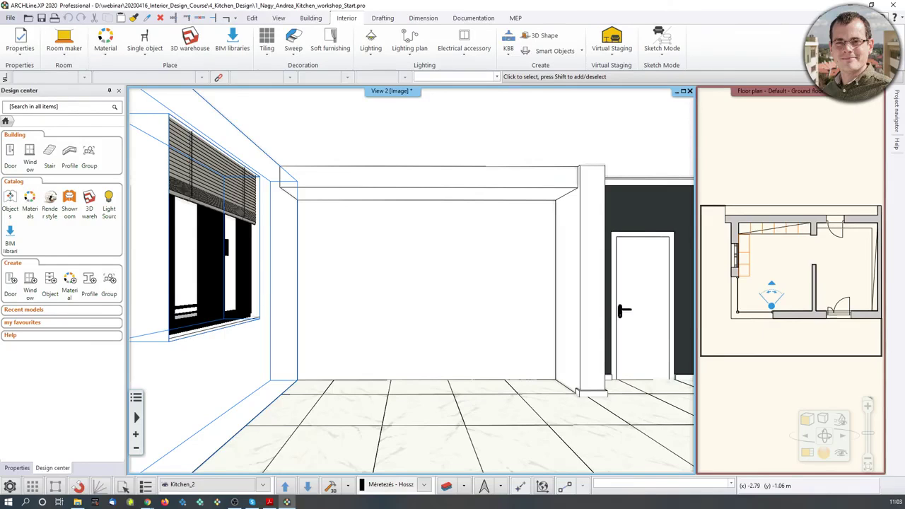
left_click(790, 182)
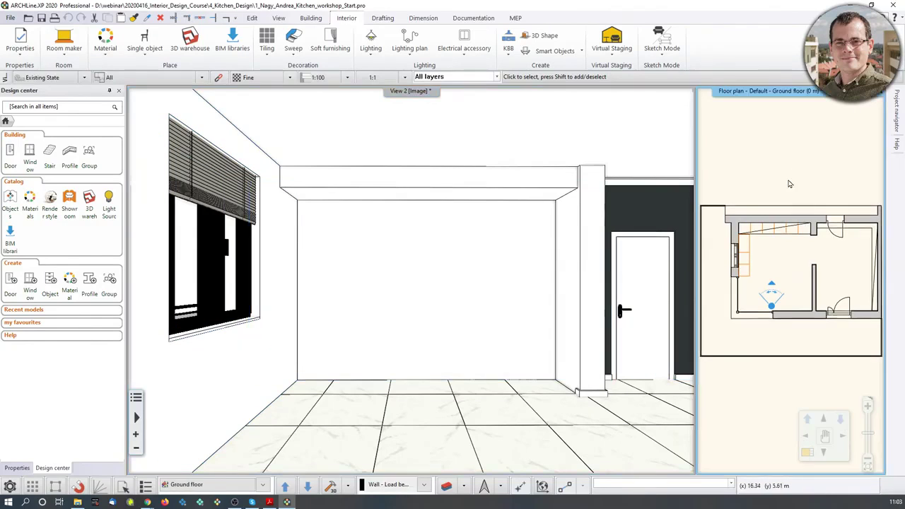
left_click(805, 456)
scroll(311, 160, "up", 3)
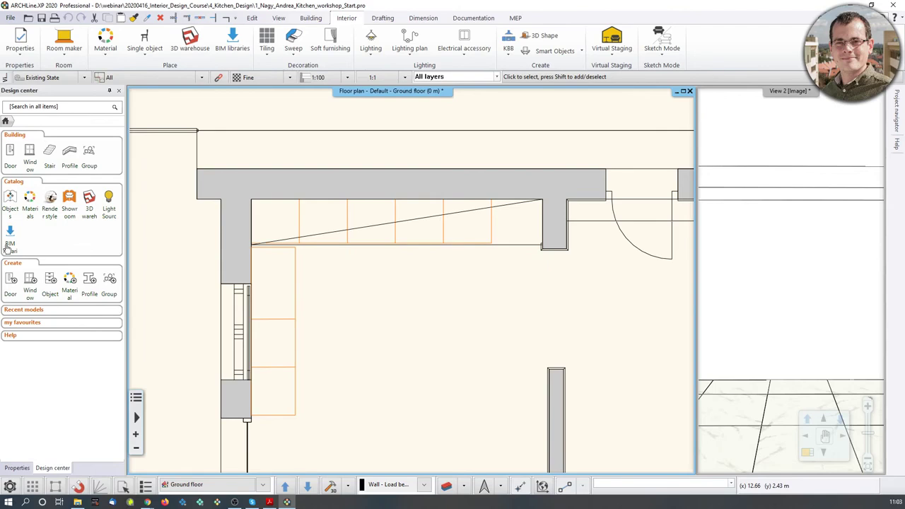
left_click(508, 44)
left_click(524, 109)
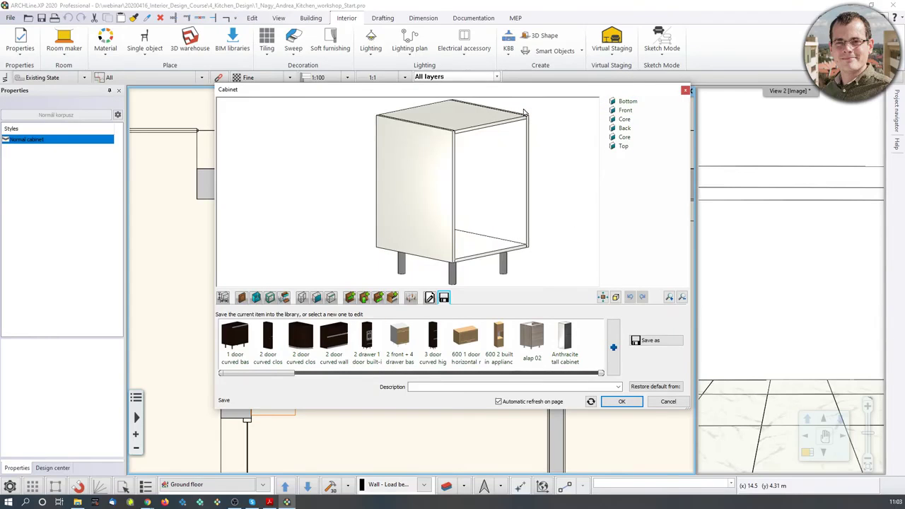
left_click_drag(489, 148, 453, 186)
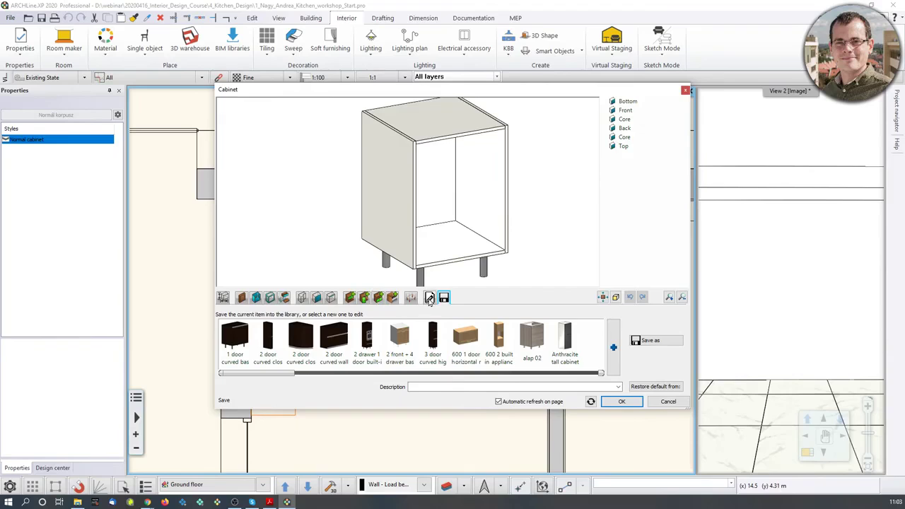
left_click(223, 297)
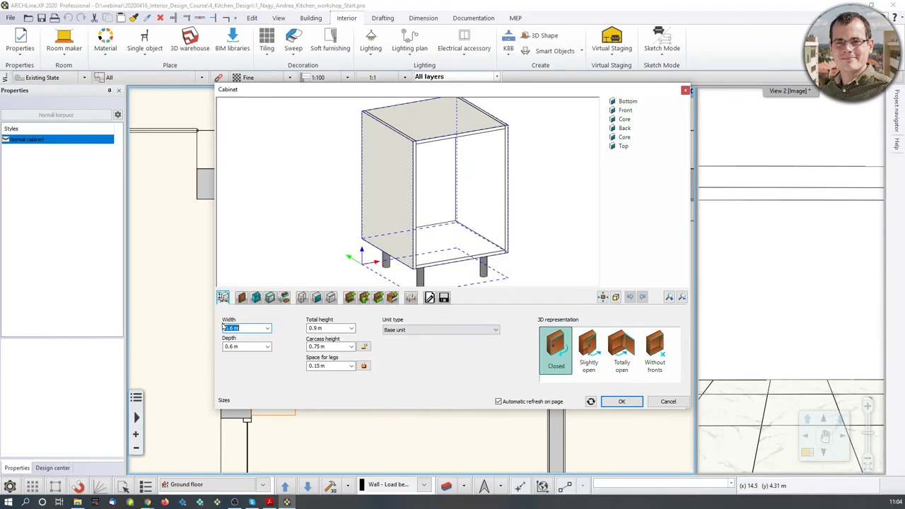
left_click(686, 90)
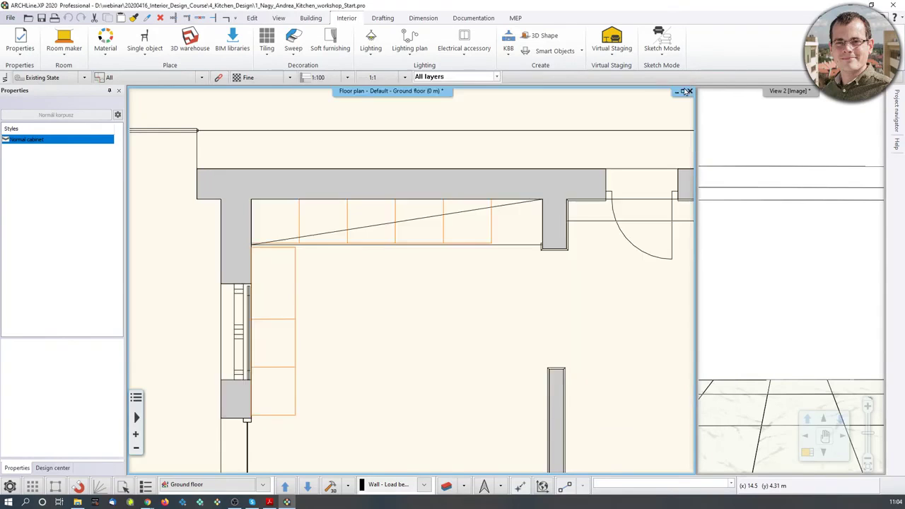
Step: Set the project's primary unit of measurement to millimetres
left_click(11, 486)
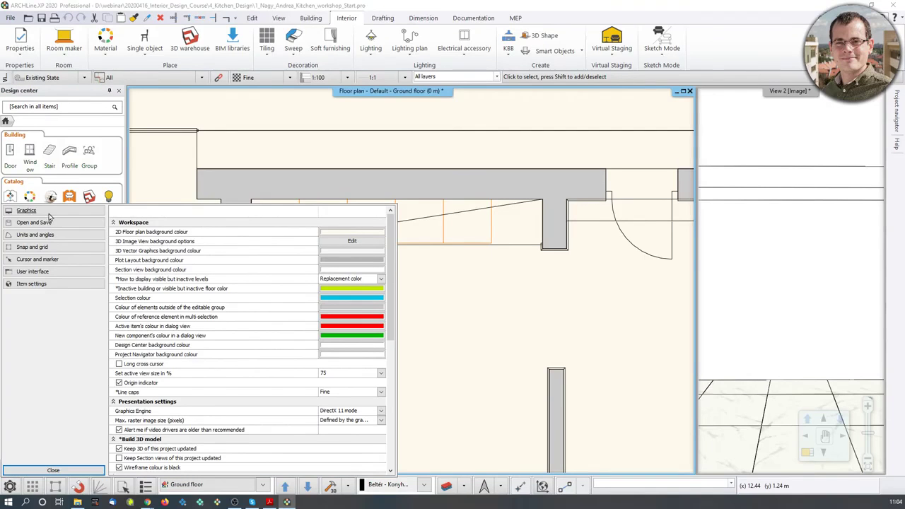
left_click(51, 235)
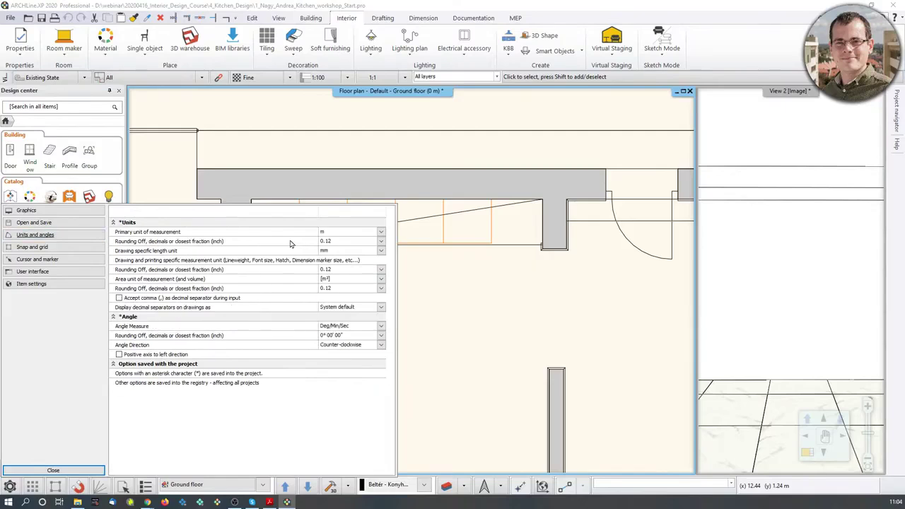
left_click(381, 232)
left_click(347, 242)
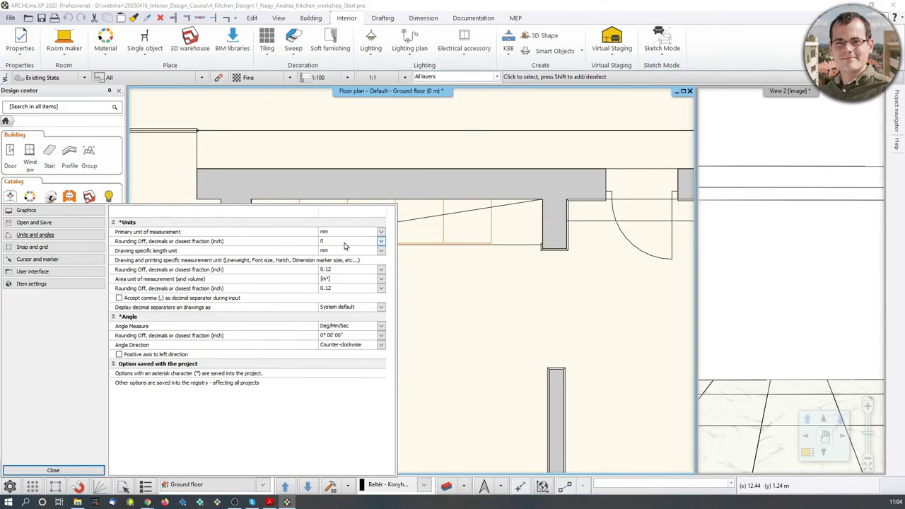
left_click(71, 470)
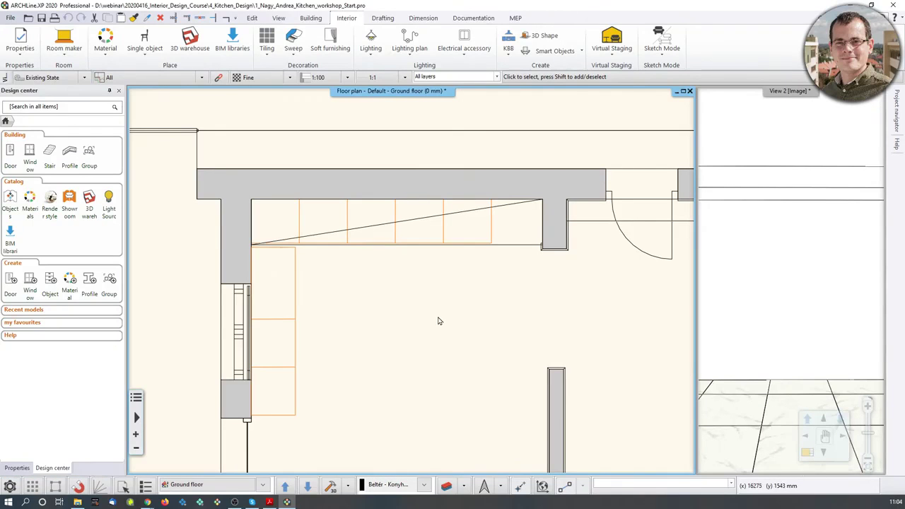
Step: Start a new KBB cabinet from the default empty base unit and set its depth to 550 mm
left_click(508, 44)
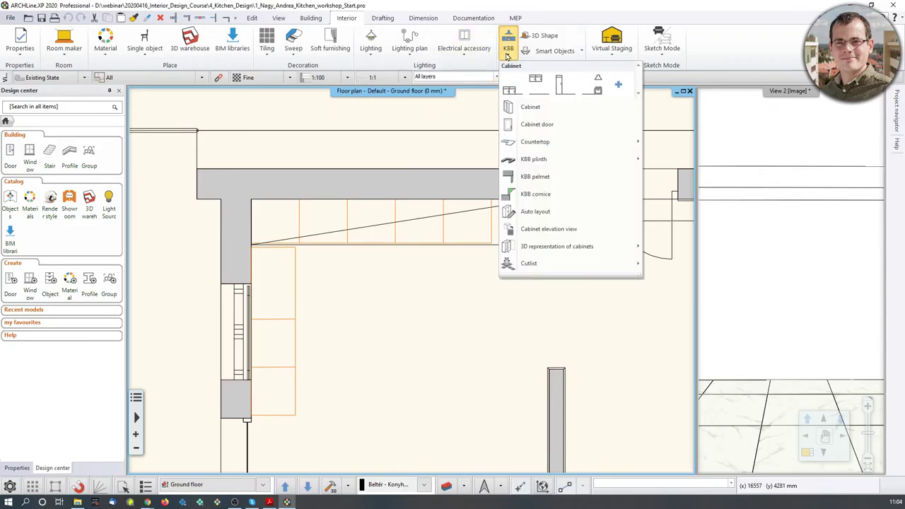
left_click(527, 107)
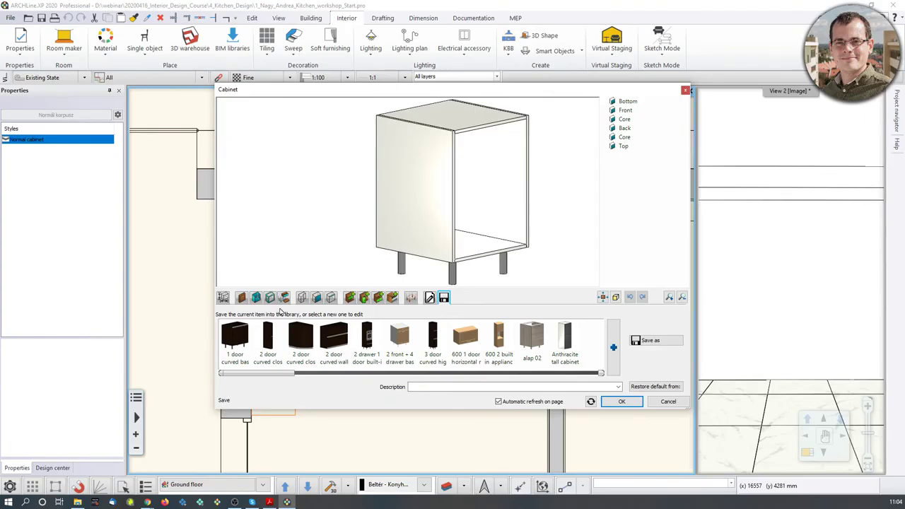
left_click(224, 298)
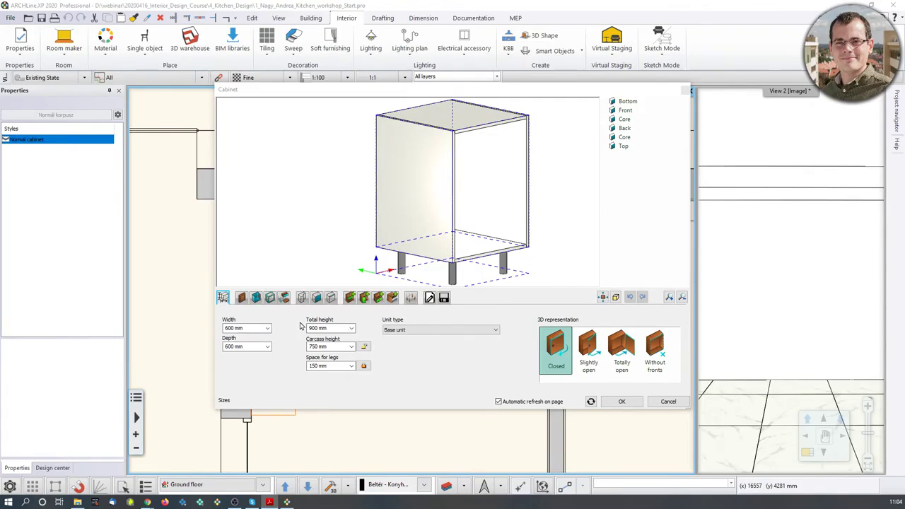
double_click(230, 328)
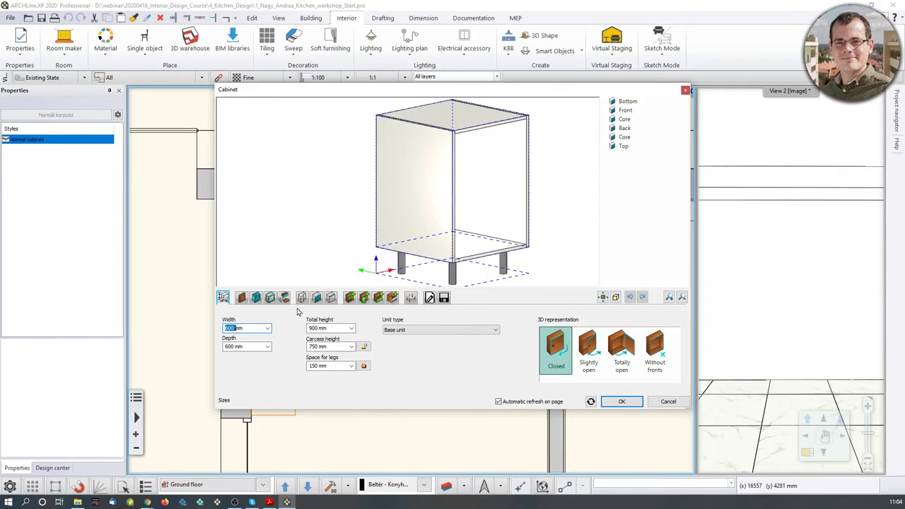
double_click(231, 347)
type("55")
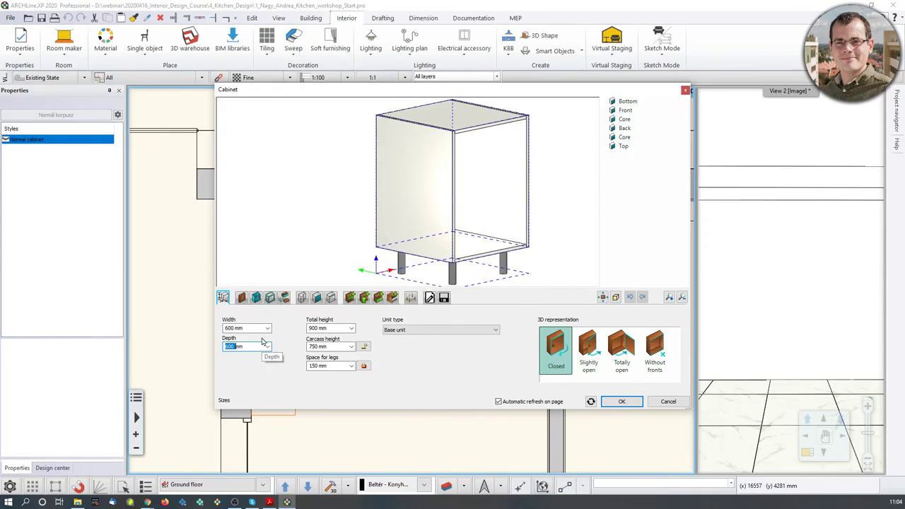
Step: Set the base cabinet's space for legs to 100 mm
left_click(320, 329)
left_click(310, 366)
left_click(364, 366)
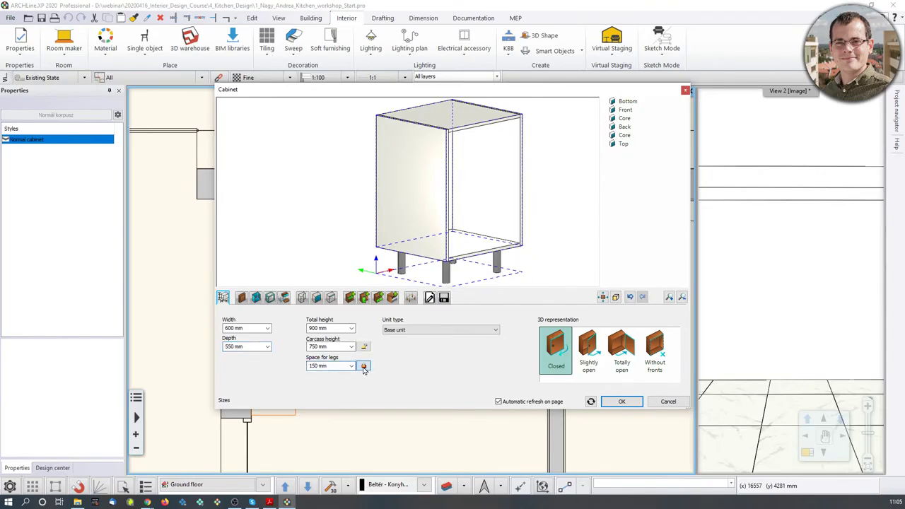
double_click(315, 365)
type("1")
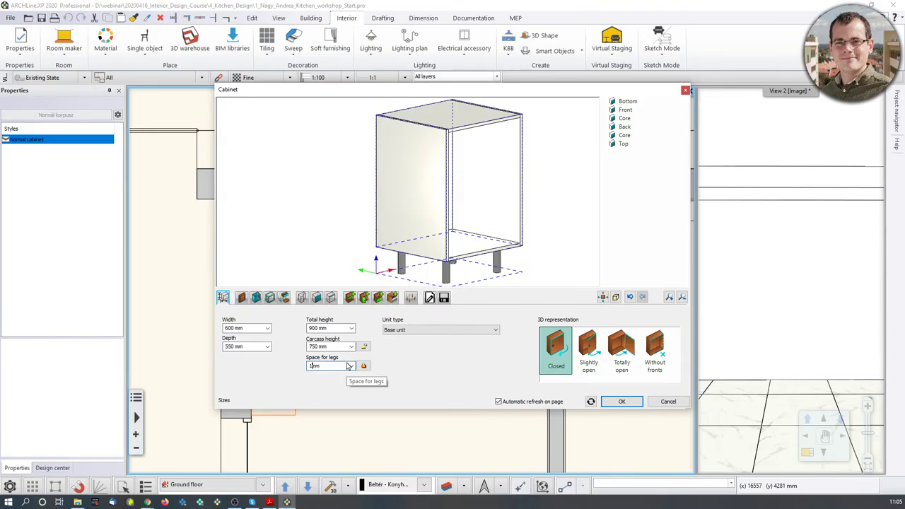
key("Return")
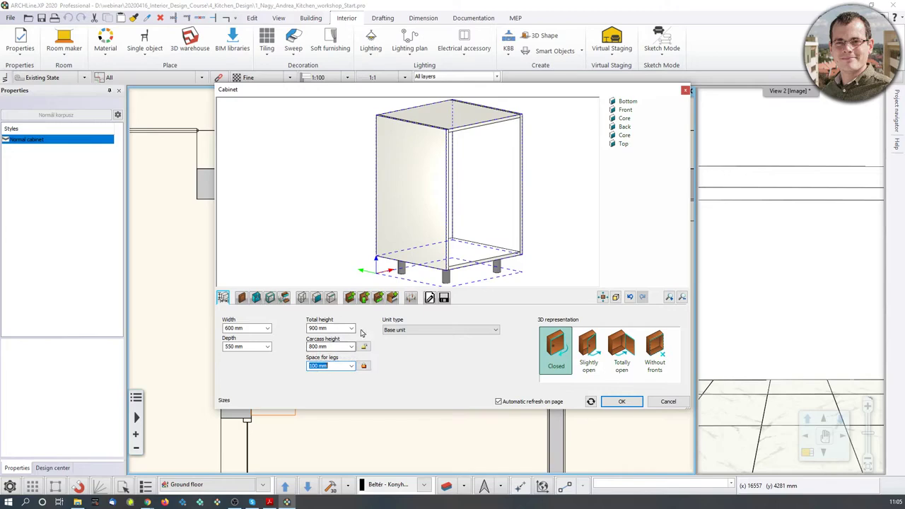
Step: Set the base cabinet's carcass height to 760 mm
double_click(316, 347)
type("760 mm")
key("Return")
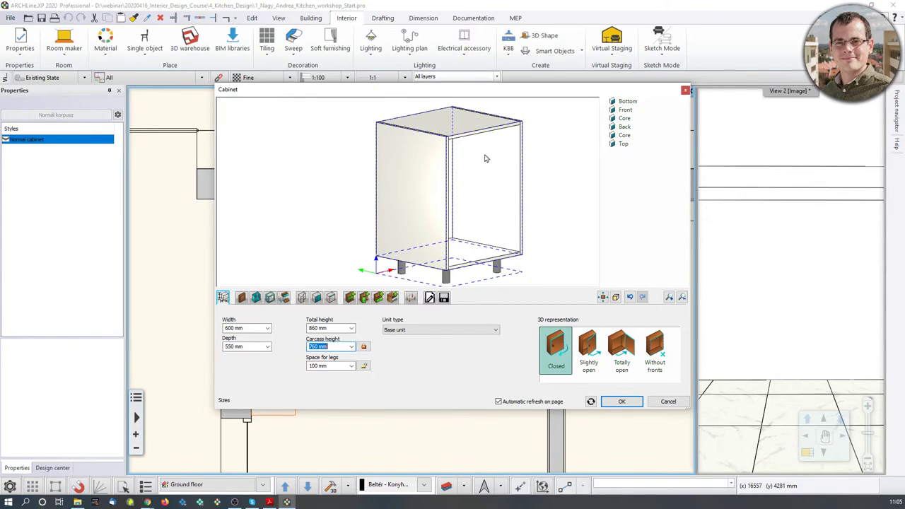
Step: Find the anthracite panel in the object library and set it as the cabinet's default door front
left_click_drag(488, 156, 391, 141)
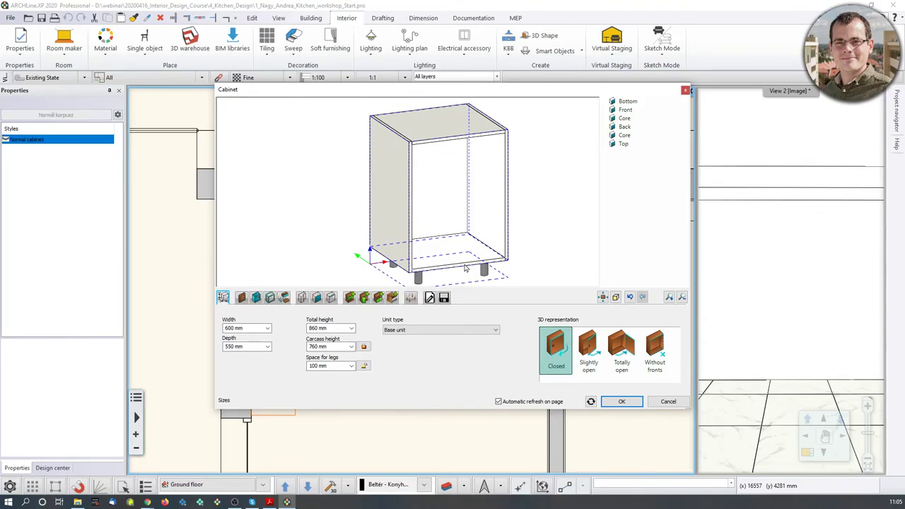
left_click_drag(397, 239, 421, 239)
middle_click_drag(390, 270, 392, 264)
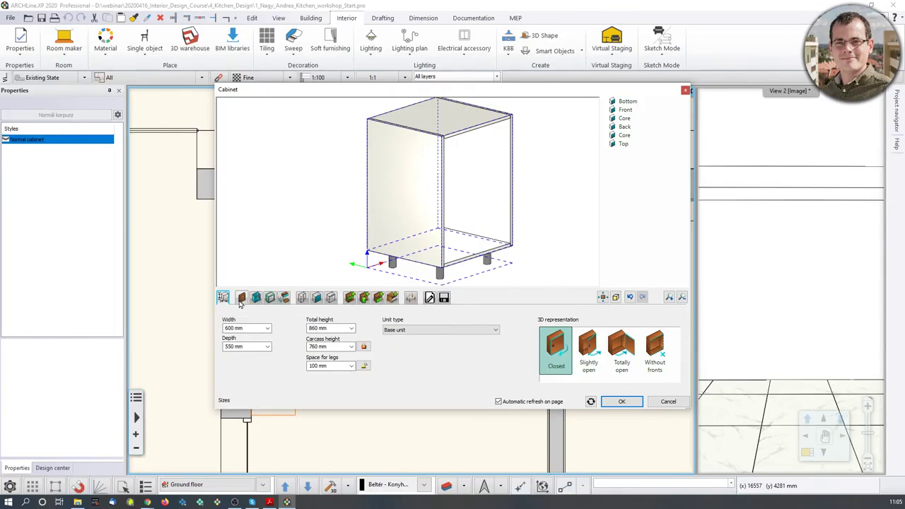
left_click(241, 298)
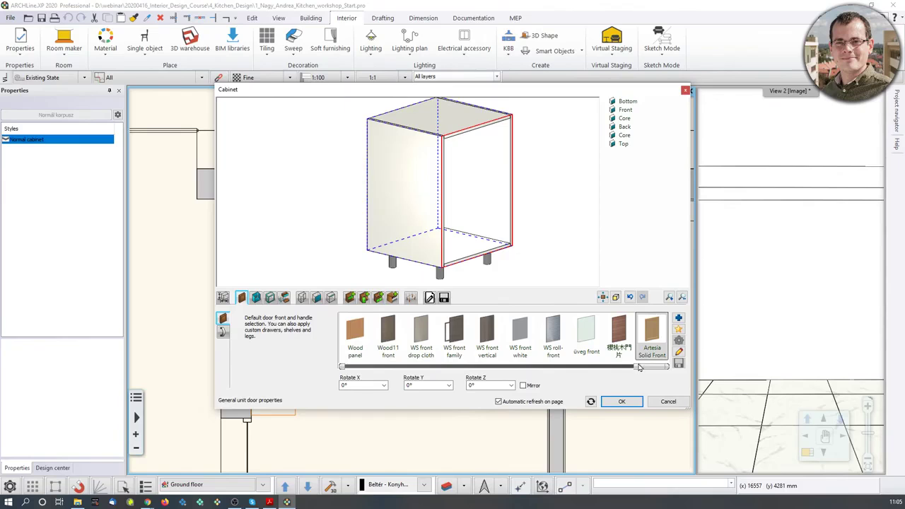
left_click_drag(644, 368, 519, 369)
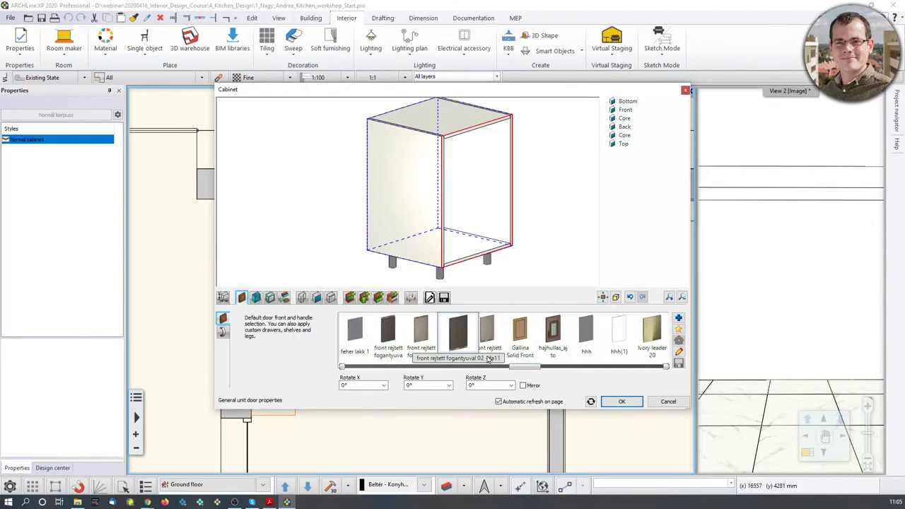
left_click(679, 320)
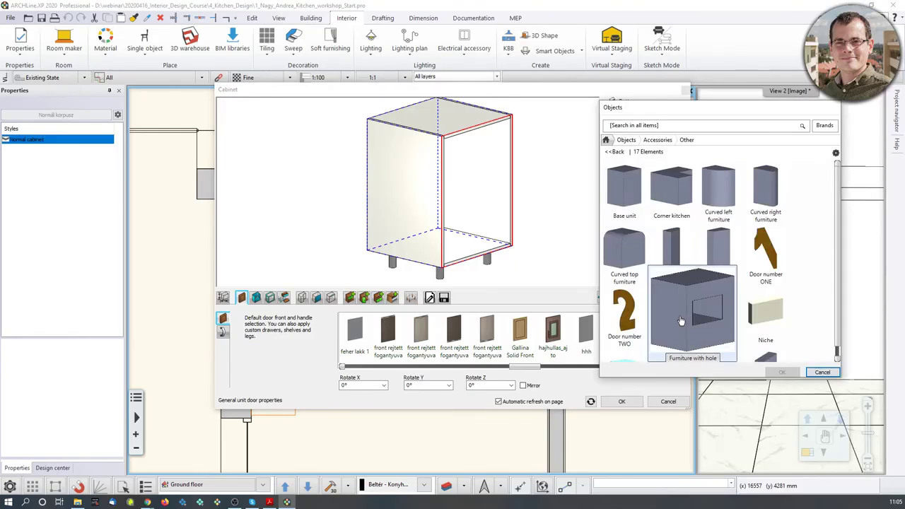
left_click(620, 141)
left_click(642, 129)
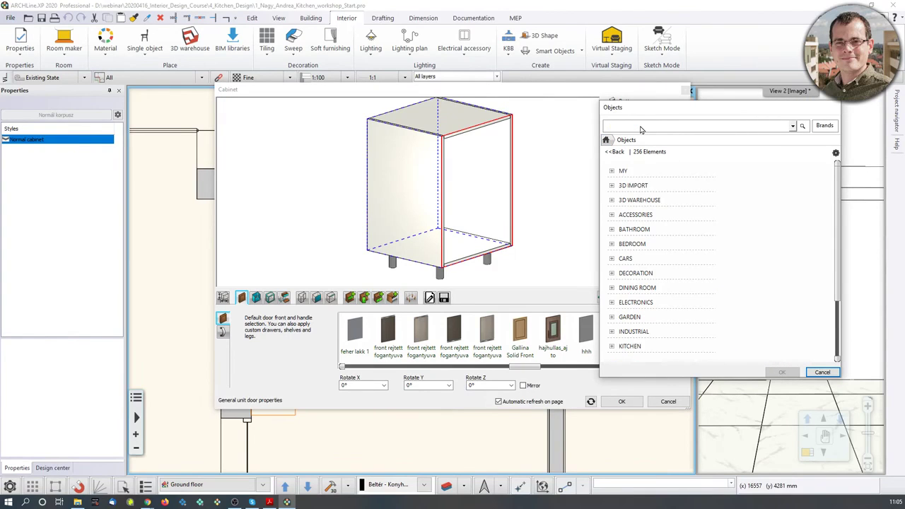
type("anthracite panel")
key("Return")
left_click(624, 185)
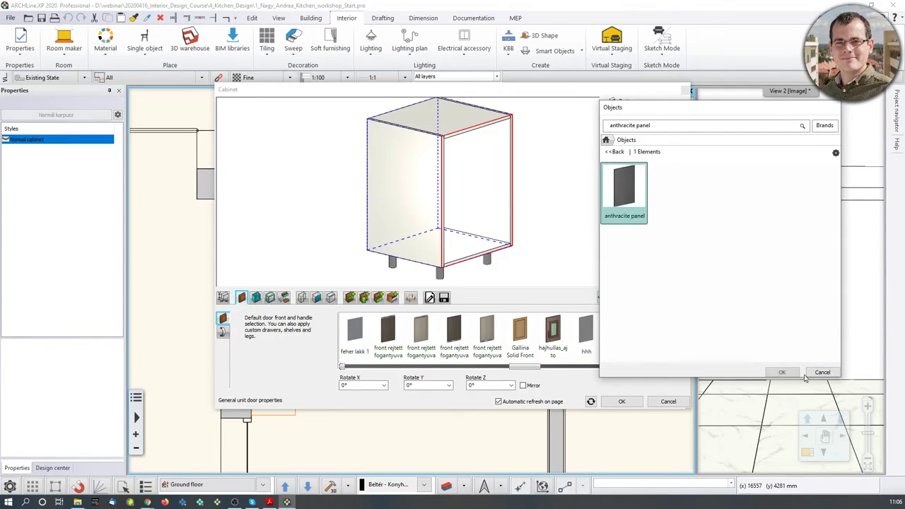
left_click(782, 372)
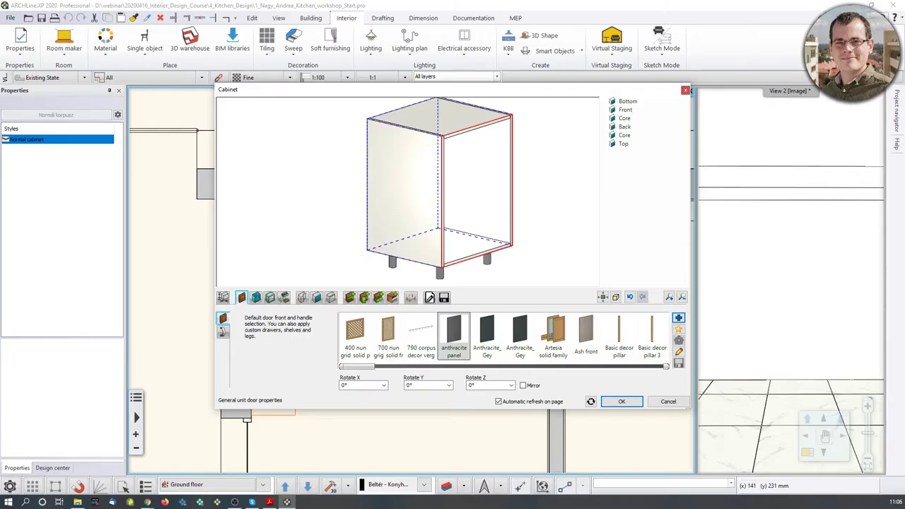
Step: Choose Bar handle simple 120 as the cabinet's default door handle
left_click(222, 337)
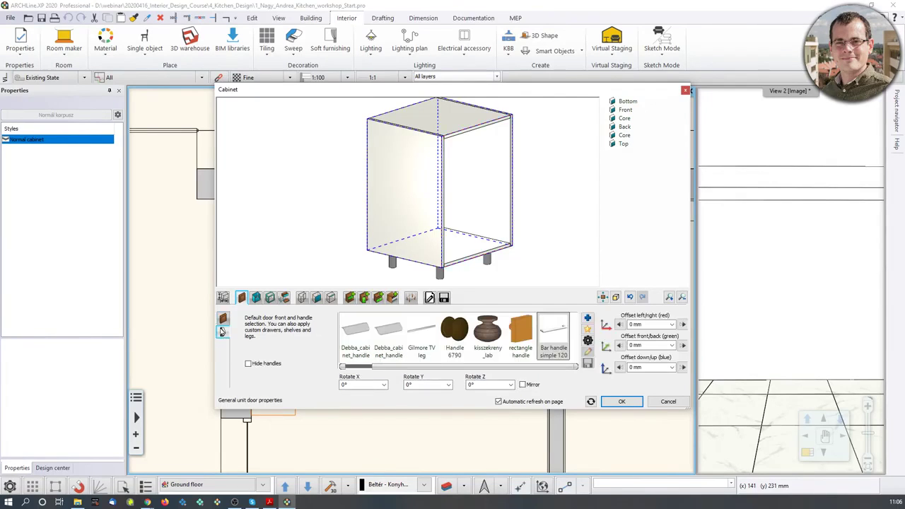
left_click(223, 319)
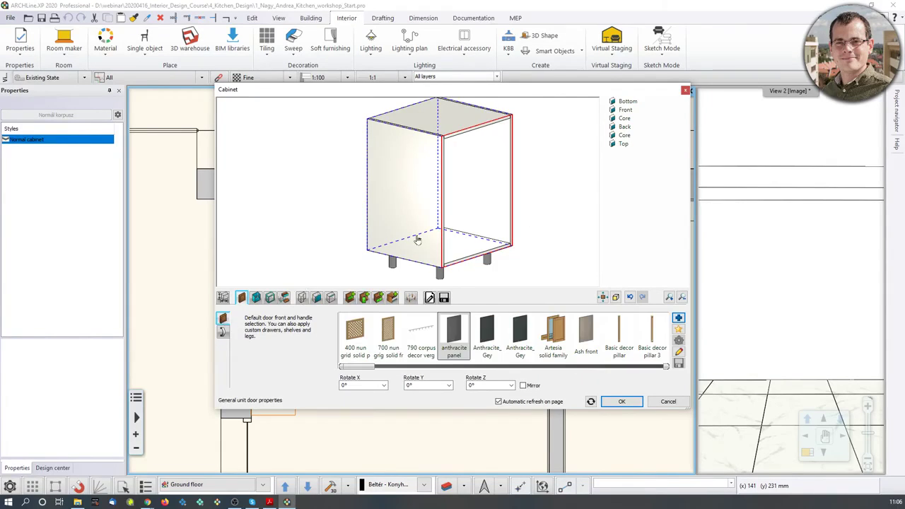
left_click_drag(527, 185, 458, 209)
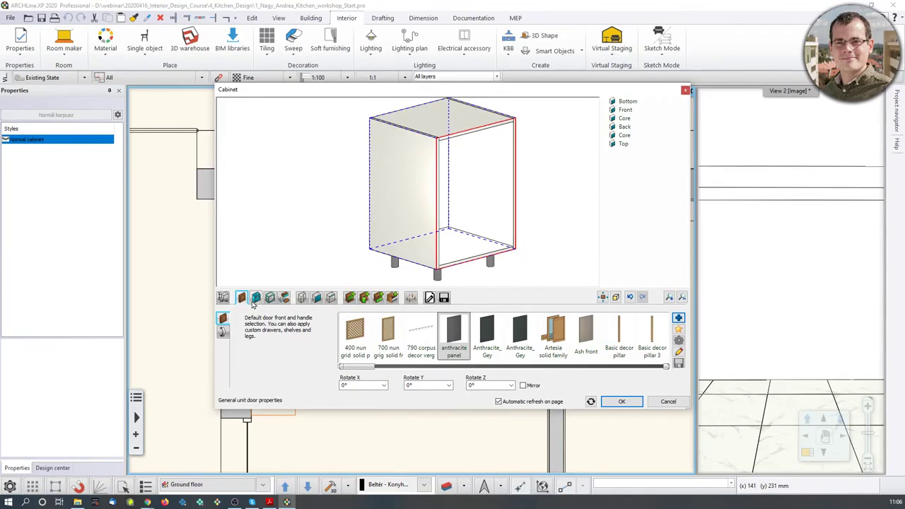
left_click(223, 333)
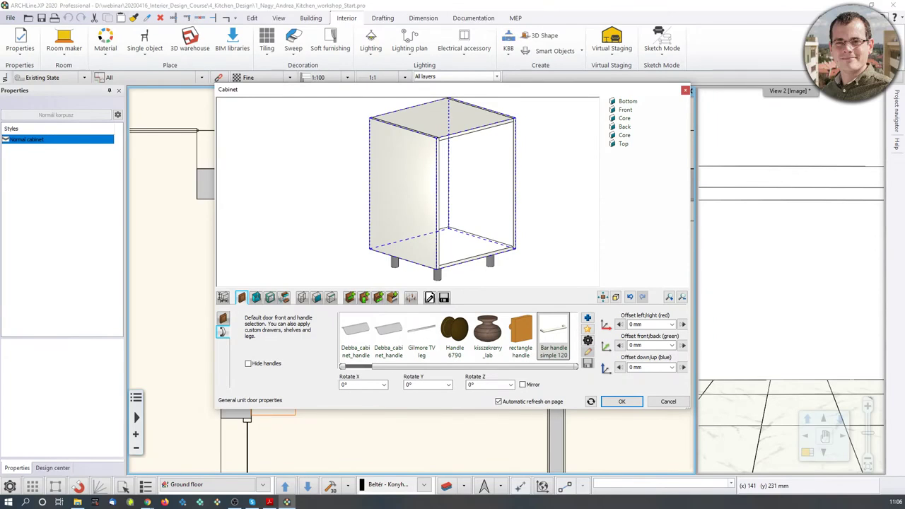
left_click(548, 340)
Step: Stop the back panel from using the side panel settings and assign it the Back Corpus Pan element
left_click(257, 297)
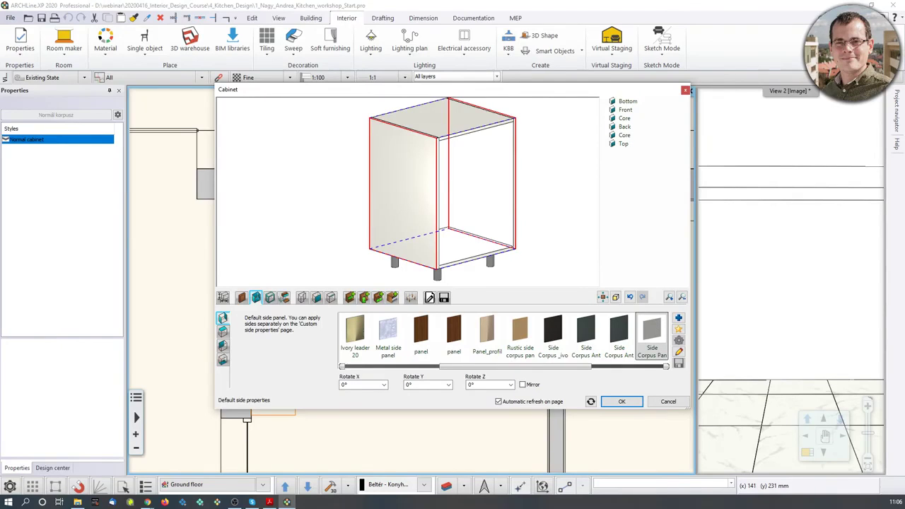
left_click_drag(442, 230, 248, 233)
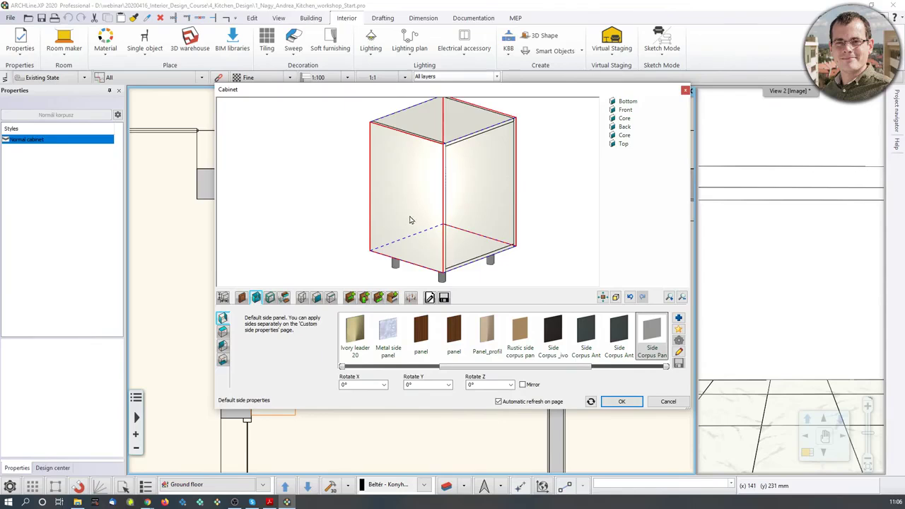
left_click_drag(412, 219, 572, 215)
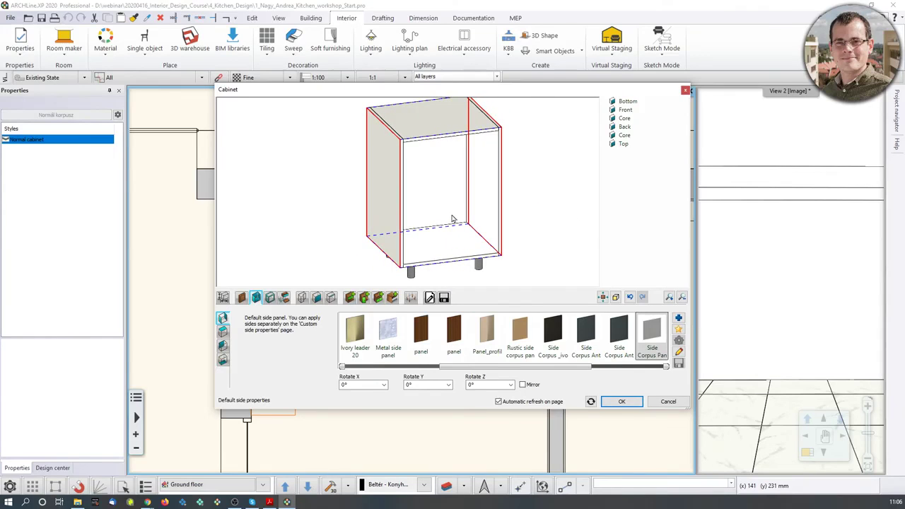
left_click_drag(395, 210, 371, 216)
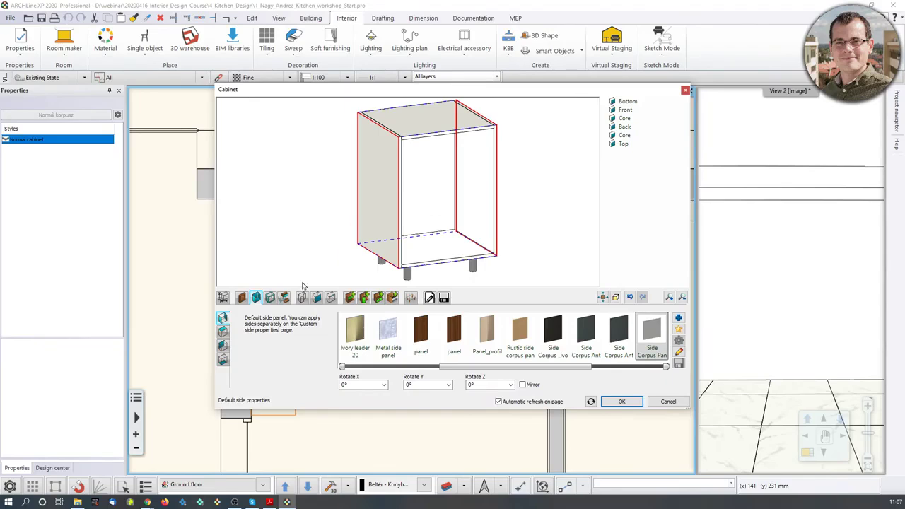
left_click(224, 347)
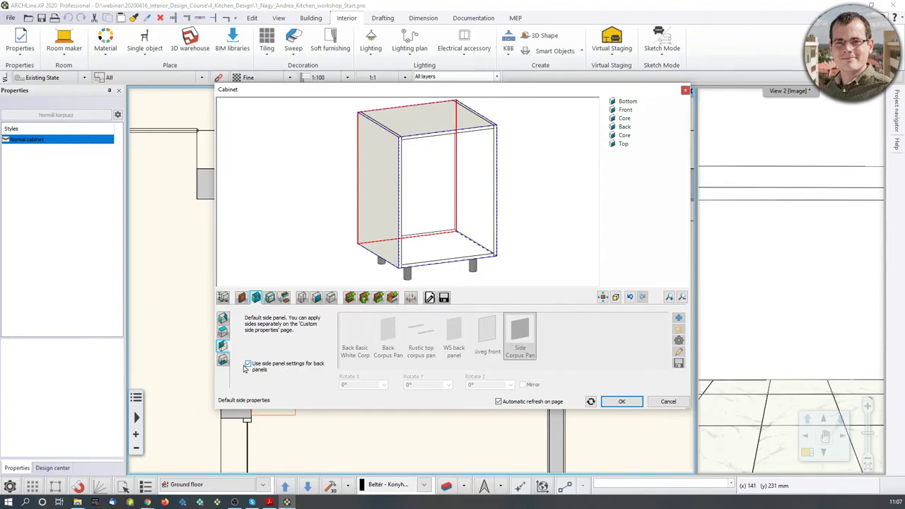
left_click(249, 364)
left_click(249, 364)
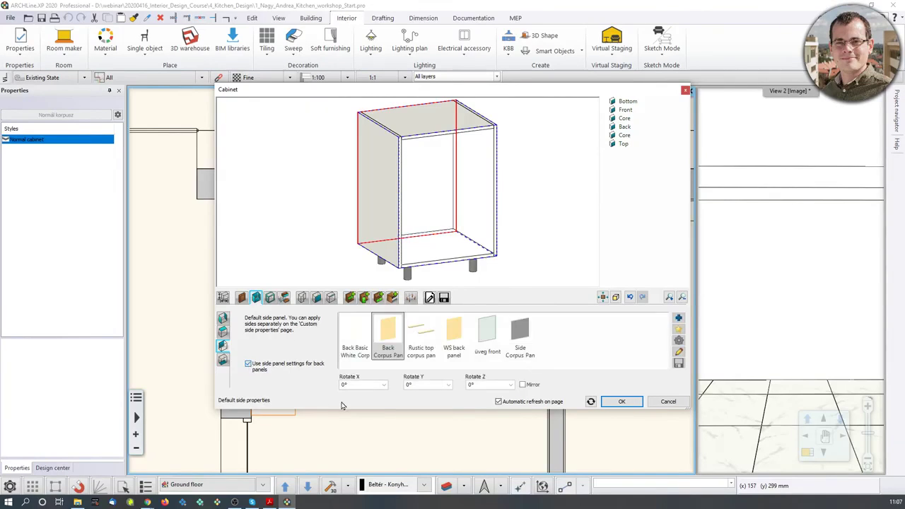
left_click(390, 341)
mouse_move(342, 165)
left_mouse_down()
mouse_move(393, 182)
mouse_move(394, 171)
left_mouse_up()
scroll(403, 228, "up", 3)
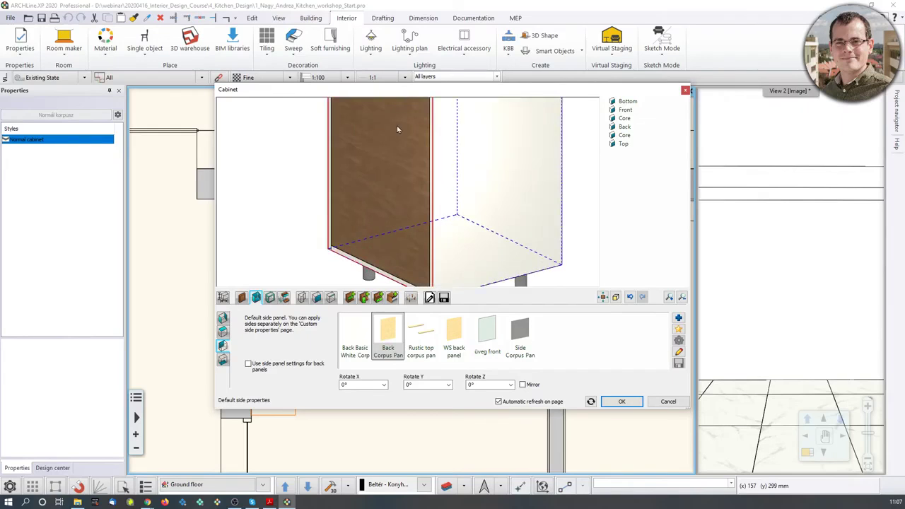
scroll(405, 192, "down", 4)
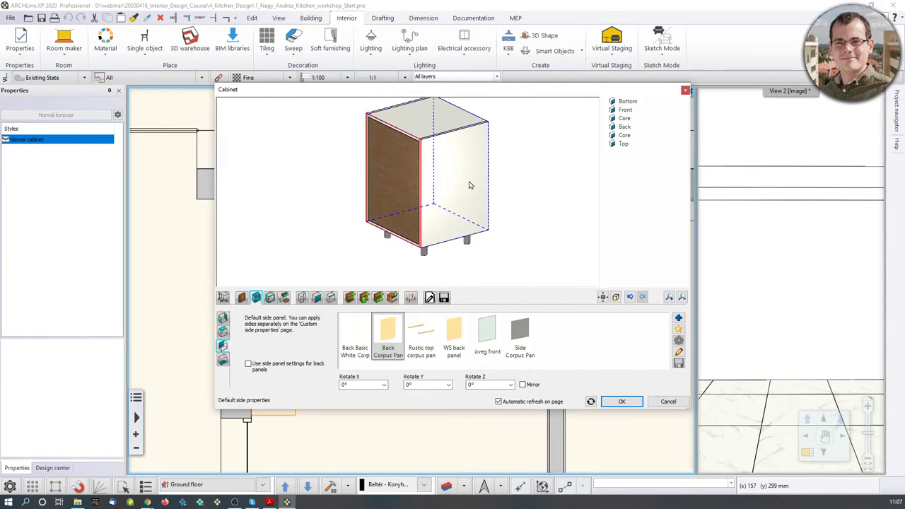
left_click_drag(470, 186, 361, 180)
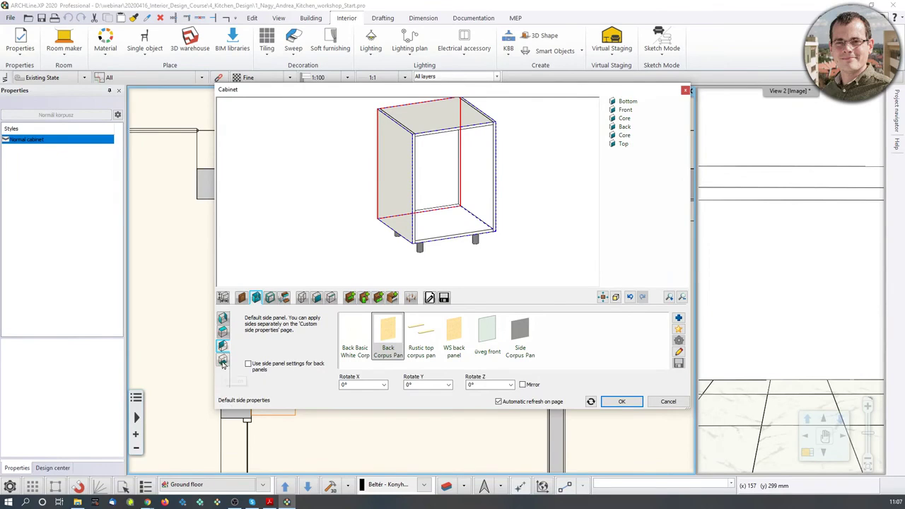
Step: Stop applying the side panel properties to the top panel so that it uses Top Corpus Panel
left_click(223, 332)
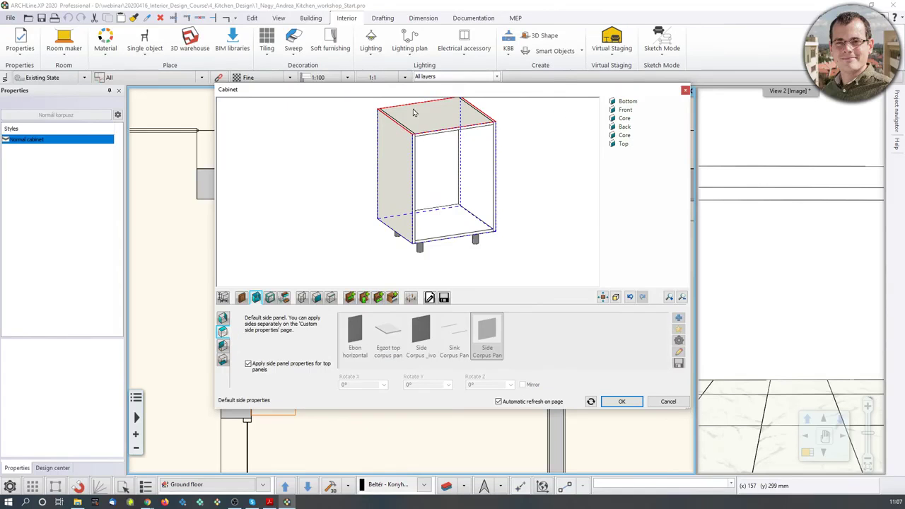
left_click(249, 364)
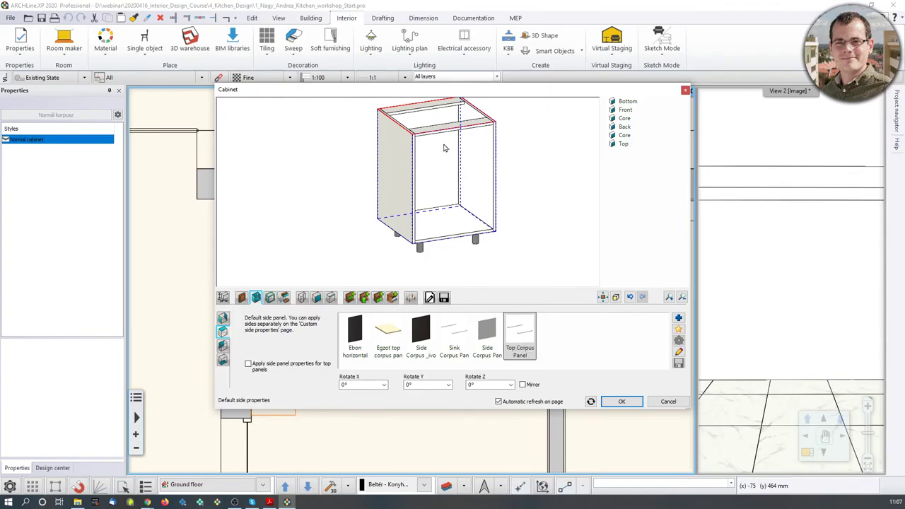
middle_click_drag(445, 145, 443, 163)
scroll(436, 152, "up", 1)
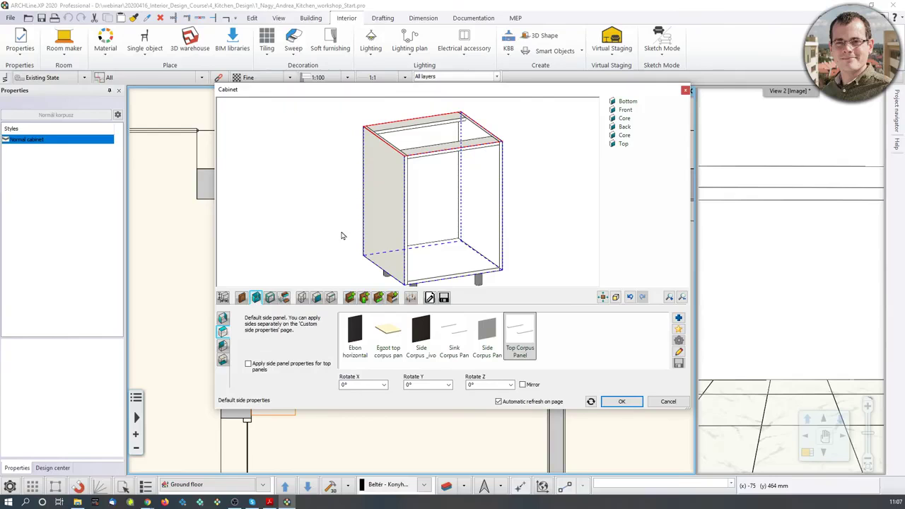
left_click_drag(362, 221, 372, 232)
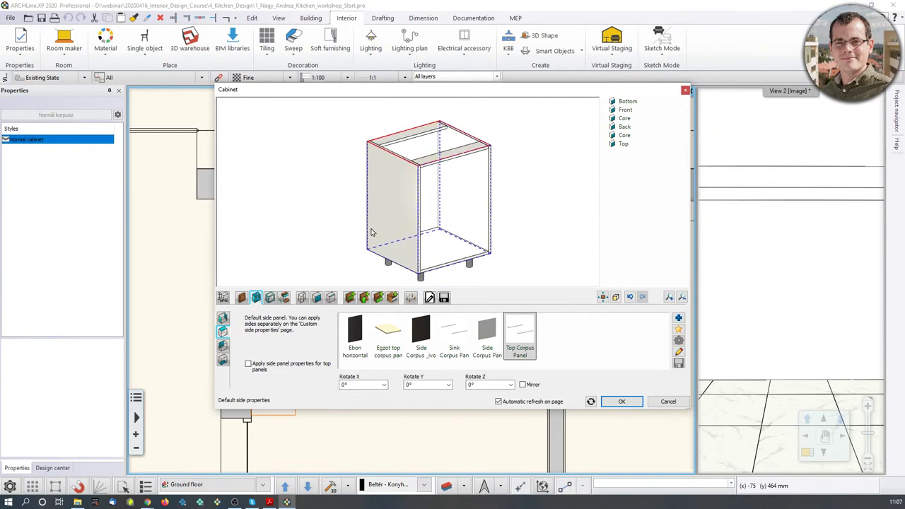
left_click(144, 503)
left_click(117, 483)
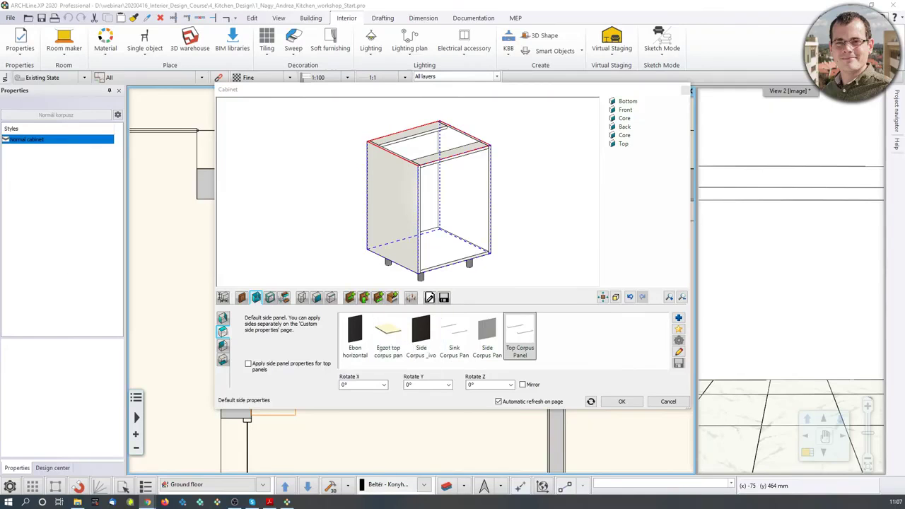
key("alt+Tab")
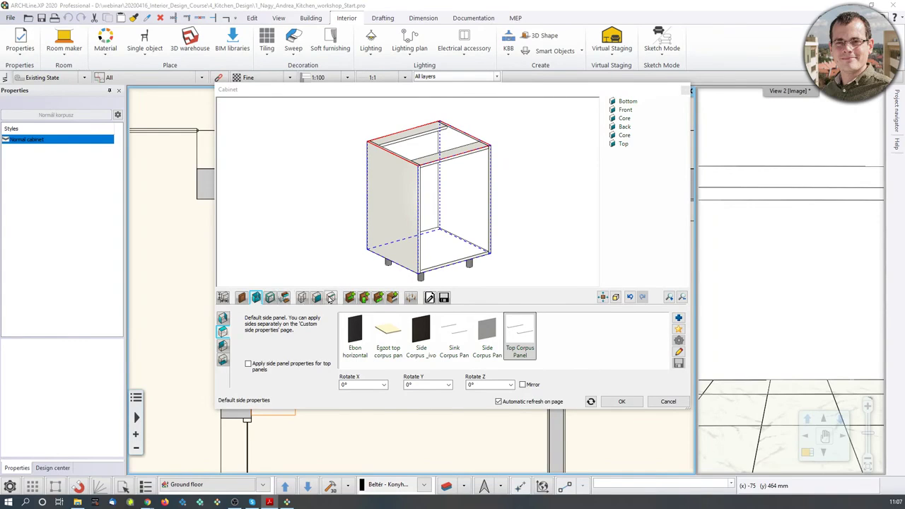
Step: Add a full-overlay Left or Right door with the Right option to the cabinet's front, keeping the default door panel
left_click(363, 297)
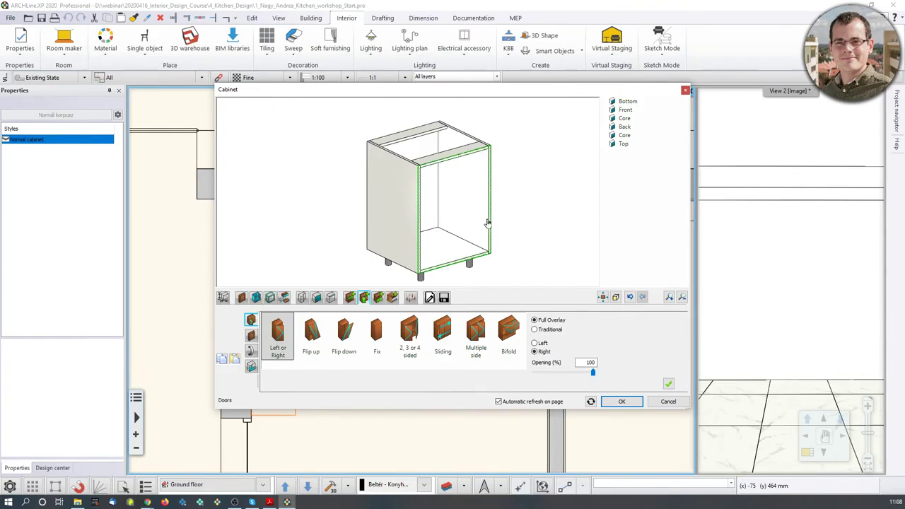
left_click(669, 384)
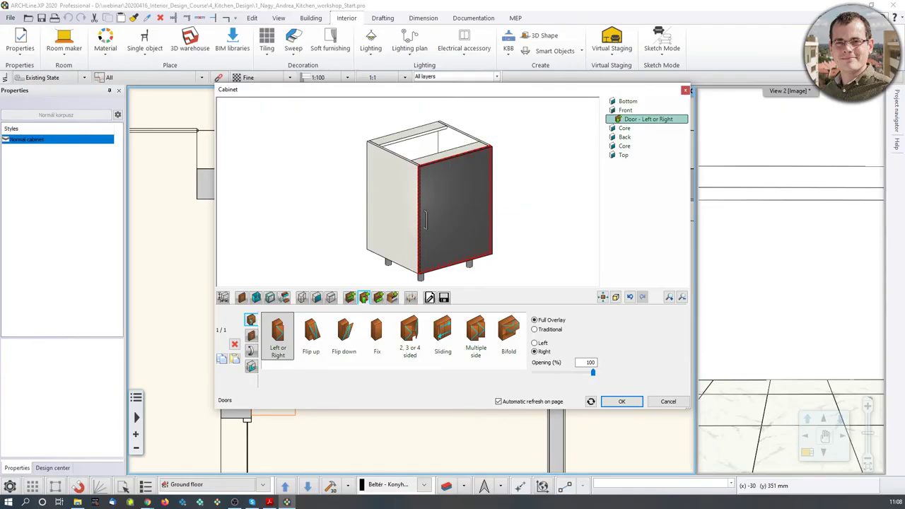
left_click(251, 337)
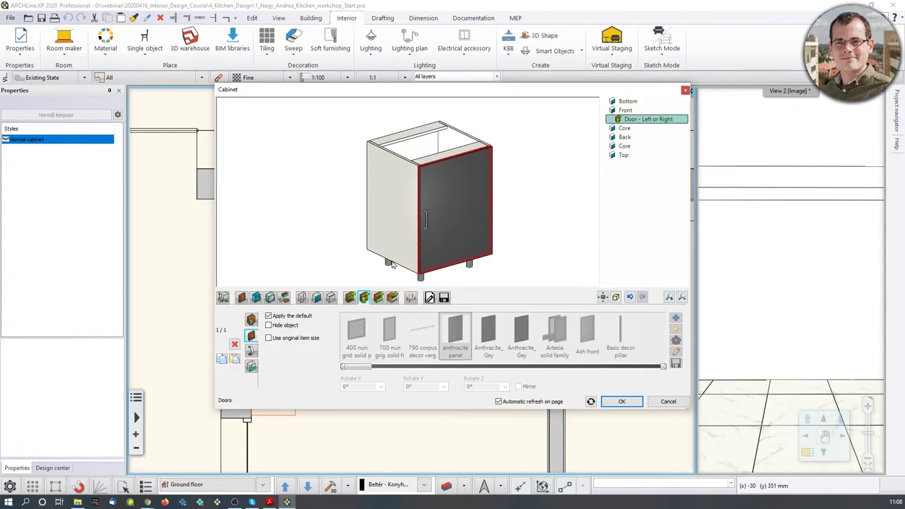
Step: Give the door handle a custom position at the top centre of the door and make it stretched
left_click(251, 352)
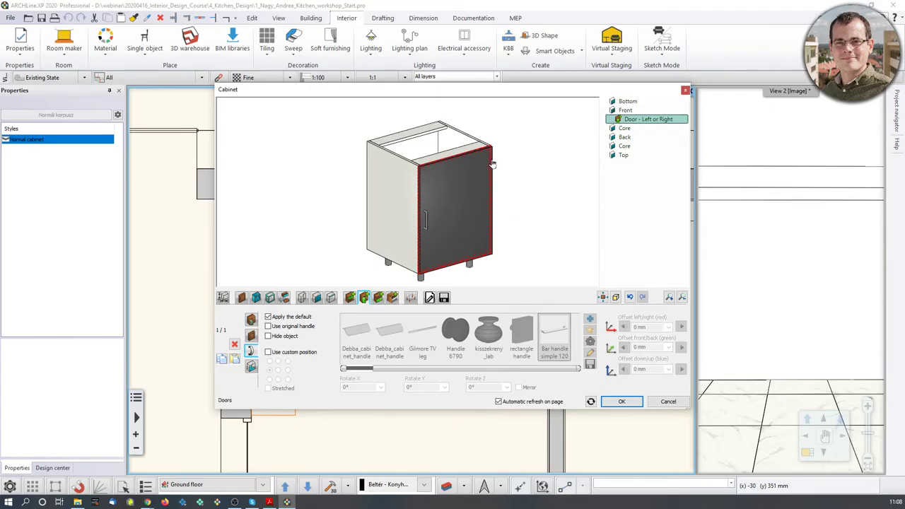
left_click(268, 353)
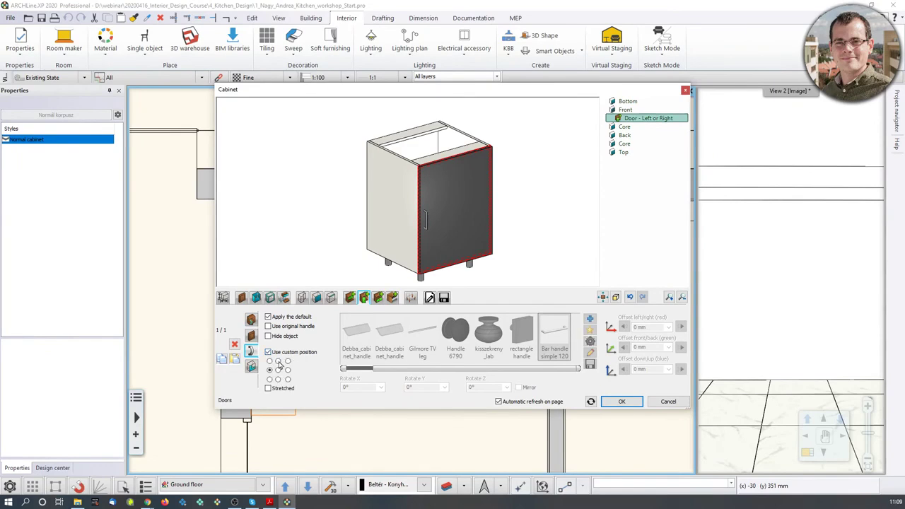
left_click(278, 361)
scroll(472, 169, "up", 5)
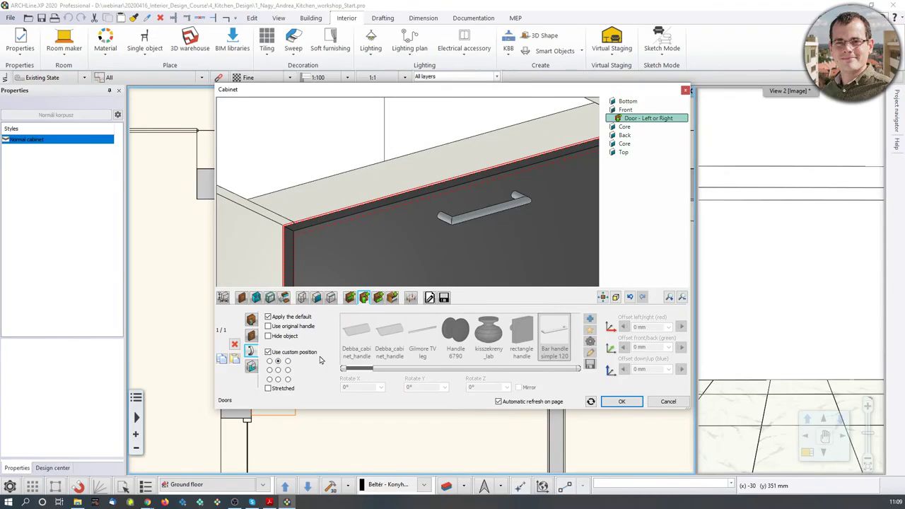
left_click(268, 388)
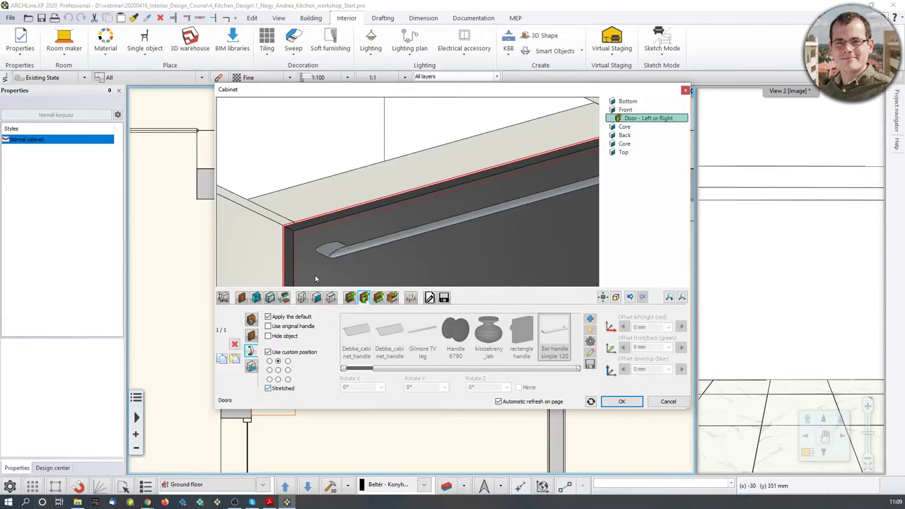
scroll(317, 279, "down", 5)
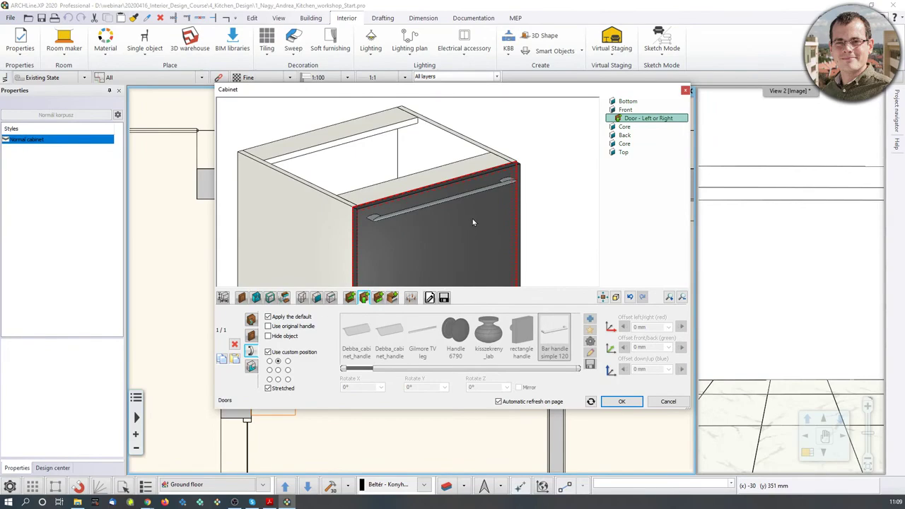
Step: Set the cabinet's 2D representation to With closed doors in its general settings
scroll(473, 222, "down", 3)
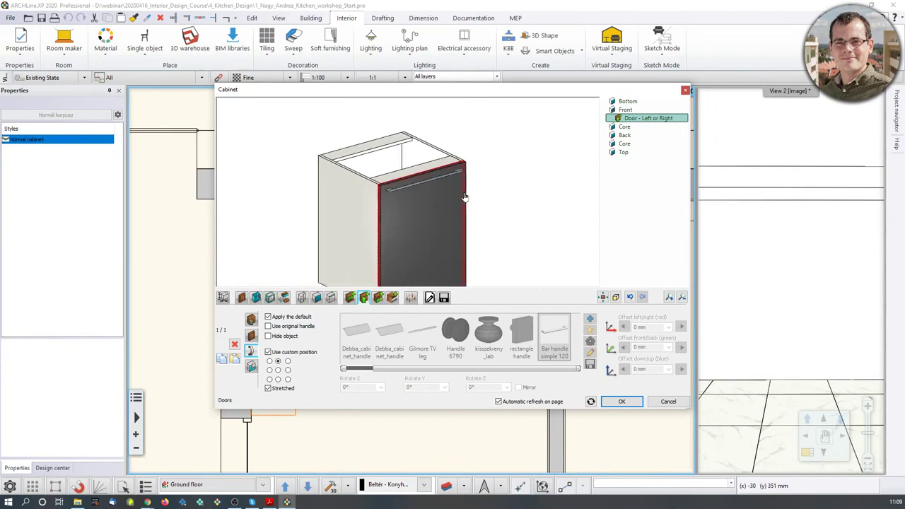
left_click(430, 298)
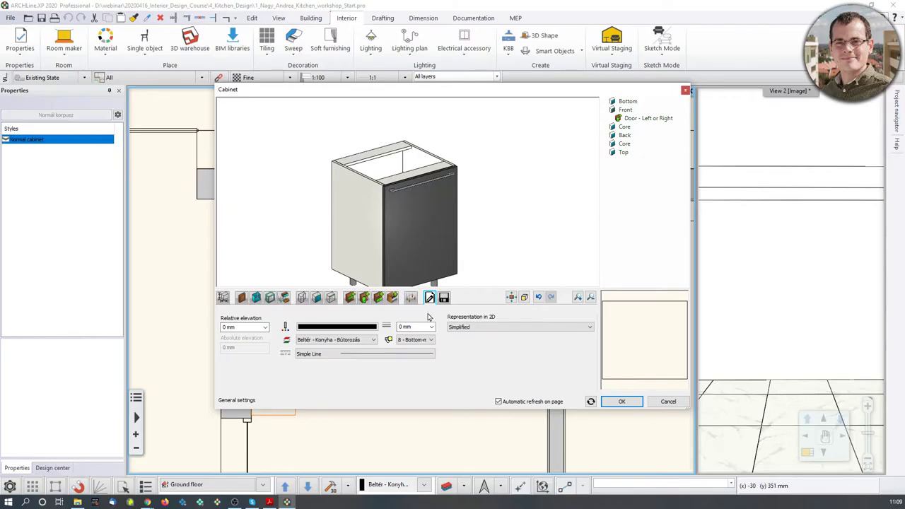
left_click(486, 327)
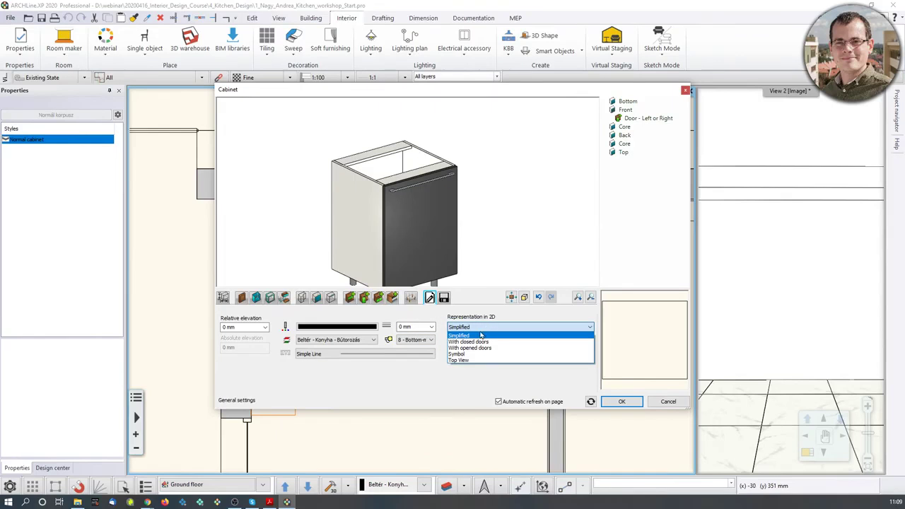
left_click(474, 313)
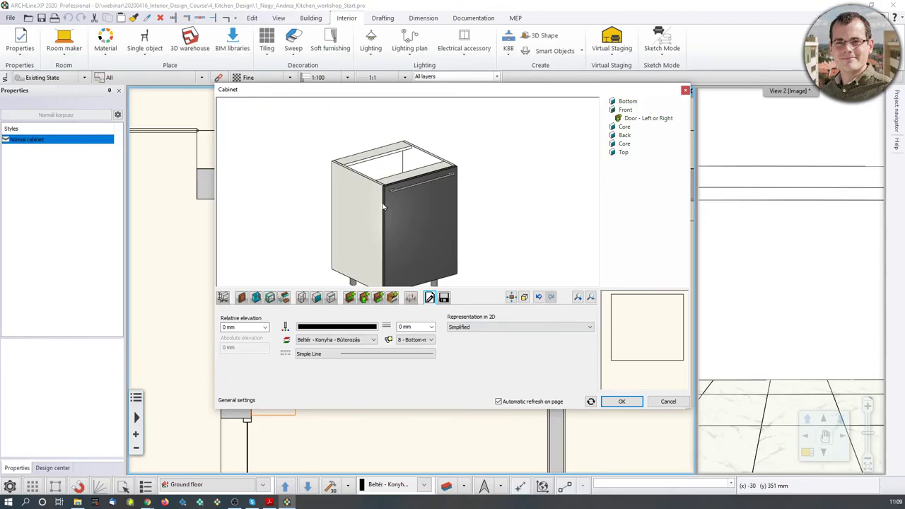
scroll(382, 206, "up", 5)
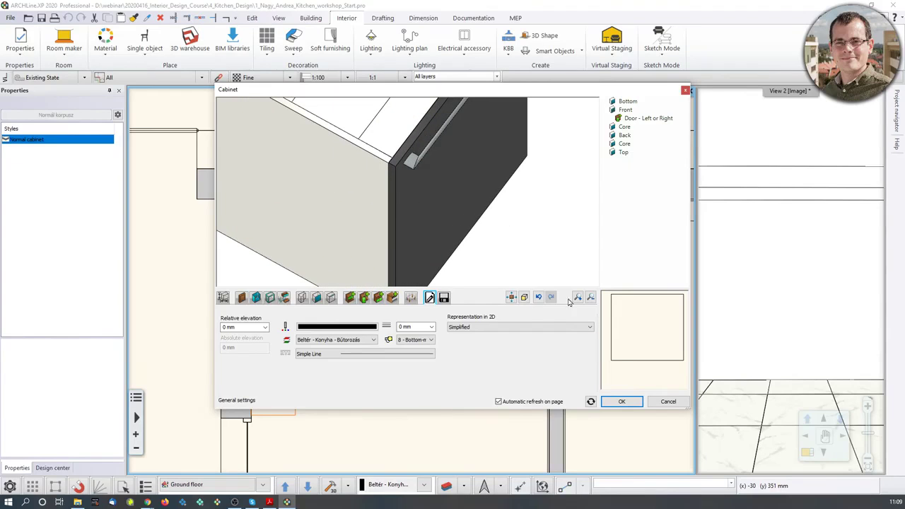
left_click(547, 328)
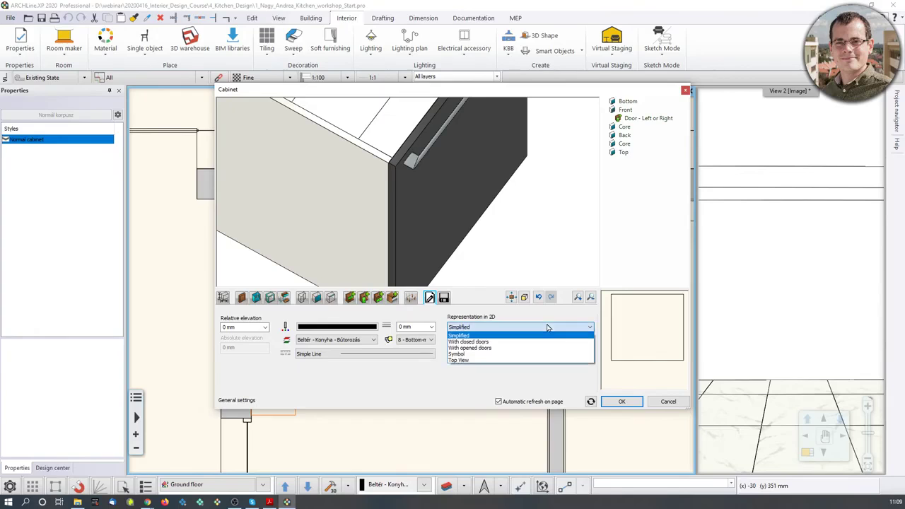
left_click(543, 341)
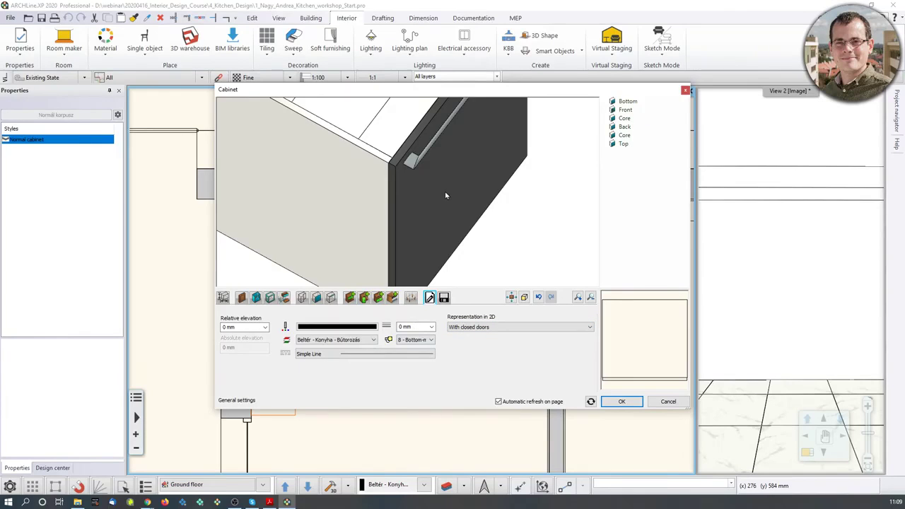
left_click_drag(446, 193, 386, 193)
scroll(375, 192, "down", 1)
scroll(381, 192, "down", 1)
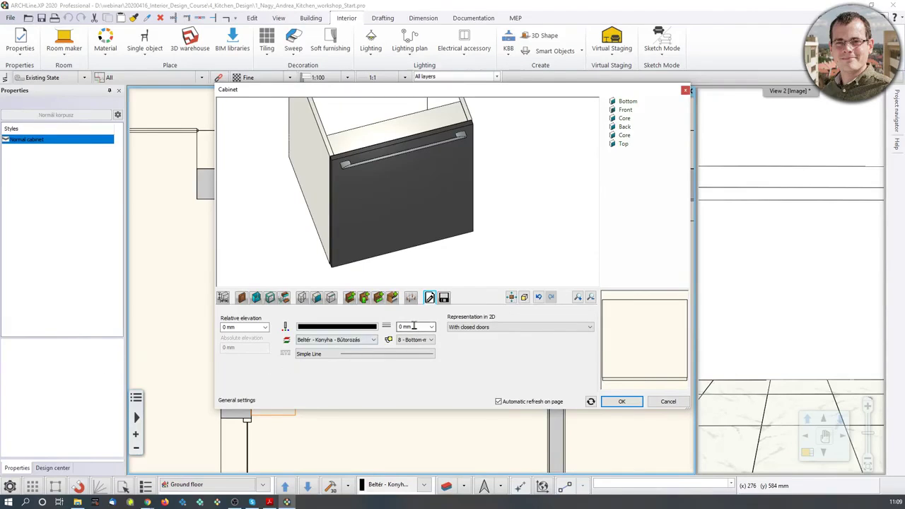
scroll(342, 256, "down", 1)
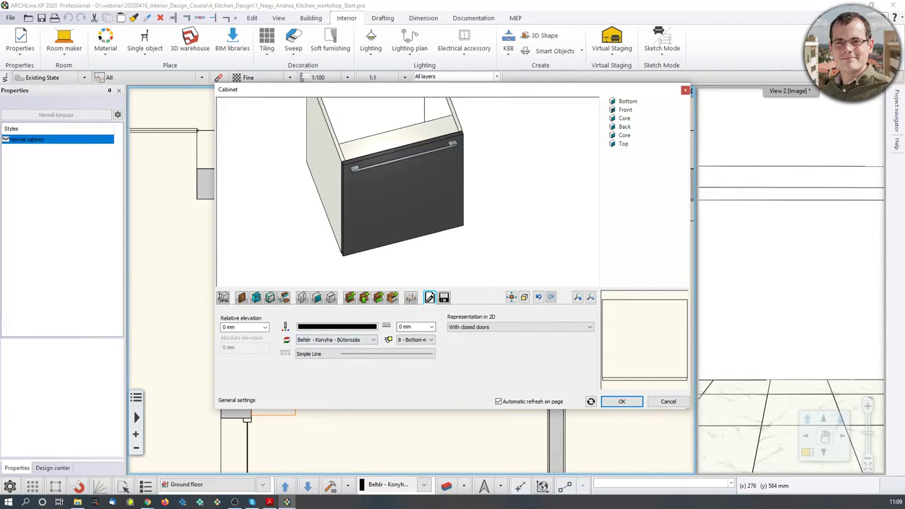
scroll(366, 198, "down", 1)
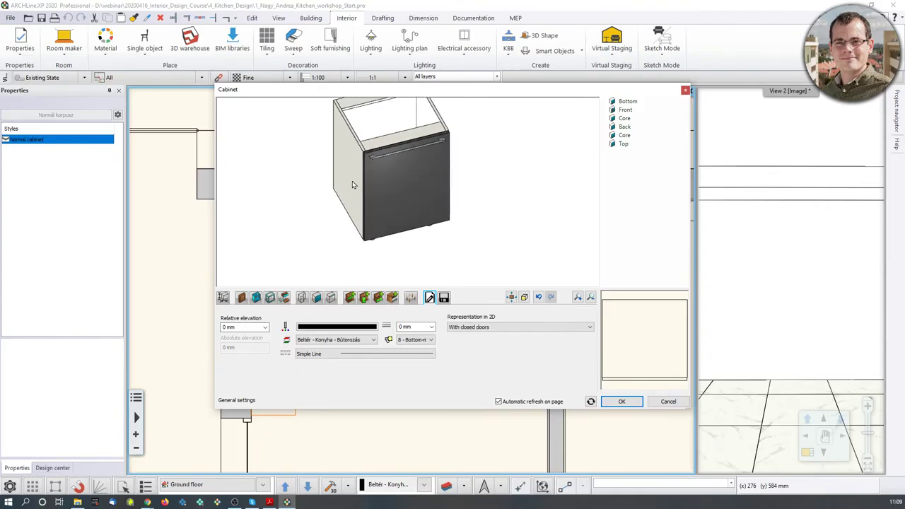
Step: Define a new library item from the cabinet named Anthracite base cabinet 1, with category KITCHEN and sub category Base Cabinet
left_click(444, 297)
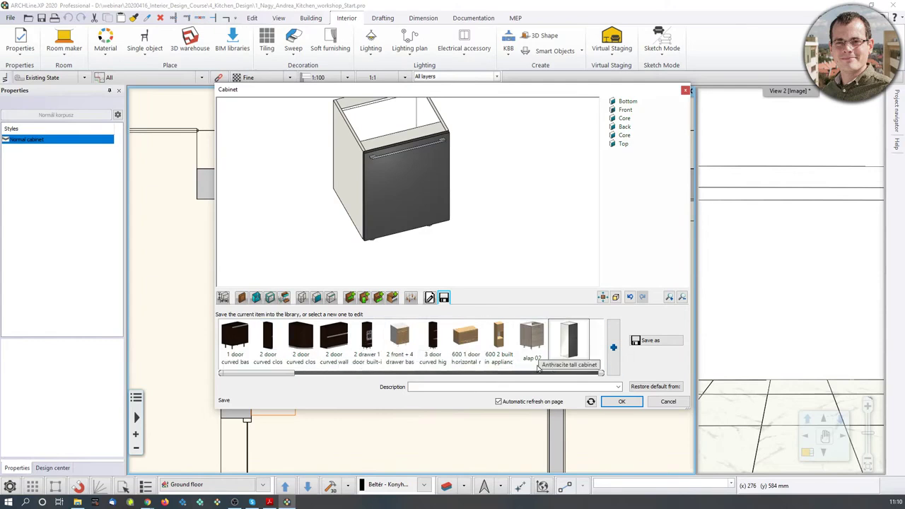
mouse_move(274, 375)
left_mouse_down()
mouse_move(350, 378)
mouse_move(262, 377)
left_mouse_up()
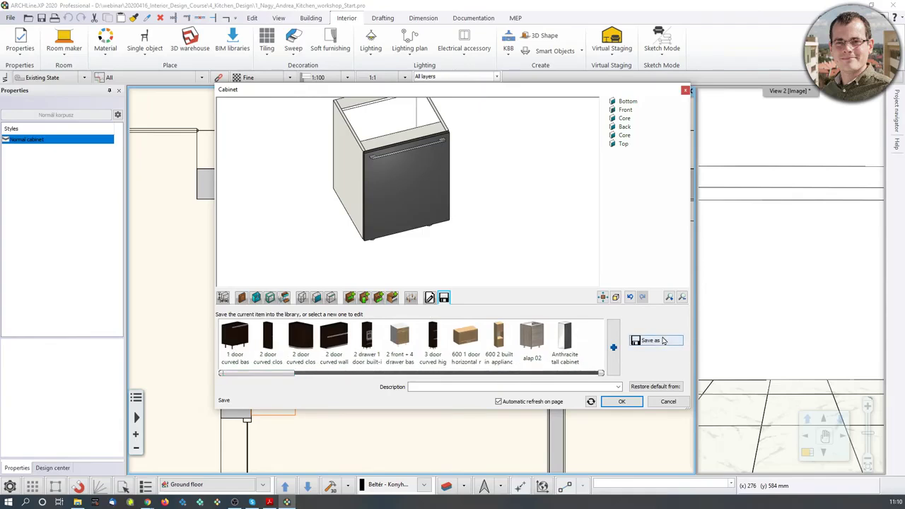
left_click(658, 340)
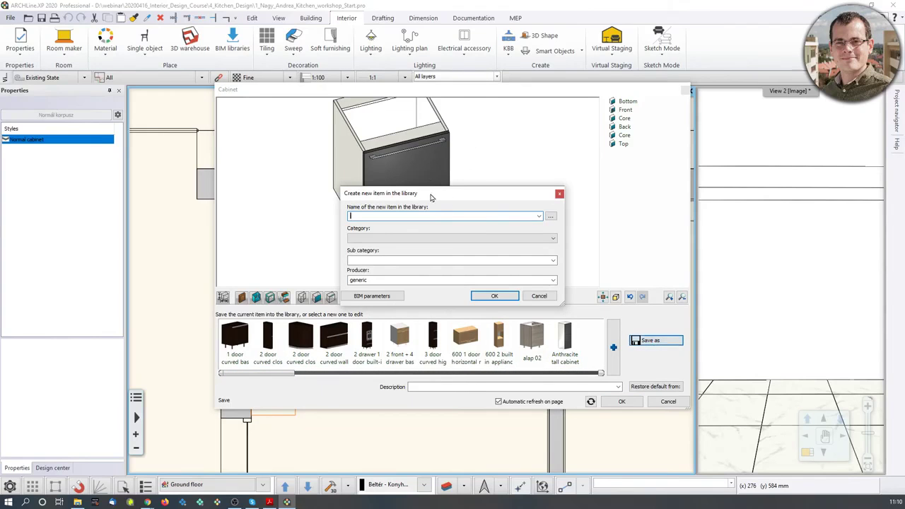
left_click_drag(432, 197, 594, 154)
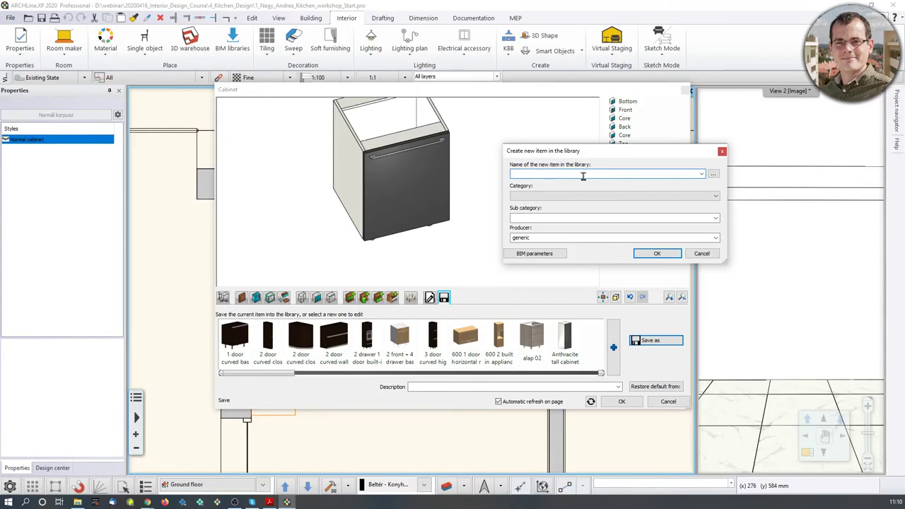
type("Anthracite base cabinet 1")
left_click(527, 197)
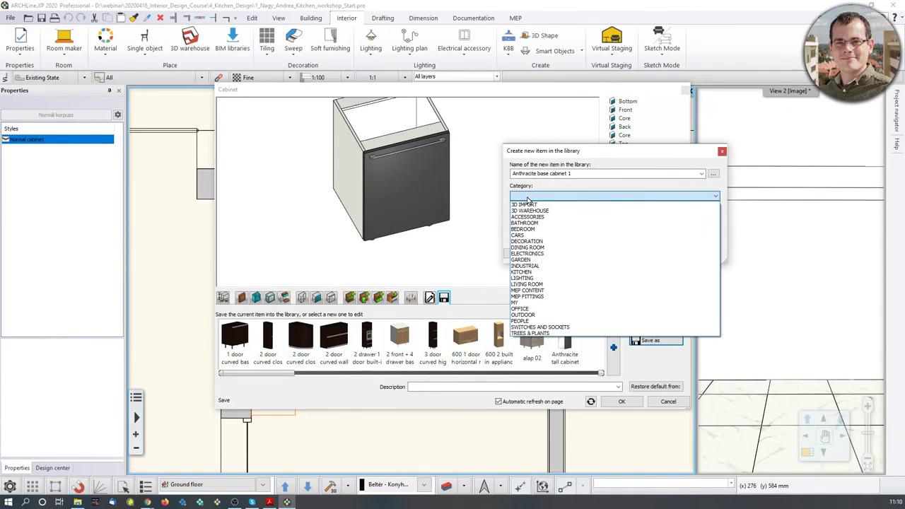
left_click(626, 273)
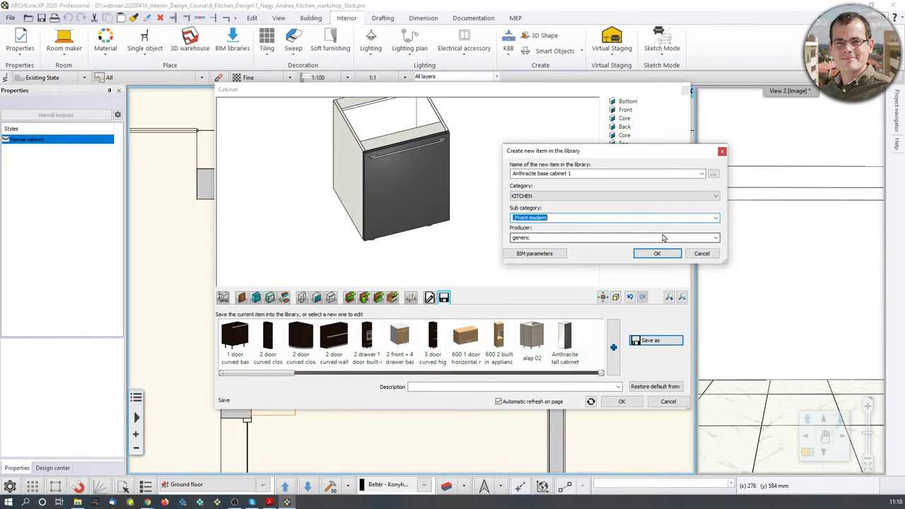
type("Base Cabinet")
Step: Check the new item's BIM parameters, save the item to the library and accept the cabinet for placement
left_click(534, 254)
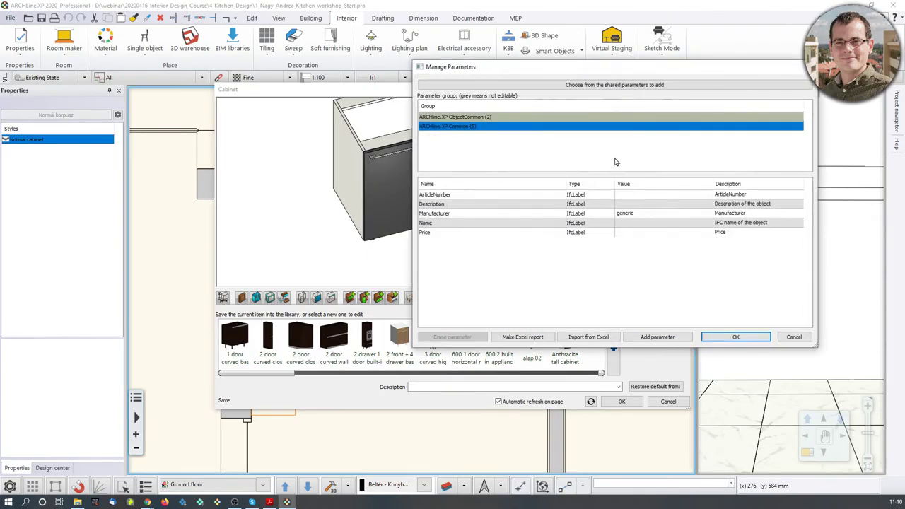
left_click_drag(662, 68, 324, 60)
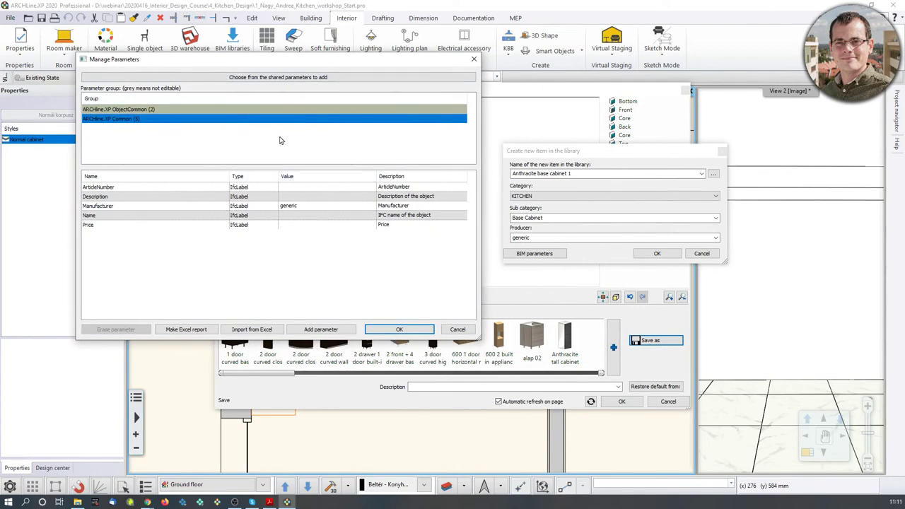
left_click(474, 59)
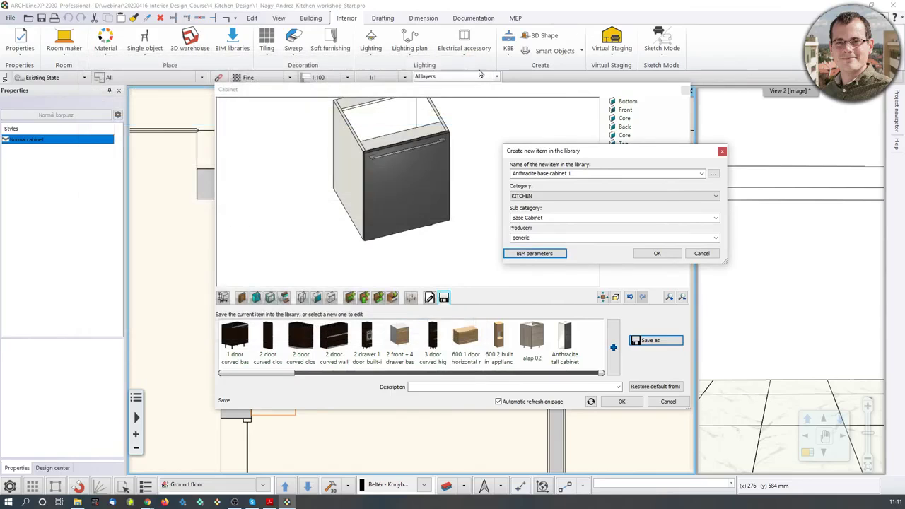
left_click(659, 254)
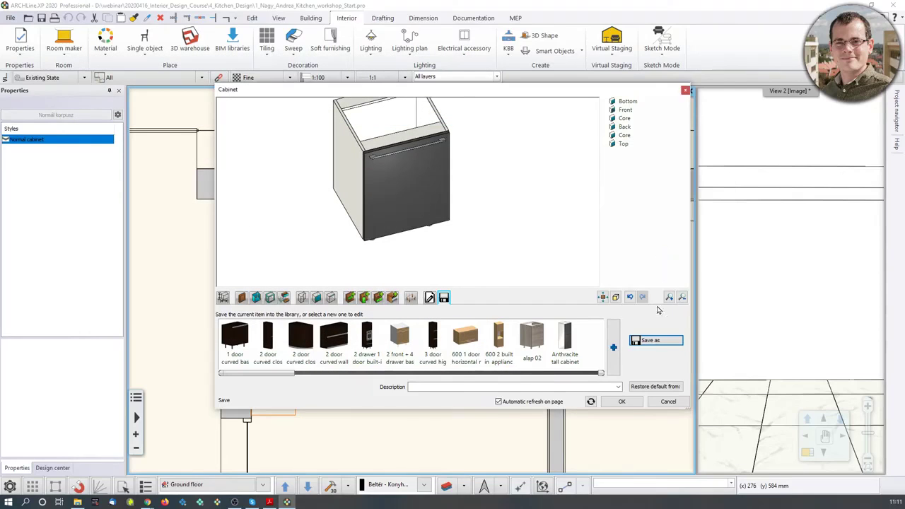
left_click(625, 406)
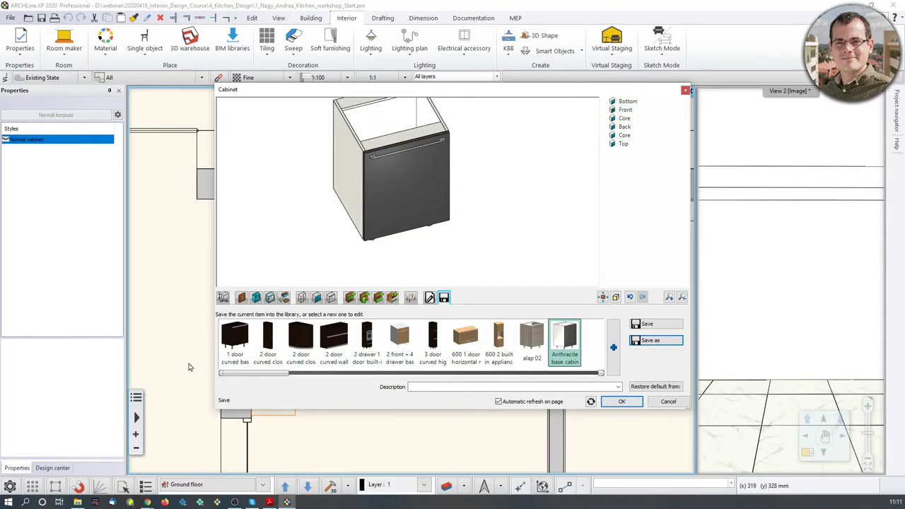
left_click(621, 401)
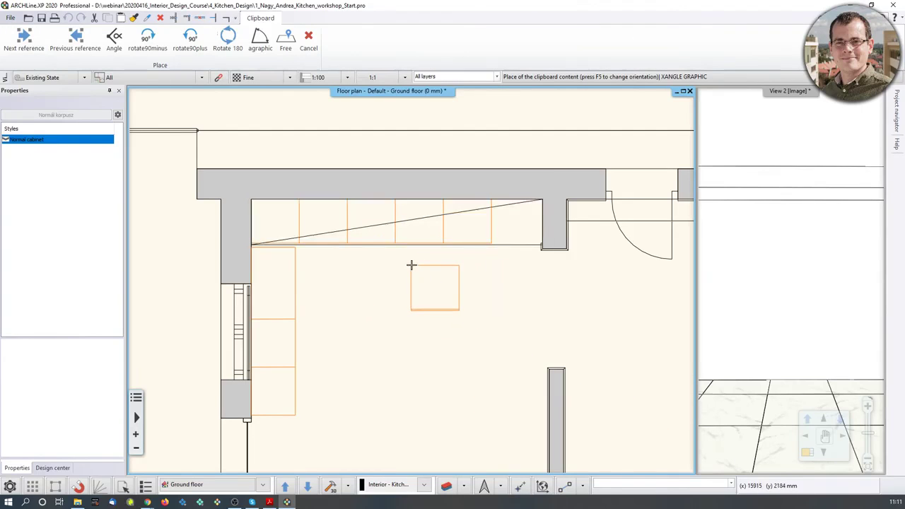
Step: Place five base cabinets side by side along the kitchen's upper wall on the floor plan, starting at the inner wall corner
scroll(379, 247, "up", 2)
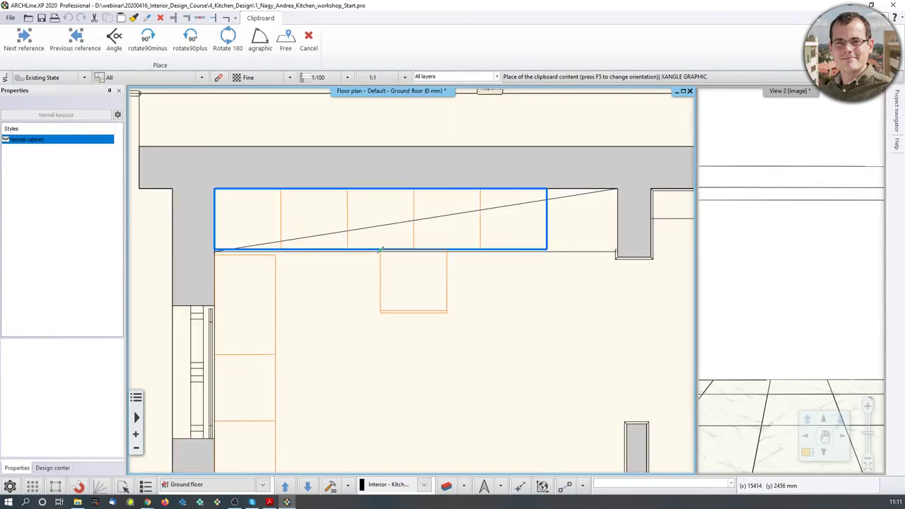
scroll(380, 249, "up", 1)
scroll(304, 228, "up", 1)
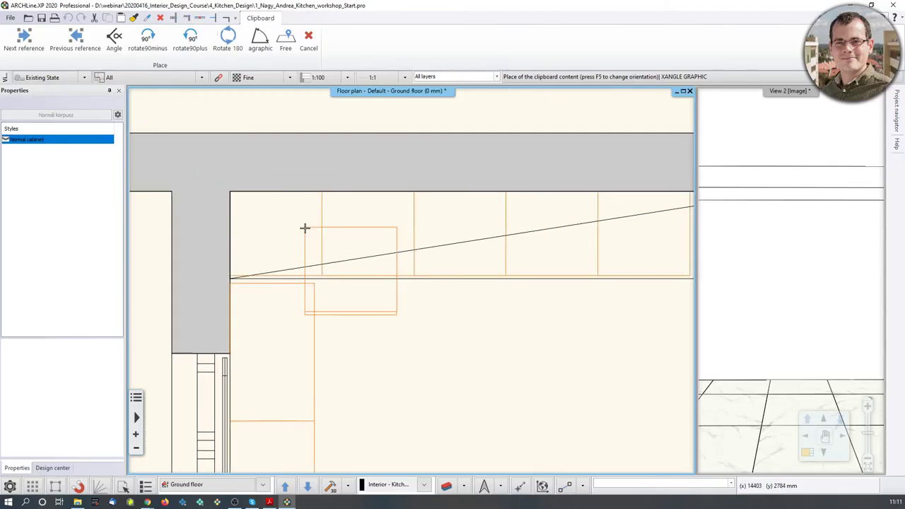
scroll(328, 276, "up", 2)
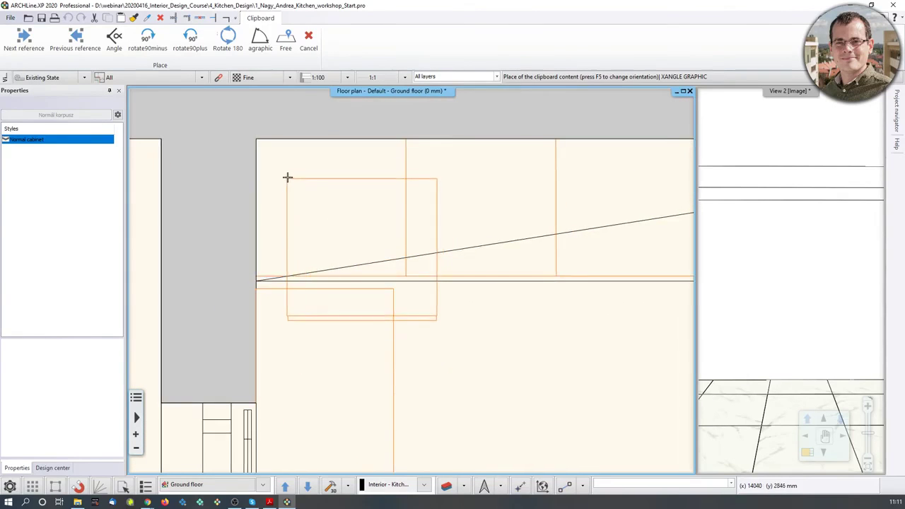
left_click(256, 139)
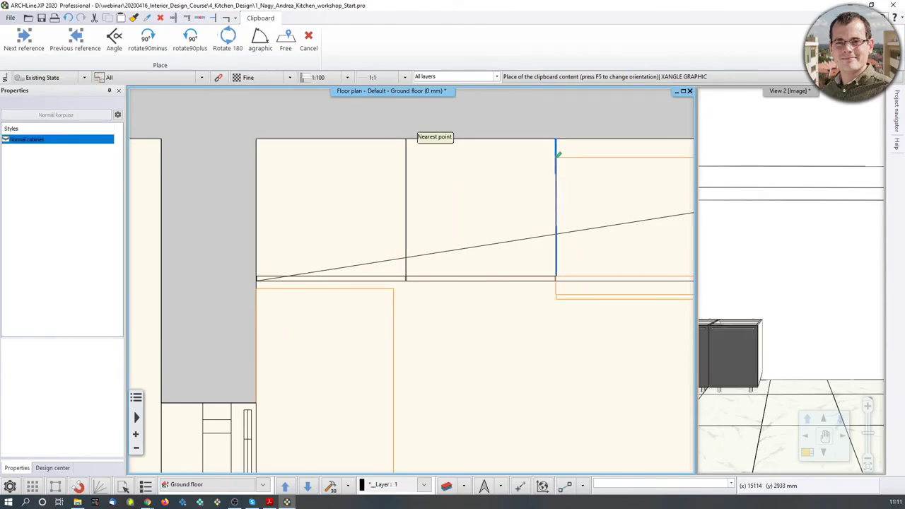
left_click(556, 139)
middle_click_drag(612, 248, 311, 264)
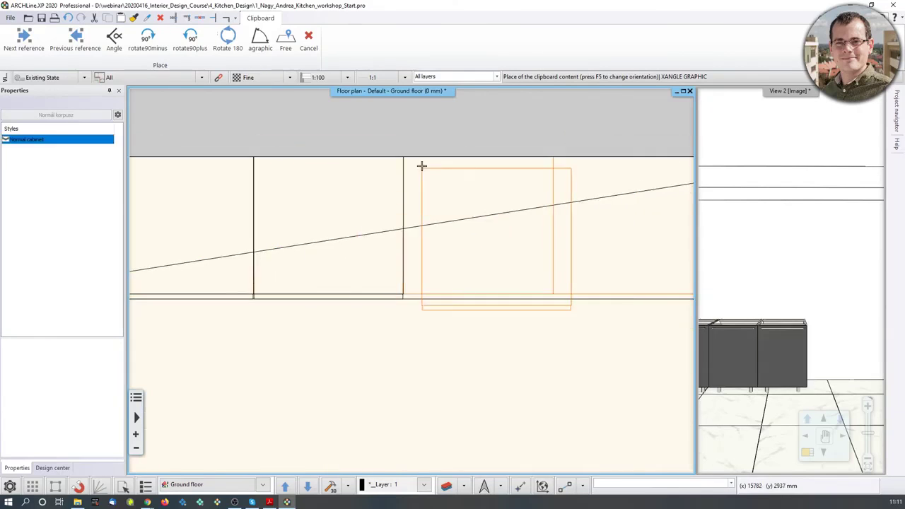
left_click(404, 155)
middle_click_drag(566, 198, 444, 215)
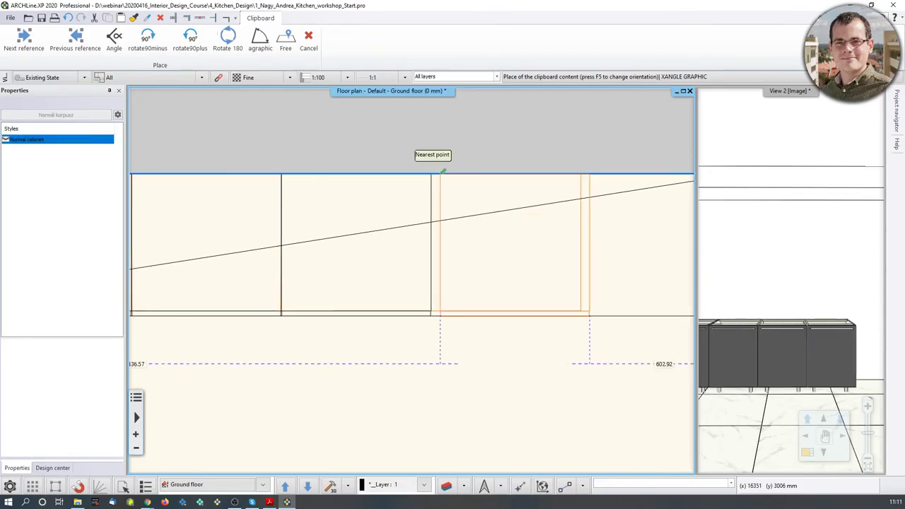
left_click(432, 175)
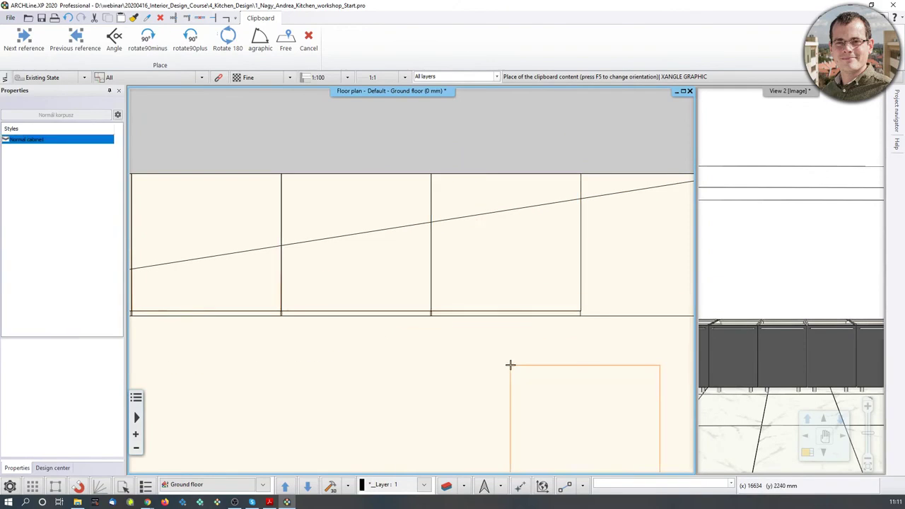
key("Escape")
Step: Enlarge the 3D view and examine the row of base cabinets along the wall
mouse_move(763, 307)
middle_mouse_down()
mouse_move(780, 320)
mouse_move(775, 331)
mouse_move(777, 316)
middle_mouse_up()
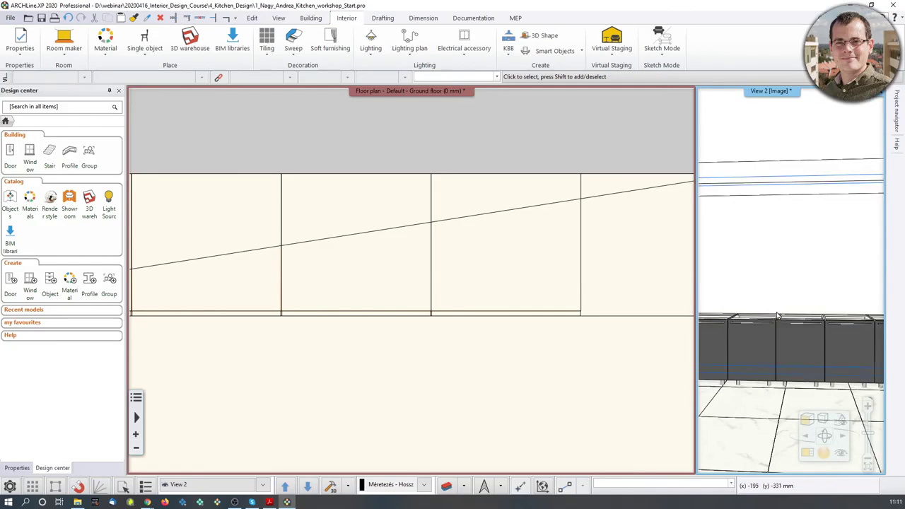
left_click(809, 455)
middle_click_drag(460, 306, 419, 300)
scroll(419, 300, "up", 3)
scroll(420, 300, "up", 2)
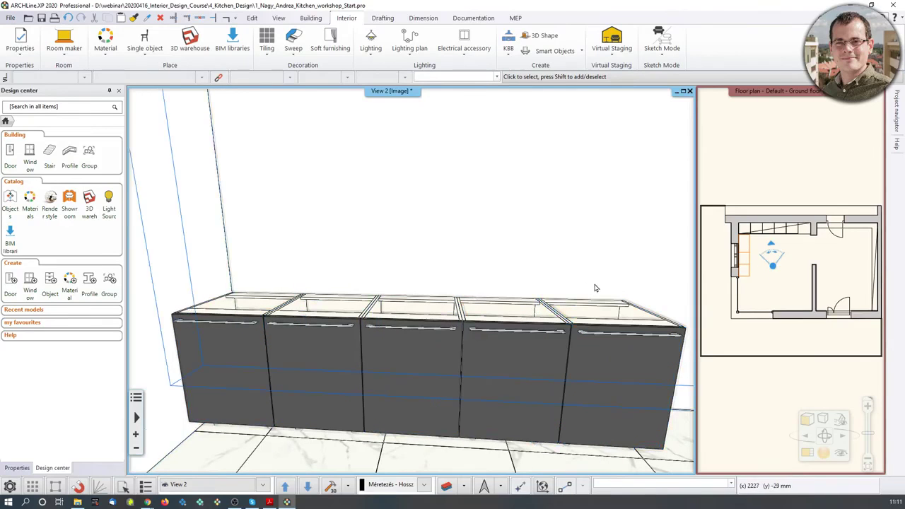
scroll(596, 289, "up", 2)
middle_click_drag(429, 252, 427, 248)
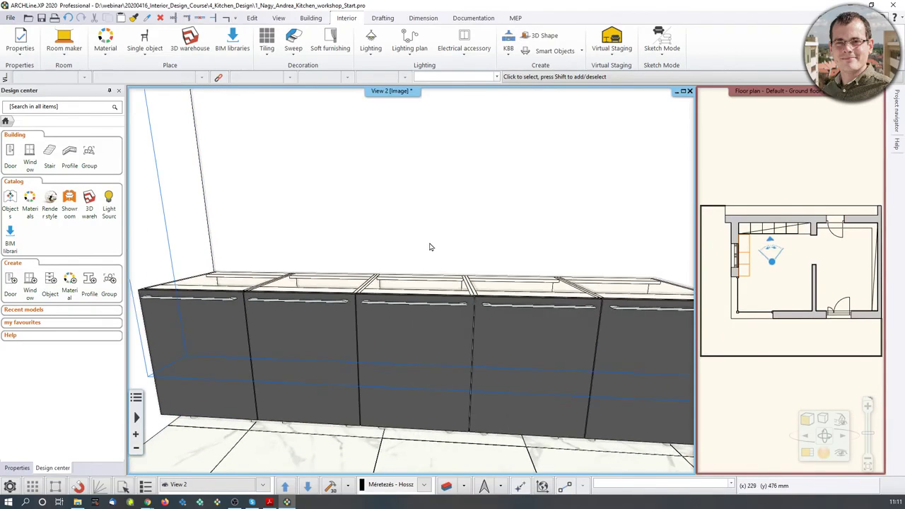
scroll(429, 246, "down", 1)
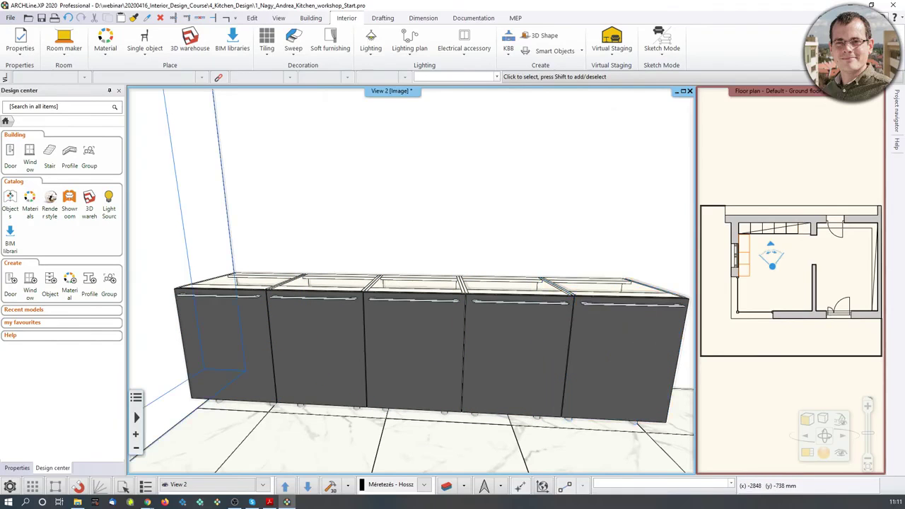
Step: Delete the base cabinet directly beside the corner cabinet in the 3D view
middle_click_drag(318, 336, 212, 421)
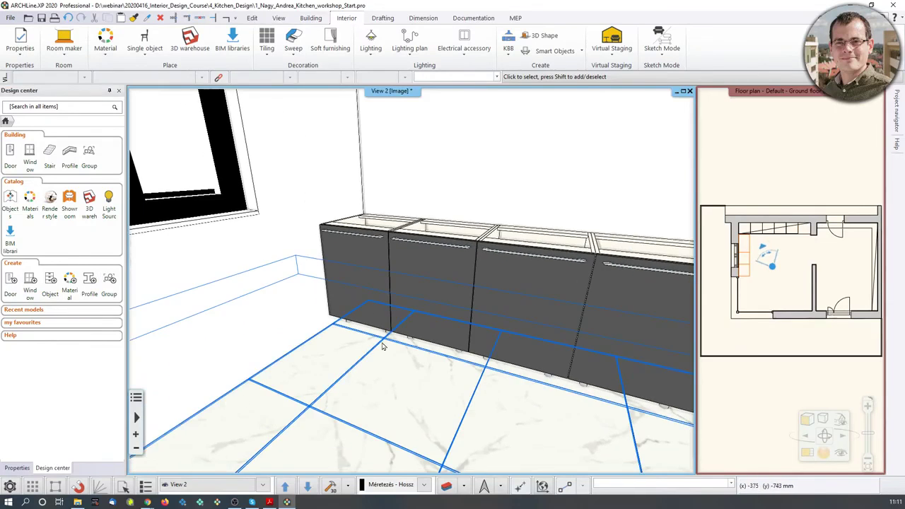
left_click(351, 255)
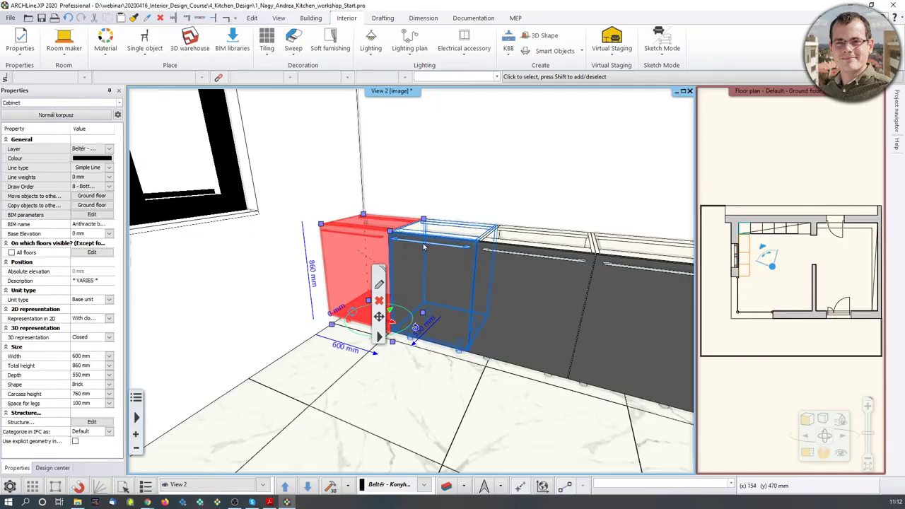
left_click(455, 273)
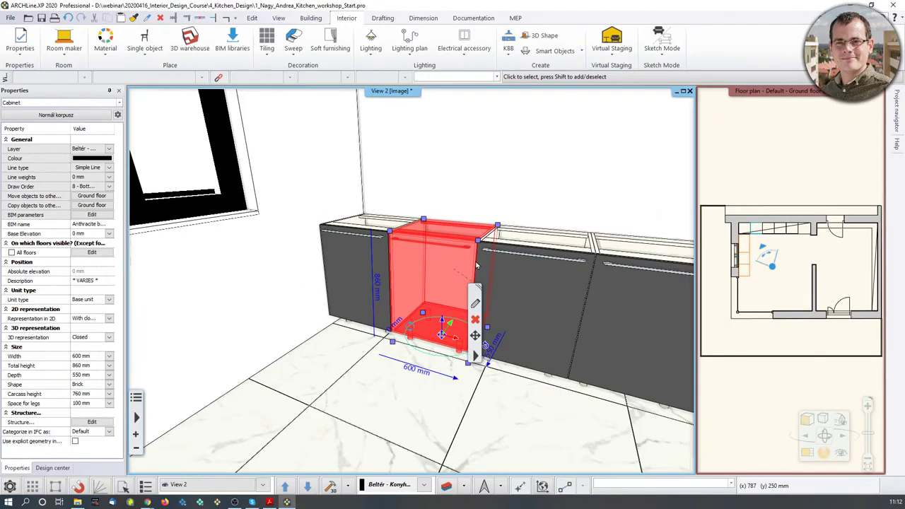
key("Delete")
Step: Select the corner base cabinet and make the floor plan the enlarged view, focused on that cabinet
left_click(361, 276)
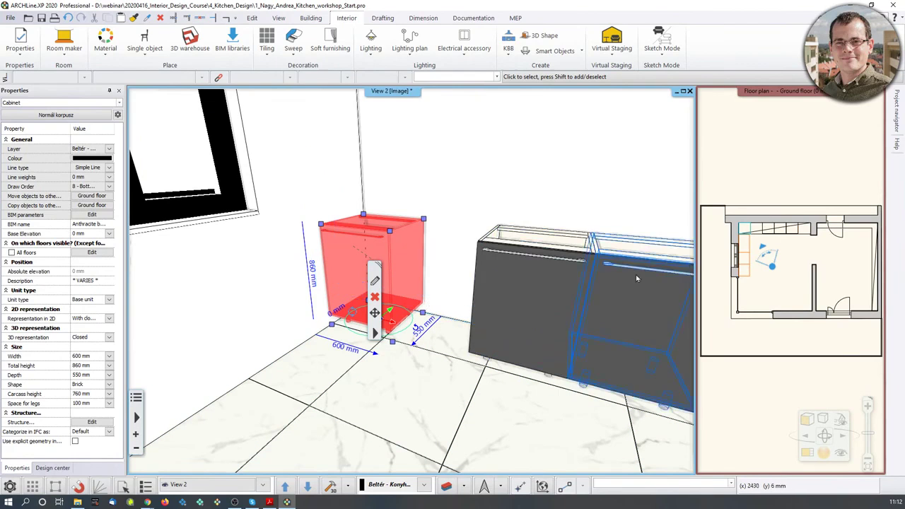
middle_click_drag(765, 237, 766, 249)
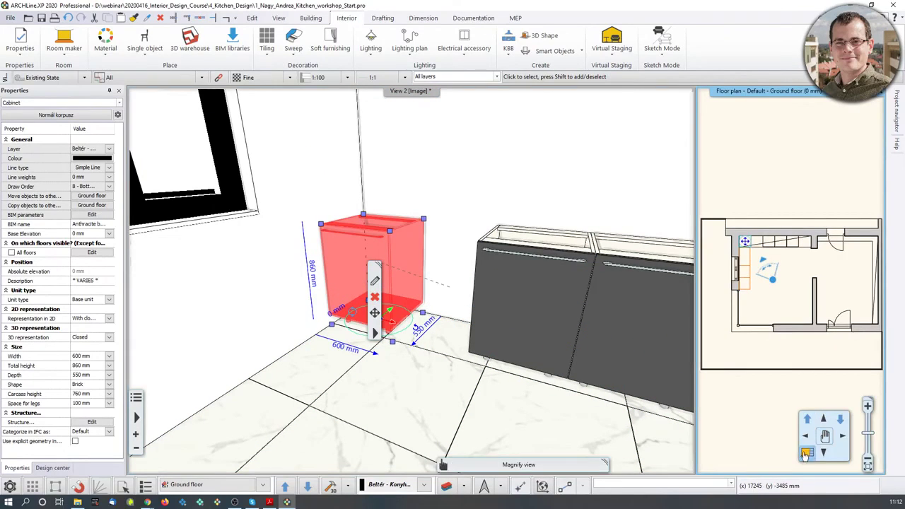
left_click(807, 454)
middle_click_drag(308, 134, 364, 216)
scroll(365, 216, "up", 5)
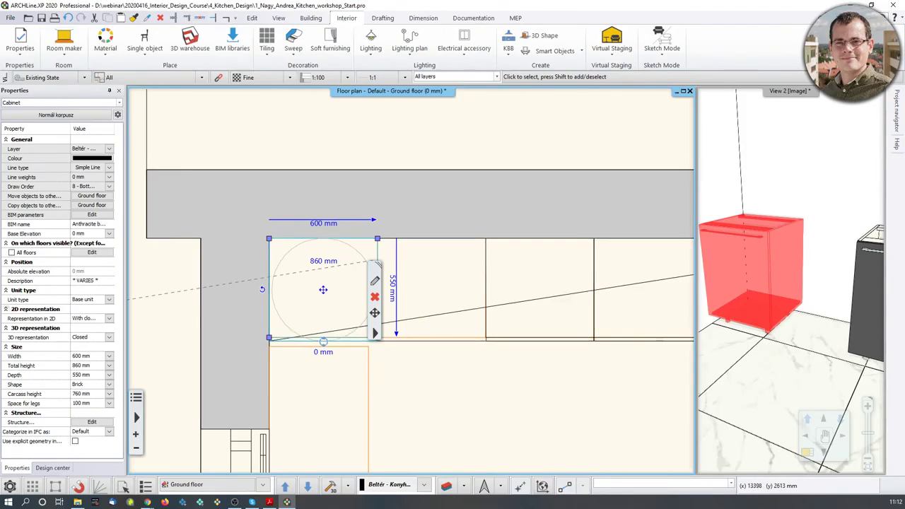
left_click(378, 282)
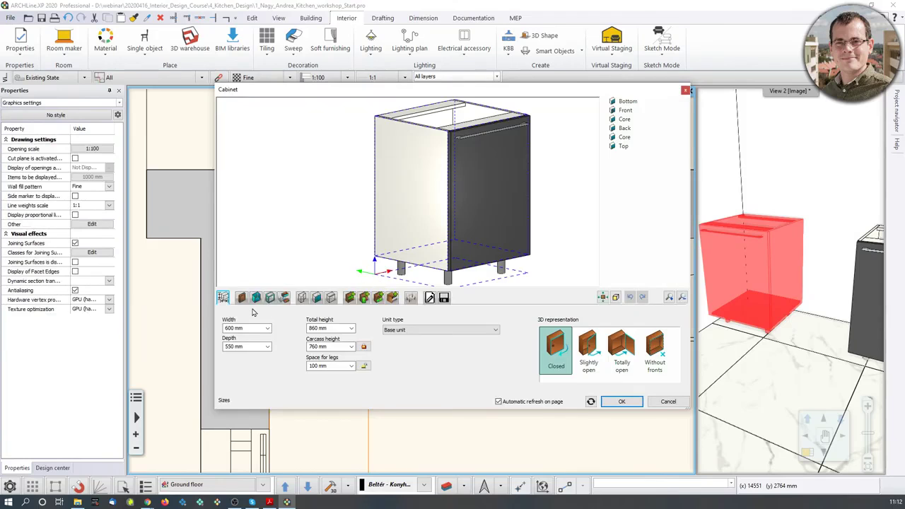
left_click(686, 90)
Step: Try widening the corner cabinet to 1200 mm away from the wall corner, and undo the change
left_click(367, 314)
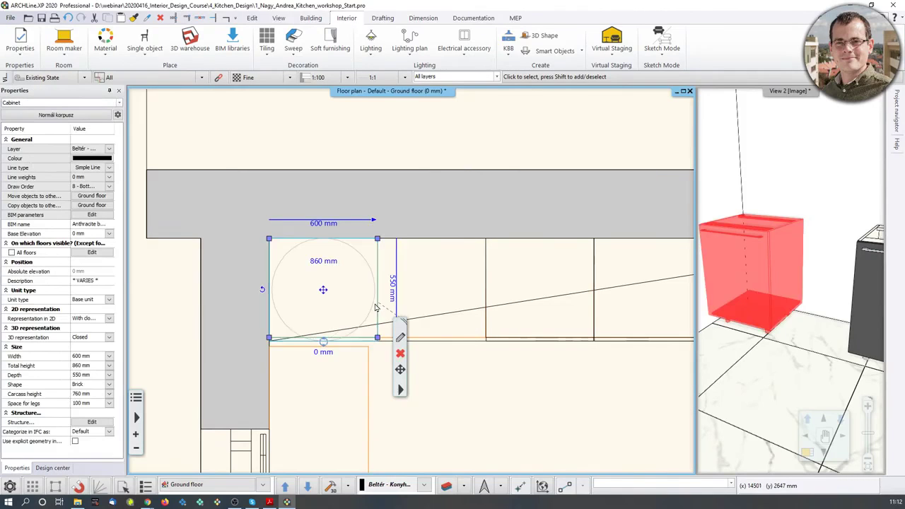
left_click(314, 221)
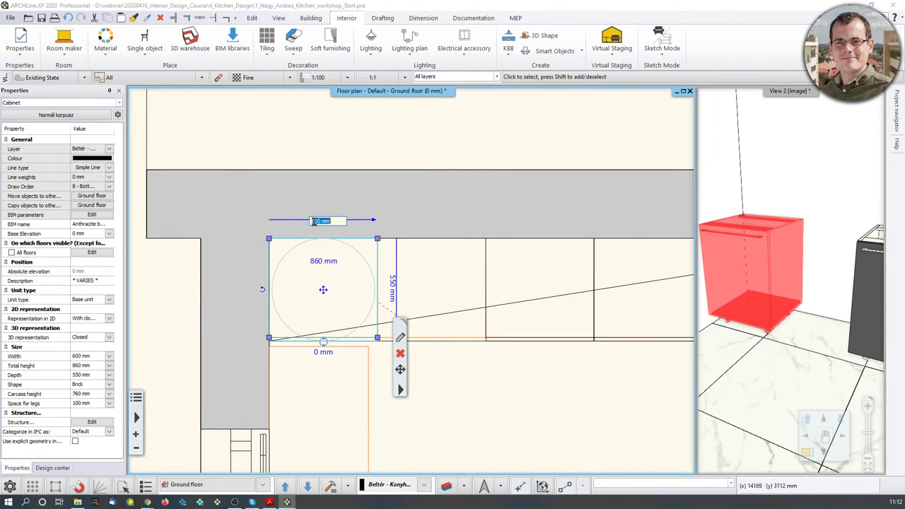
type("900")
type("1200")
key("Return")
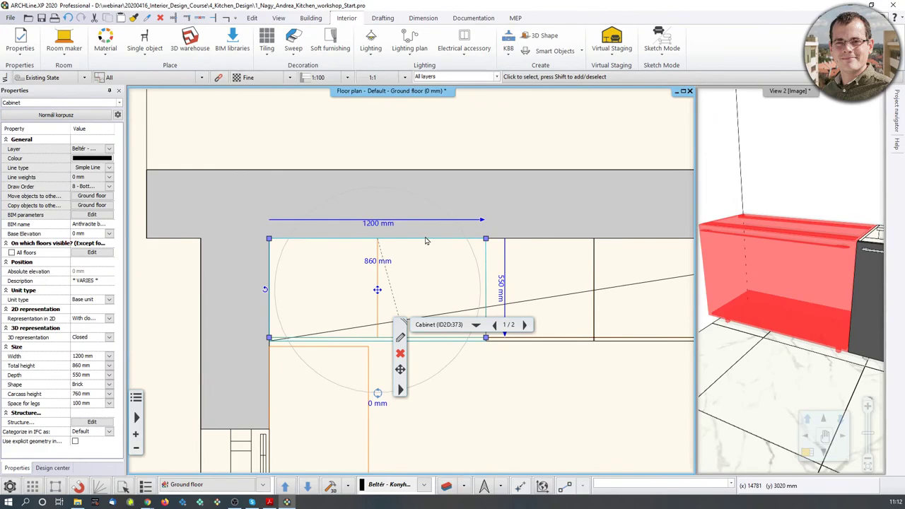
key("Escape")
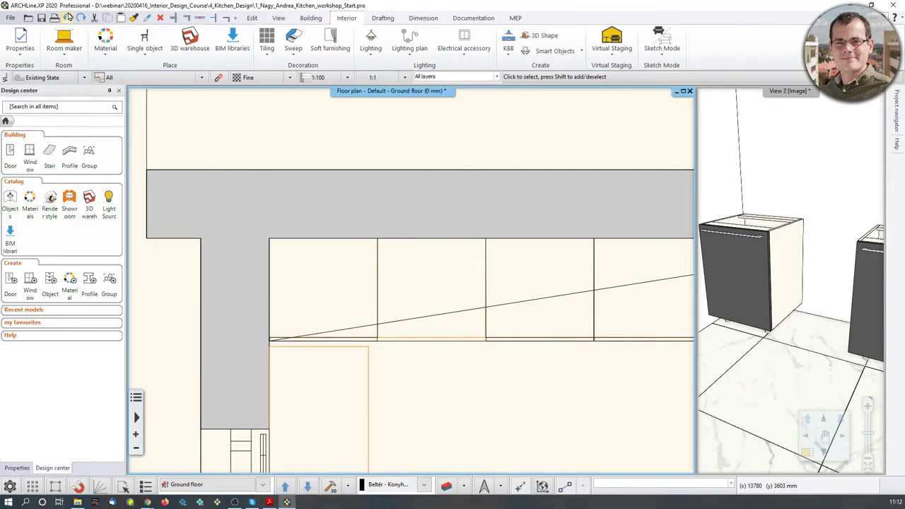
Step: Set the corner cabinet's width to 1200 mm on the floor plan, extending it toward the side wall
left_click(374, 276)
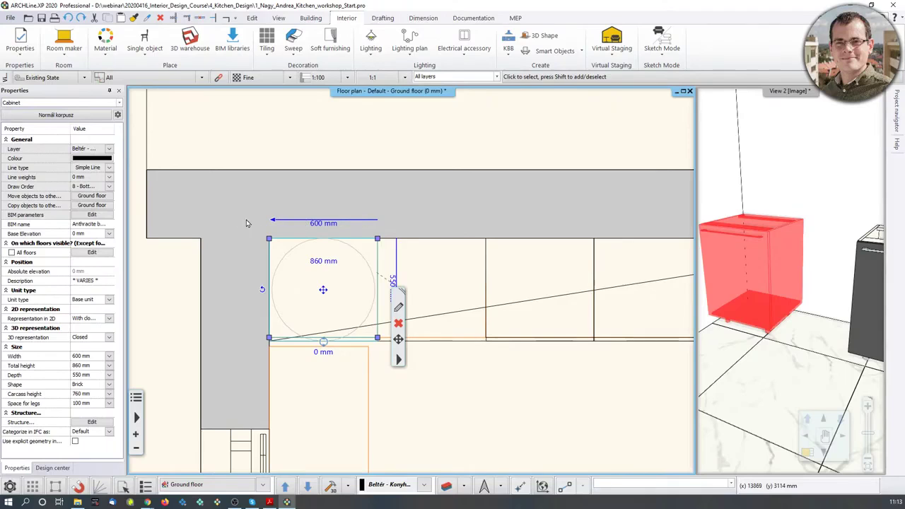
left_click(317, 226)
type("1200")
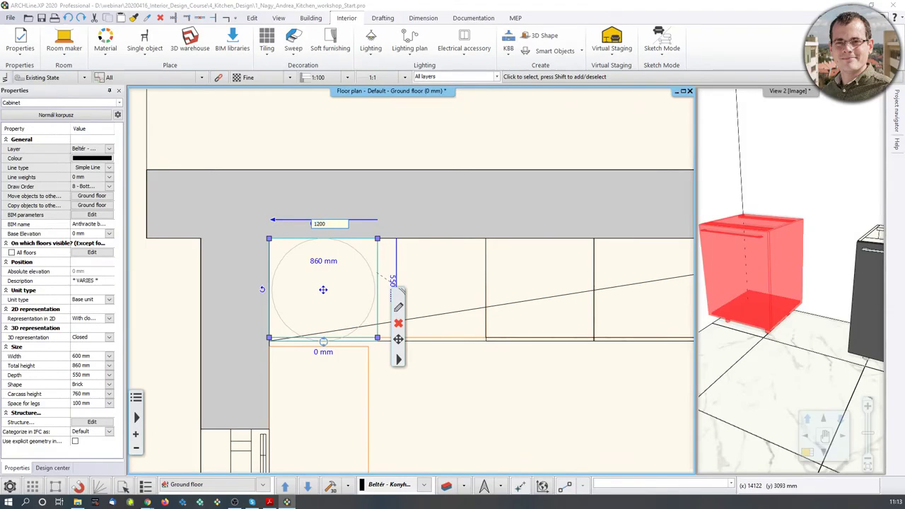
key("Return")
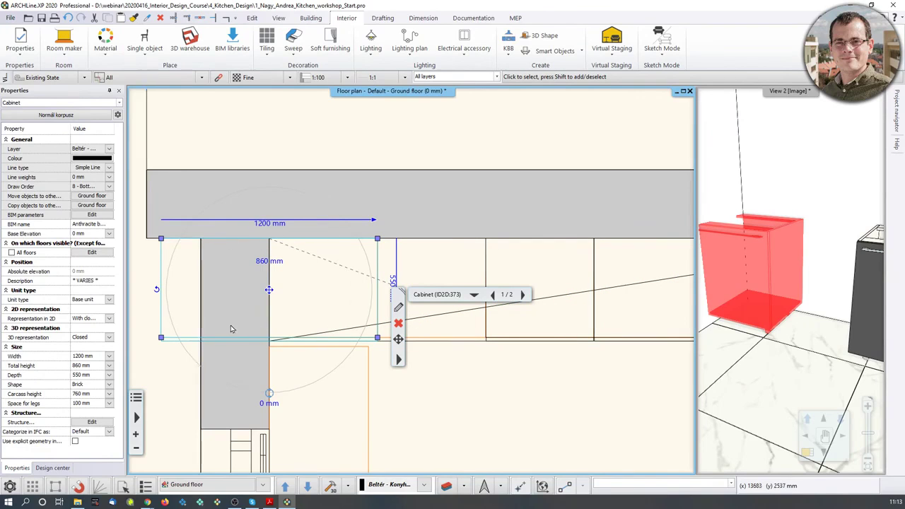
Step: Move the widened cabinet by its rear outer corner to the inner wall corner, 600 mm along the wall
left_click(162, 239)
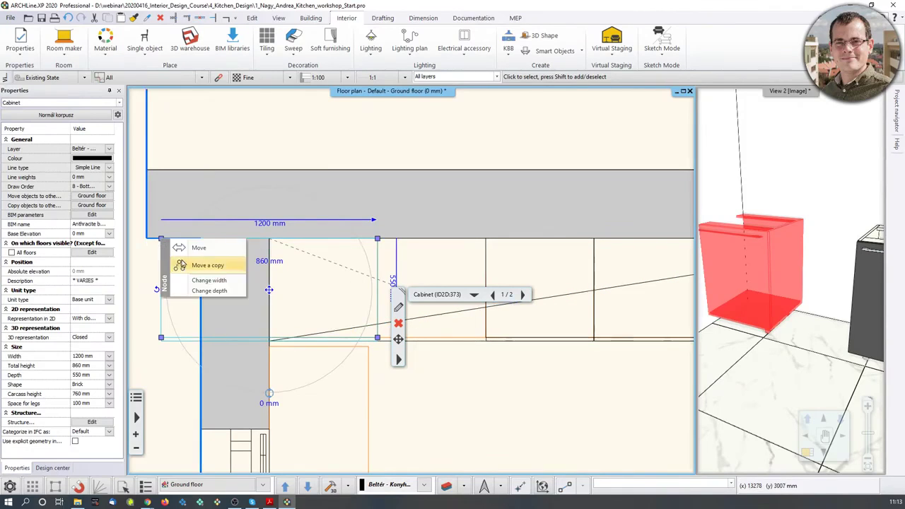
left_click(187, 250)
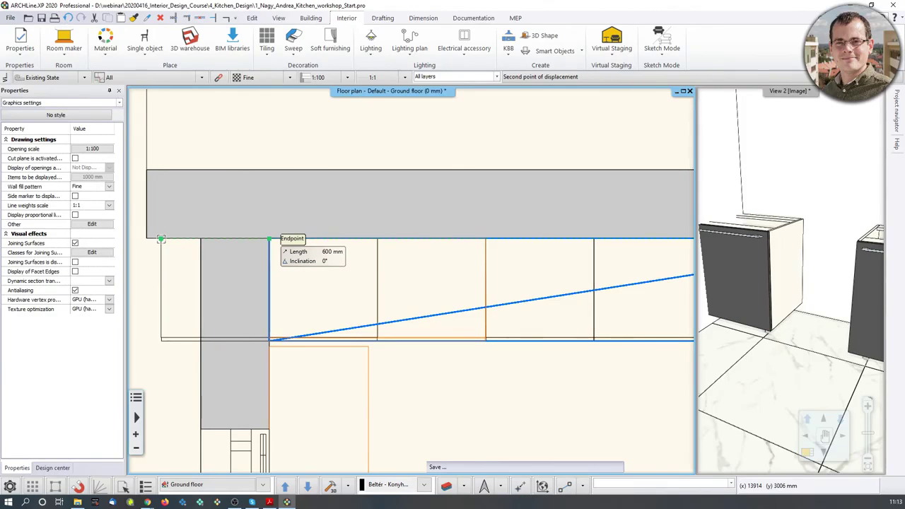
left_click(268, 239)
left_click(586, 389)
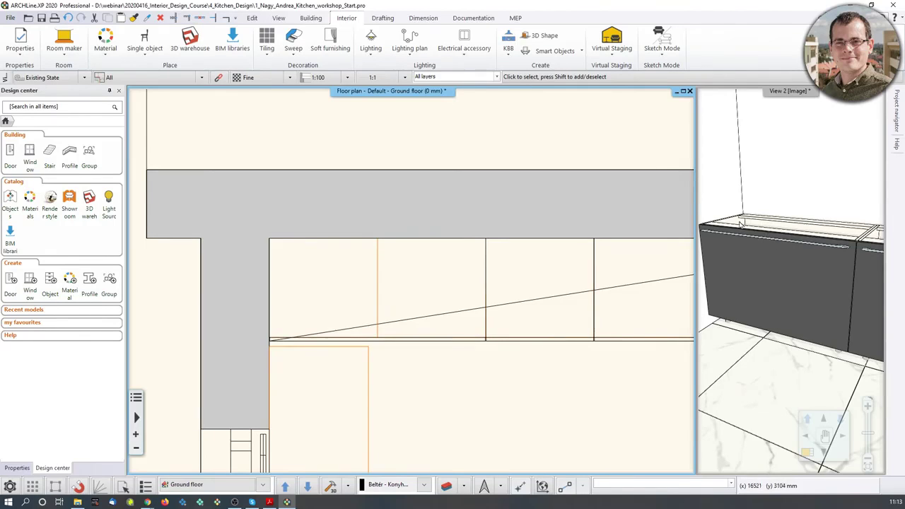
Step: Open the 1200 mm corner cabinet for editing and remove its existing door
left_click(352, 334)
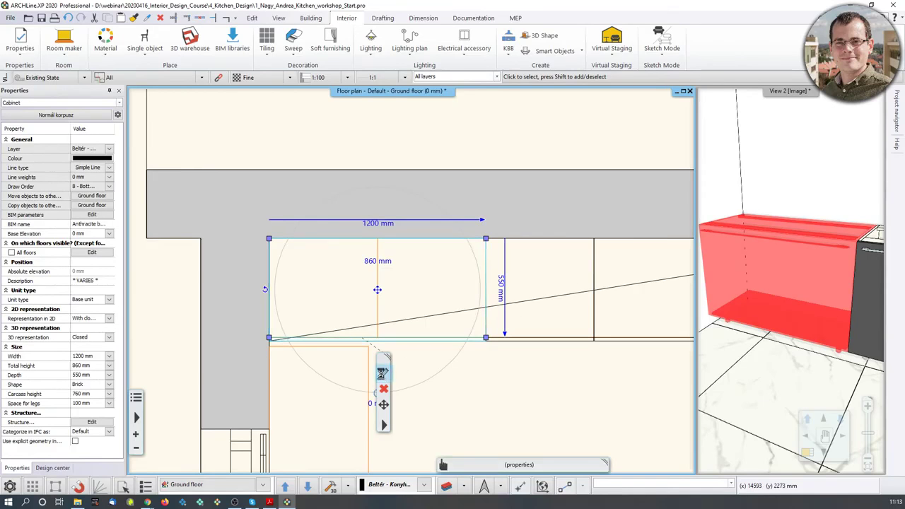
left_click(384, 373)
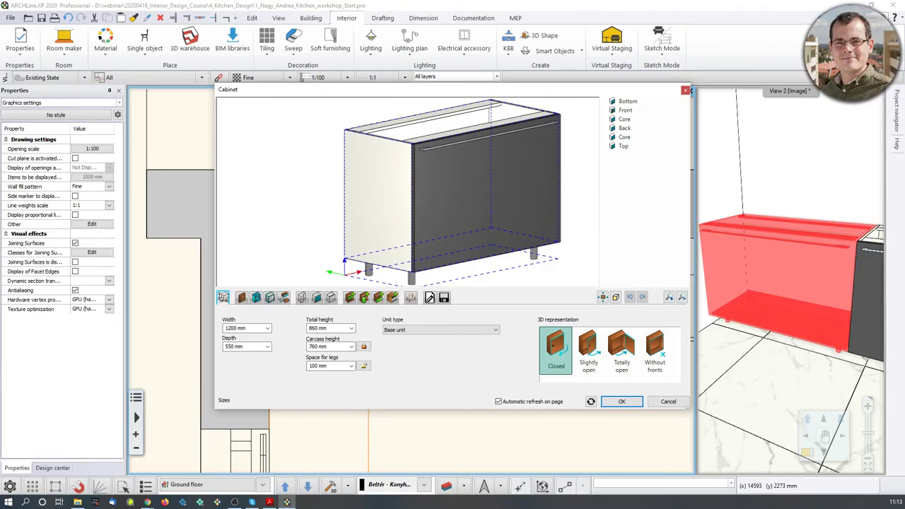
left_click(363, 298)
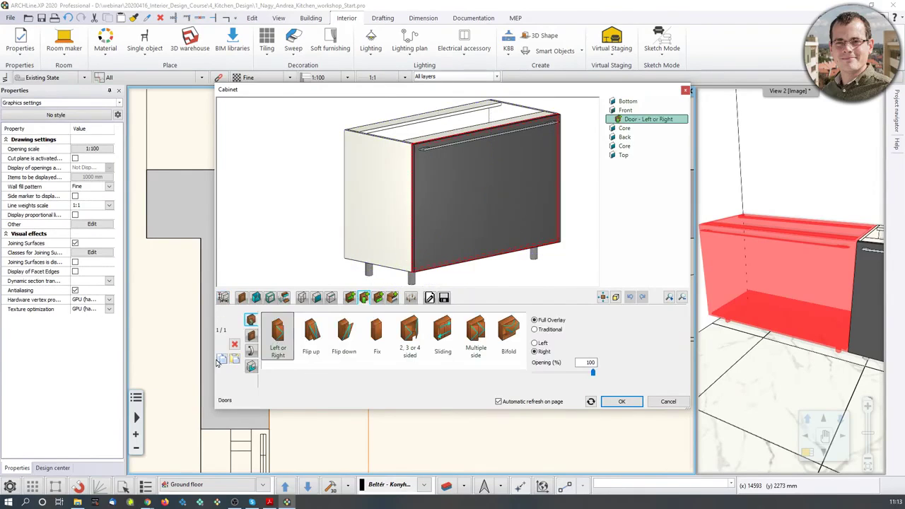
left_click(234, 345)
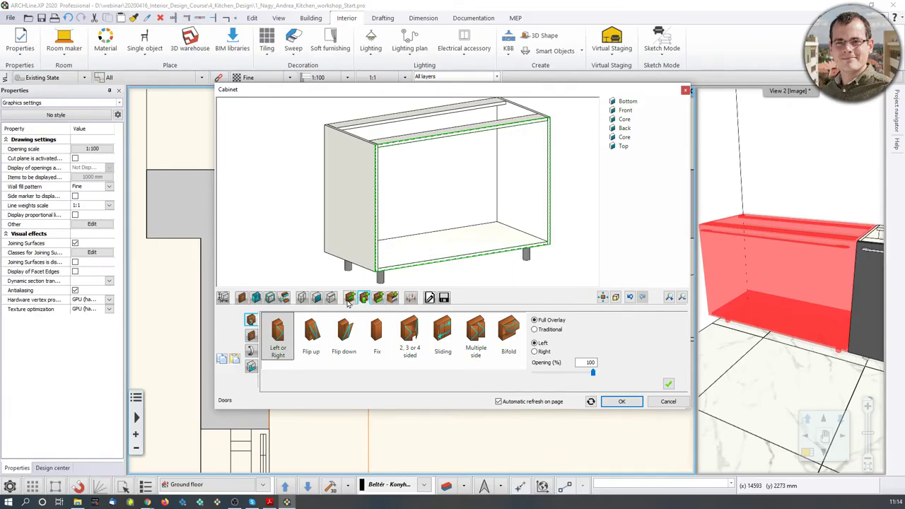
Step: Add a single vertical divider with a 600 mm left section to the cabinet front and make it Only division
left_click(411, 299)
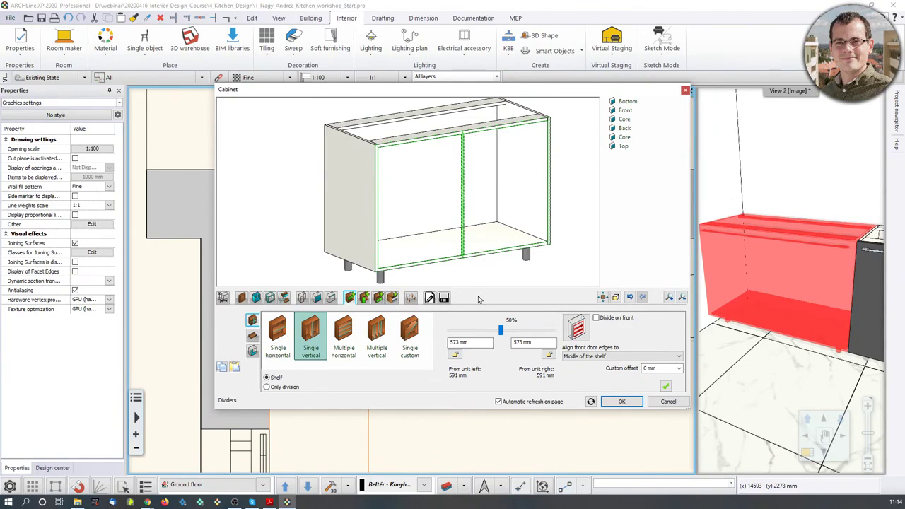
double_click(462, 342)
type("600")
key("Return")
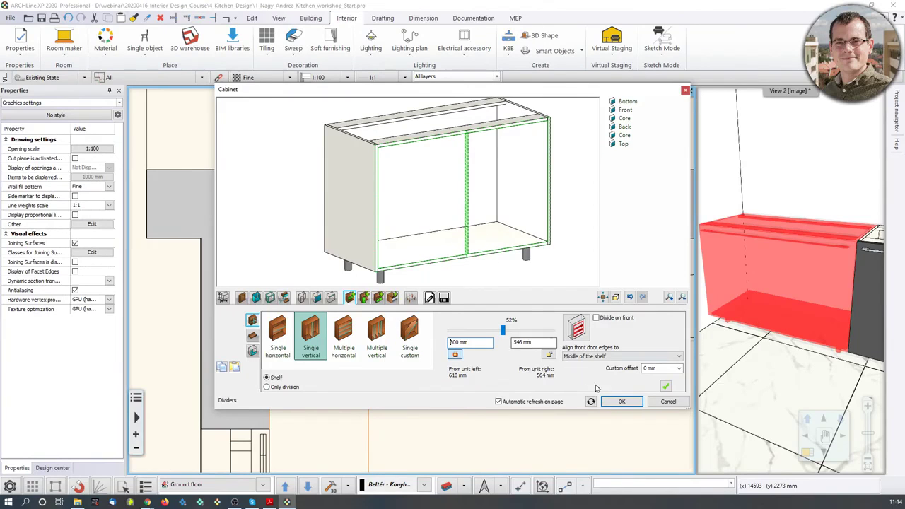
left_click(665, 387)
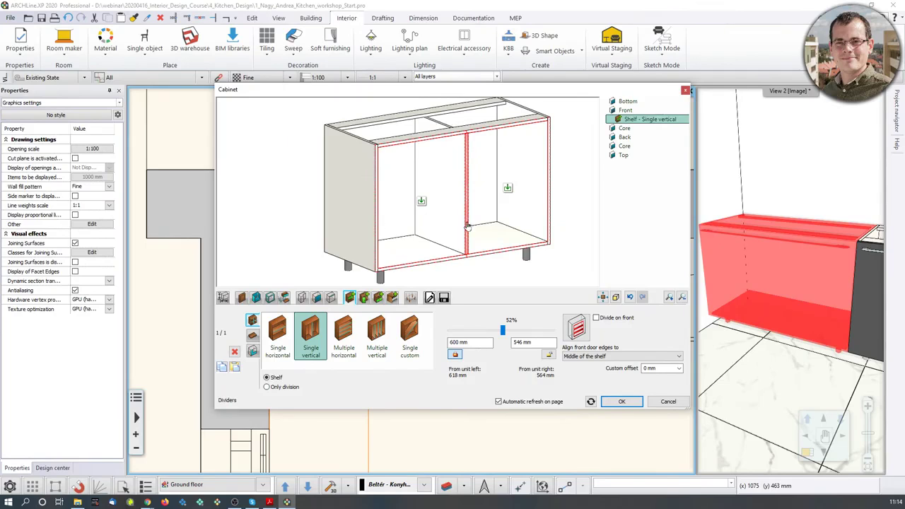
left_click(287, 389)
left_click_drag(499, 235, 405, 246)
left_click_drag(508, 205, 443, 218)
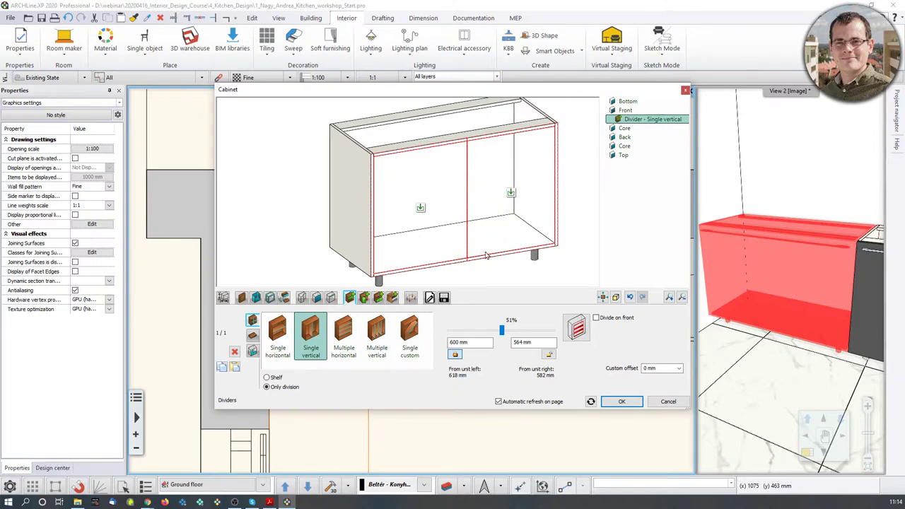
Step: Add a Left or Right type door to the cabinet's right section and set it to Right opening
left_click(513, 193)
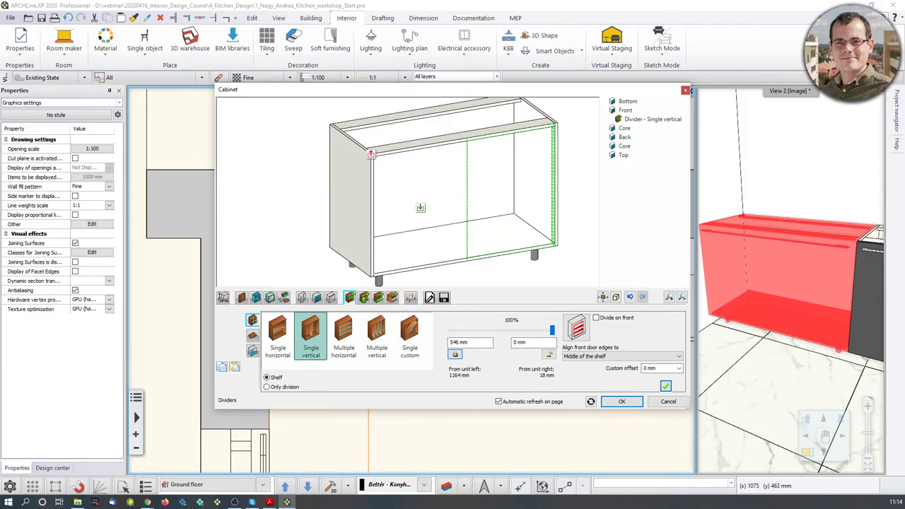
left_click(364, 298)
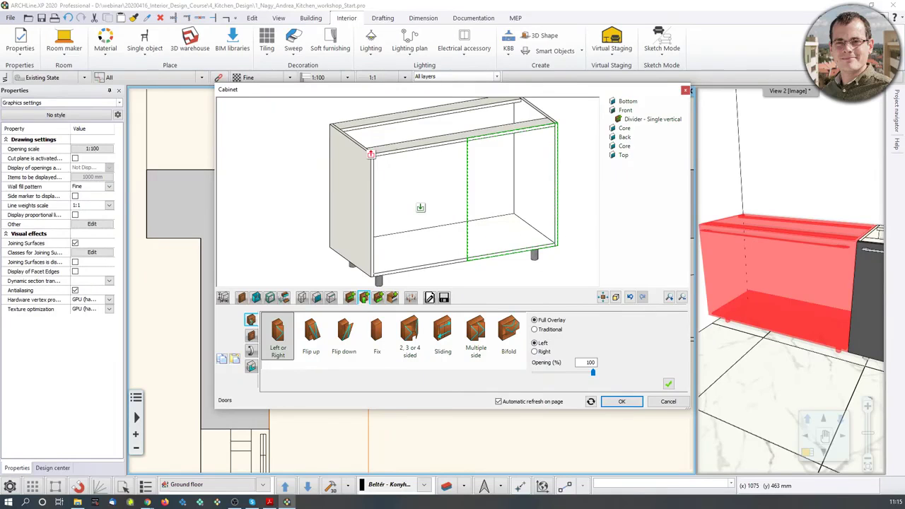
left_click(668, 385)
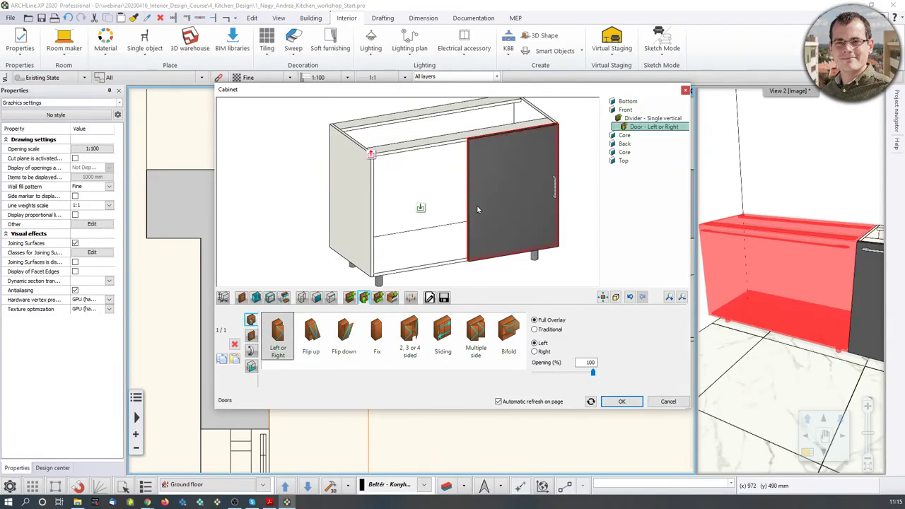
left_click(540, 353)
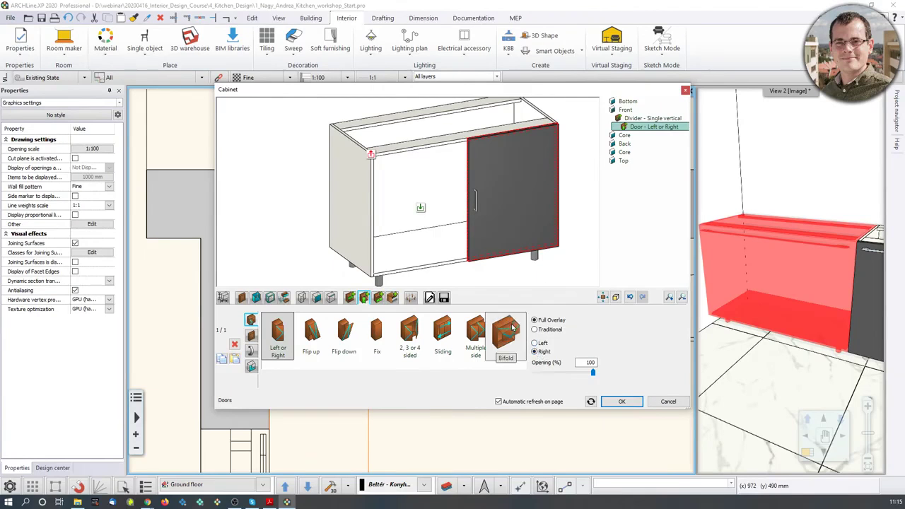
Step: Give the new door's handle a custom top-centre position and make it stretched
left_click(251, 353)
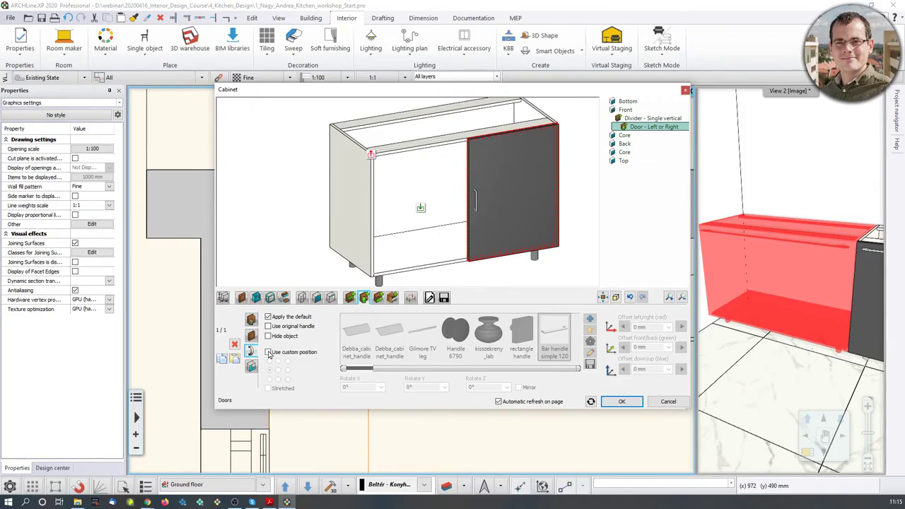
left_click(268, 352)
left_click(278, 361)
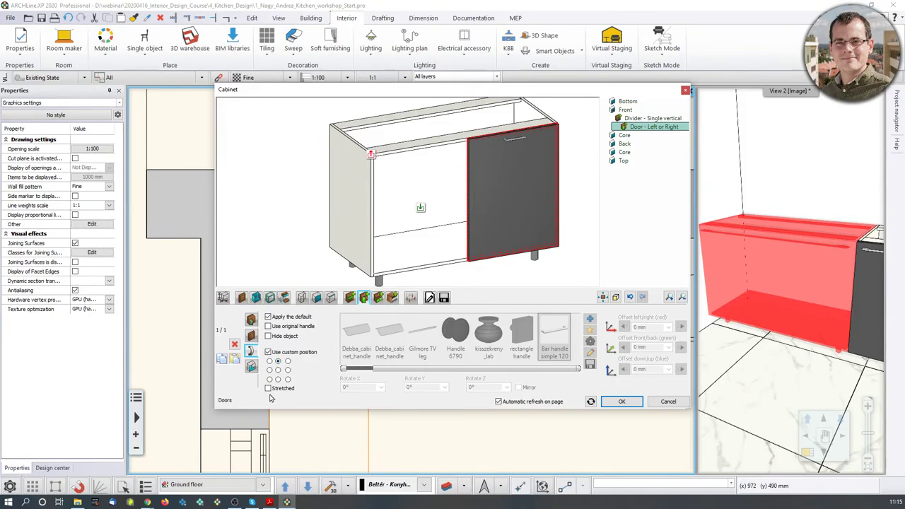
left_click(268, 389)
Step: Add a Fix type front to the cabinet's left section and check both fronts from above
left_click(421, 211)
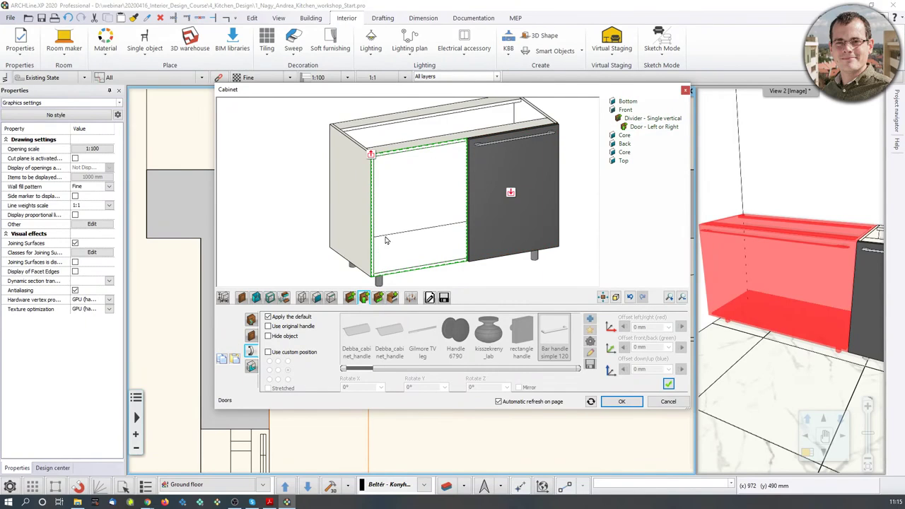
left_click(251, 319)
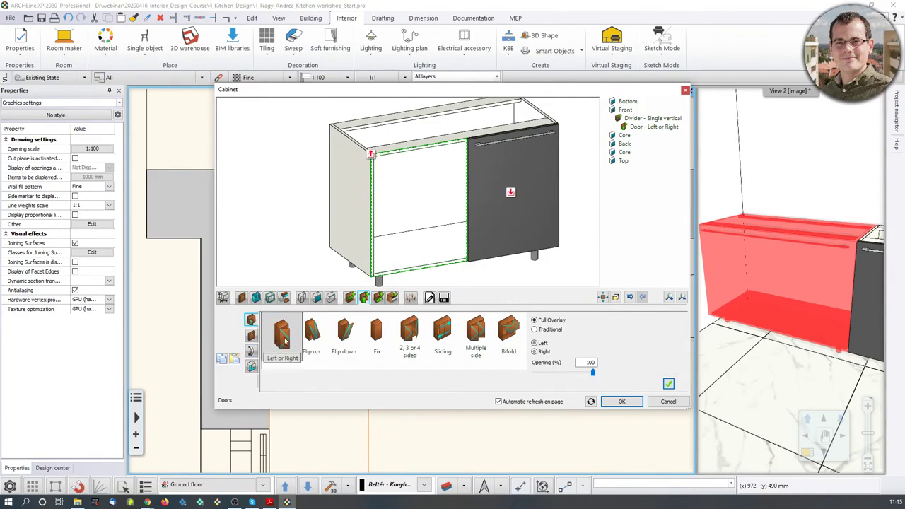
left_click(377, 333)
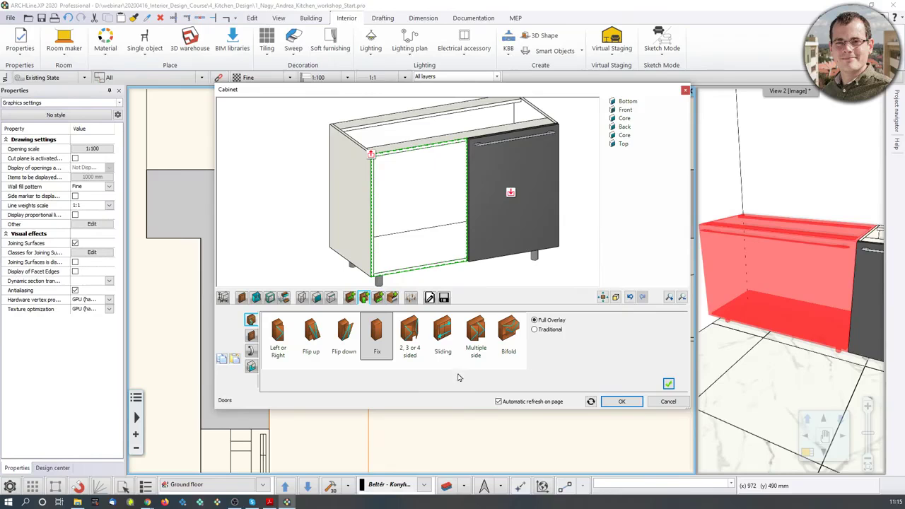
left_click(668, 384)
left_click_drag(481, 196, 474, 255)
scroll(474, 256, "up", 5)
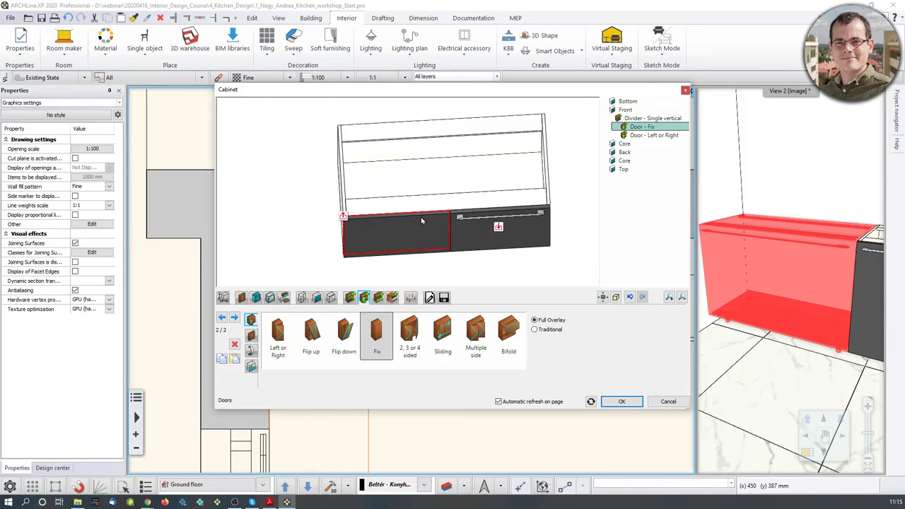
Step: Save the cabinet to the library as a new item named Anthracite corner base cabinet and accept the cabinet changes
scroll(454, 181, "down", 3)
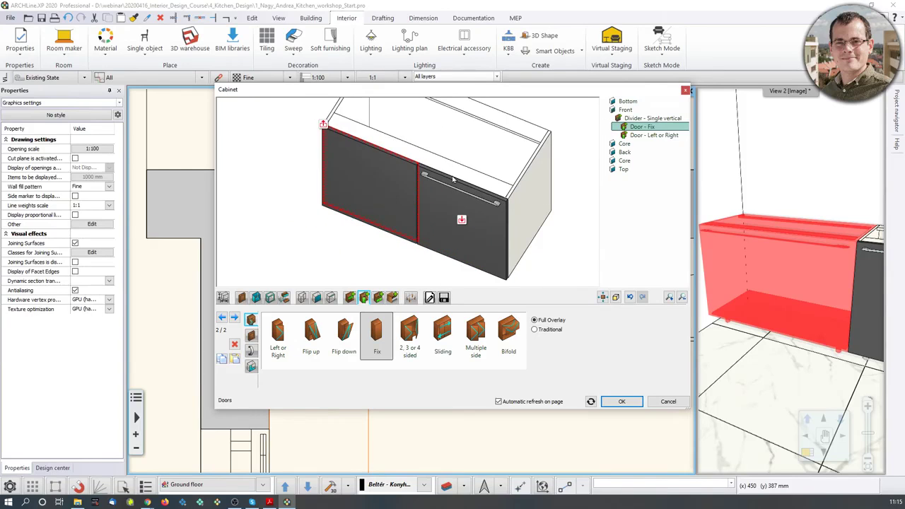
left_click_drag(473, 223, 471, 219)
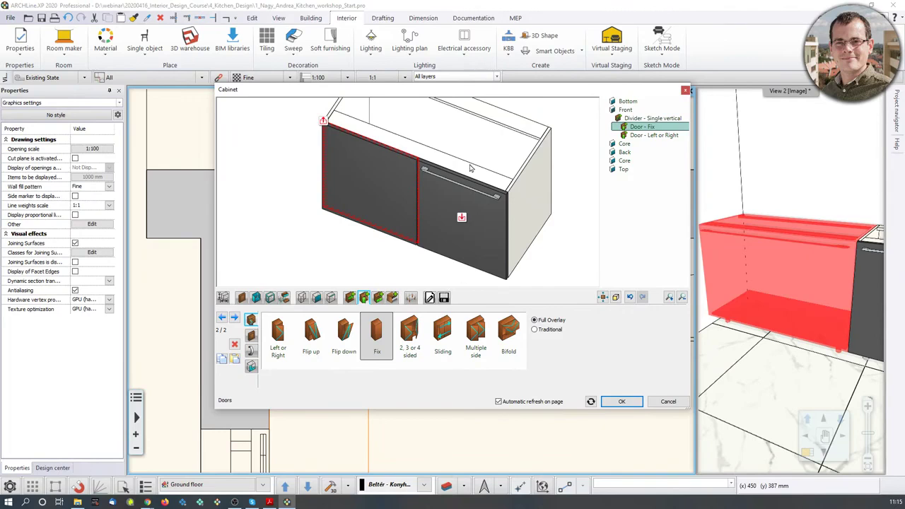
left_click_drag(421, 138, 423, 168)
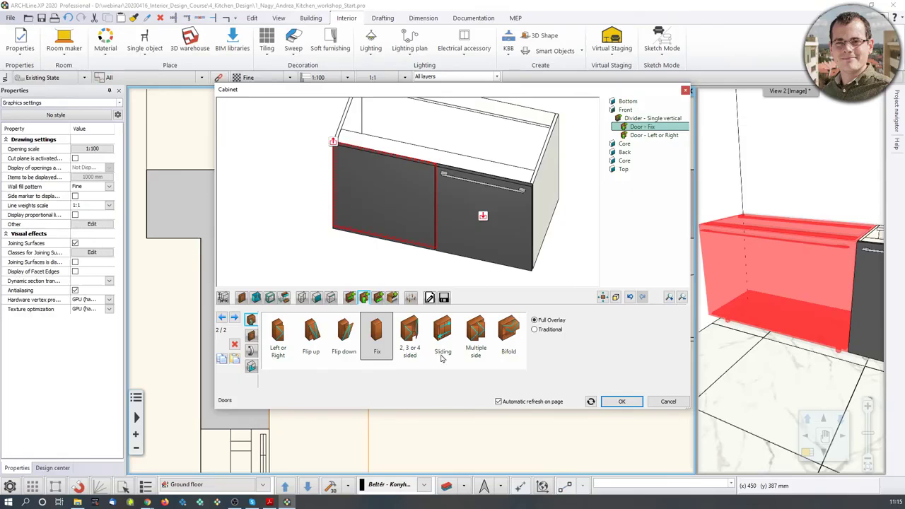
left_click(444, 297)
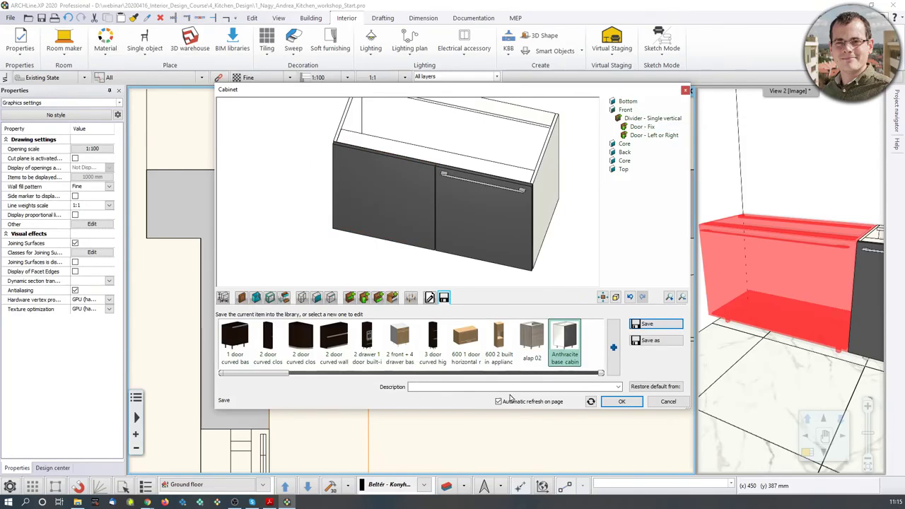
left_click(640, 341)
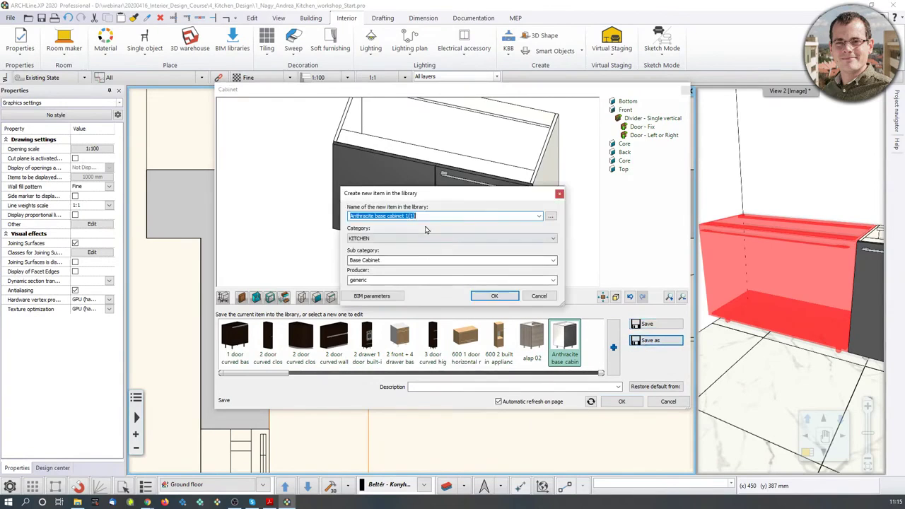
left_click_drag(438, 216, 376, 237)
type("corne")
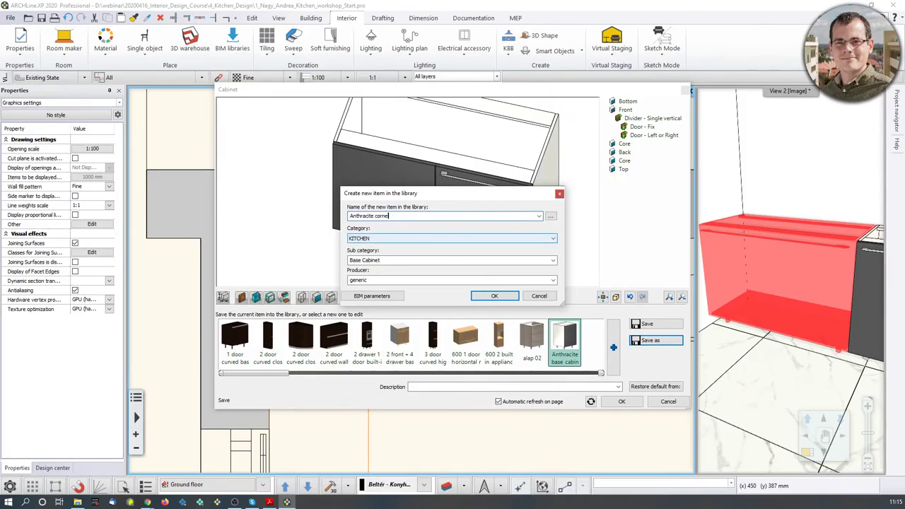
type("r base cabinet")
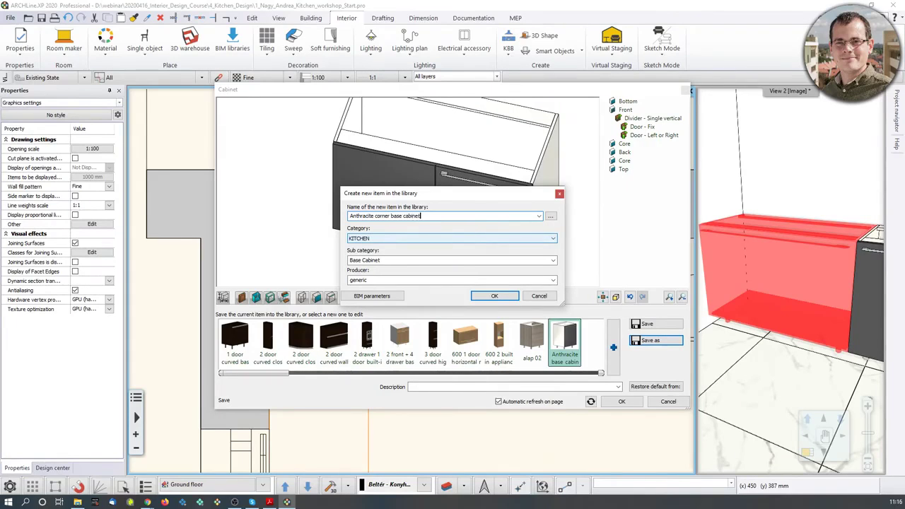
left_click(493, 297)
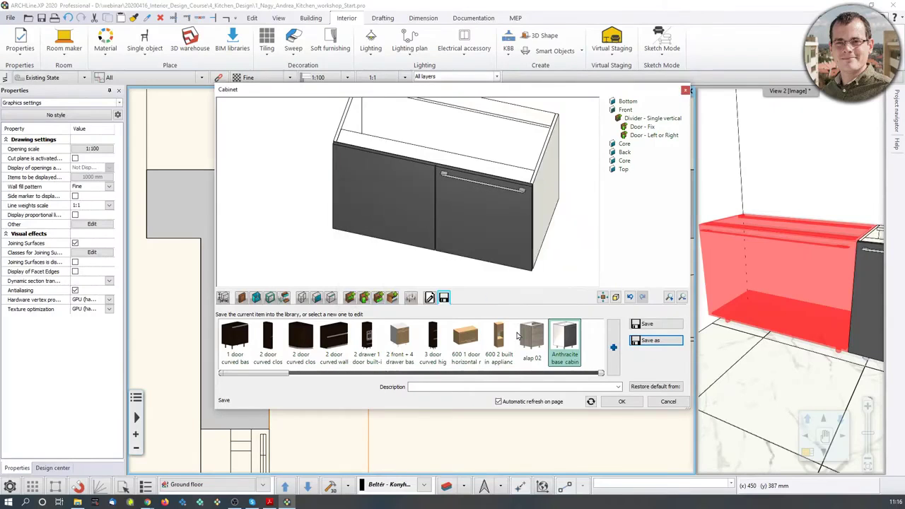
left_click(622, 402)
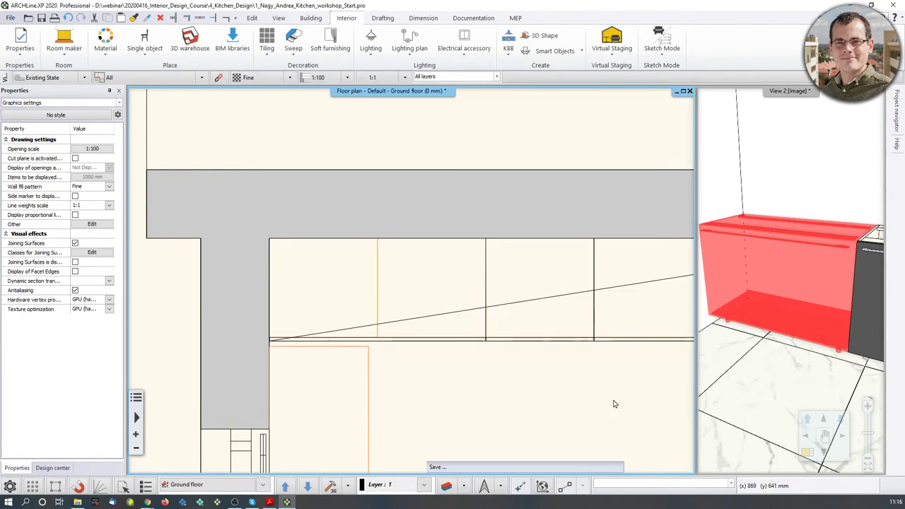
Step: Set the corner cabinet's 3D representation to Totally open and inspect its opened door in the 3D view
left_click(771, 272)
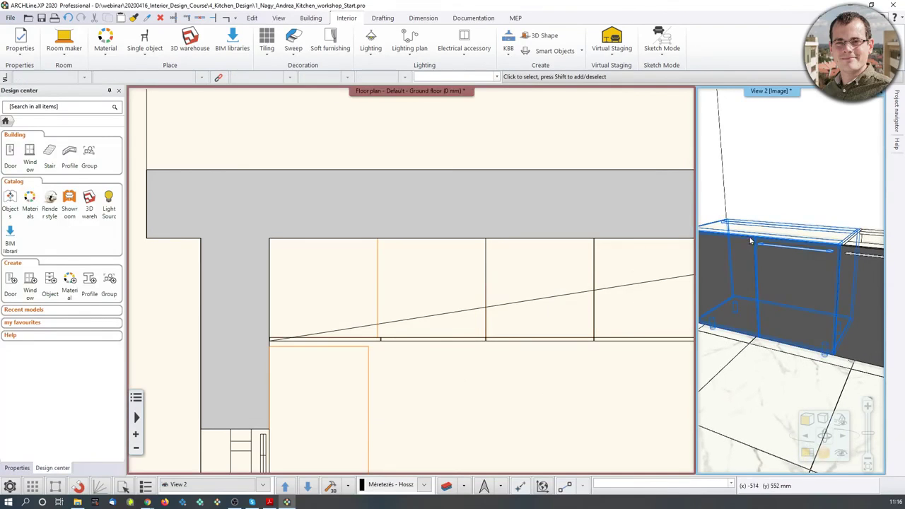
left_click(771, 281)
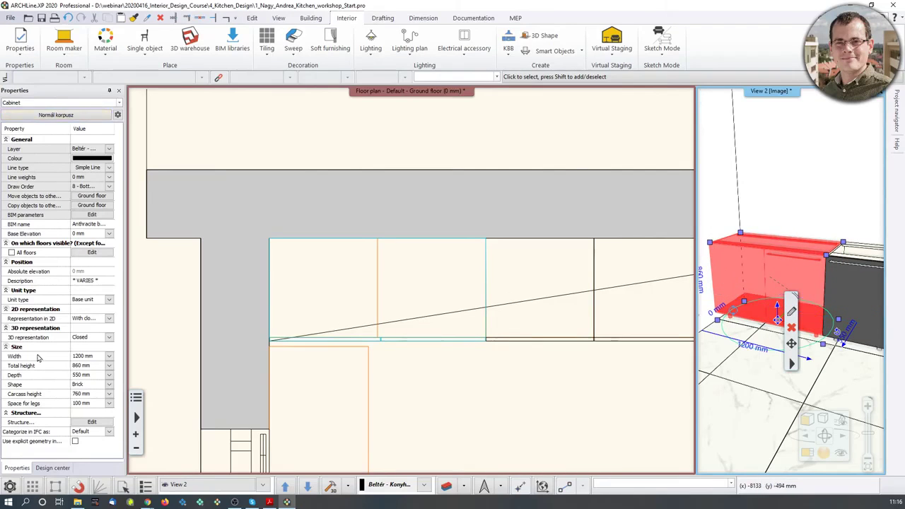
left_click(110, 338)
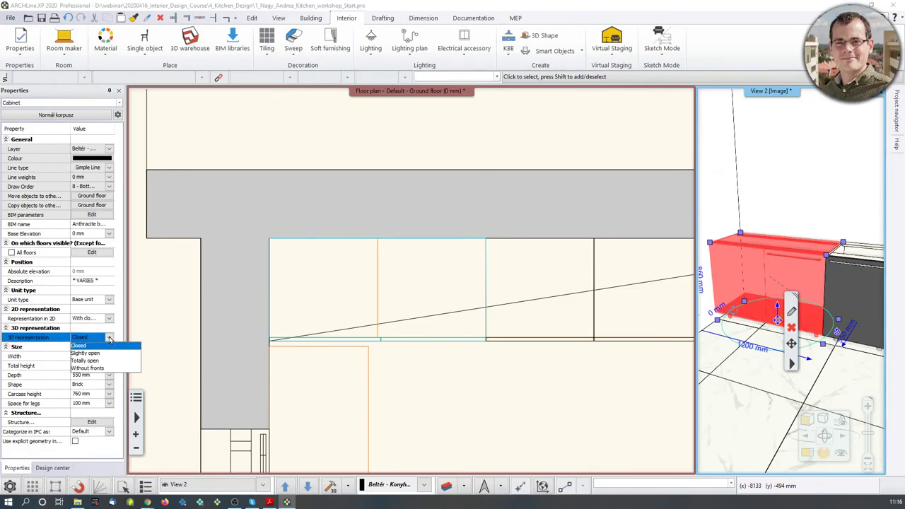
left_click(109, 362)
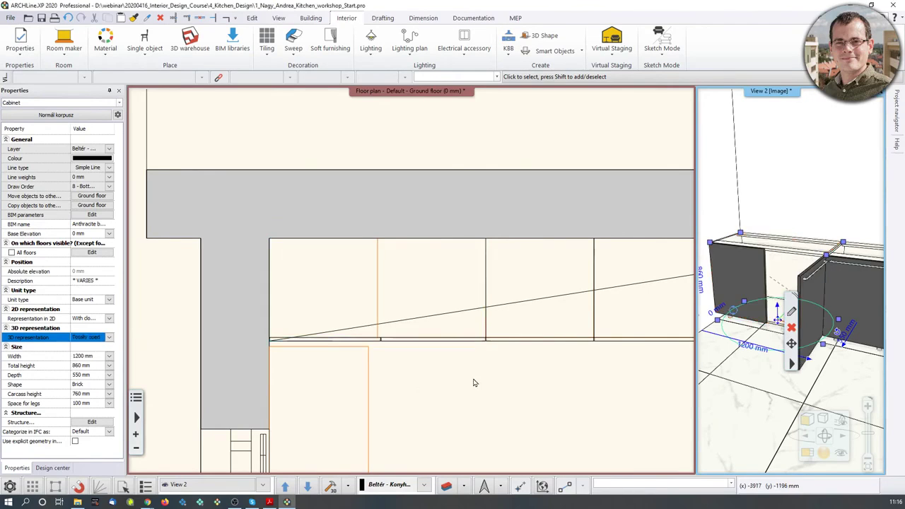
left_click(758, 320)
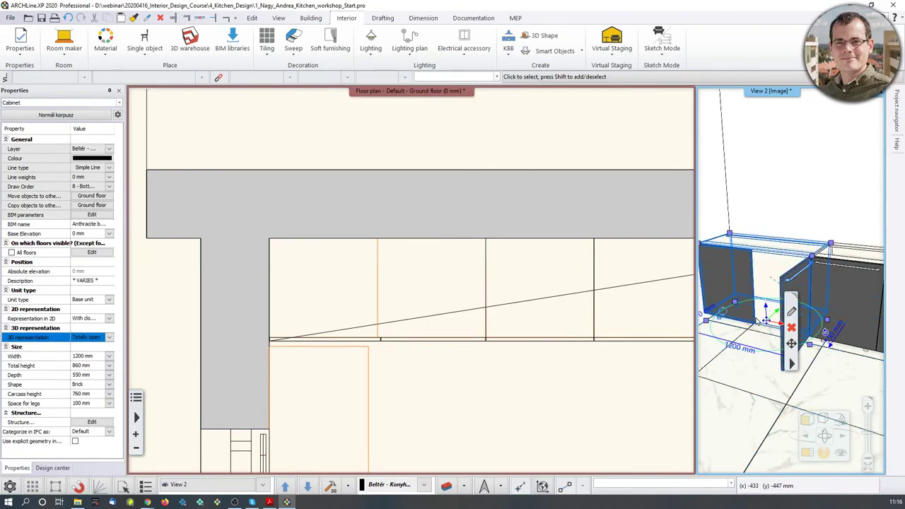
mouse_move(769, 318)
middle_mouse_down()
mouse_move(786, 318)
mouse_move(773, 320)
middle_mouse_up()
key("Escape")
right_click(776, 322)
left_click(751, 357)
key("Escape")
middle_click_drag(786, 283, 757, 310)
scroll(820, 311, "up", 2)
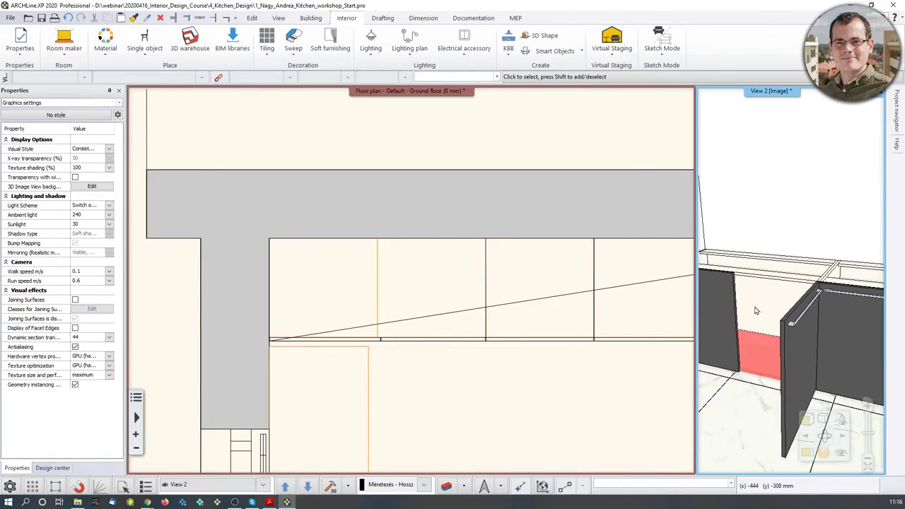
Step: Review the corner cabinet's 2D representation options and set its 3D representation to Closed
left_click(781, 346)
left_click(736, 317)
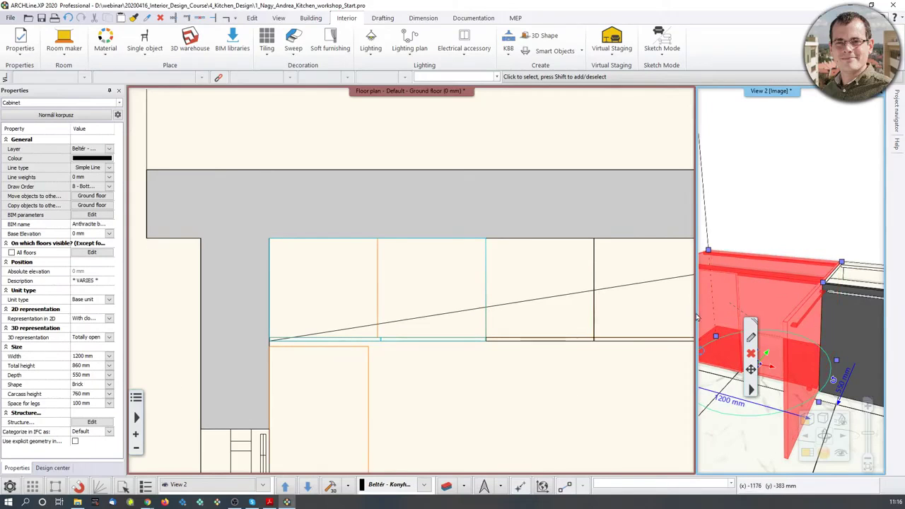
left_click(109, 300)
left_click(113, 284)
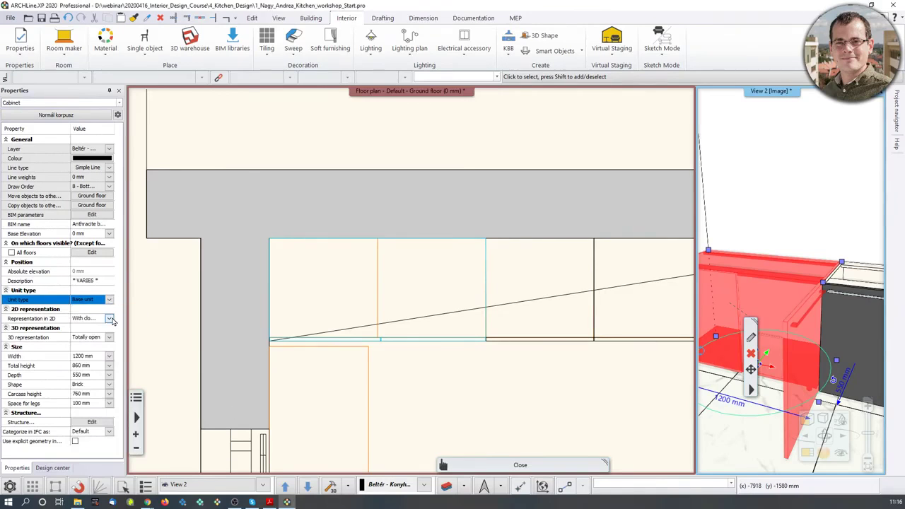
left_click(110, 319)
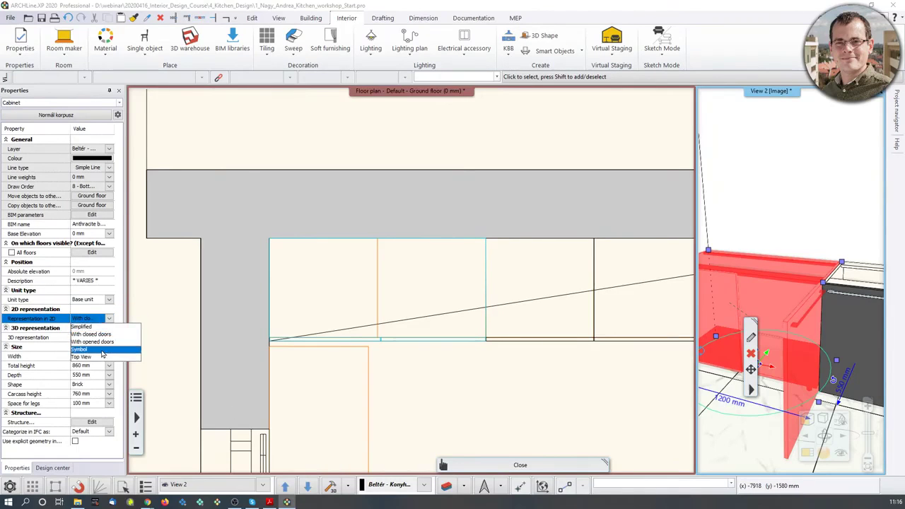
left_click(120, 317)
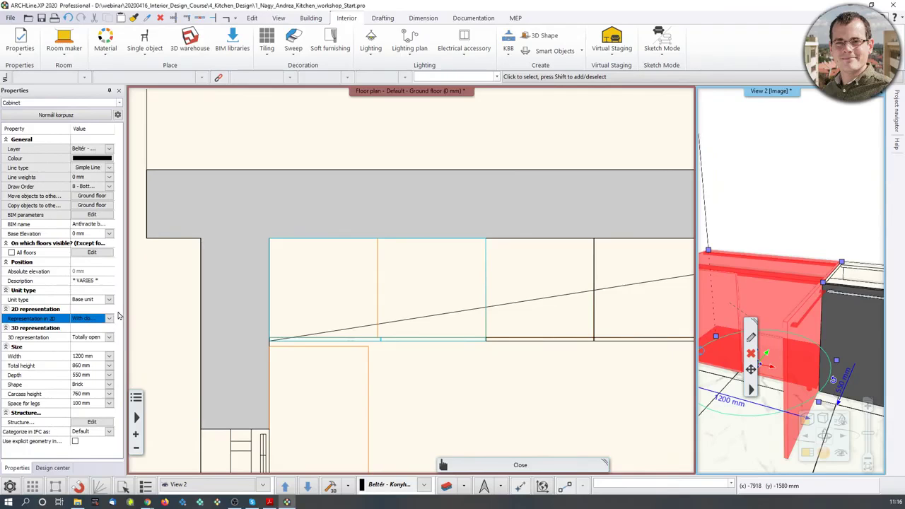
left_click(109, 337)
left_click(88, 346)
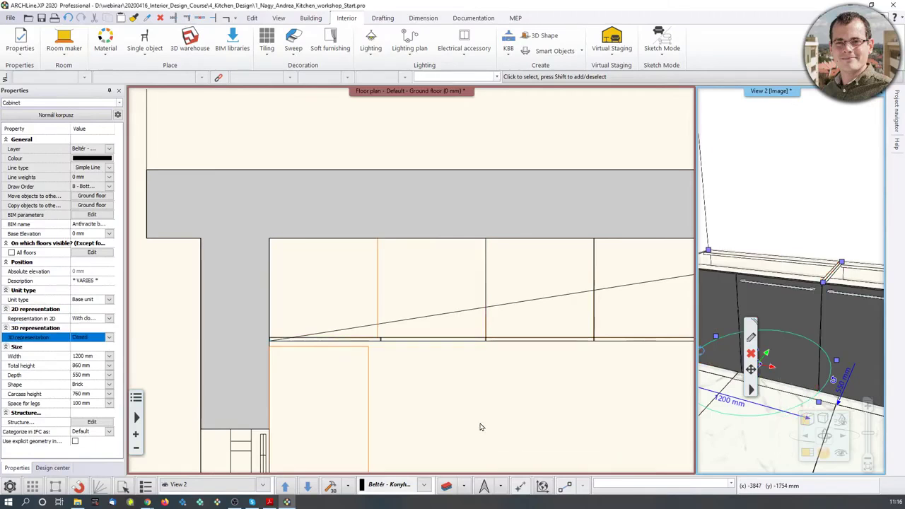
Step: Edit the 600 mm cabinet directly beside the corner cabinet and delete its Left or Right door
scroll(802, 300, "down", 5)
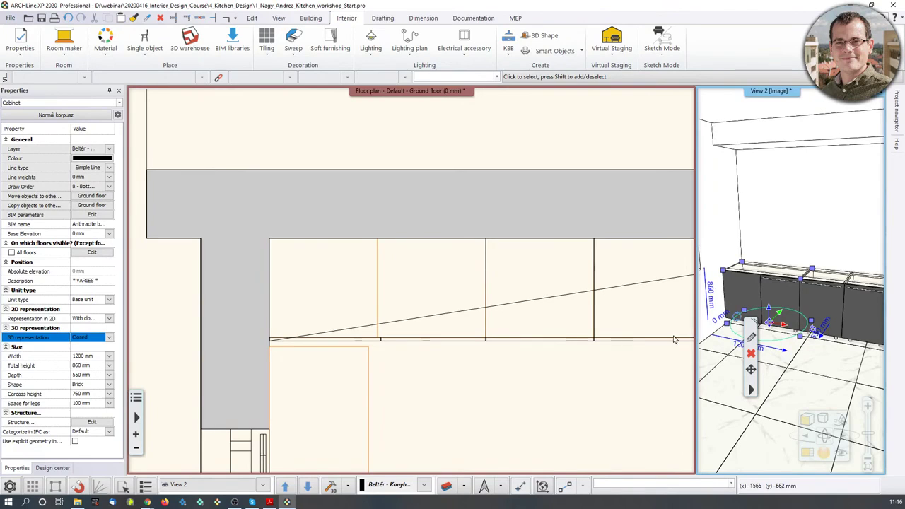
middle_click_drag(823, 303, 808, 302)
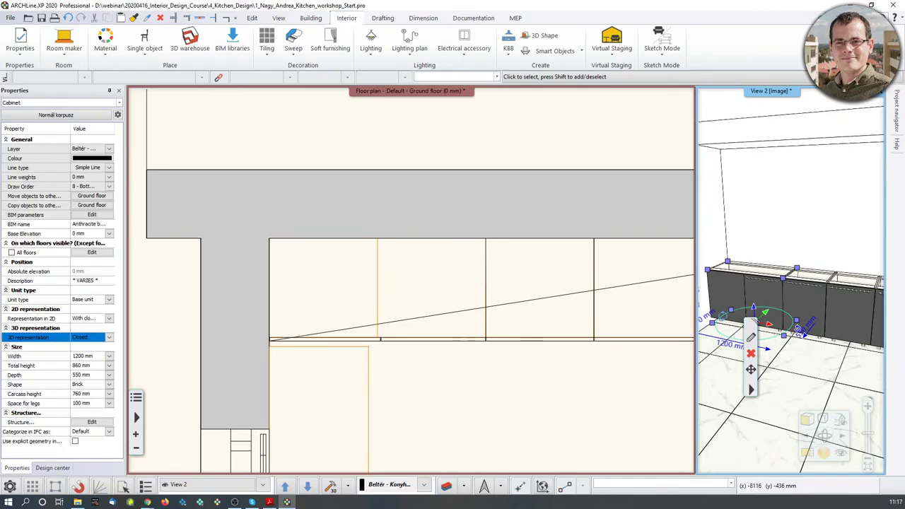
left_click(813, 306)
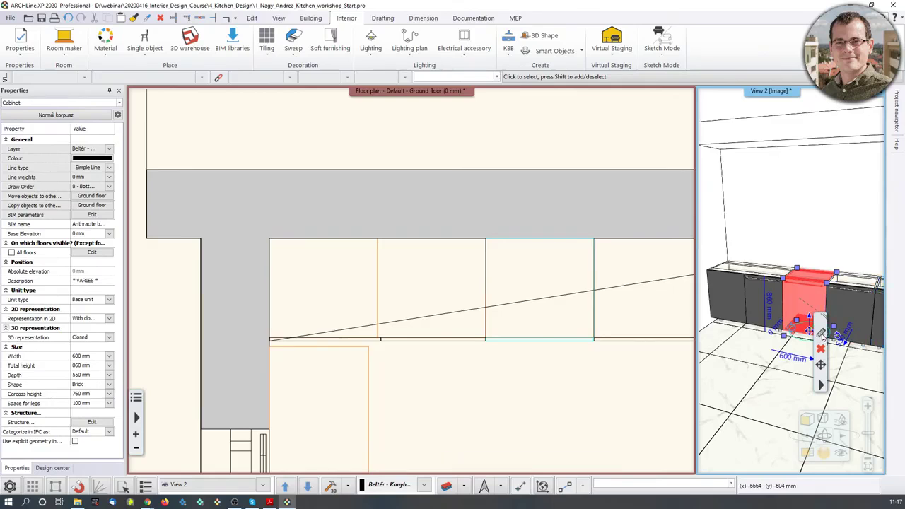
left_click(818, 336)
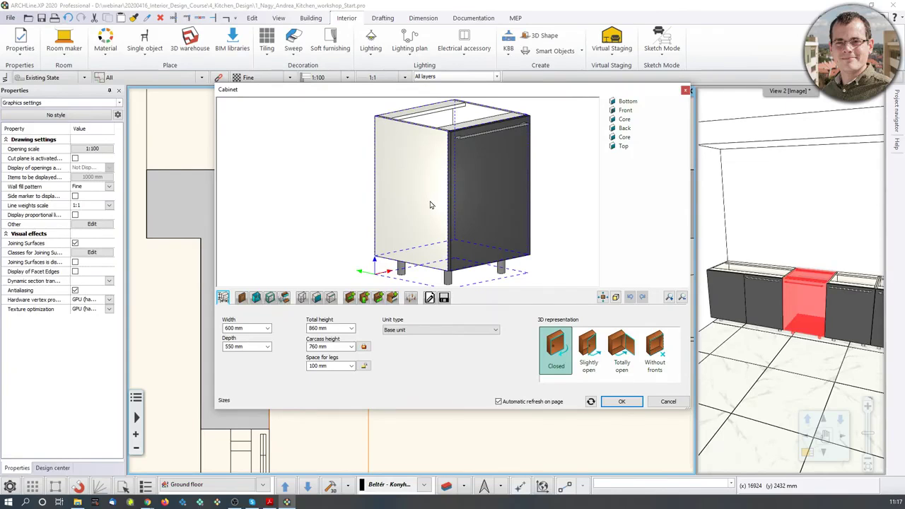
left_click(365, 300)
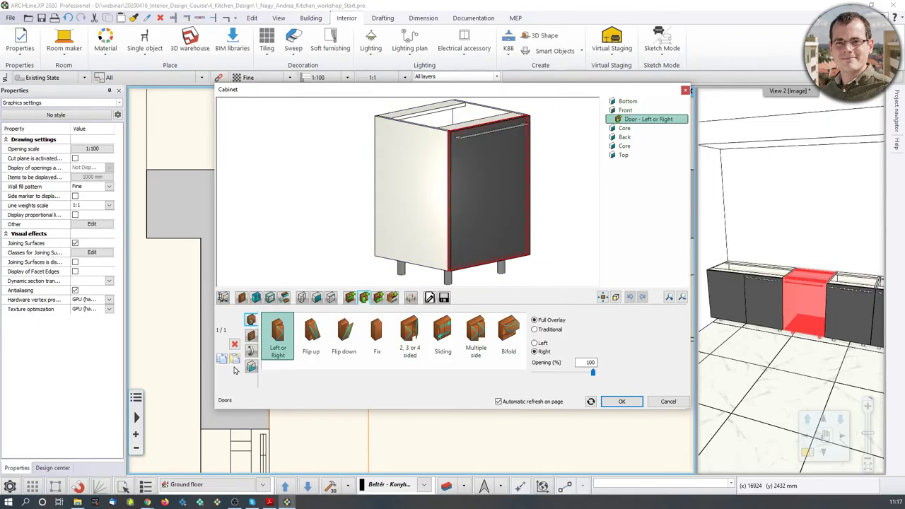
left_click(234, 344)
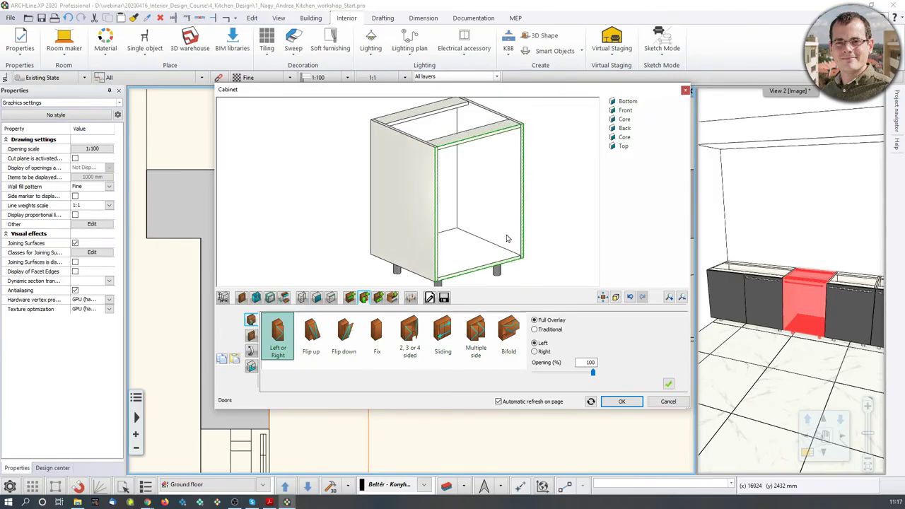
Step: Add a single horizontal shelf to the cabinet front, leaving a 150 mm section below it
left_click(350, 298)
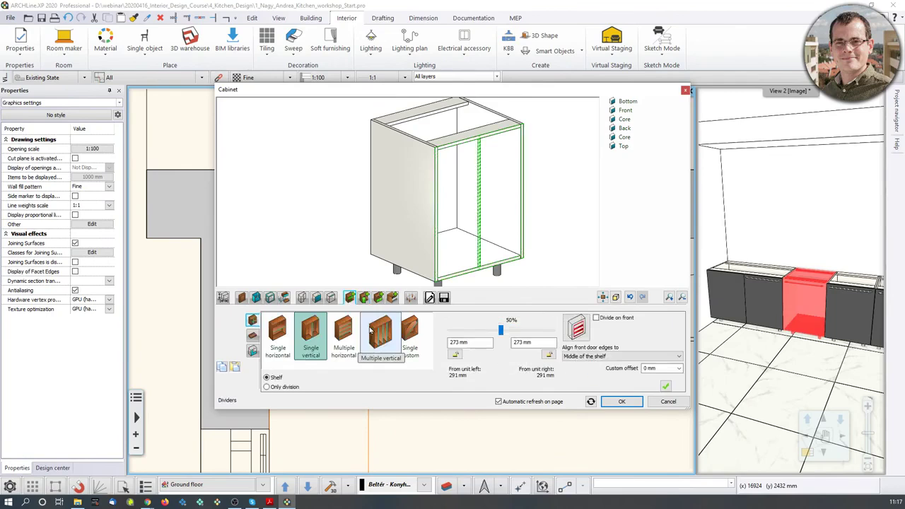
left_click(281, 333)
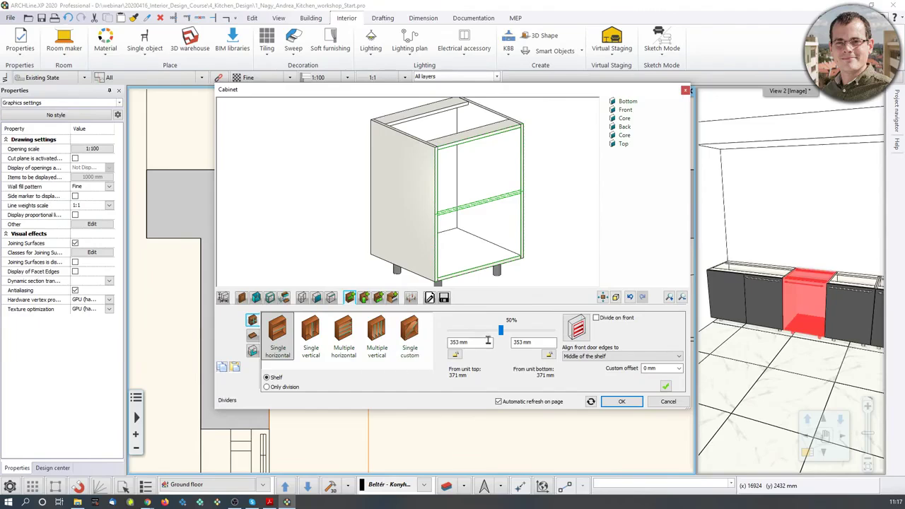
double_click(518, 343)
type("150")
key("Return")
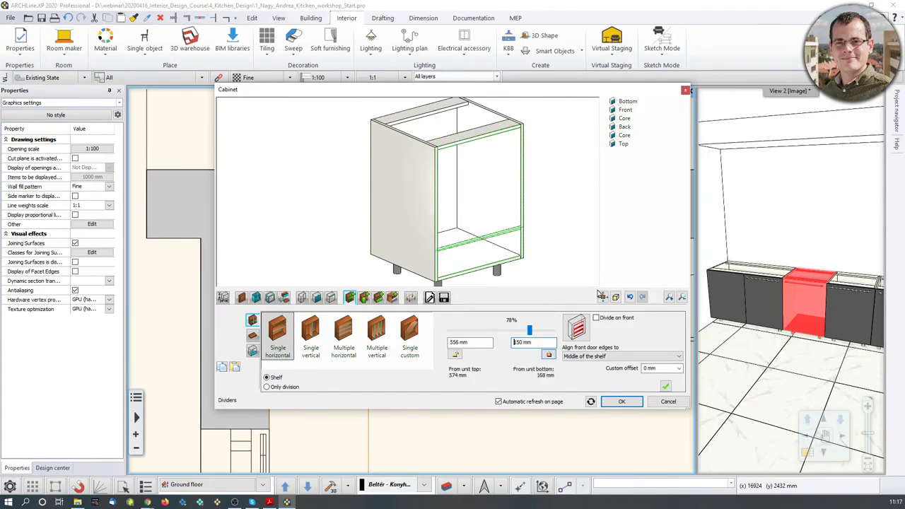
left_click(665, 388)
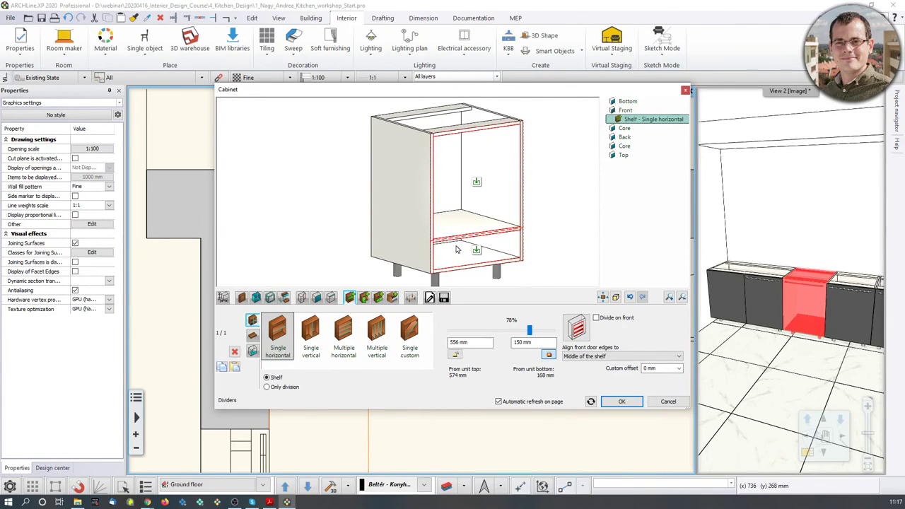
Step: Add a Single with front drawer to the cabinet's lower section and hide its handle
left_click(477, 252)
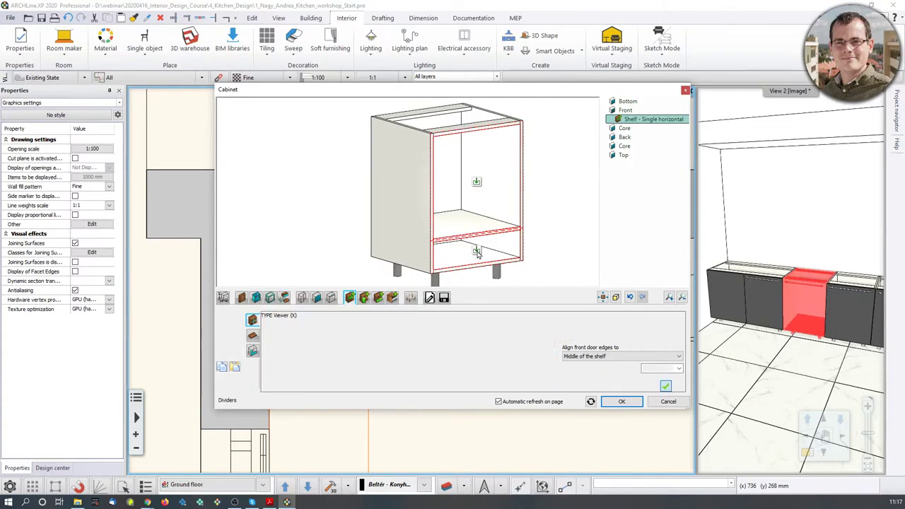
left_click(380, 299)
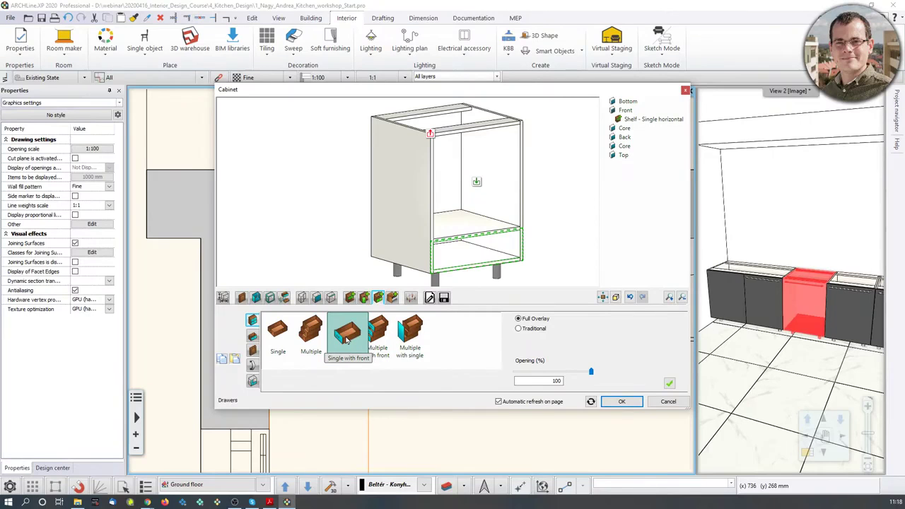
left_click(669, 385)
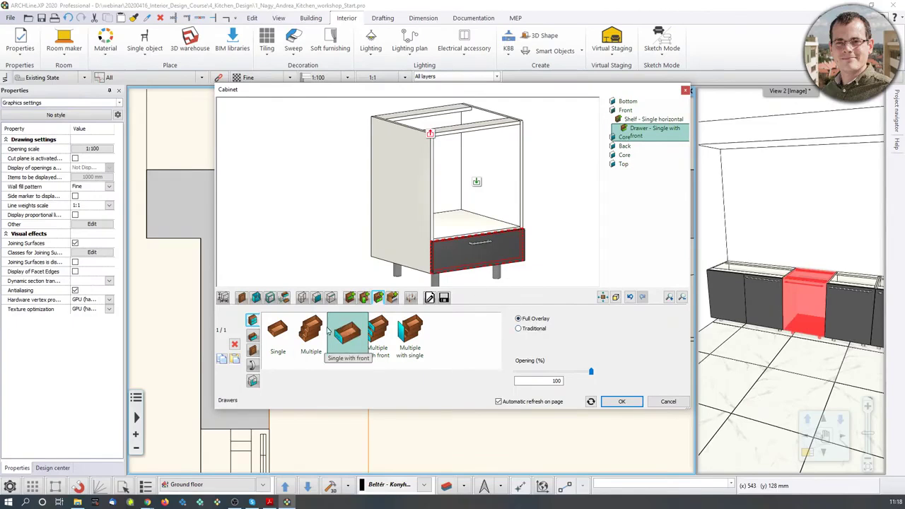
left_click(253, 365)
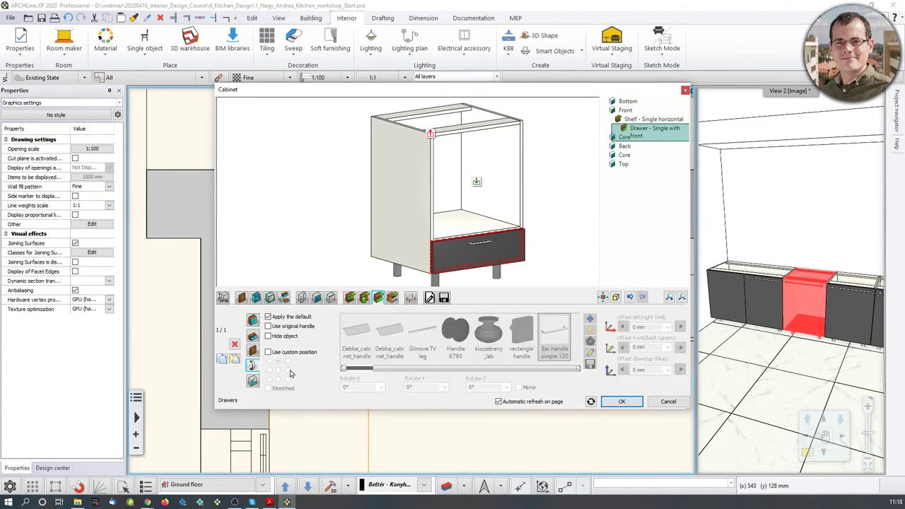
left_click(269, 337)
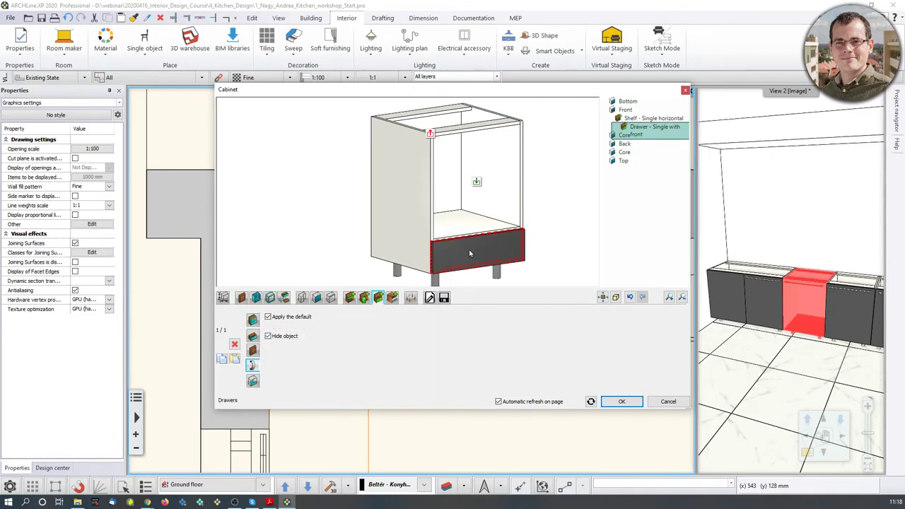
Step: Target the cabinet's empty upper opening for an appliance and search the whole object library for Miele-combi-oven
left_click_drag(454, 239, 459, 253)
scroll(459, 254, "up", 2)
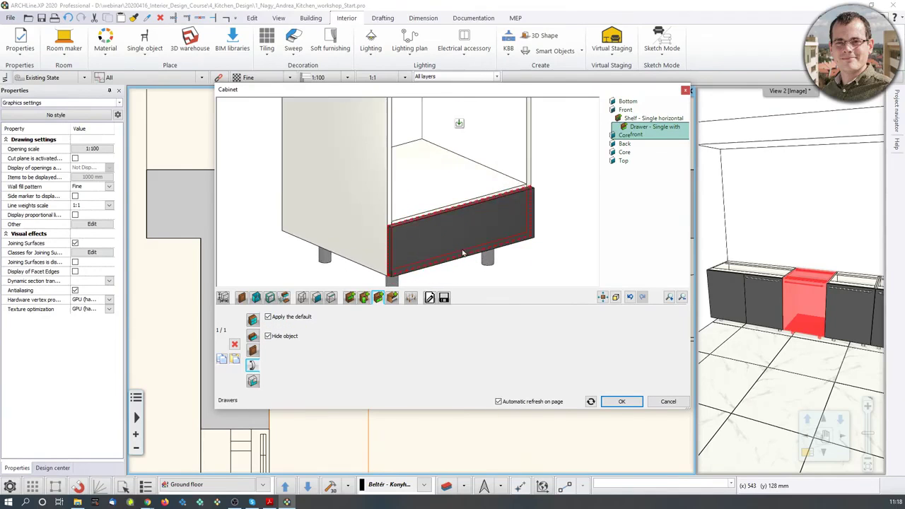
scroll(485, 226, "down", 2)
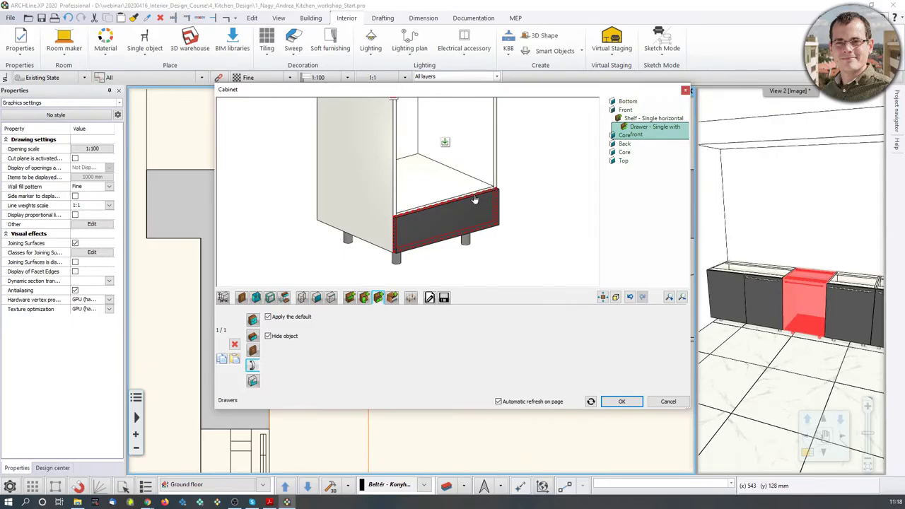
scroll(435, 213, "down", 3)
scroll(441, 211, "down", 1)
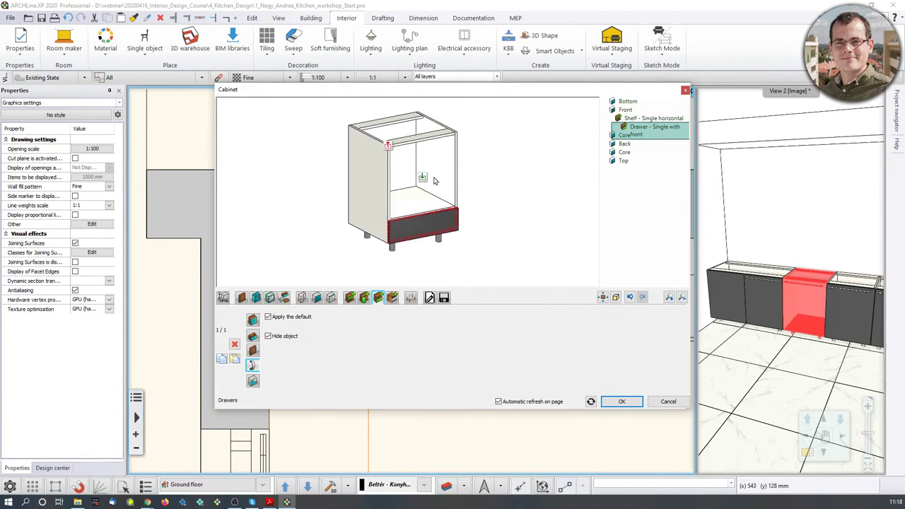
left_click(426, 182)
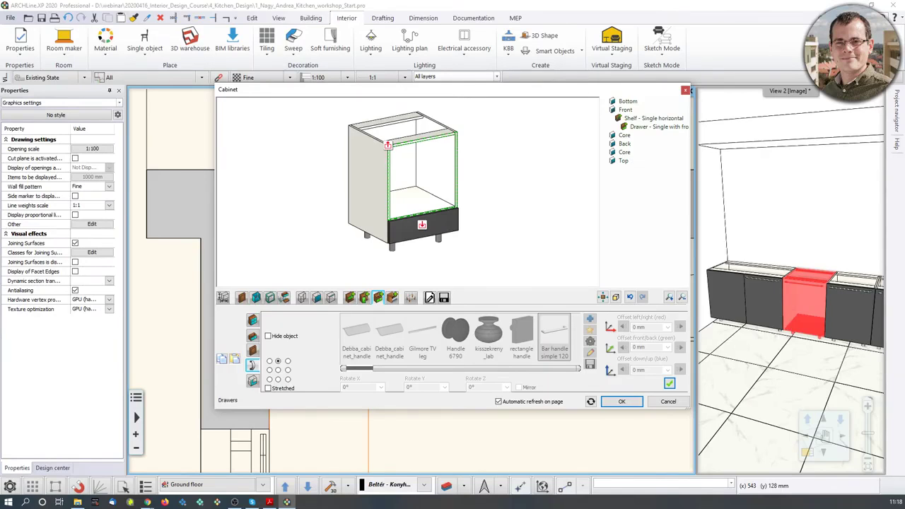
left_click(395, 298)
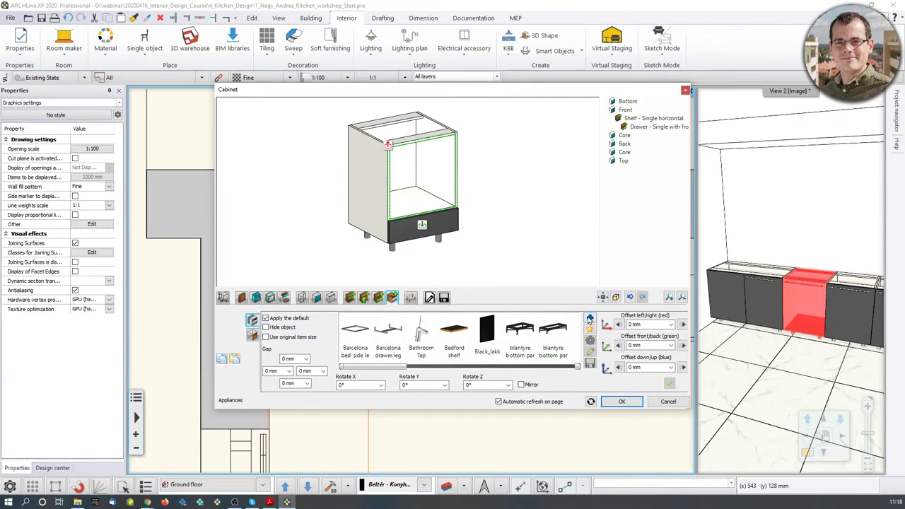
left_click(590, 319)
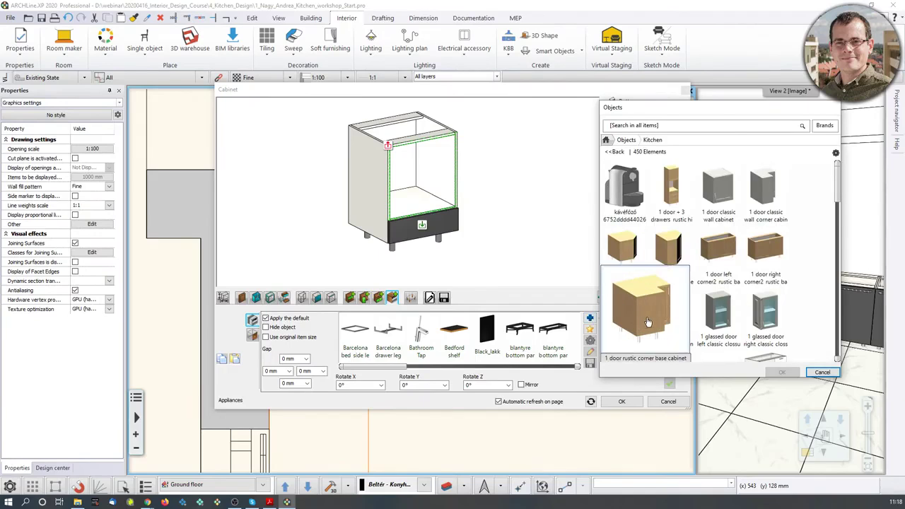
left_click(607, 140)
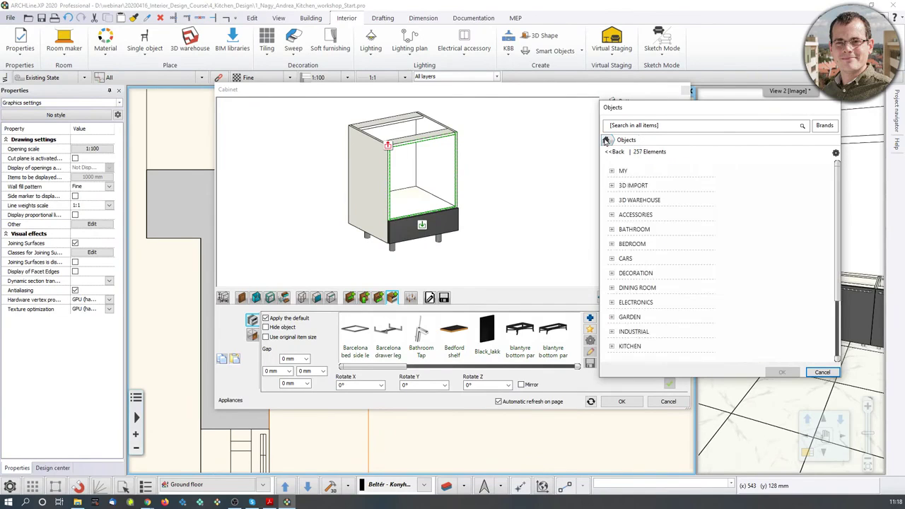
left_click(657, 126)
type("Miele-combi-oven")
key("Return")
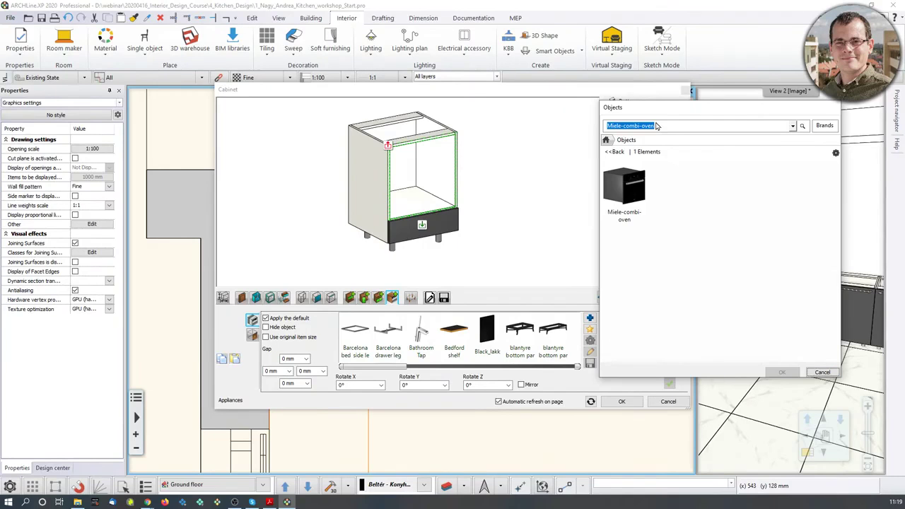
Step: Insert the Miele-combi-oven as the appliance in the cabinet's upper opening
left_click(624, 188)
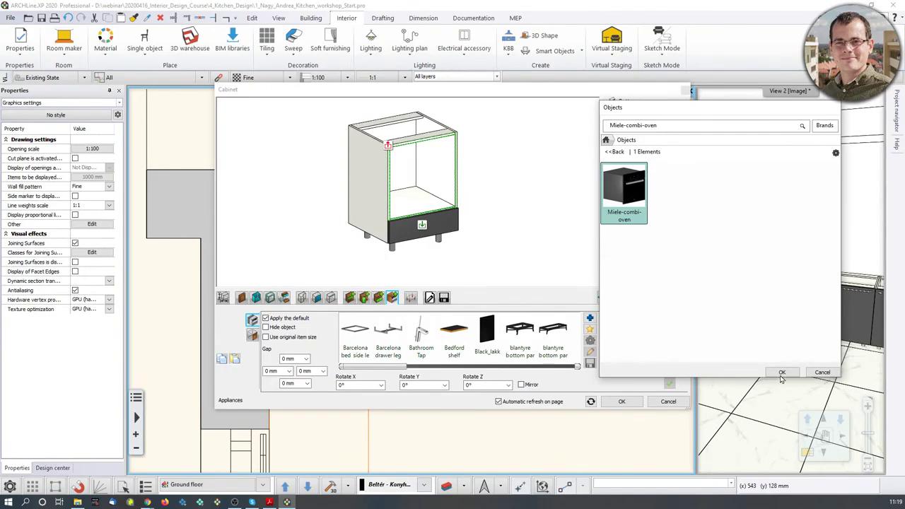
left_click(781, 372)
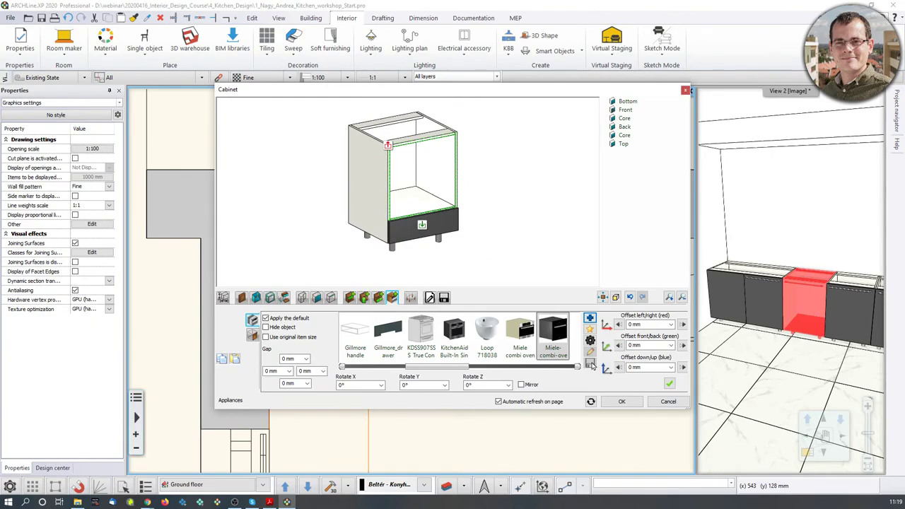
left_click(669, 384)
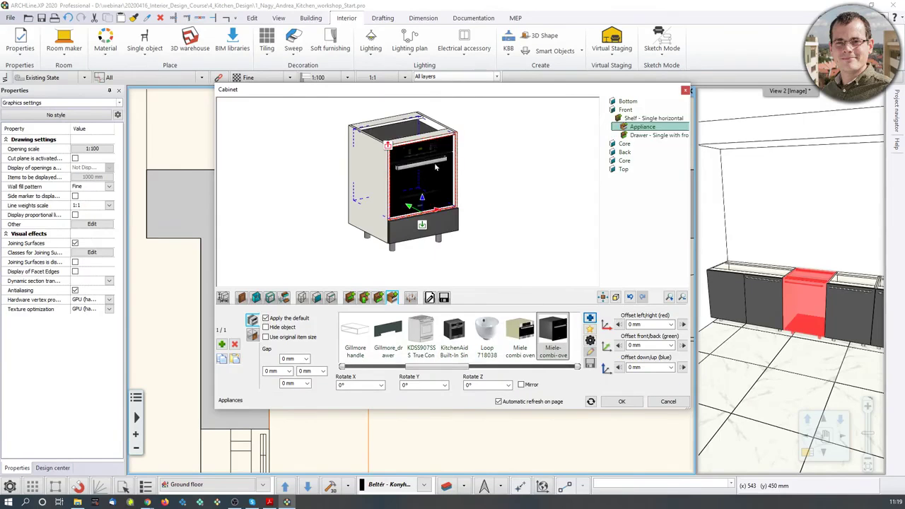
Step: Use the oven's original item size and offset it -60 mm front/back and -10 mm down/up
scroll(440, 181, "up", 3)
middle_click_drag(389, 184, 387, 172)
scroll(387, 172, "down", 2)
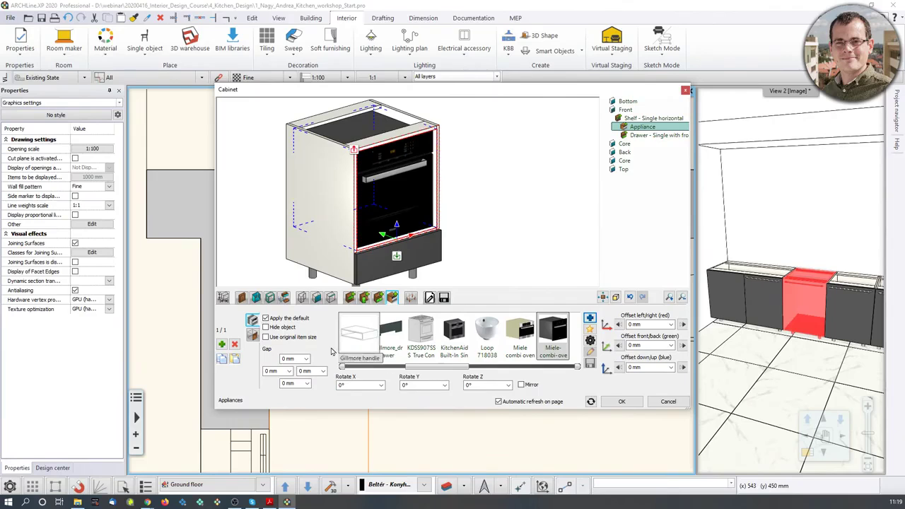
left_click(266, 338)
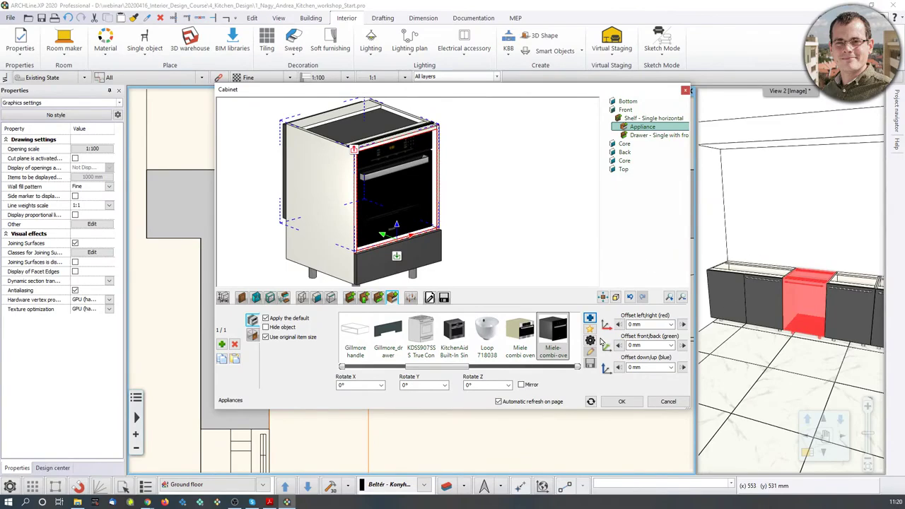
left_click(651, 346)
type("-6")
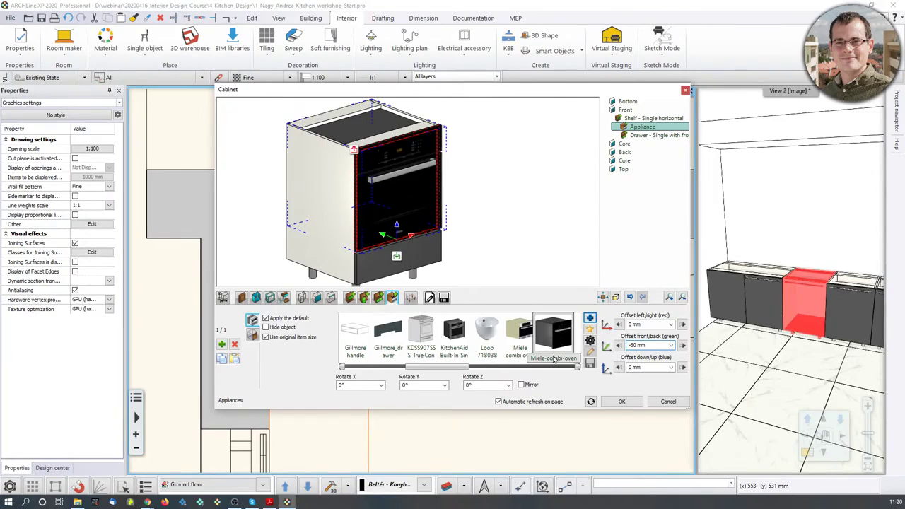
left_click(639, 368)
type("-")
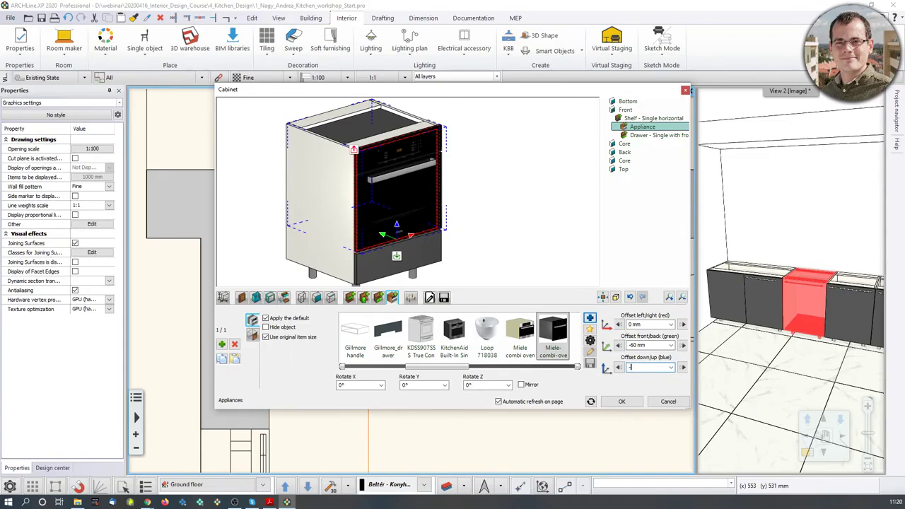
type("10")
key("Return")
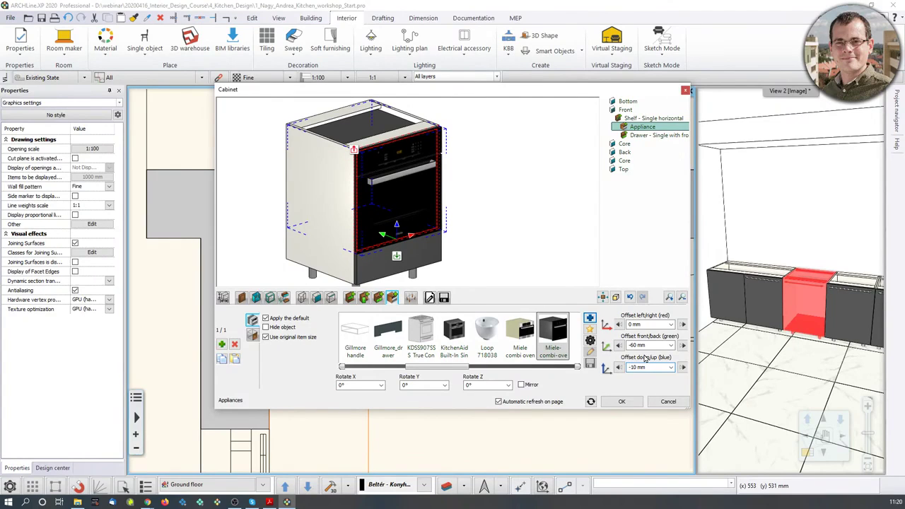
Step: Try smaller front/back offsets for the oven, up to -30 mm, and return it to -60 mm
left_click(684, 345)
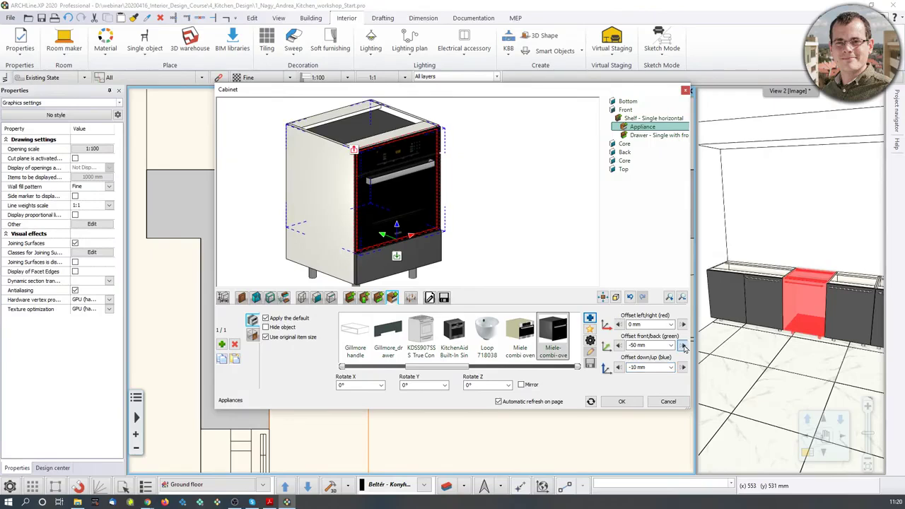
left_click(683, 346)
left_click(683, 345)
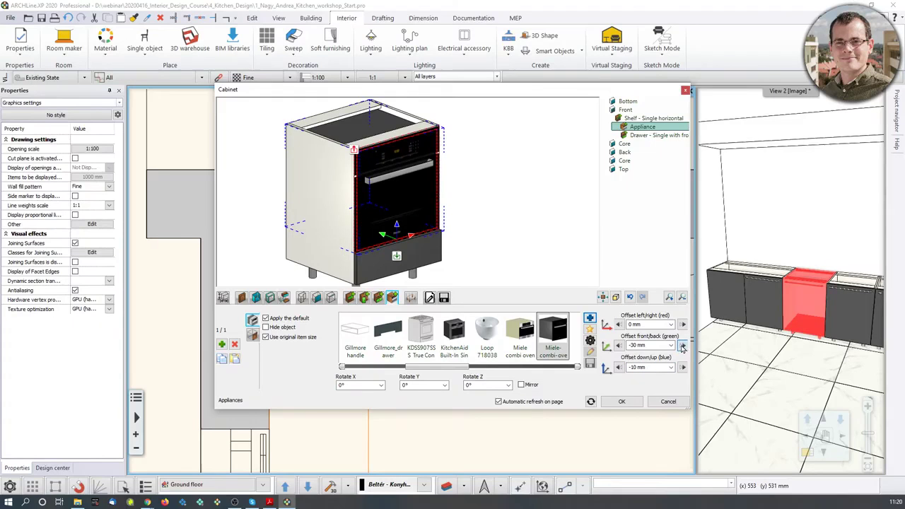
left_click(620, 346)
left_click(620, 346)
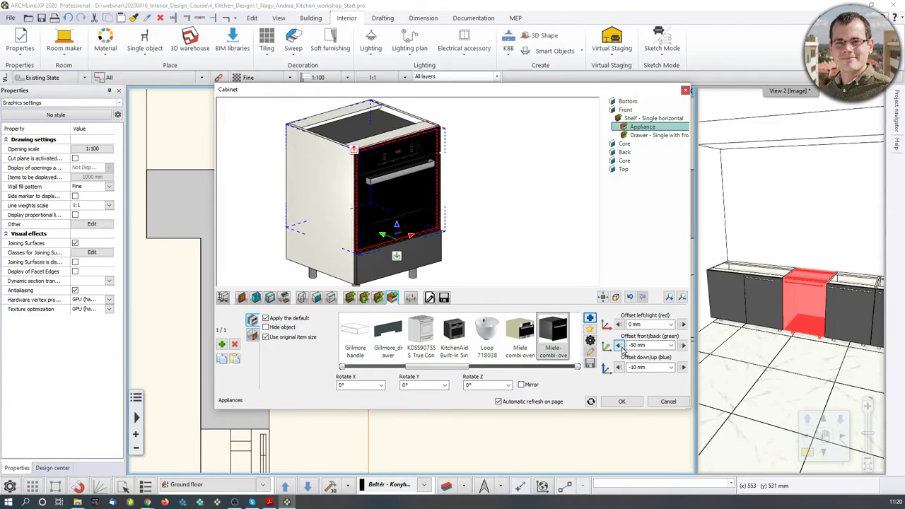
left_click(620, 346)
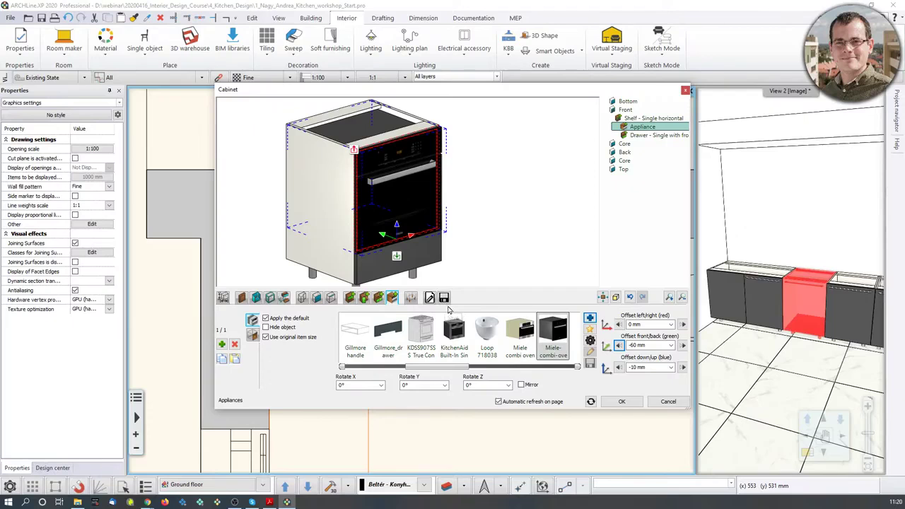
Step: Apply the oven cabinet's changes and inspect it within the cabinet row in the 3D view
left_click(623, 401)
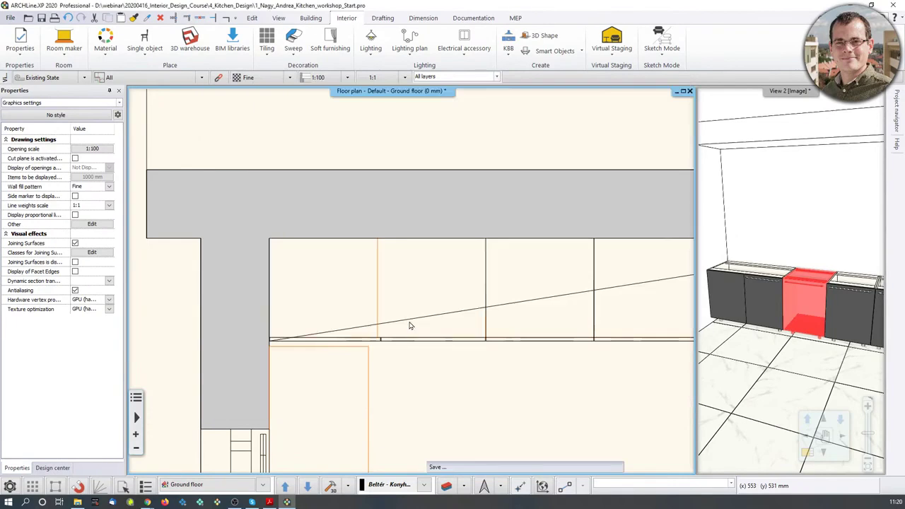
scroll(814, 318, "up", 3)
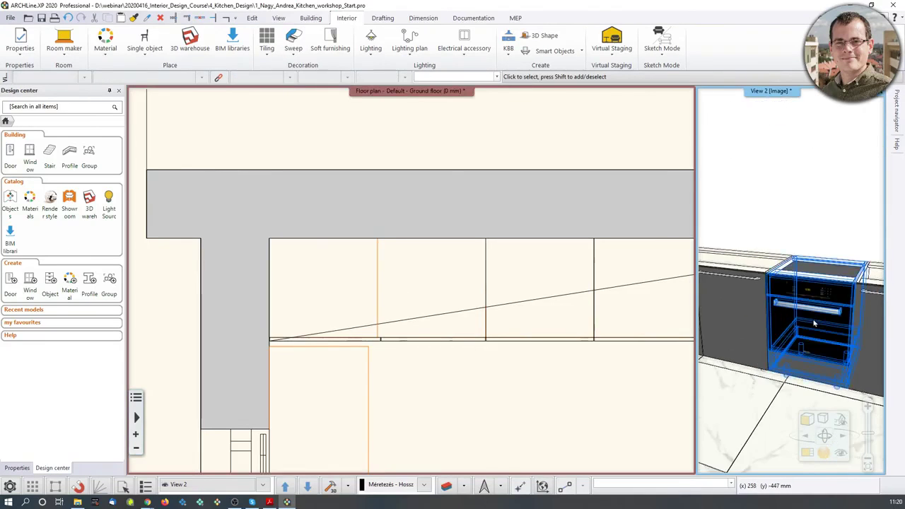
middle_click_drag(816, 332, 778, 288)
scroll(779, 286, "down", 2)
scroll(779, 286, "down", 2)
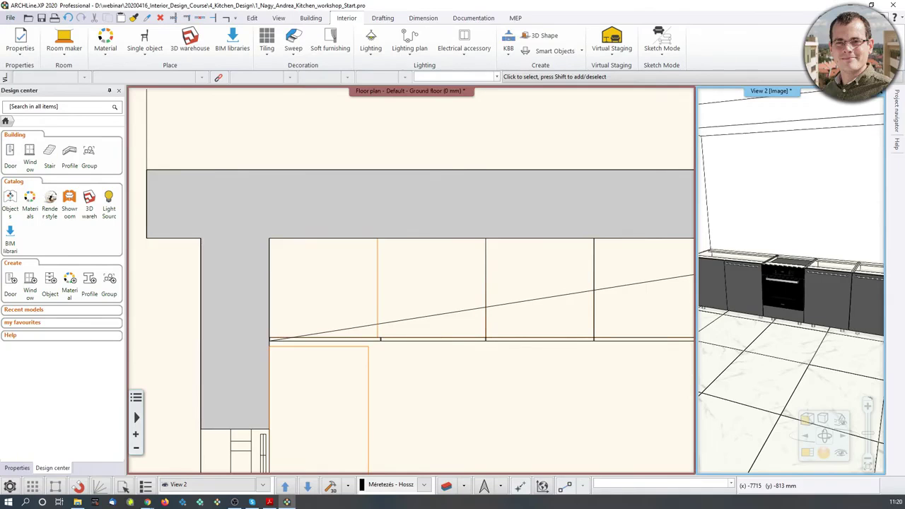
Step: Edit the 600 mm cabinet directly to the right of the oven cabinet and delete its Left or Right door
left_click(832, 301)
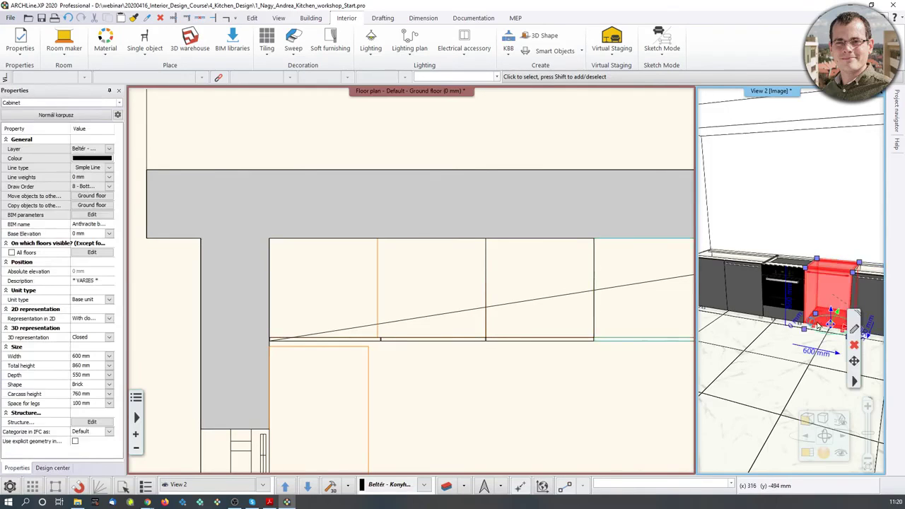
middle_click_drag(794, 316, 800, 336)
scroll(801, 337, "up", 2)
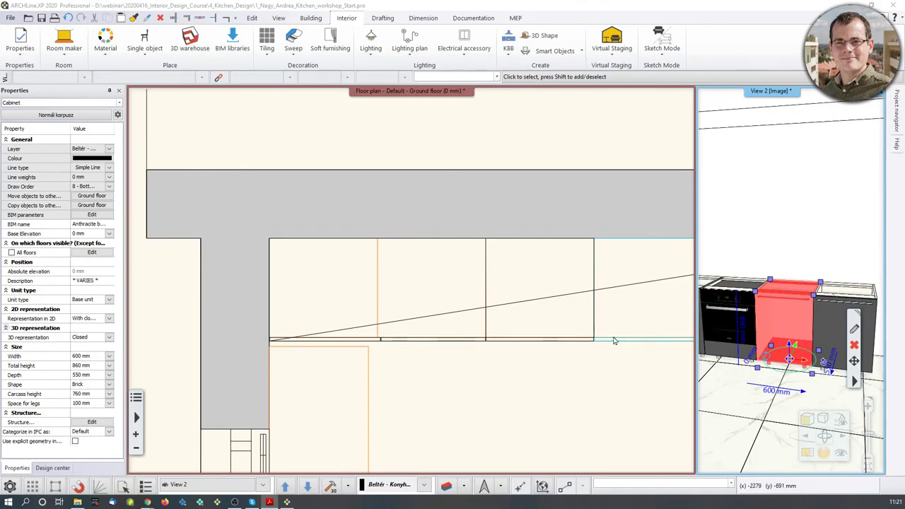
left_click(855, 331)
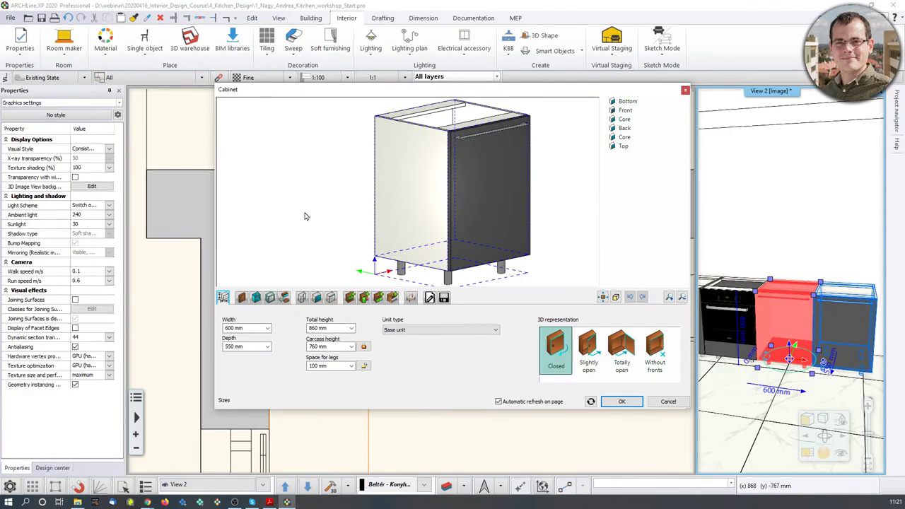
left_click_drag(444, 254, 482, 239)
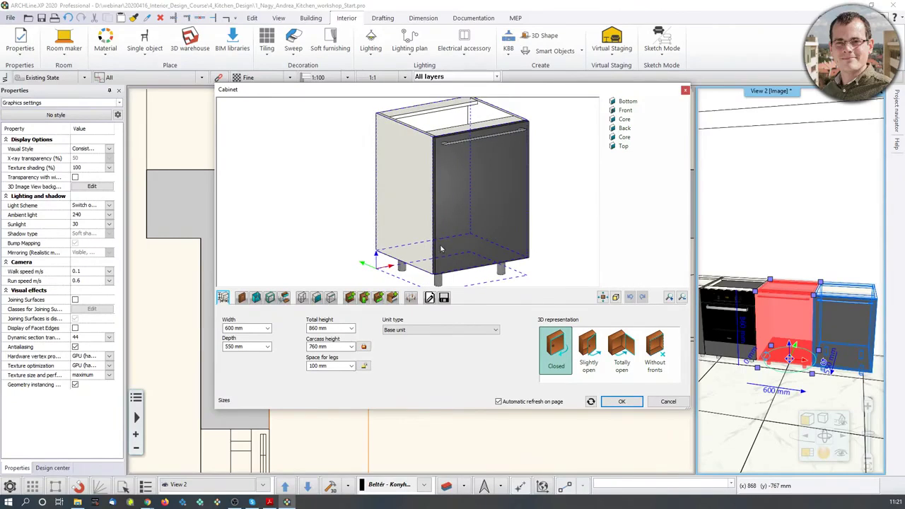
left_click(364, 297)
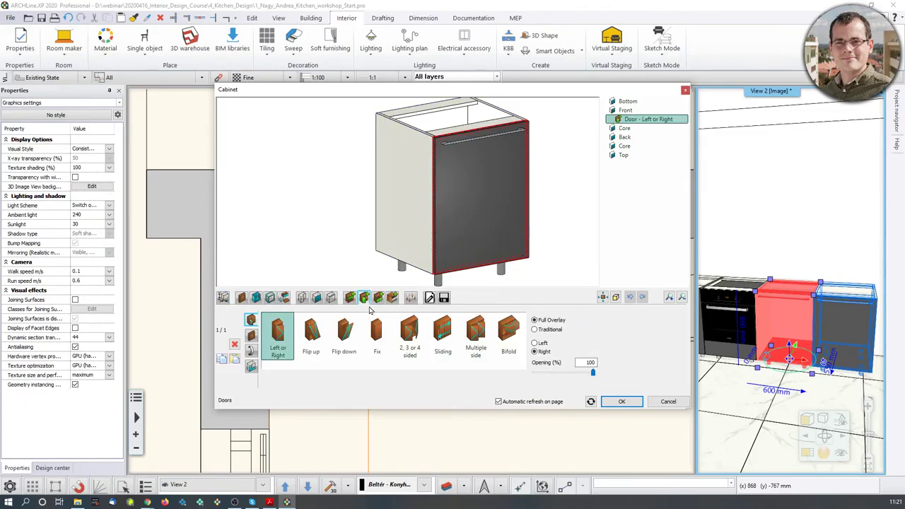
left_click(235, 345)
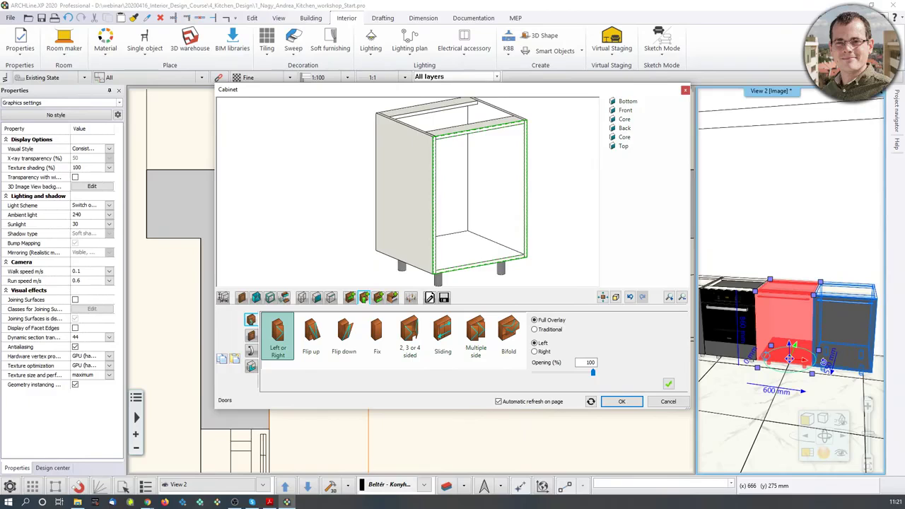
Step: Add a Multiple with single front drawer unit with 3 items to the open cabinet, distributed by number of elements
left_click(379, 297)
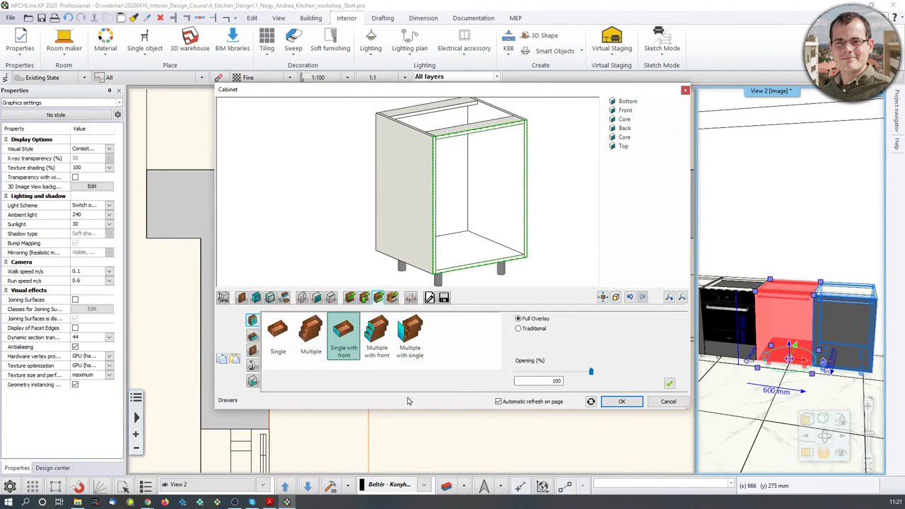
left_click(410, 346)
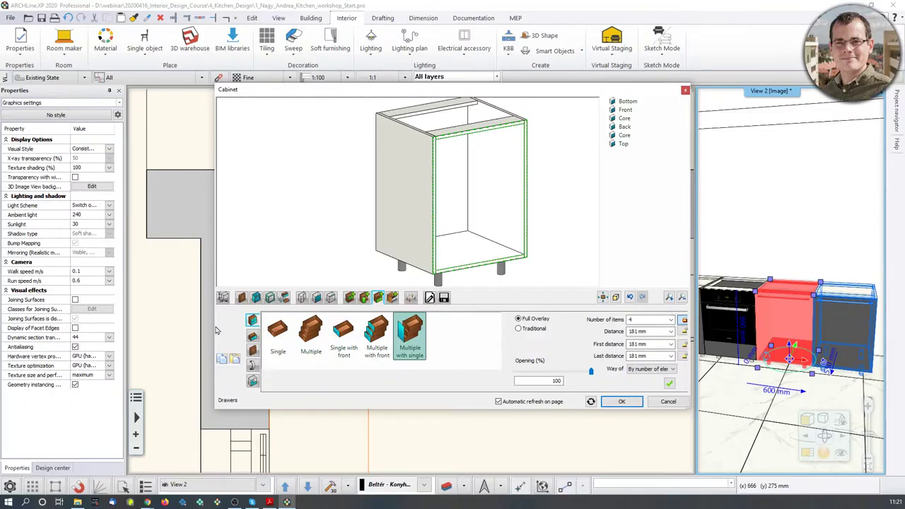
double_click(664, 320)
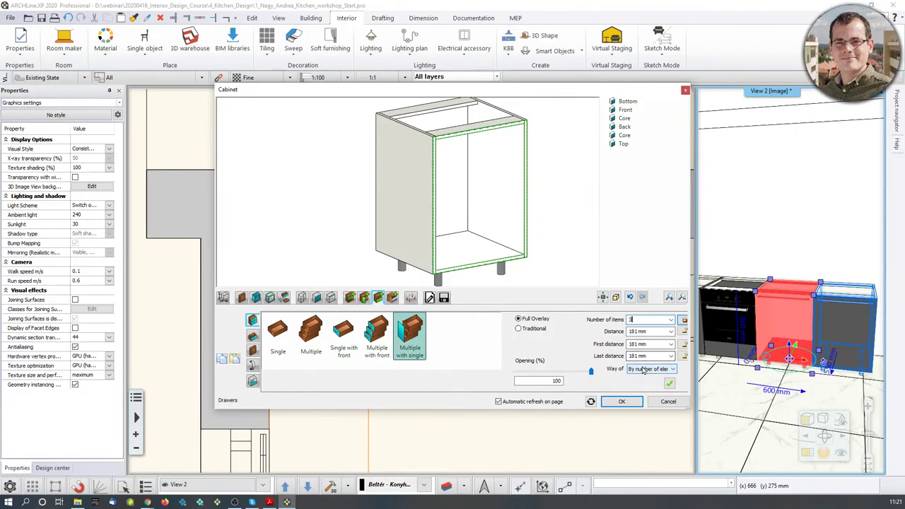
double_click(656, 320)
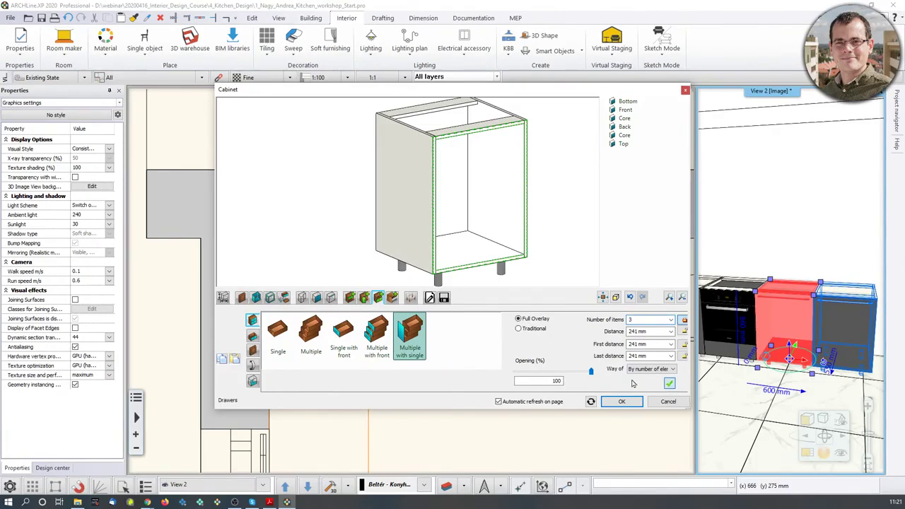
left_click(669, 385)
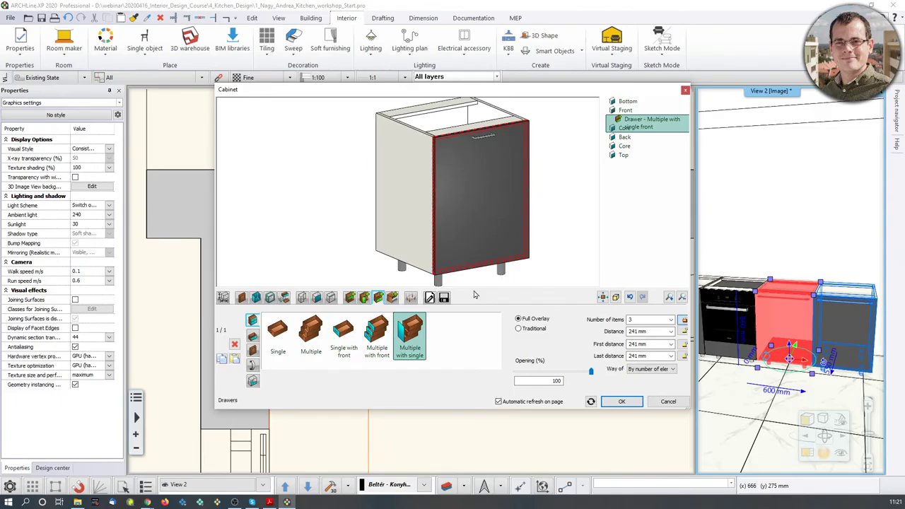
left_click_drag(506, 149, 450, 200)
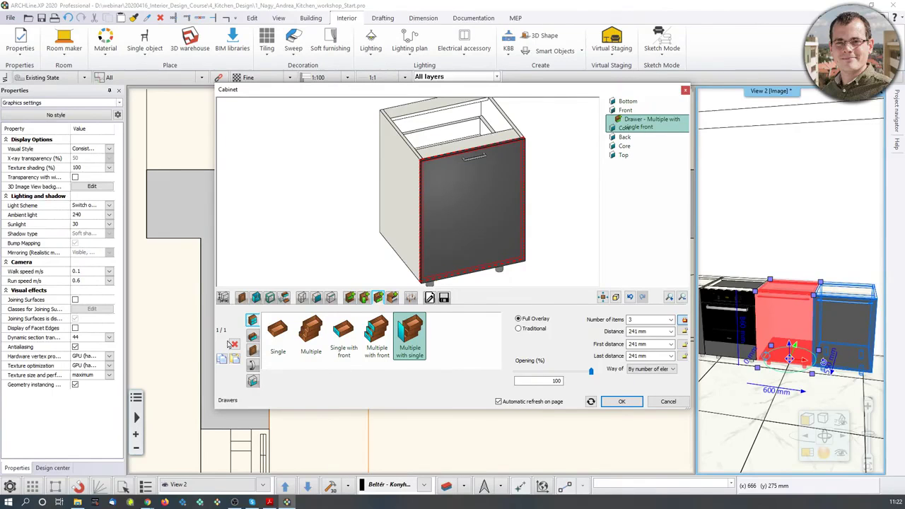
Step: Give the drawer unit's handle a custom, Stretched position at the front's upper centre and apply the cabinet's changes
left_click(252, 365)
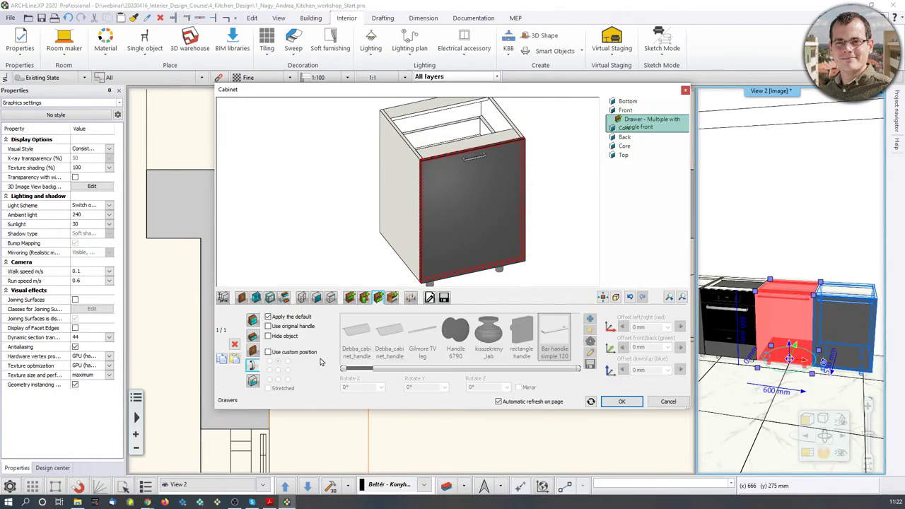
left_click(268, 352)
left_click(269, 388)
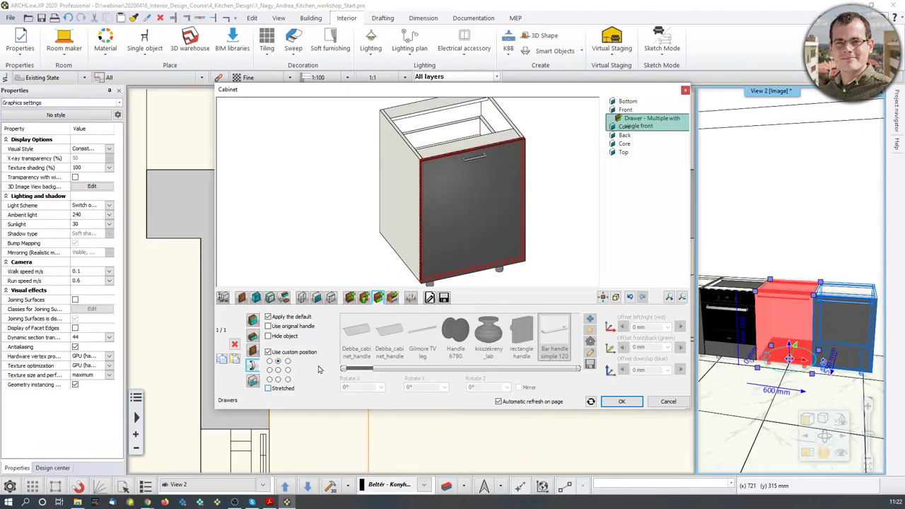
left_click(620, 404)
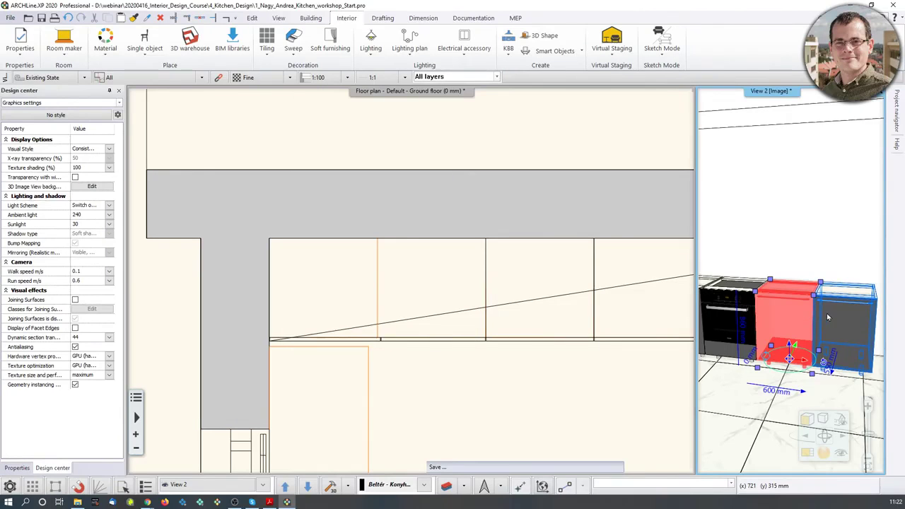
key("Escape")
middle_click_drag(805, 332, 810, 328)
scroll(811, 326, "up", 4)
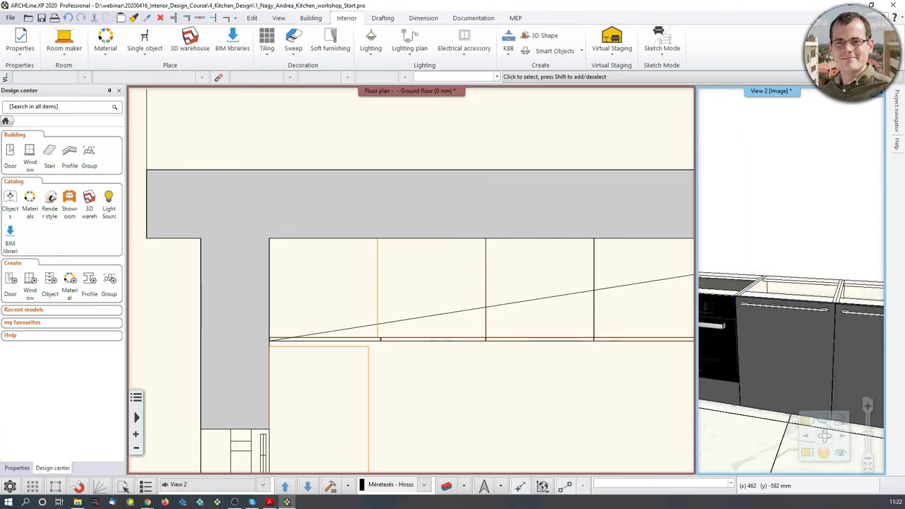
Step: Display the cabinet beside the oven as Totally open in 3D to inspect its inner drawers, and return it to Closed
left_click(806, 454)
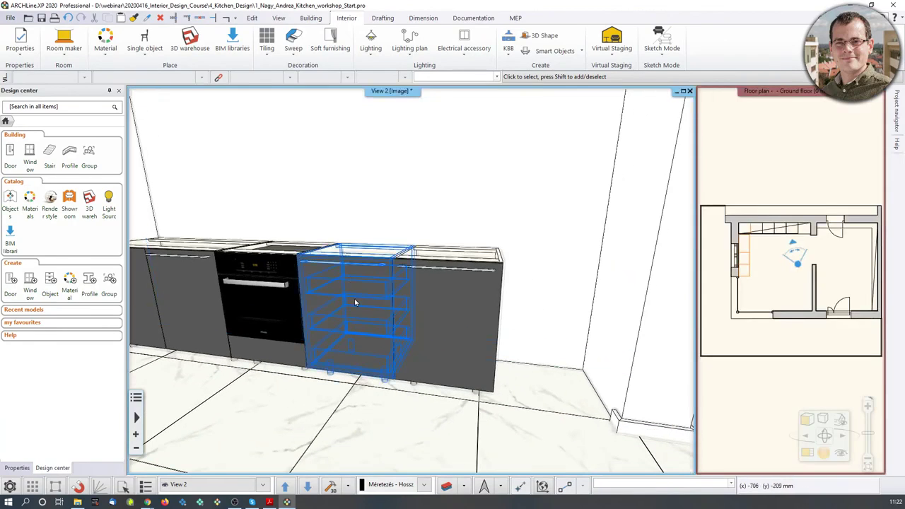
left_click(355, 299)
left_click(109, 337)
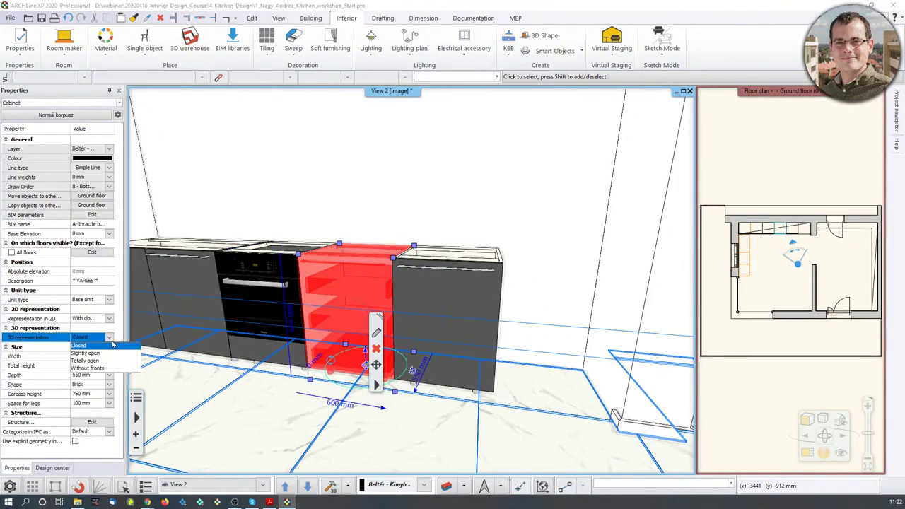
left_click(99, 362)
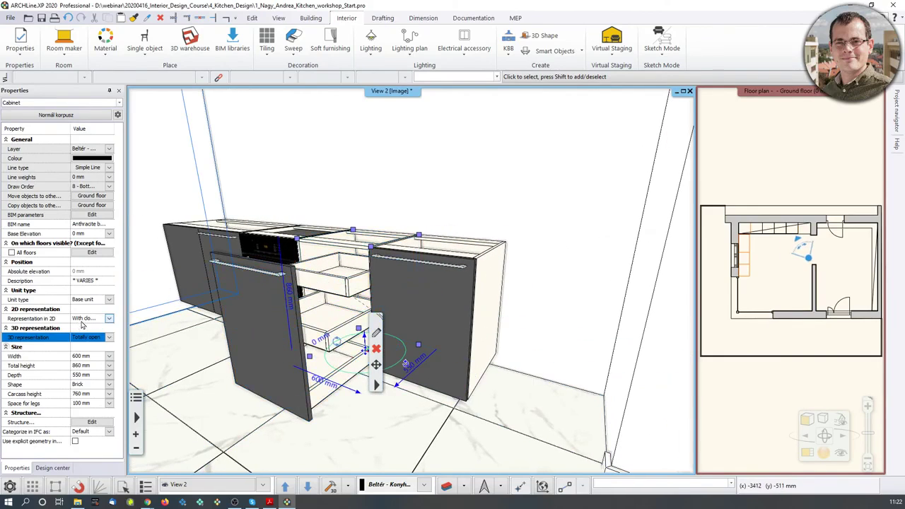
left_click(109, 337)
left_click(106, 345)
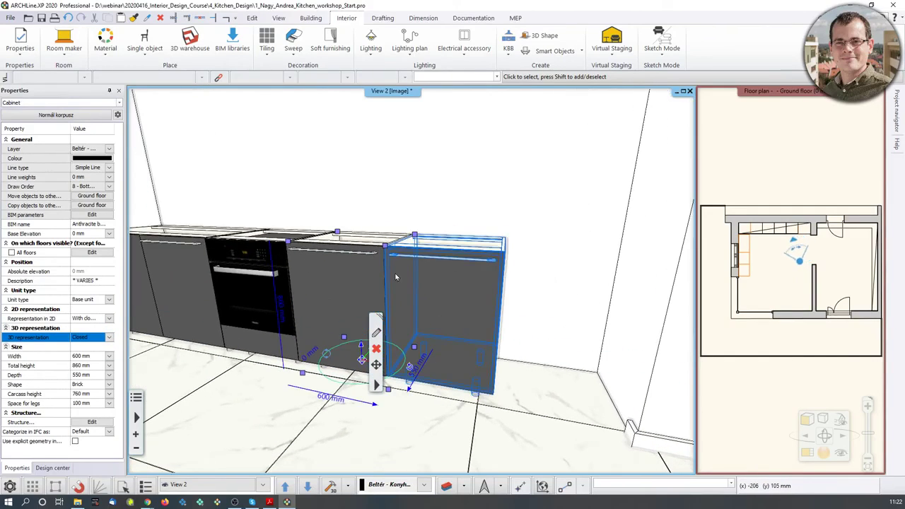
Step: Edit the 600 mm cabinet at the right end of the row and delete its Left or Right door
left_click(461, 314)
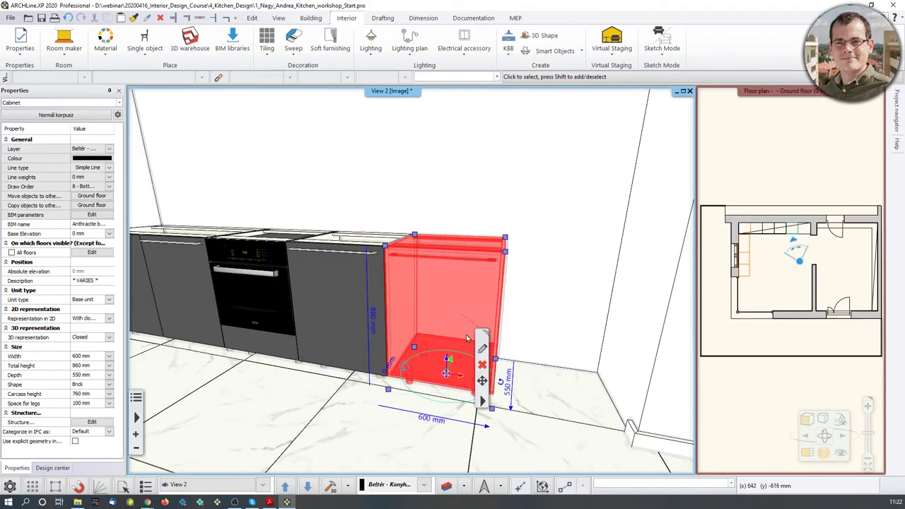
left_click(482, 349)
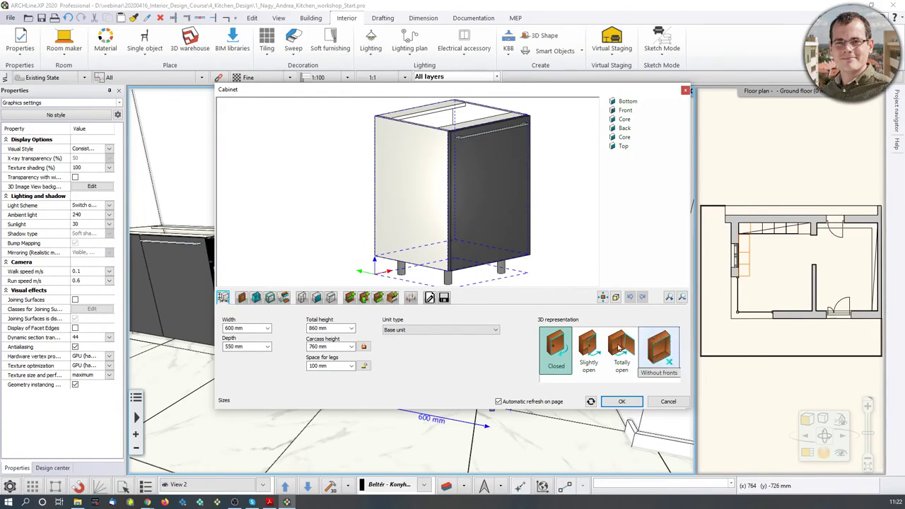
left_click(364, 299)
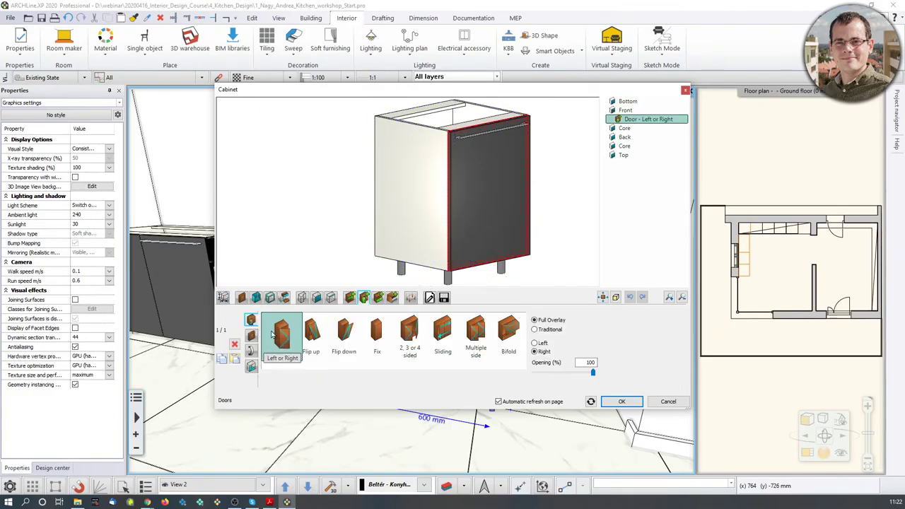
left_click(234, 345)
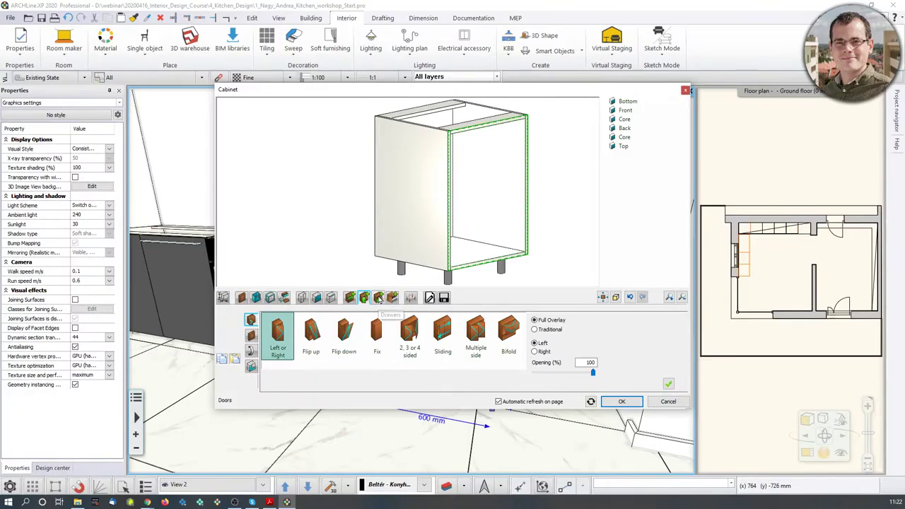
Step: Add a Multiple with front drawer unit to the open end cabinet and set its number of items to 3
left_click(378, 299)
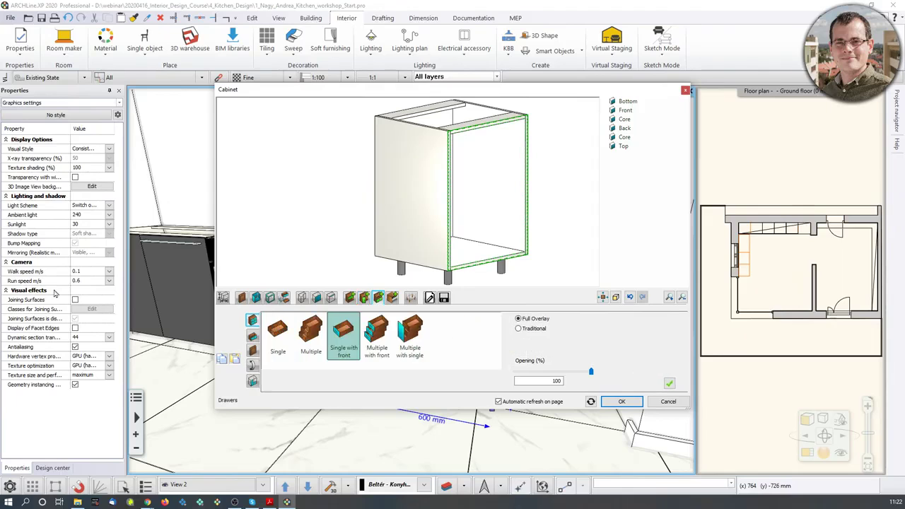
left_click(379, 337)
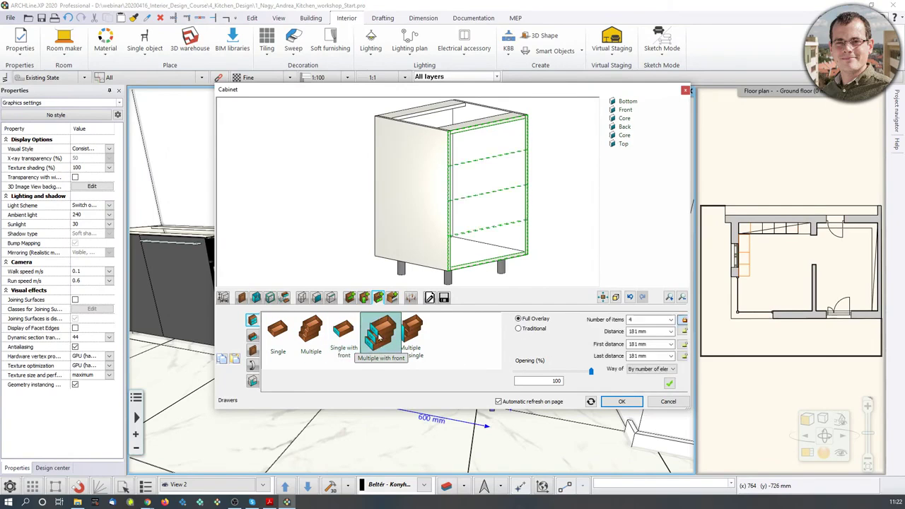
left_click(669, 383)
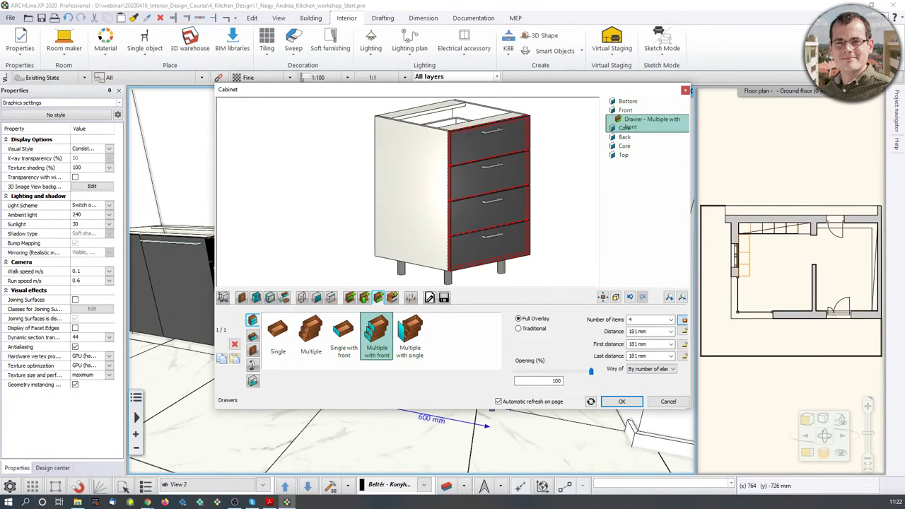
double_click(632, 320)
type("3")
key("Return")
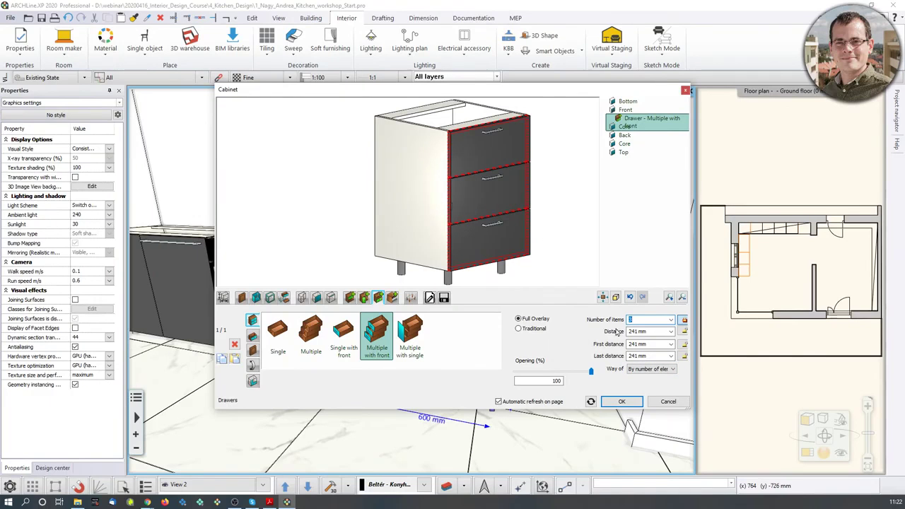
Step: Set the drawer unit's last distance to 400 mm to enlarge the lowest drawer
left_click(650, 356)
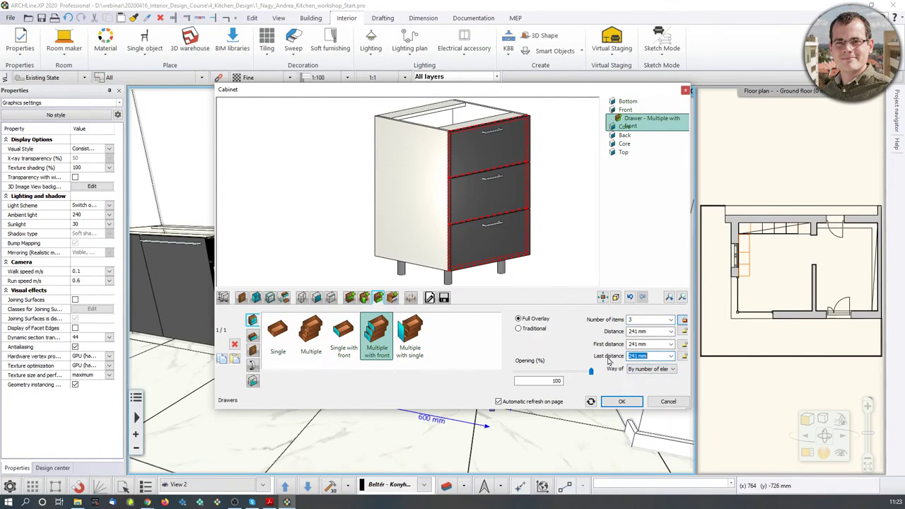
type("400")
key("Return")
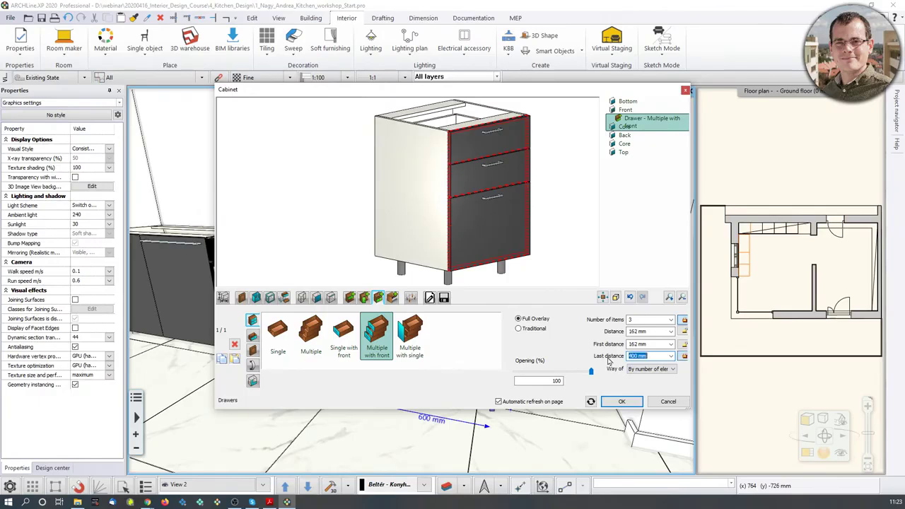
left_click_drag(442, 261, 487, 222)
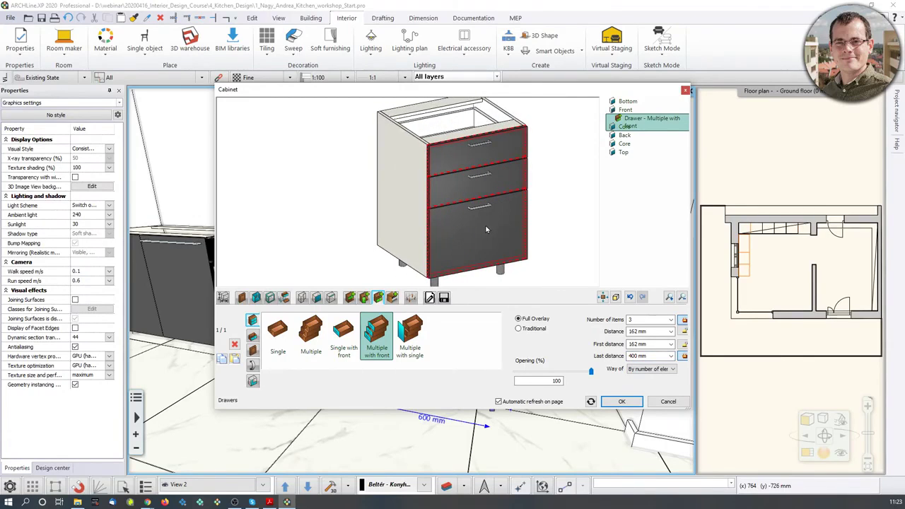
Step: Use custom, Stretched handles at the upper centre of the three drawer fronts, apply the changes and inspect the row in 3D
left_click(253, 366)
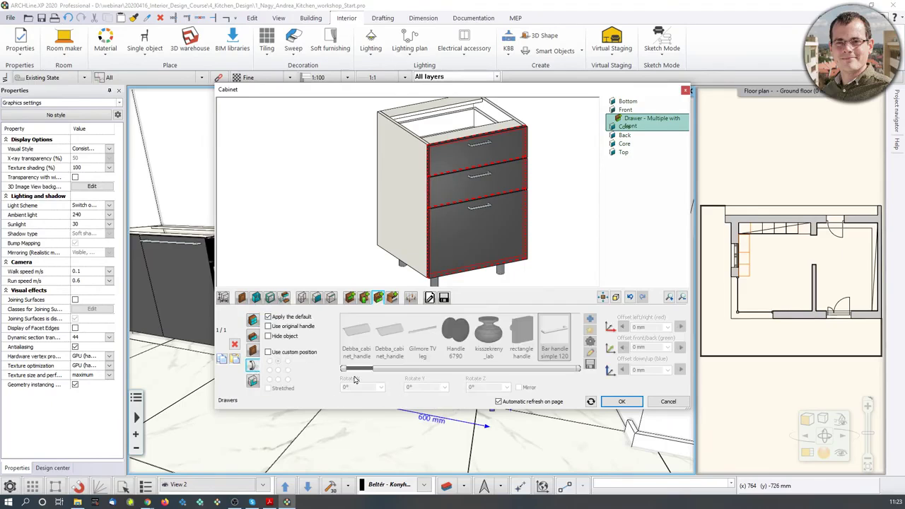
left_click(268, 353)
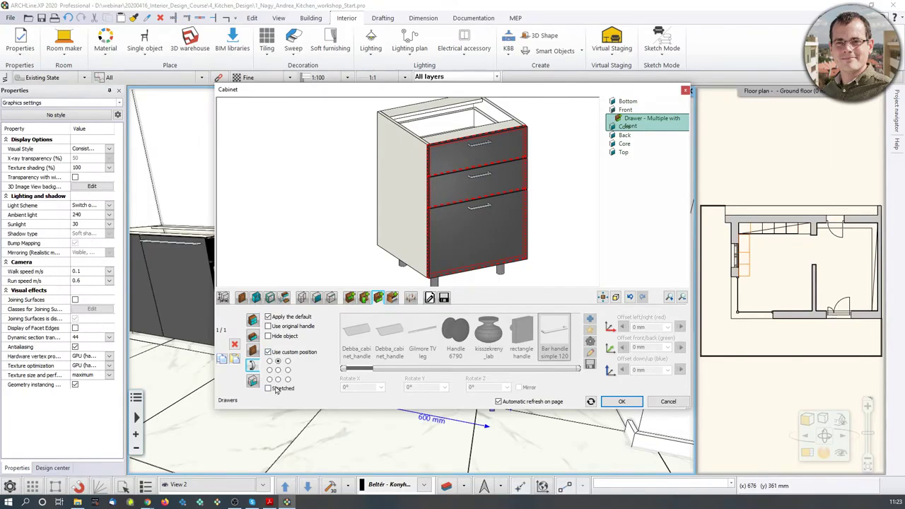
left_click(622, 401)
middle_click_drag(511, 312, 567, 316)
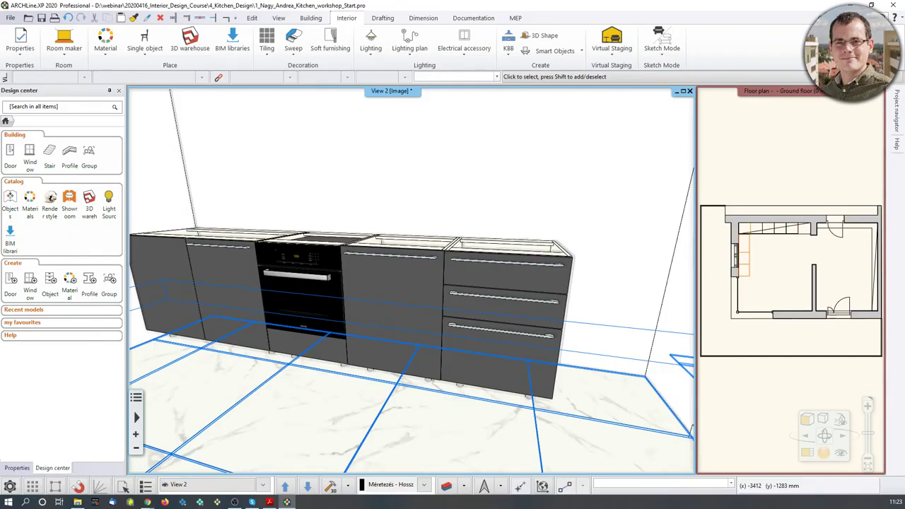
middle_click_drag(423, 330, 256, 332)
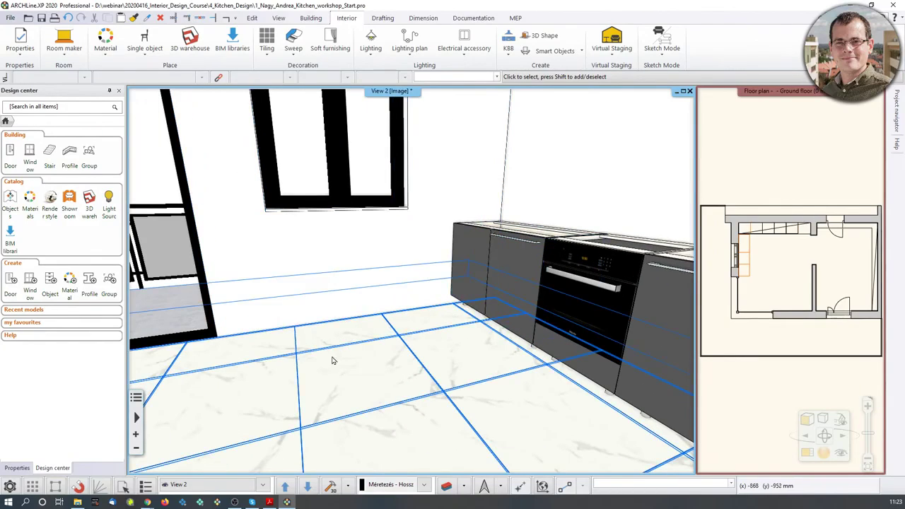
middle_click_drag(285, 336, 658, 337)
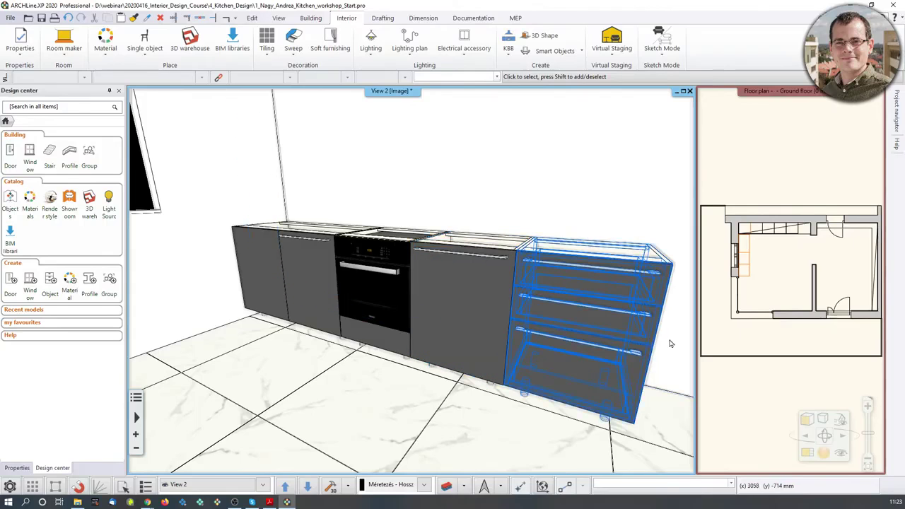
Step: Copy the three-drawer end cabinet on the floor plan to the free floor area beside the outlined units at the window wall
left_click(758, 339)
scroll(760, 343, "down", 3)
left_click(808, 454)
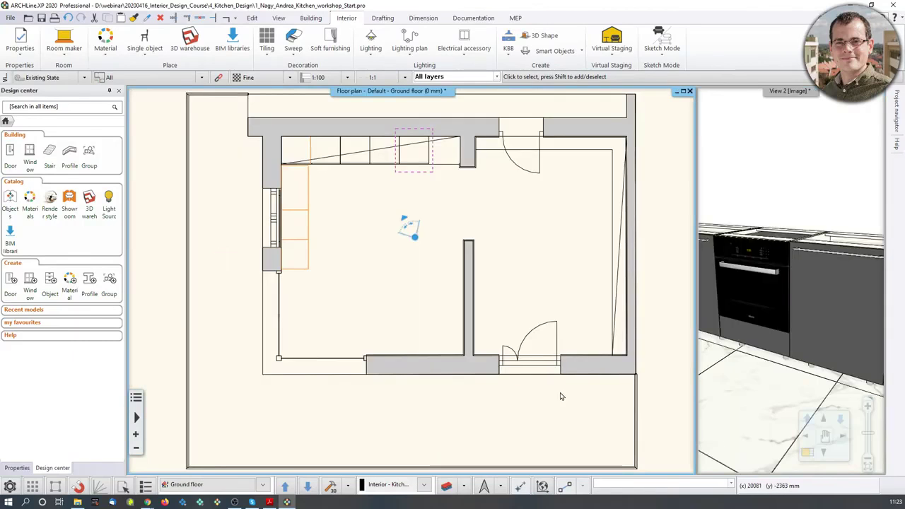
middle_click_drag(475, 211, 494, 258)
scroll(484, 226, "up", 2)
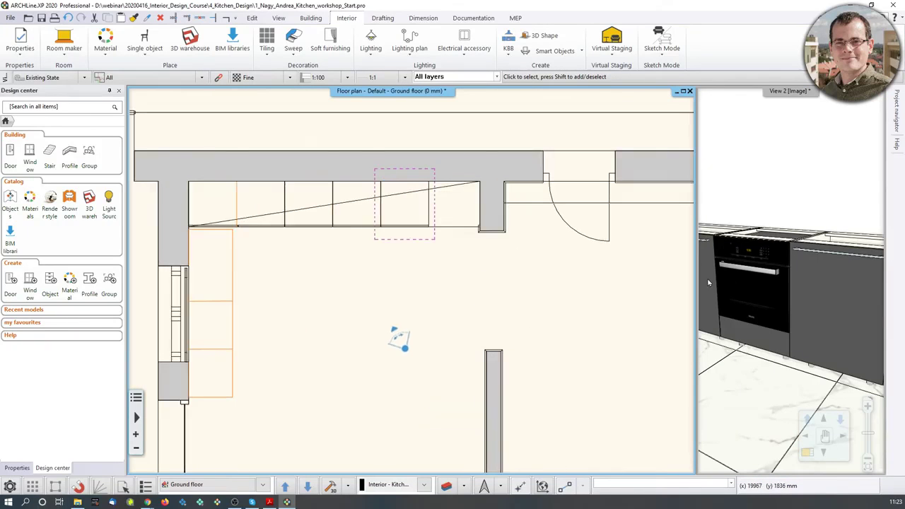
left_click_drag(873, 296, 828, 288)
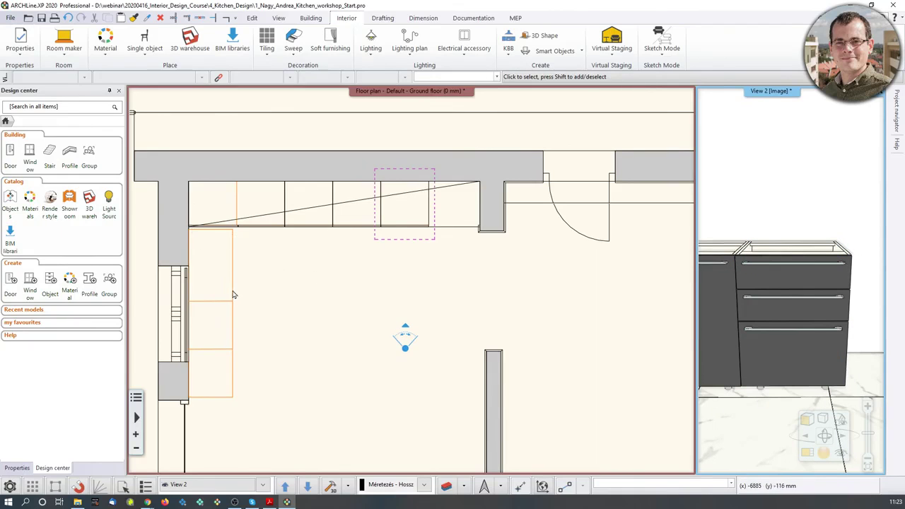
left_click(399, 231)
mouse_move(380, 184)
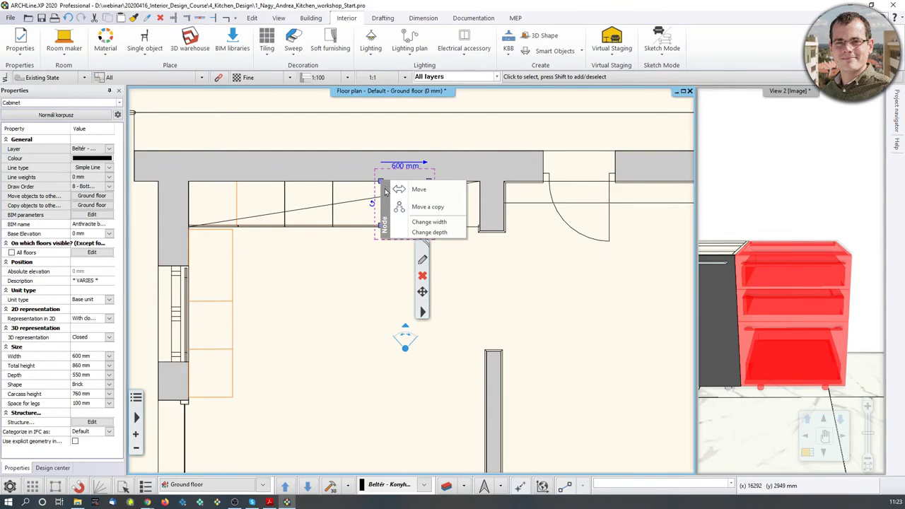
left_click(428, 207)
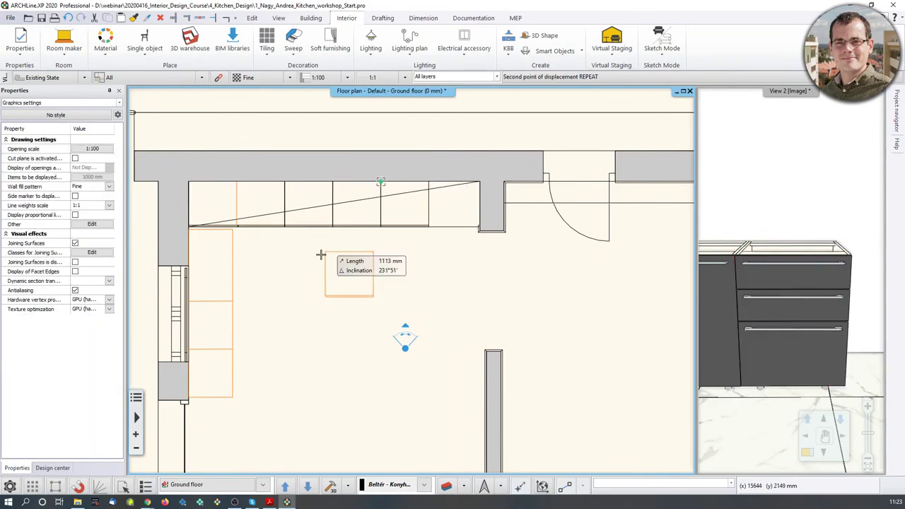
left_click(259, 274)
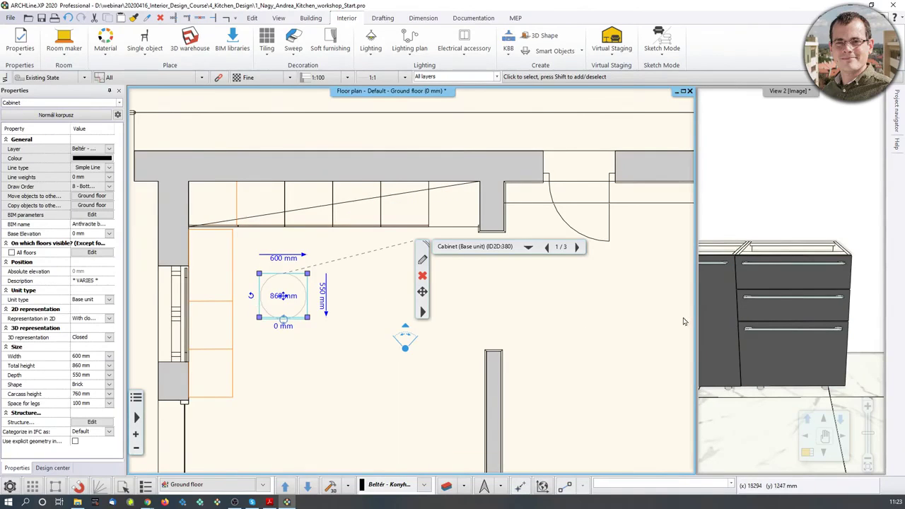
mouse_move(810, 281)
middle_mouse_down()
mouse_move(733, 269)
mouse_move(802, 269)
mouse_move(810, 281)
middle_mouse_up()
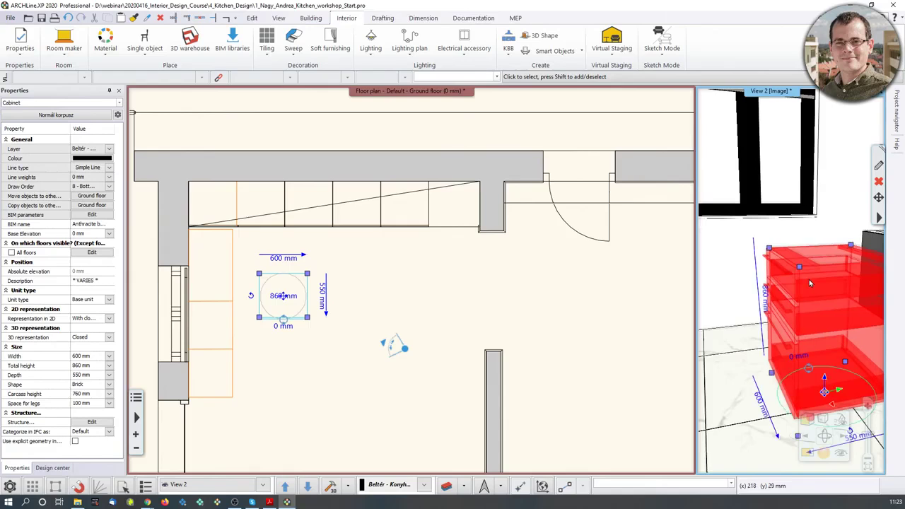
key("Escape")
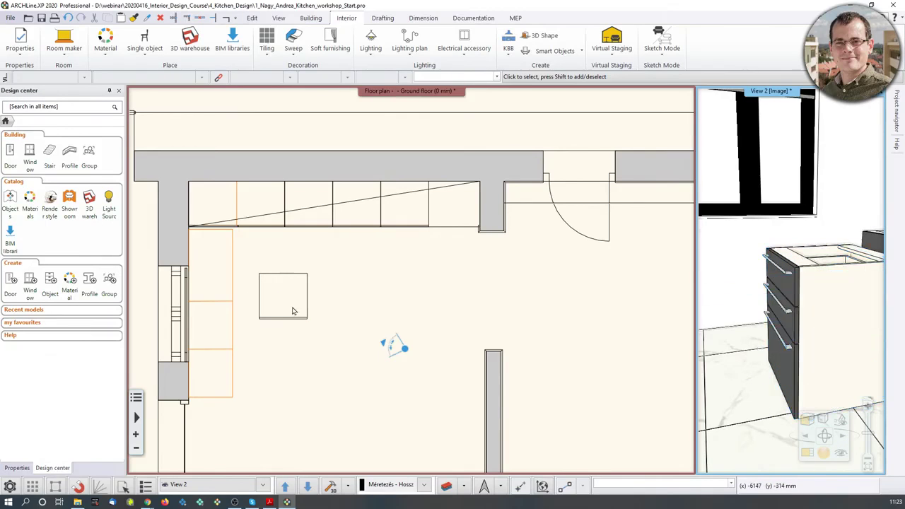
Step: Rotate the copied drawer cabinet 90 degrees counterclockwise on the floor plan so its front faces away from the window wall
left_click(286, 321)
left_click(287, 321)
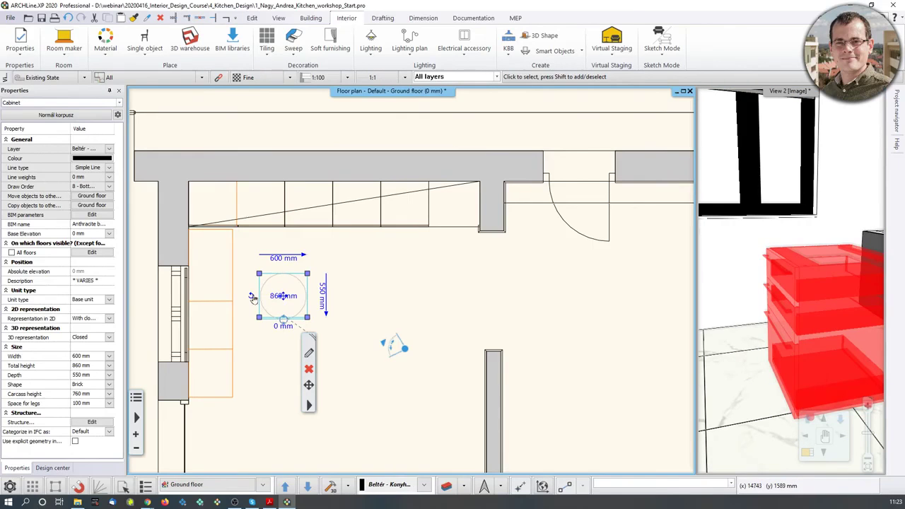
left_click(264, 306)
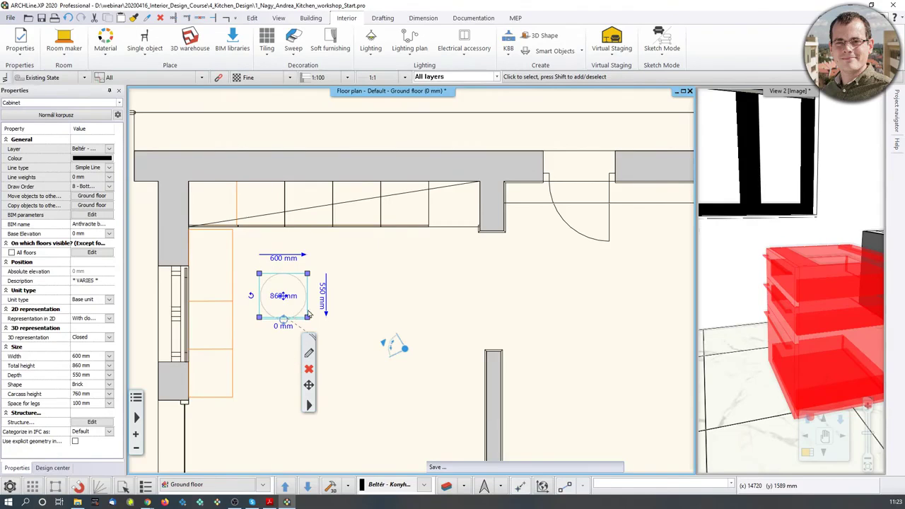
mouse_move(260, 319)
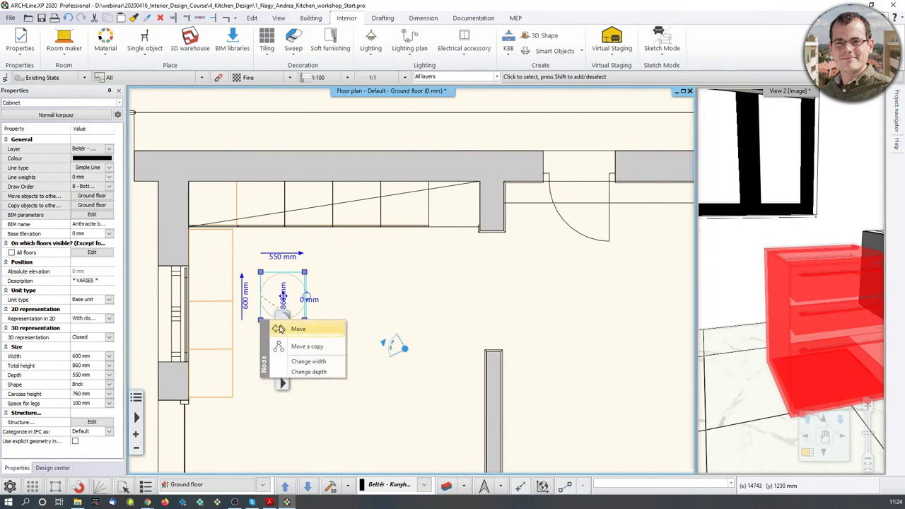
Step: Move the rotated drawer cabinet against the window wall, aligning its corner with the line between the first and second outlined units
left_click(301, 327)
scroll(190, 302, "up", 3)
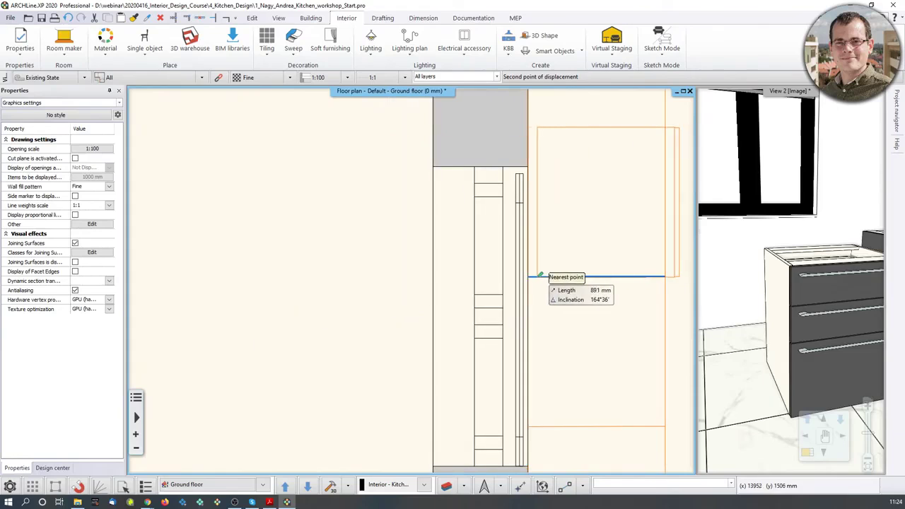
left_click(593, 228)
scroll(413, 278, "down", 3)
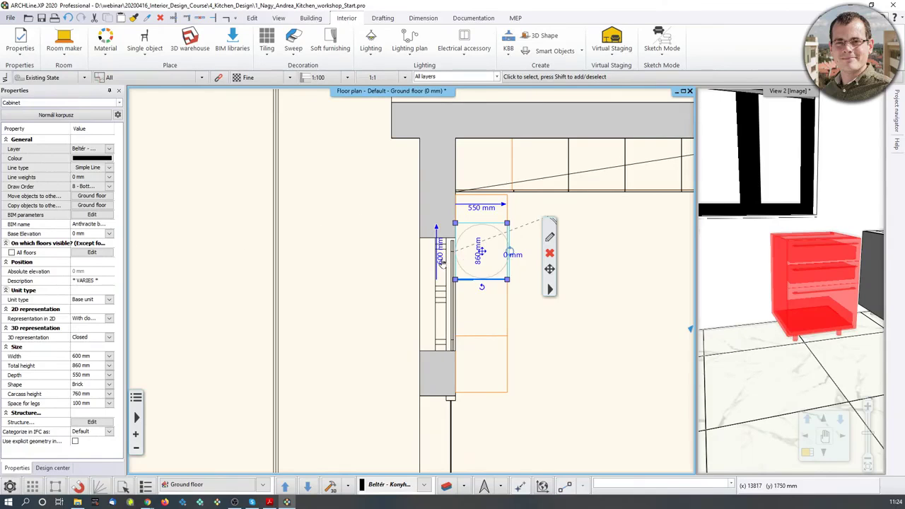
Step: Set the drawer cabinet's width to 900 mm so it fills the first outlined unit, and deselect it
left_click(442, 262)
type("900")
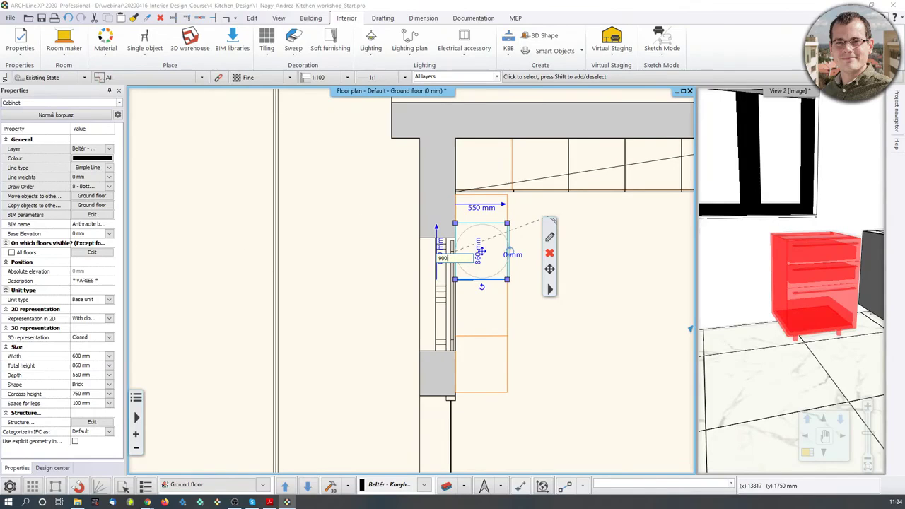
key("Return")
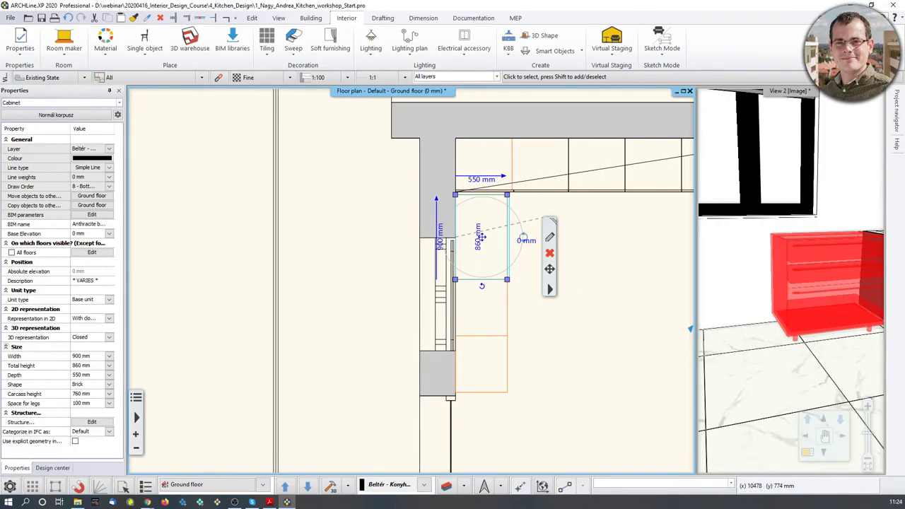
left_click(580, 346)
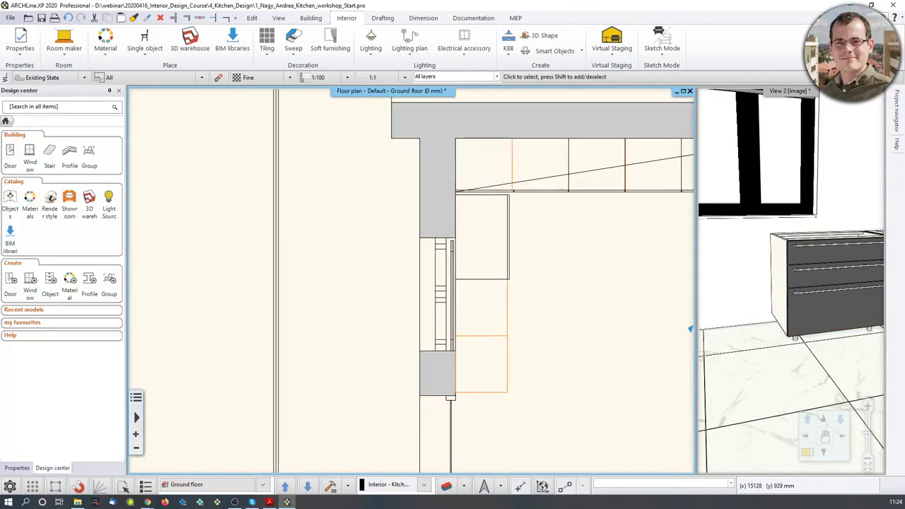
Step: Search the object library for "anthracite" and list all matching objects
middle_click_drag(577, 345, 517, 343)
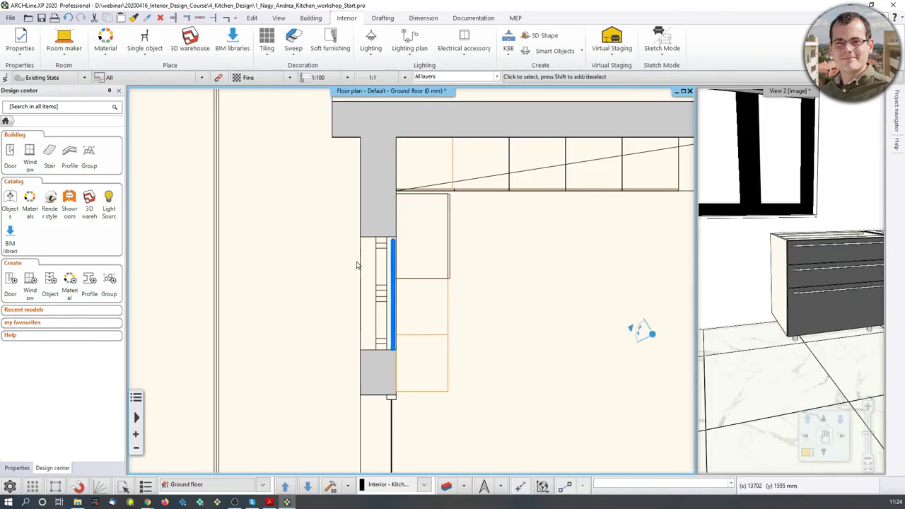
left_click(37, 108)
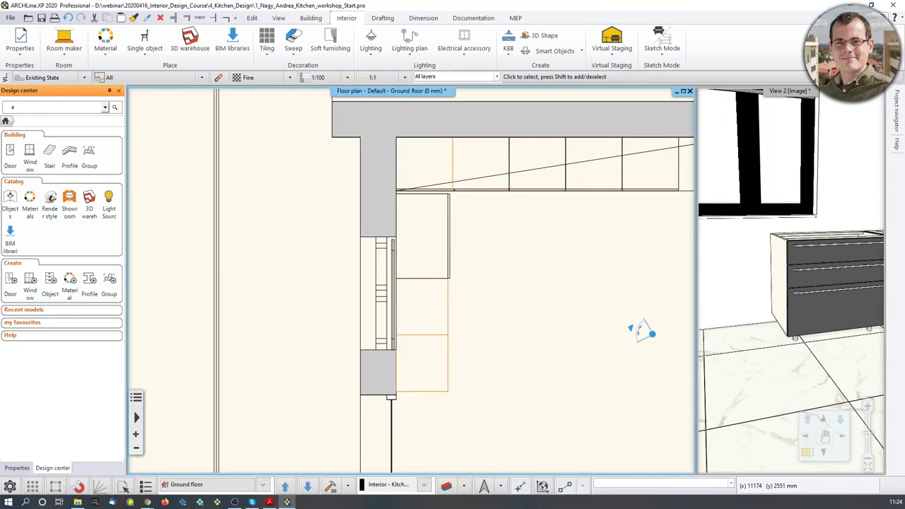
type("anthracite")
key("Return")
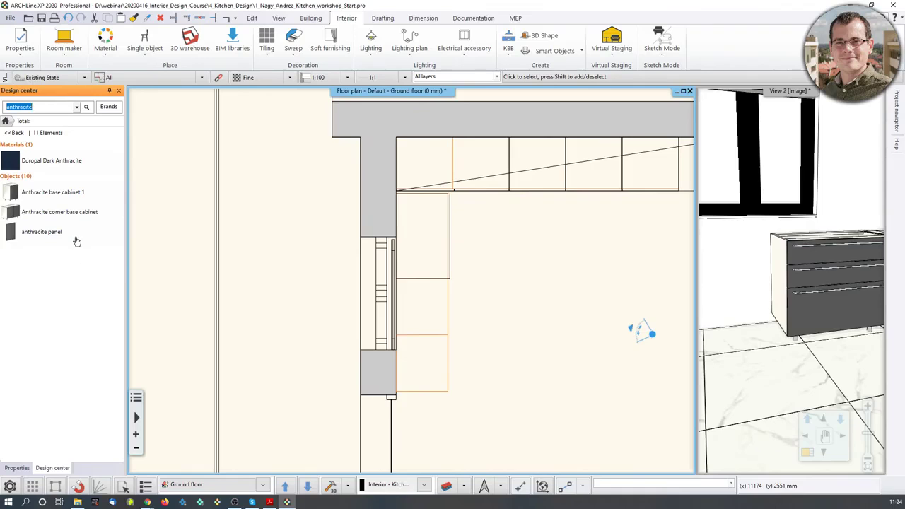
left_click(16, 176)
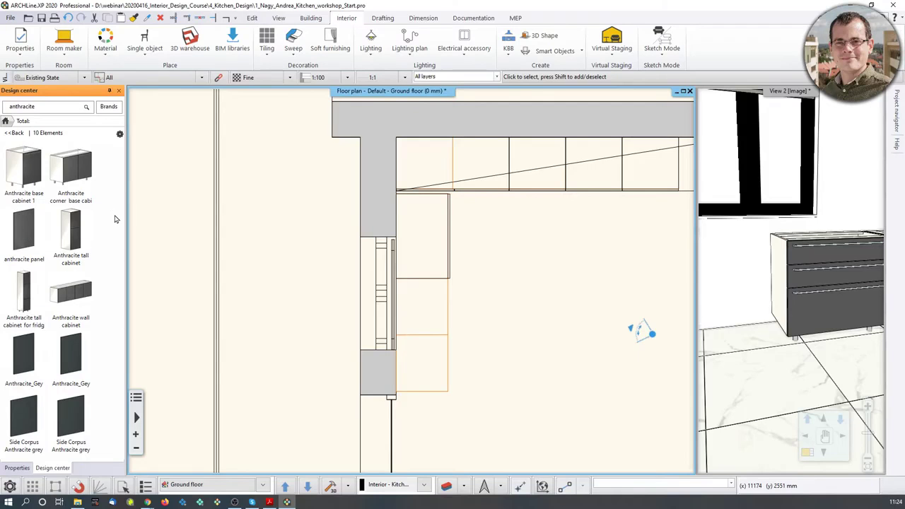
Step: Place two Anthracite base cabinet 1 units in the two remaining outlined positions along the window wall
left_click(28, 177)
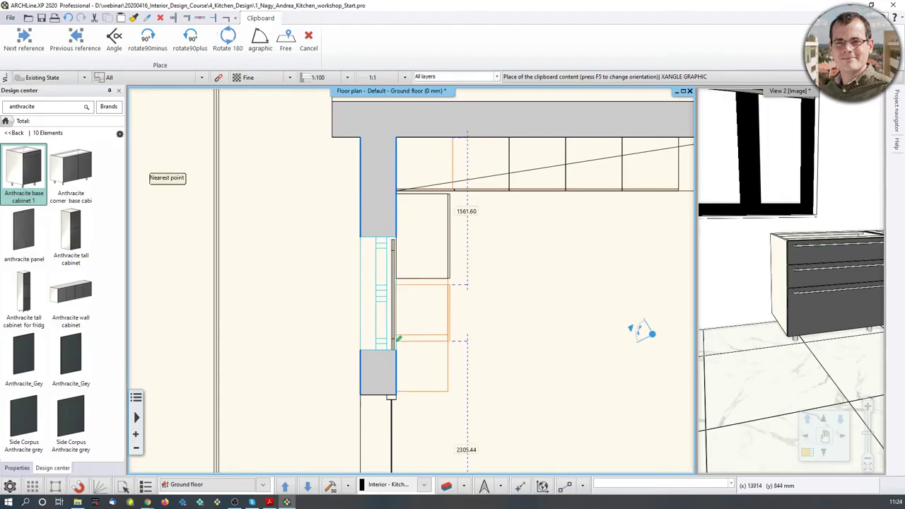
scroll(483, 333, "up", 3)
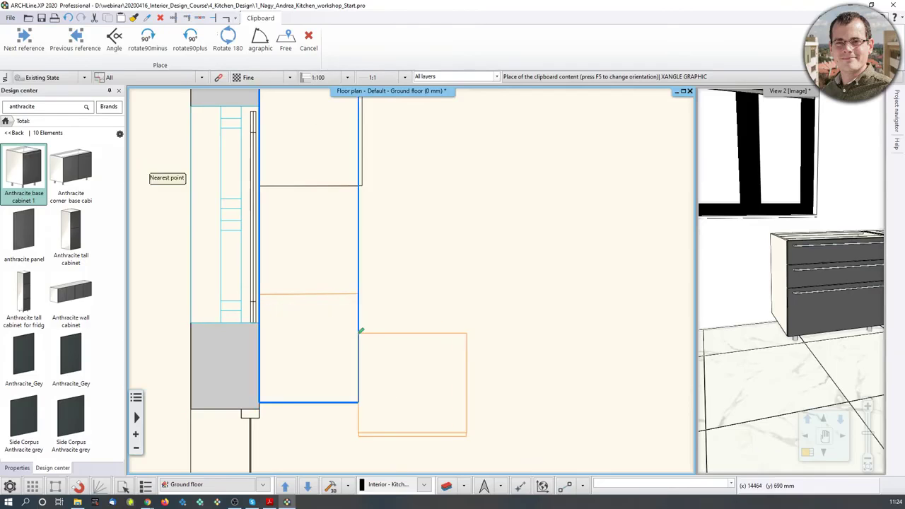
left_click(262, 292)
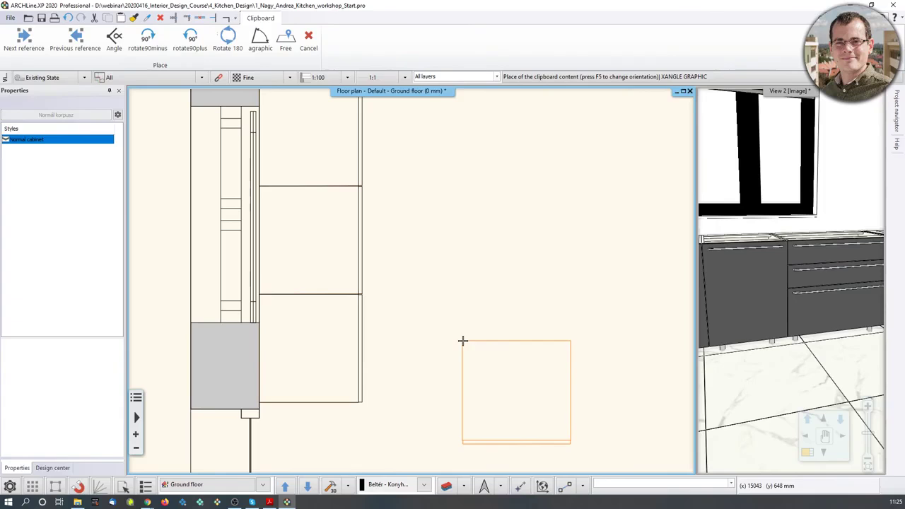
key("Escape")
Step: Swap the 3D view into the main window and examine the complete L-shaped run of base cabinets
scroll(831, 285, "down", 4)
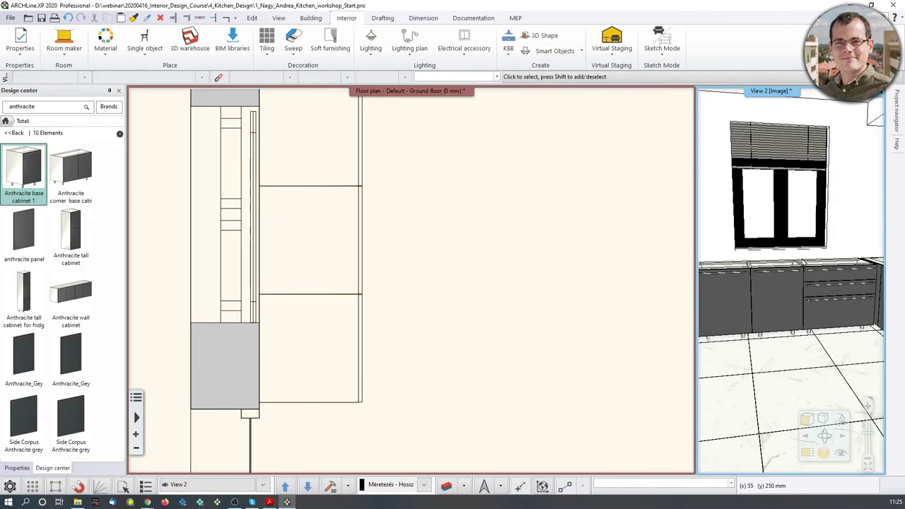
middle_click_drag(819, 280, 819, 327)
scroll(789, 269, "up", 3)
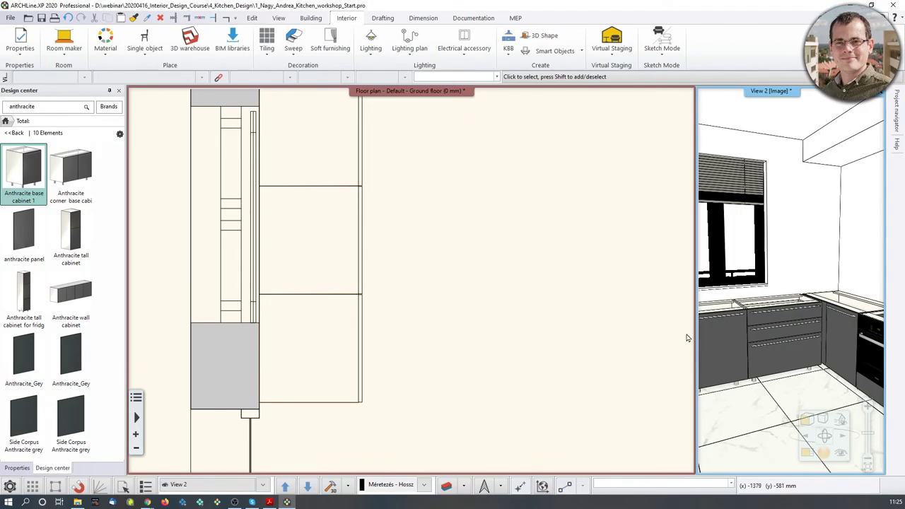
left_click(808, 453)
mouse_move(269, 341)
middle_mouse_down()
mouse_move(368, 311)
mouse_move(217, 404)
middle_mouse_up()
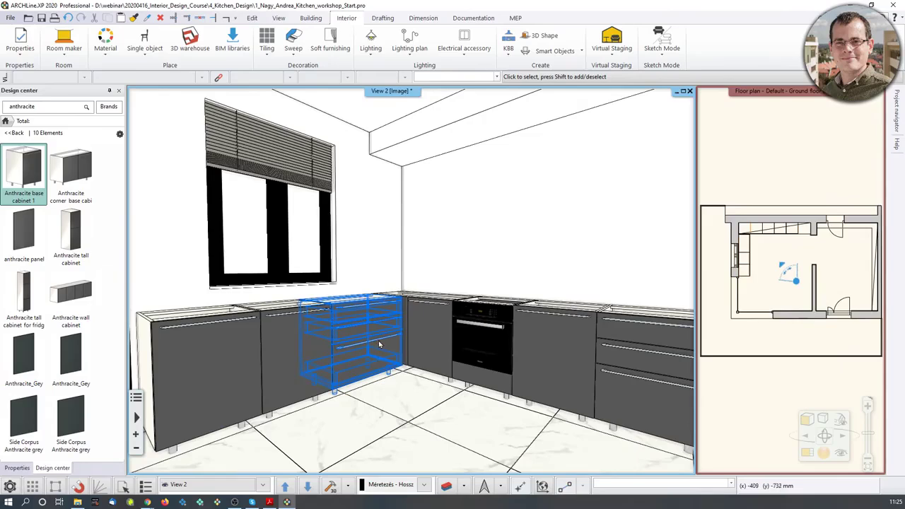
scroll(509, 372, "down", 5)
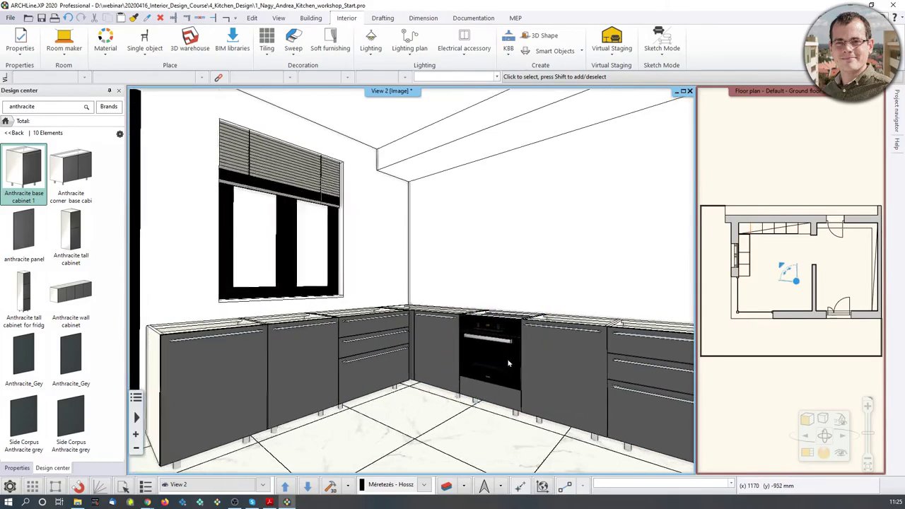
middle_click_drag(216, 334, 216, 340)
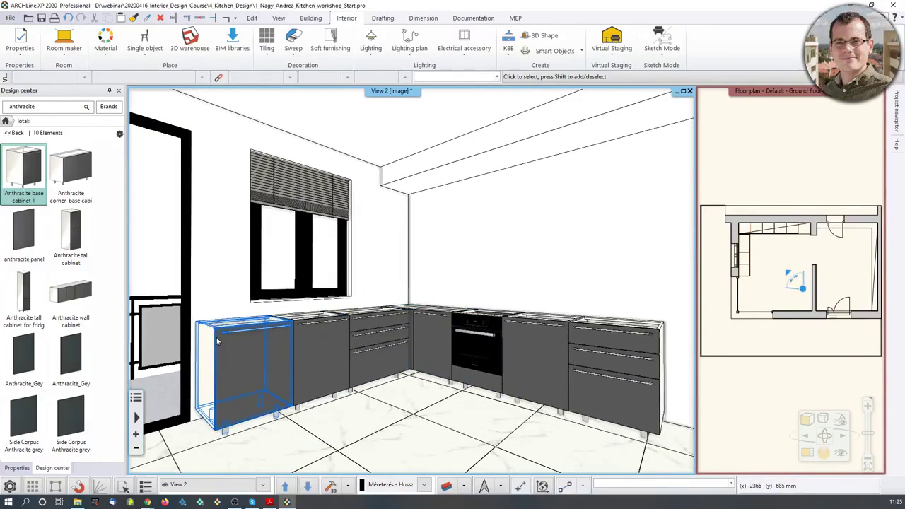
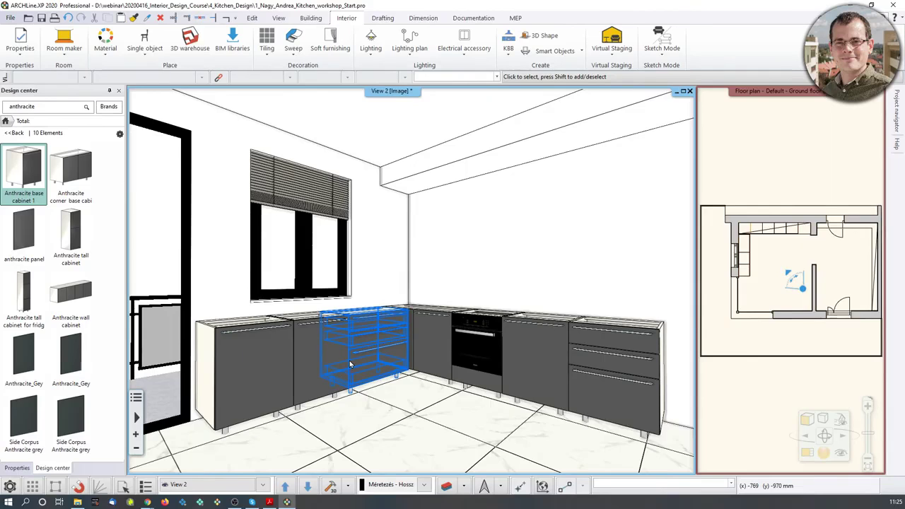
Step: Start a new cabinet door design and examine the plain rectangular panel from both sides in the preview
left_click(508, 61)
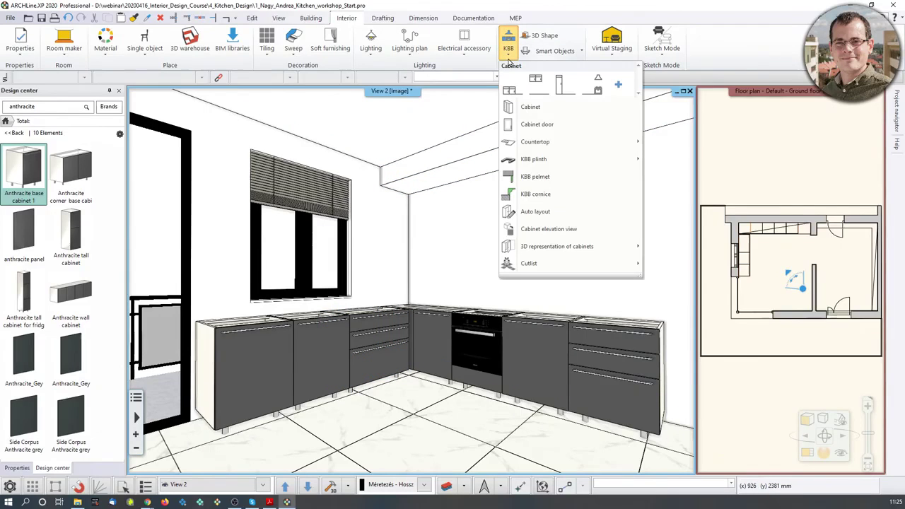
left_click(531, 125)
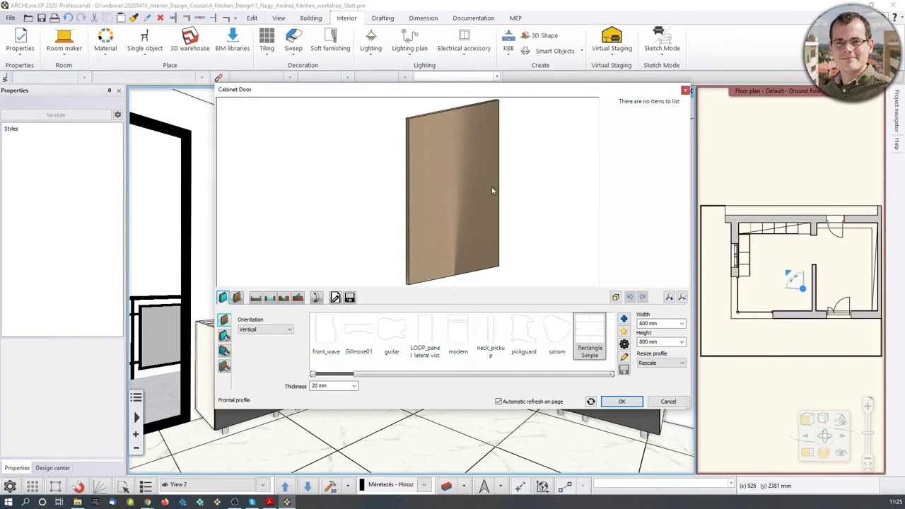
left_click_drag(427, 174, 538, 189)
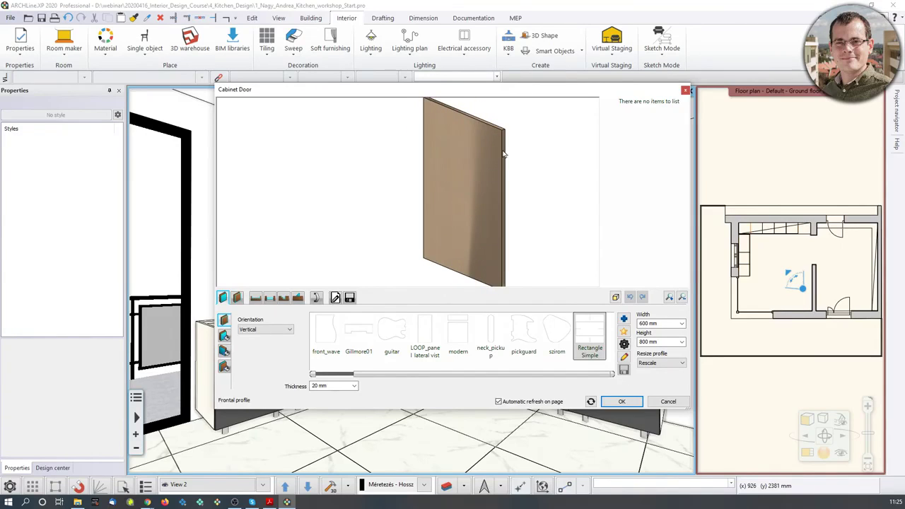
left_click_drag(503, 154, 454, 173)
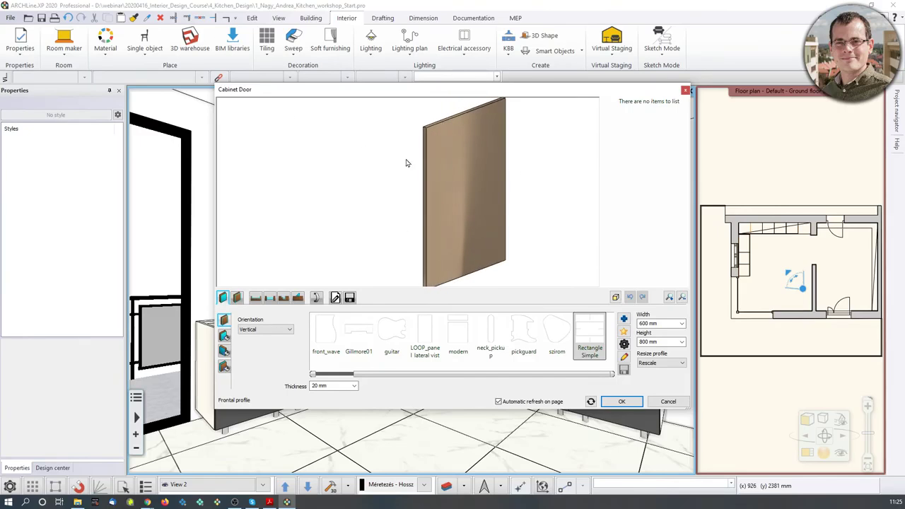
scroll(440, 185, "down", 3)
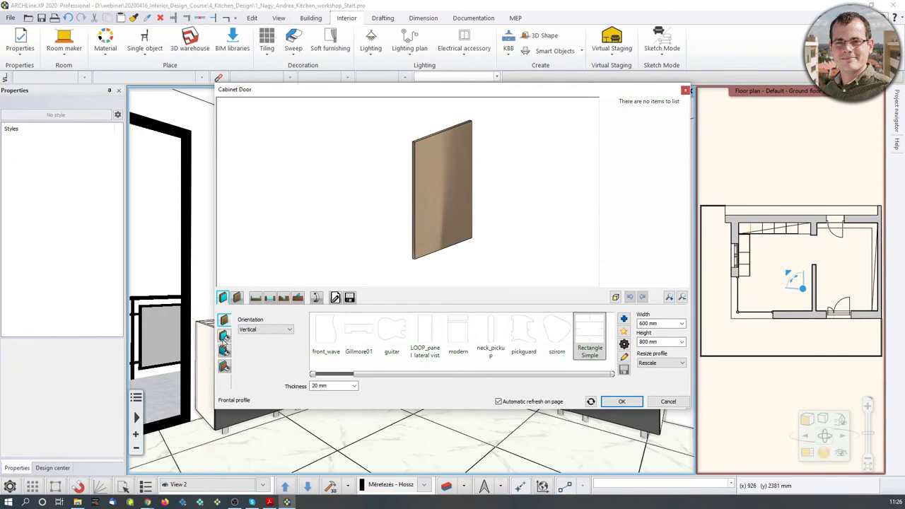
Step: Apply the Matt fehér 2 material to the cabinet door panel and check it in the preview
left_click(224, 337)
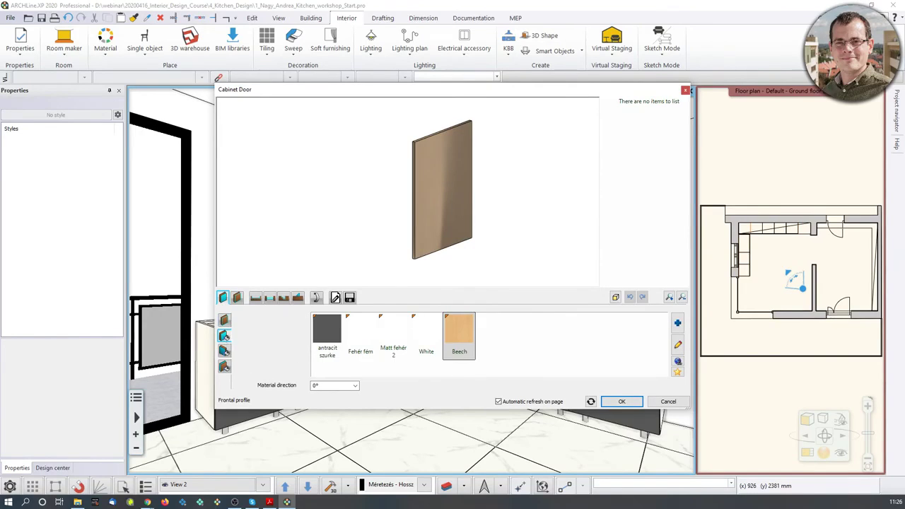
left_click(433, 350)
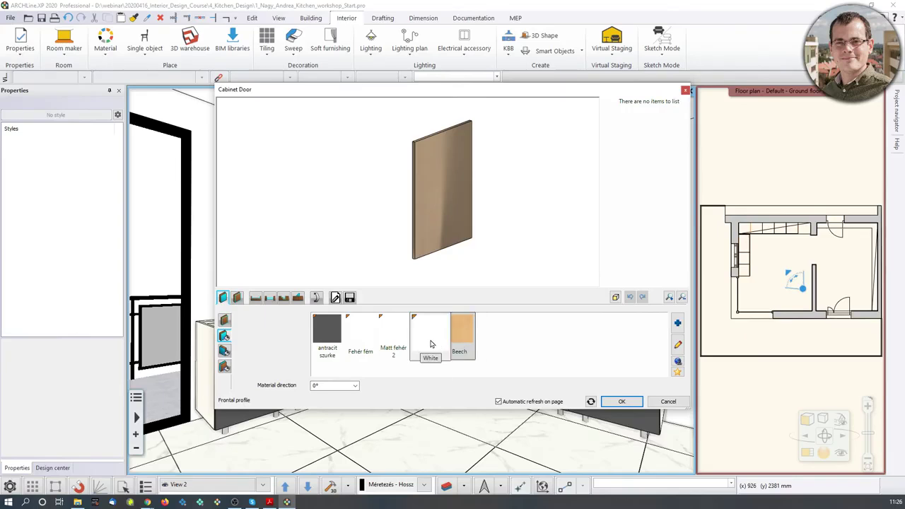
left_click(458, 347)
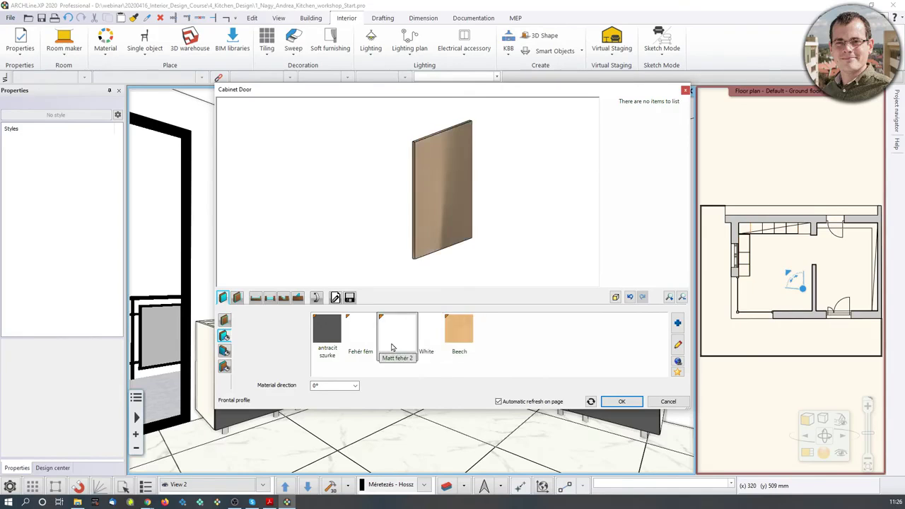
left_click(393, 353)
left_click(429, 336)
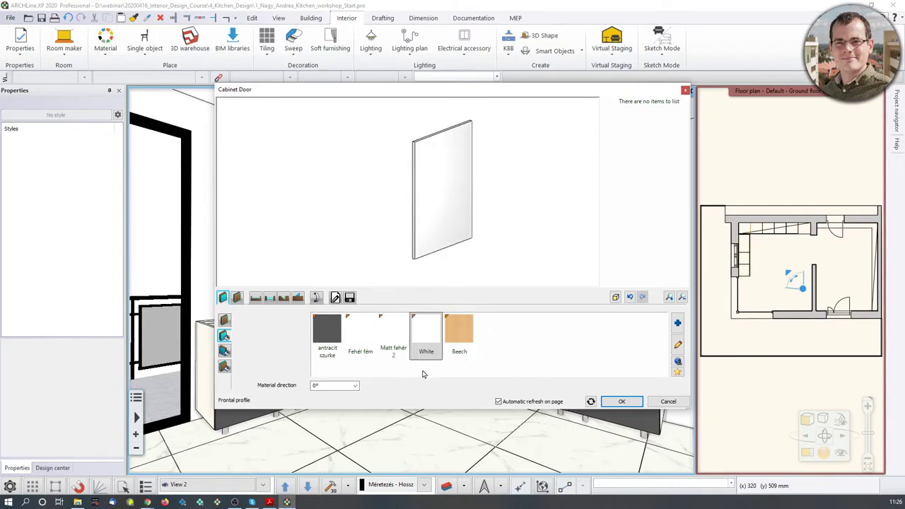
left_click(402, 332)
mouse_move(433, 189)
left_mouse_down()
mouse_move(477, 188)
mouse_move(435, 186)
left_mouse_up()
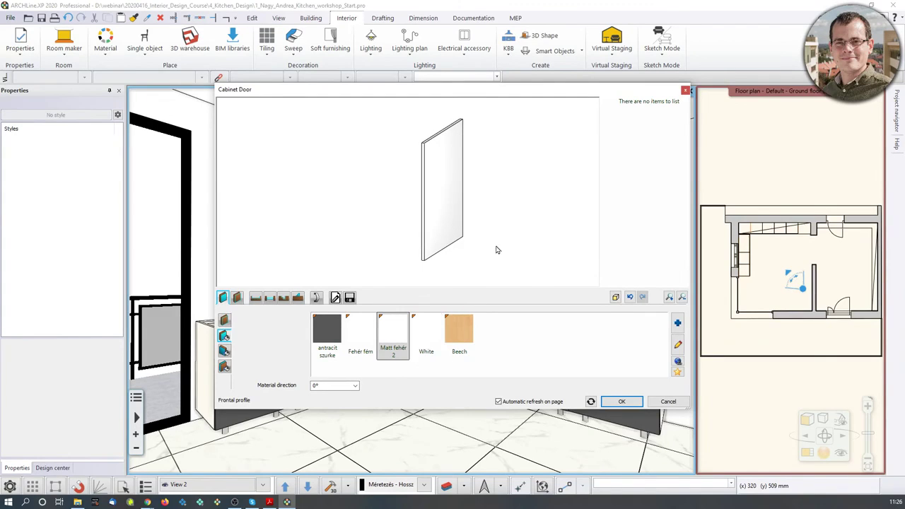
left_click_drag(495, 248, 446, 234)
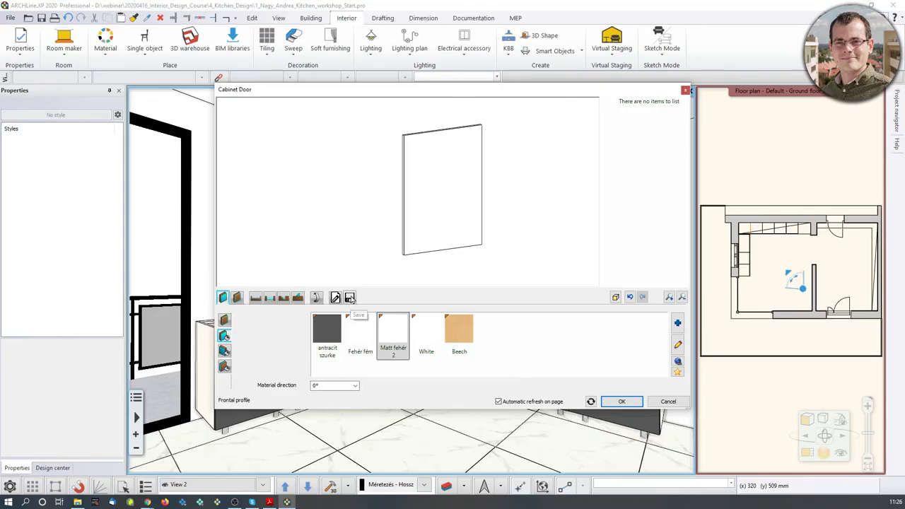
Step: Save the door in the library as "WS matte white front" under category KITCHEN, sub category "Cabinet doors", and finish the door design
left_click(350, 298)
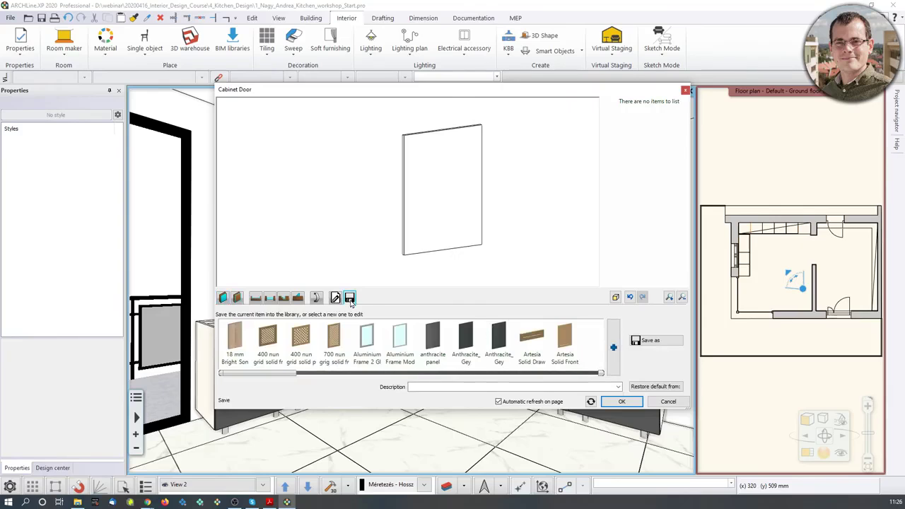
left_click(651, 341)
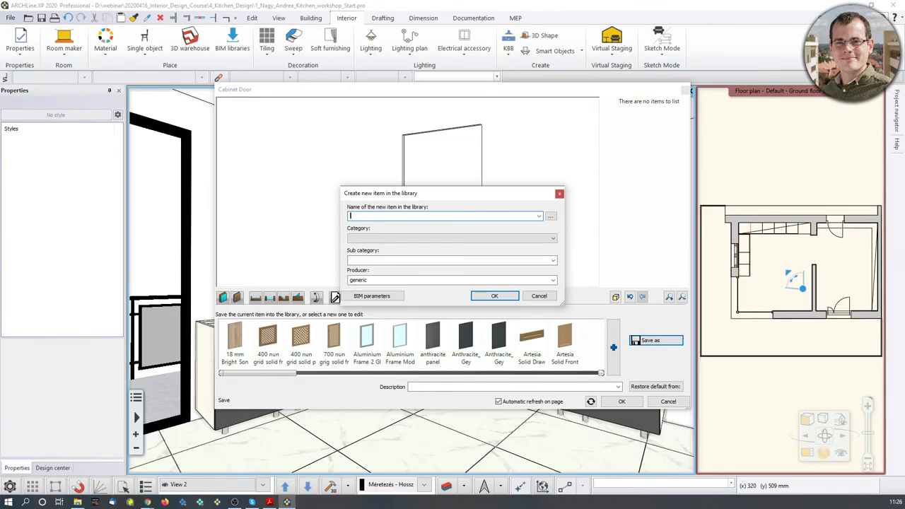
left_click(412, 219)
key("BackSpace")
key("BackSpace")
left_click(364, 240)
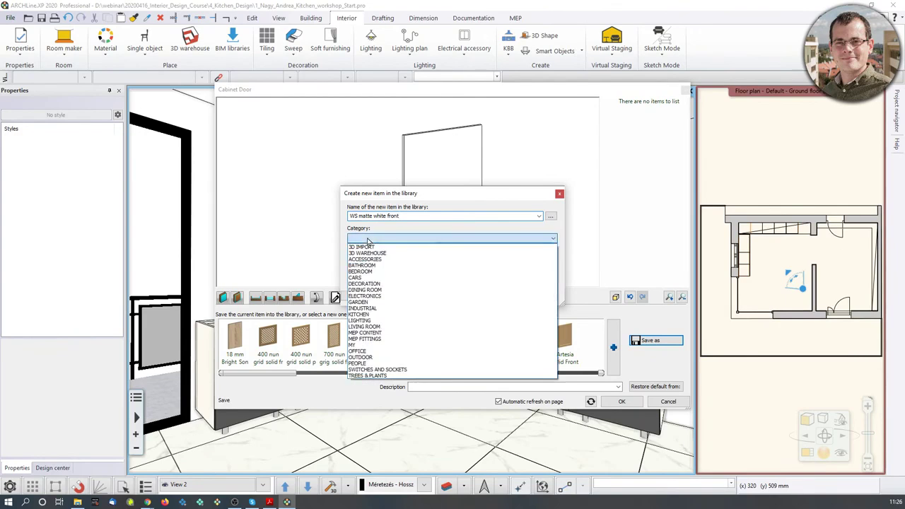
key("k")
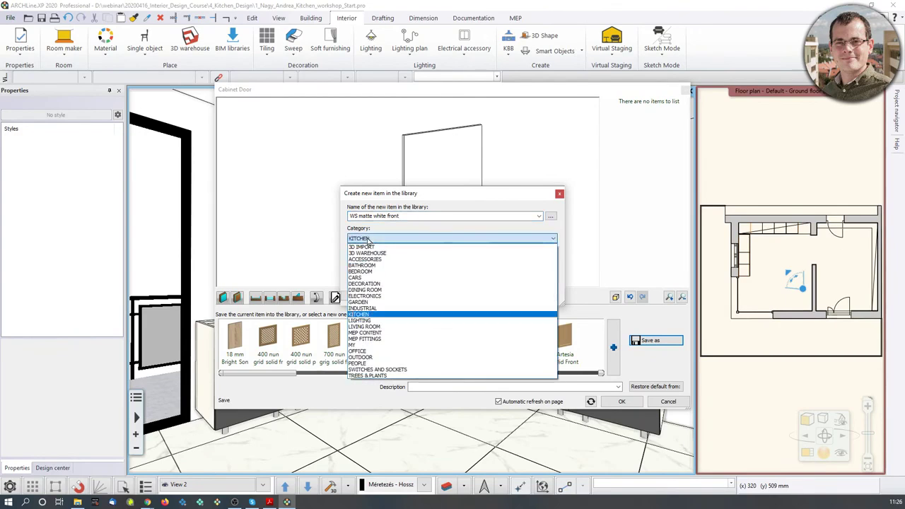
left_click(382, 314)
left_click(407, 260)
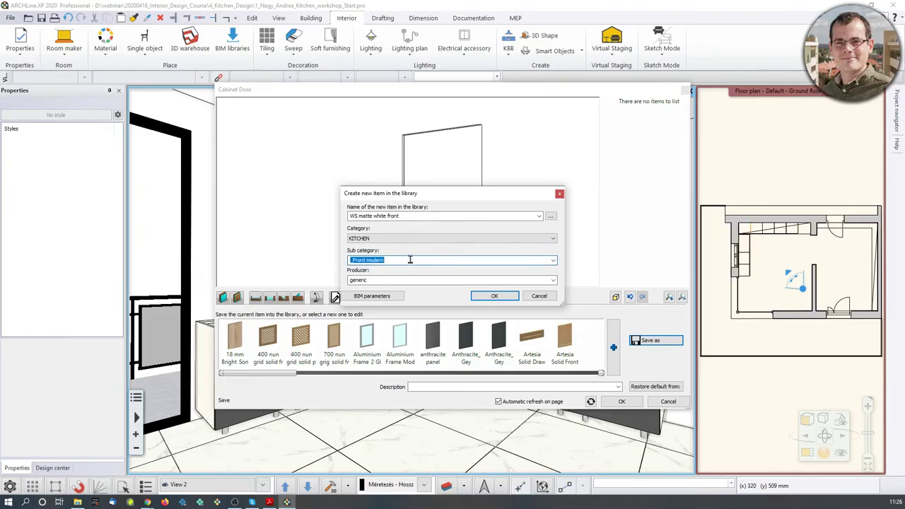
type("Cabinet doors")
left_click(493, 297)
left_click(621, 402)
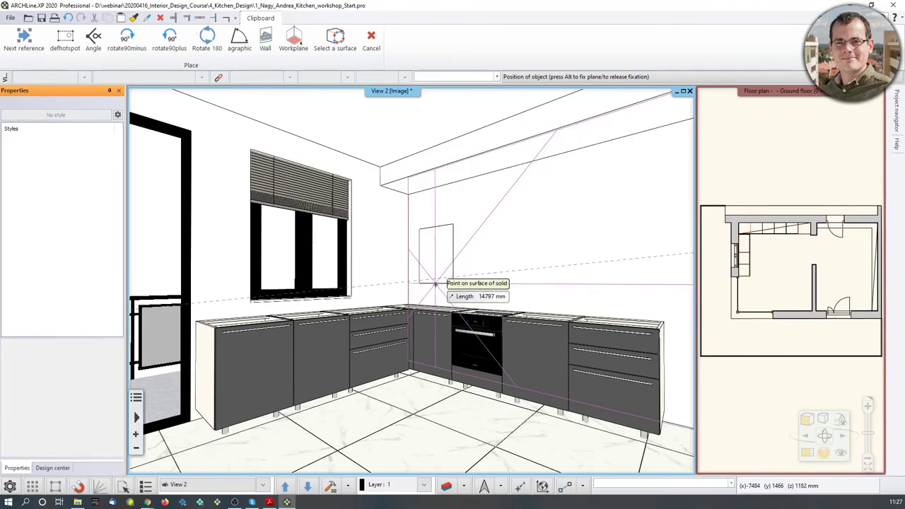
Step: Cancel the pending door placement and search the whole object library for "WS matte white front"
key("Escape")
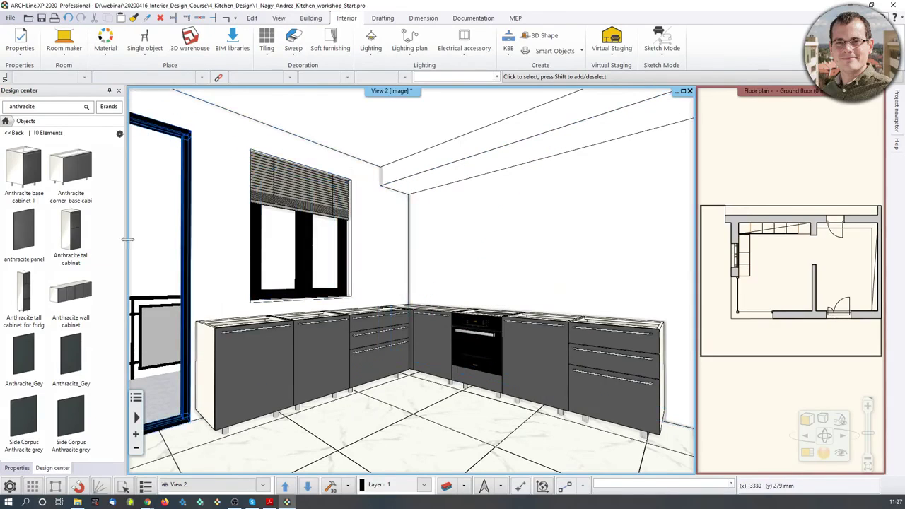
mouse_move(56, 153)
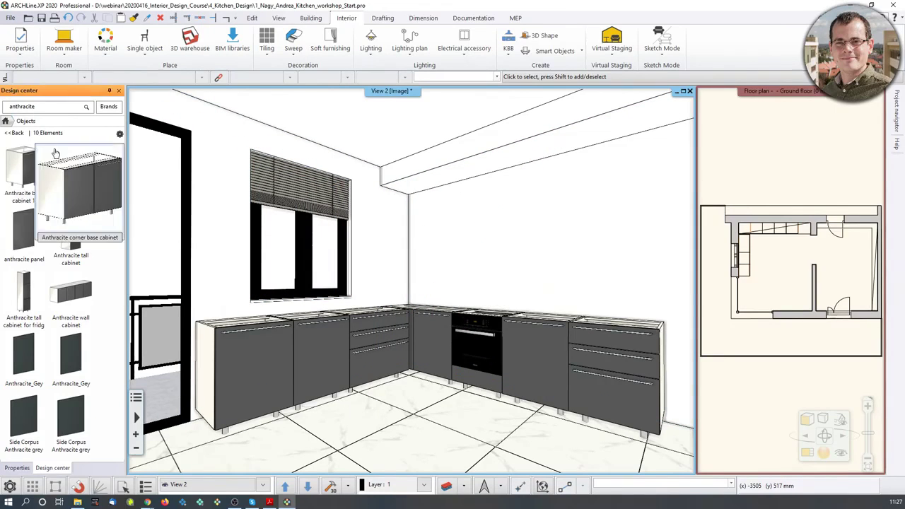
left_click(6, 121)
left_click(37, 108)
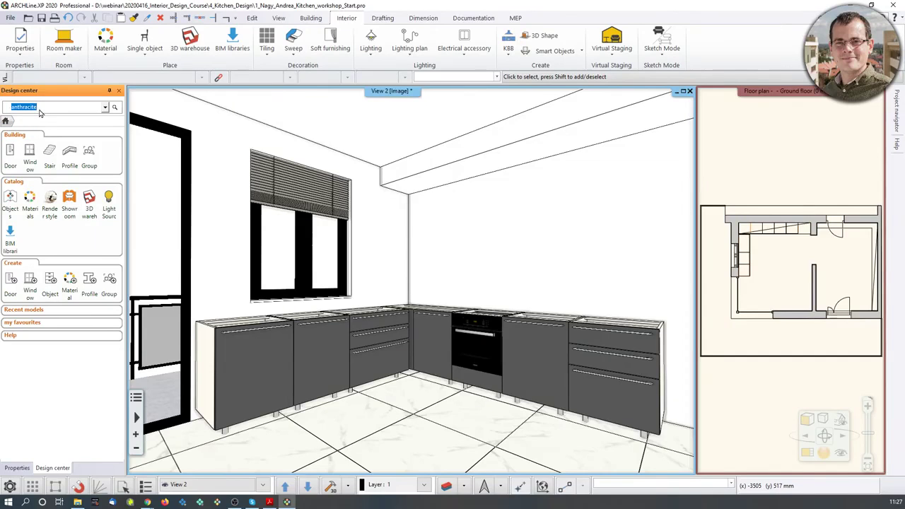
type("WS matte white front")
key("Return")
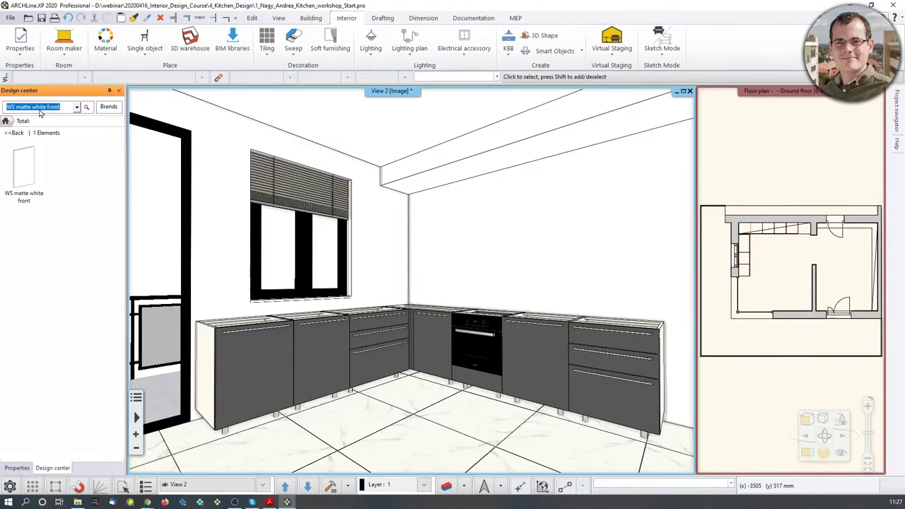
Step: Apply the WS matte white front as carcass front to the three base cabinets along the window wall
left_click(25, 176)
left_click_drag(221, 366, 253, 354)
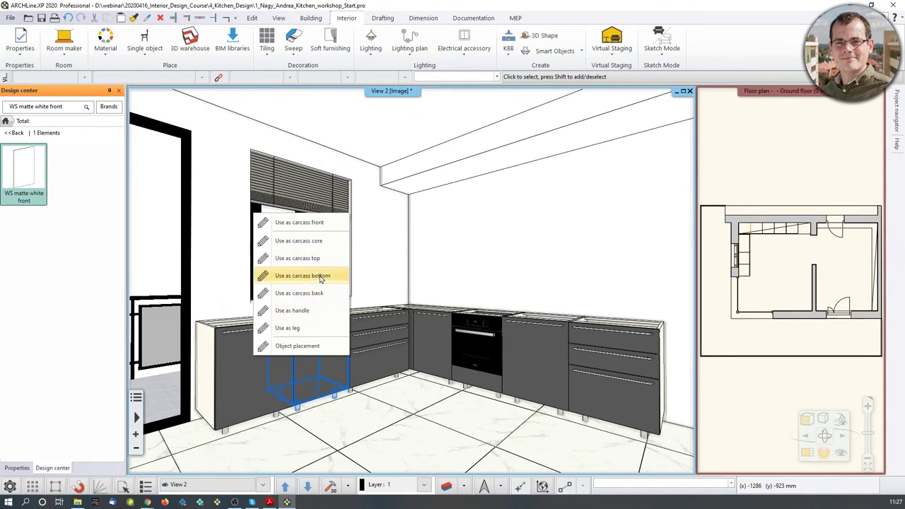
left_click(318, 224)
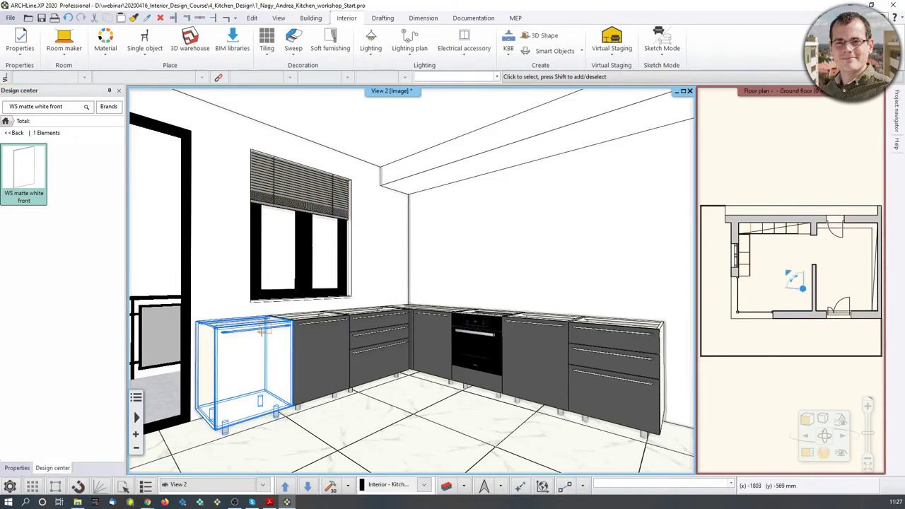
left_click(318, 363)
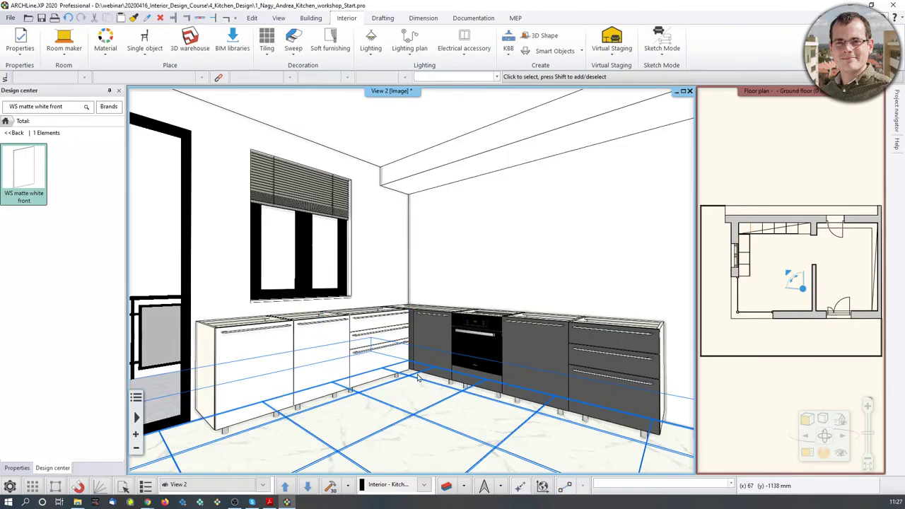
scroll(371, 389, "up", 3)
middle_click_drag(358, 397, 376, 371)
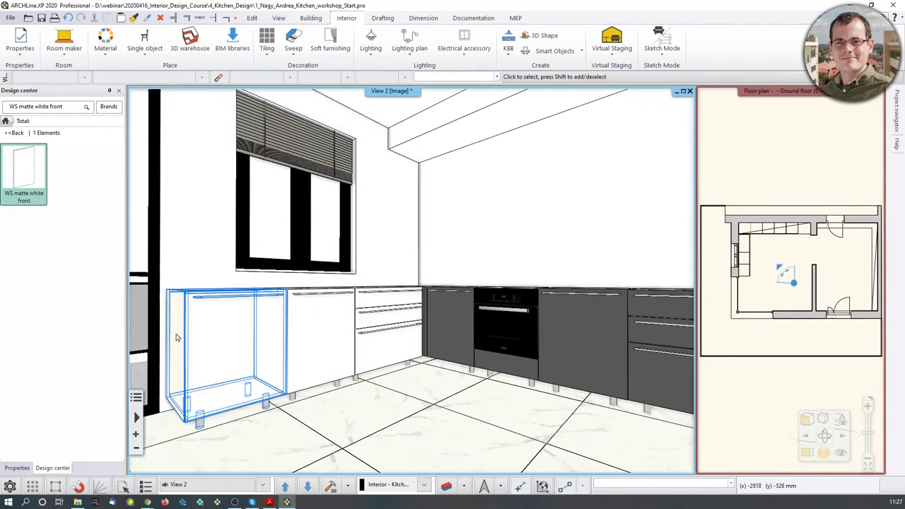
left_click(292, 326)
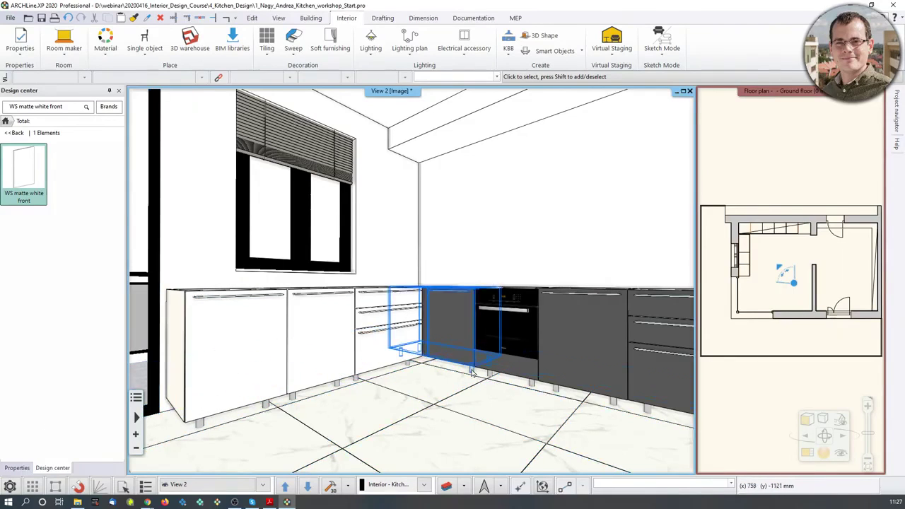
left_click(275, 331)
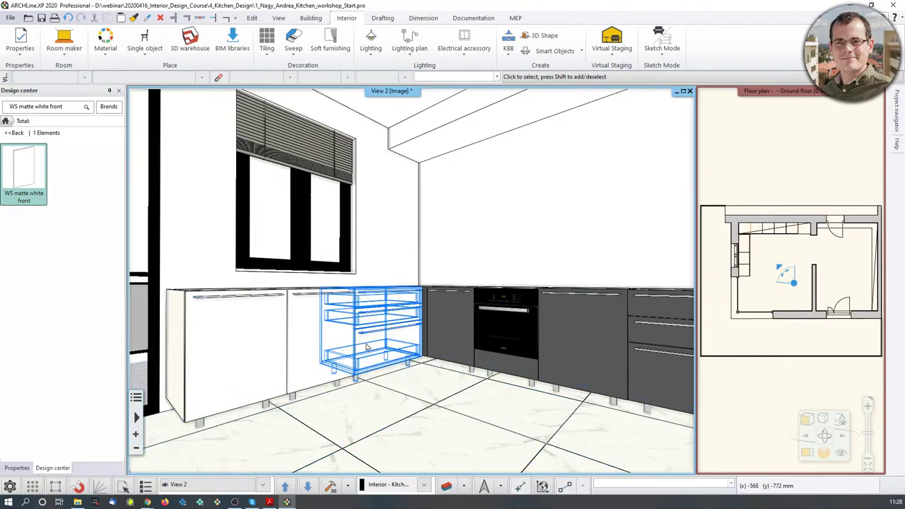
middle_click_drag(369, 344, 326, 383)
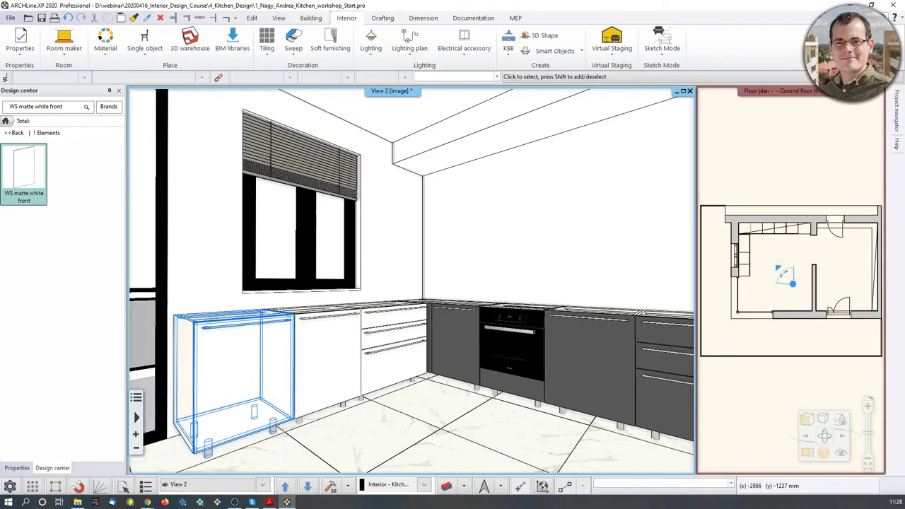
Step: Search the whole object library for "white dishwasher"
left_click(6, 121)
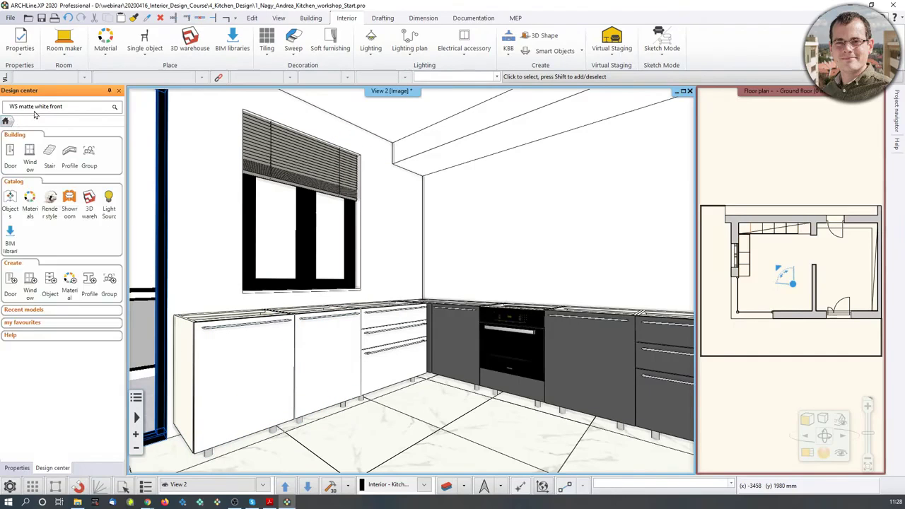
left_click(66, 109)
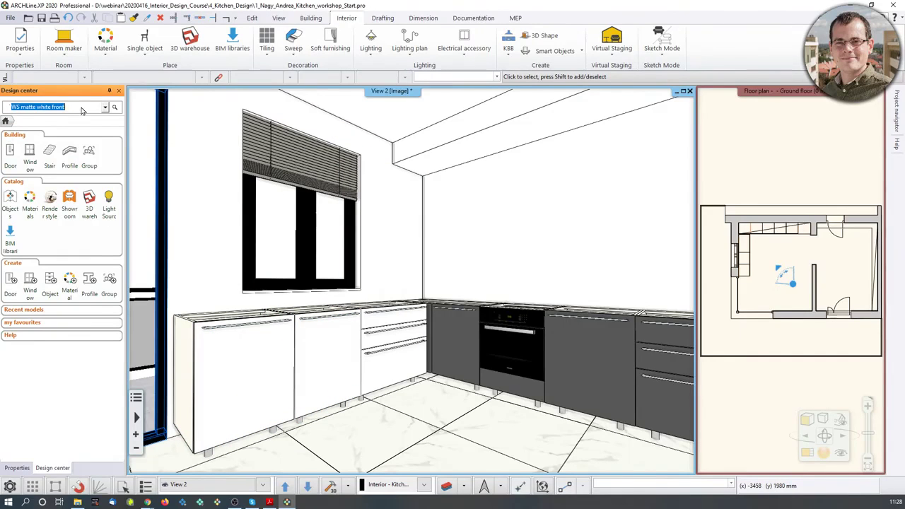
type("w")
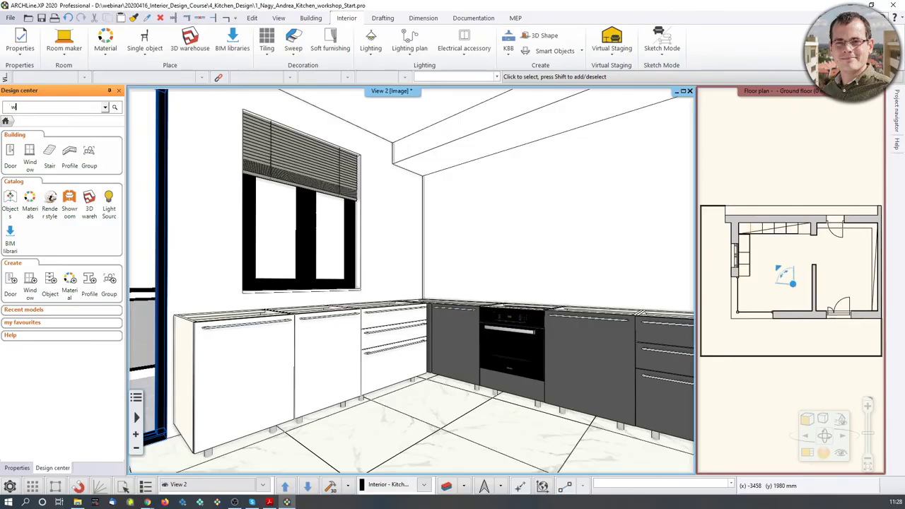
type("hite dishwasher")
left_click(84, 107)
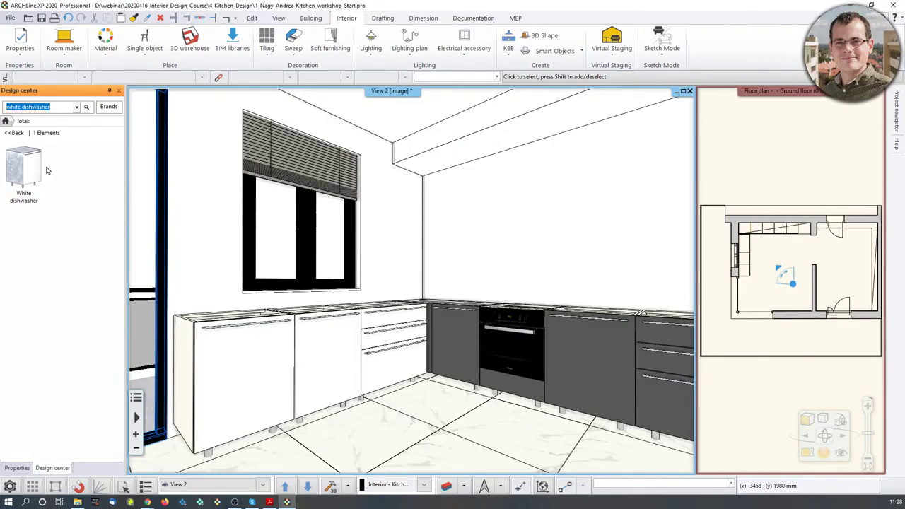
Step: Replace the end base cabinet beside the balcony door with the White dishwasher, keeping the same dimensions, and inspect it up close
mouse_move(40, 177)
left_click_drag(40, 176, 236, 362)
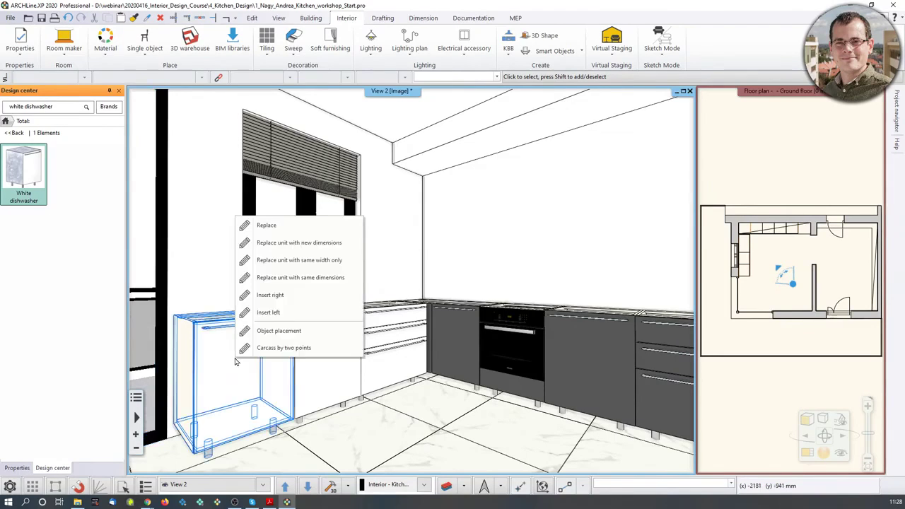
left_click(297, 278)
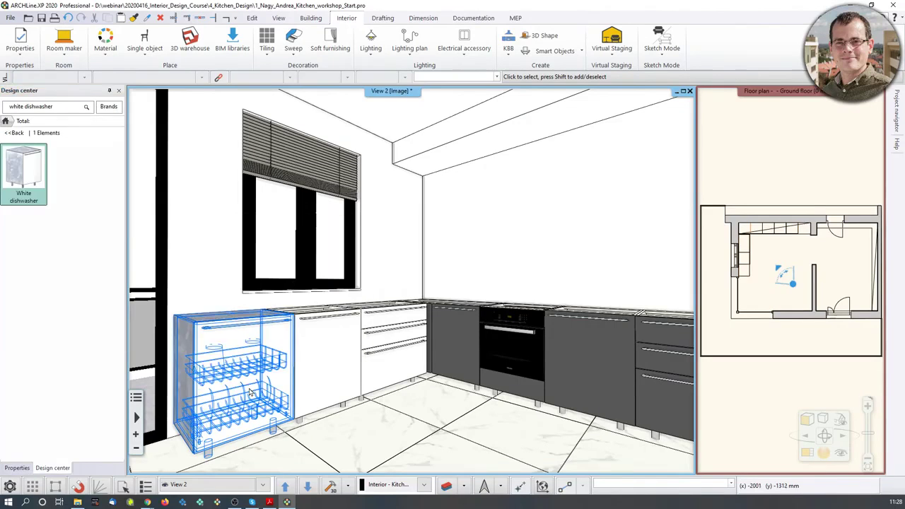
scroll(264, 355, "up", 4)
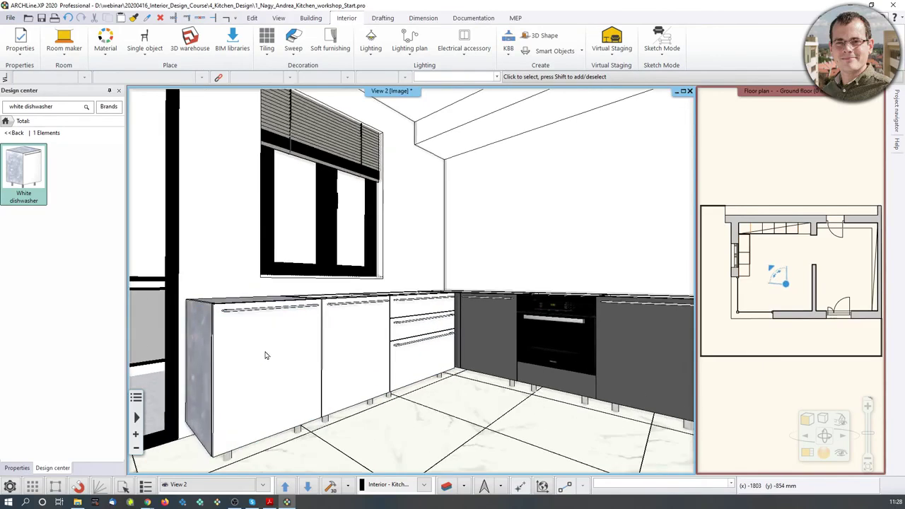
scroll(317, 340, "up", 3)
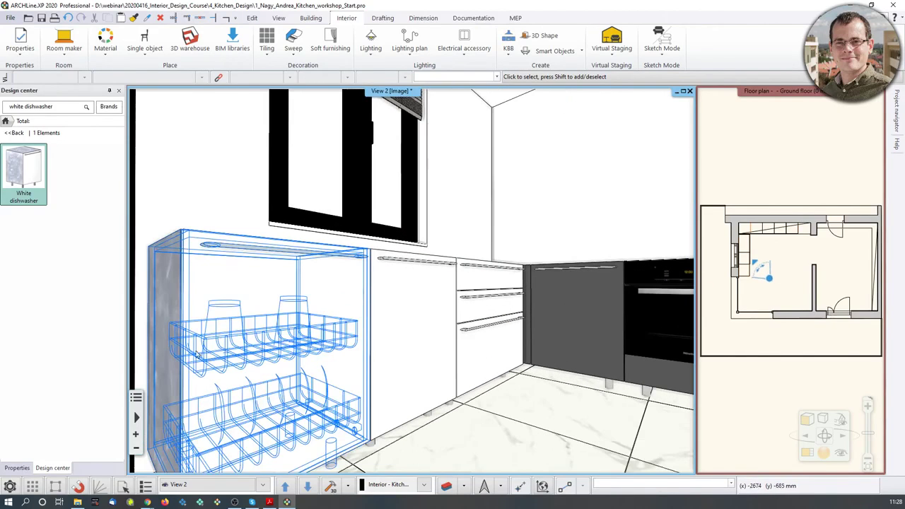
scroll(318, 340, "down", 4)
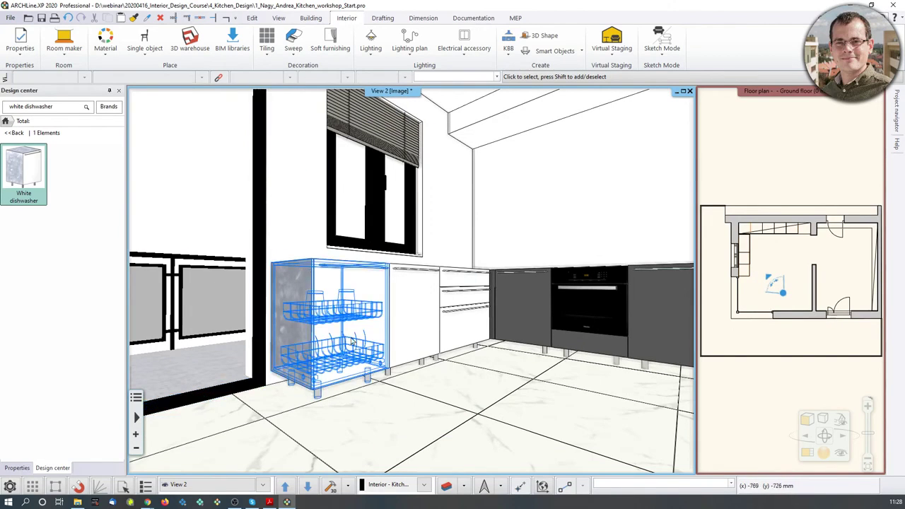
left_click(344, 290)
middle_click_drag(440, 290, 389, 276)
key("Escape")
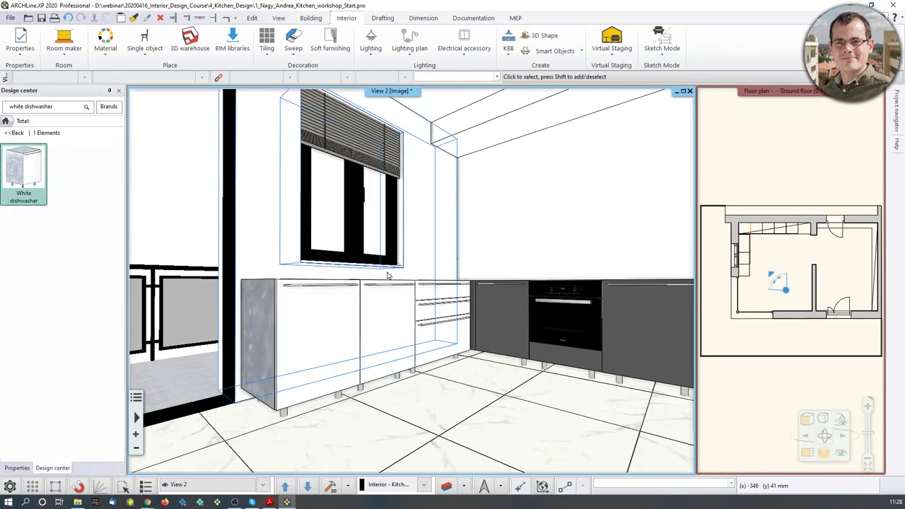
Step: Set the dishwasher's 3D representation to Totally open and examine the racks inside
left_click(329, 312)
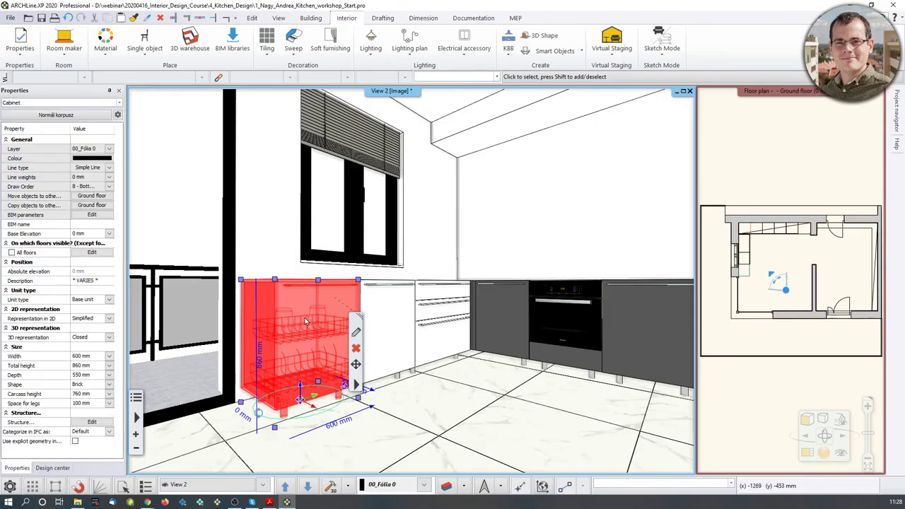
left_click(109, 338)
left_click(104, 361)
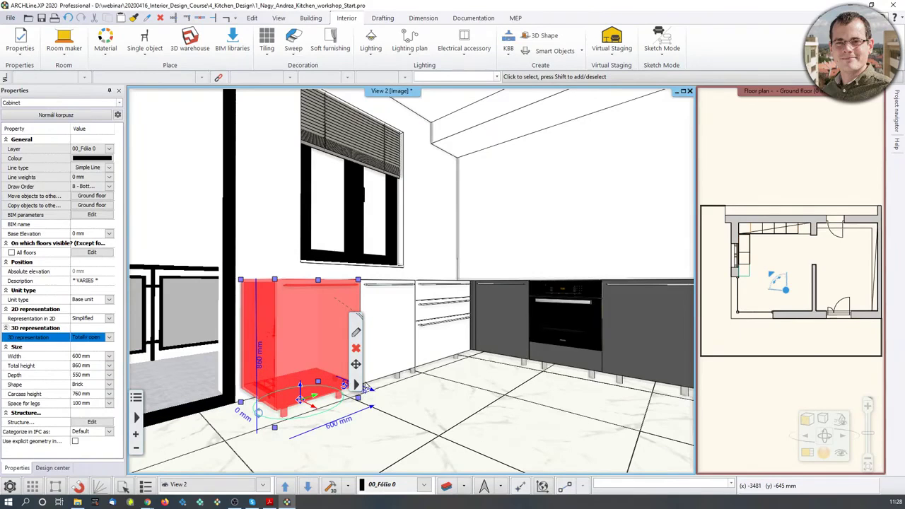
key("Escape")
scroll(452, 413, "up", 3)
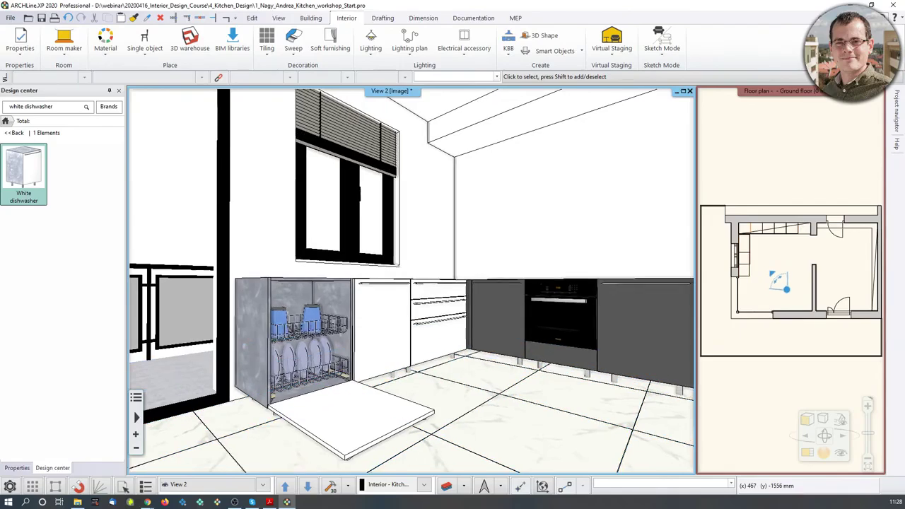
scroll(327, 410, "up", 2)
scroll(325, 410, "up", 4)
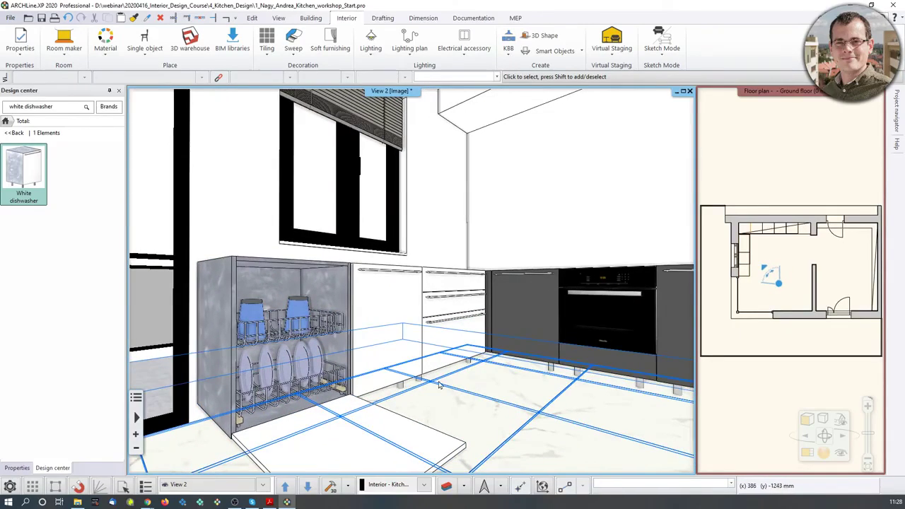
Step: Set the dishwasher's 3D representation back to Closed
left_click(269, 332)
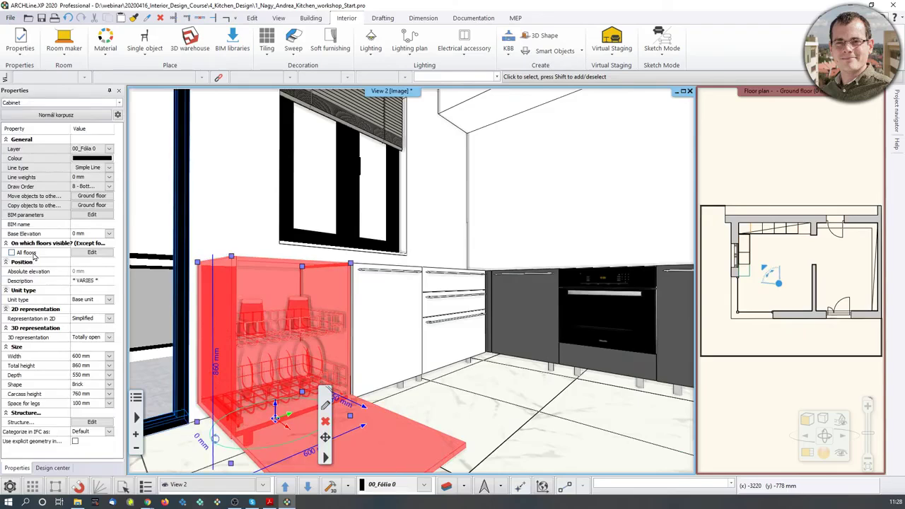
left_click(109, 338)
left_click(92, 358)
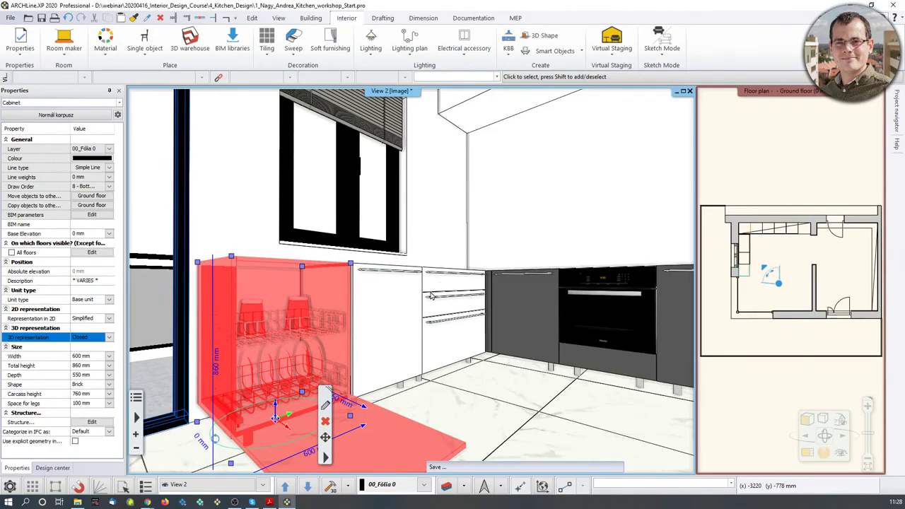
middle_click_drag(512, 344, 467, 365)
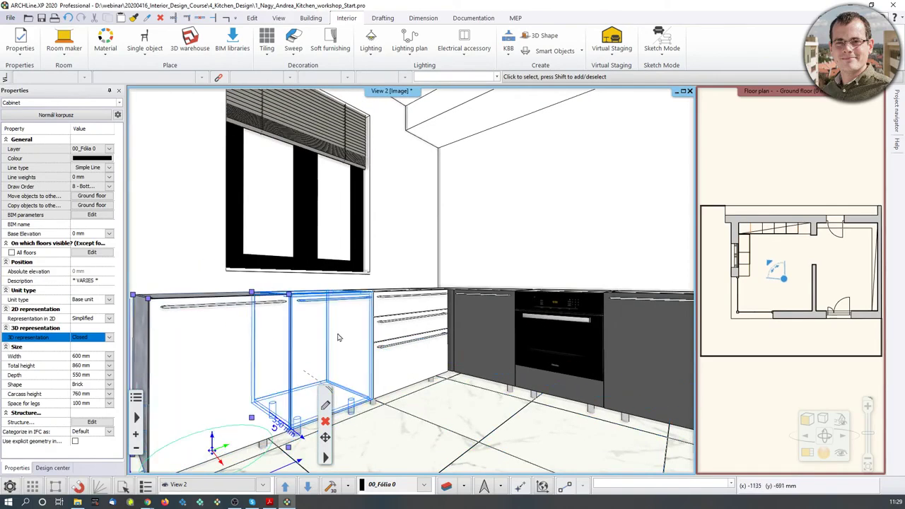
middle_click_drag(463, 322, 466, 362)
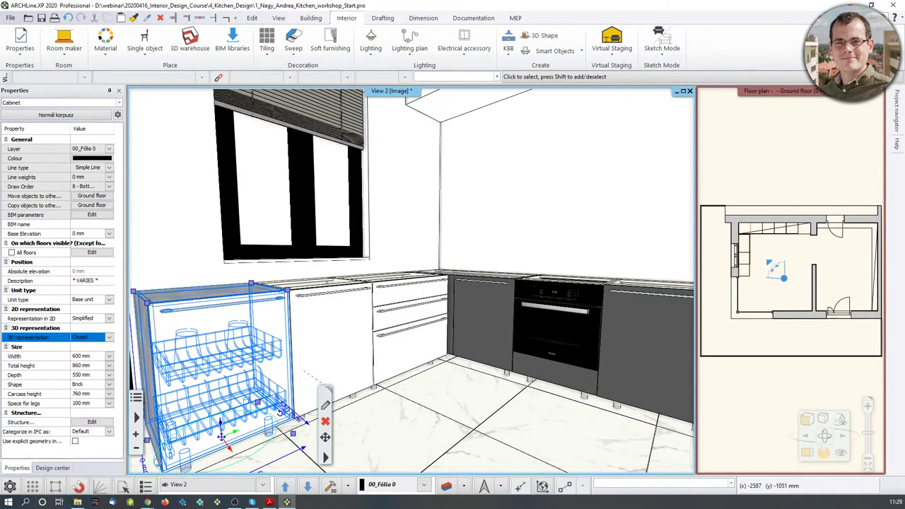
Step: Create a countertop by cabinets on the floor plan, using the dishwasher, the corner cabinet and the last base cabinet of the other run
left_click(812, 174)
left_click(807, 453)
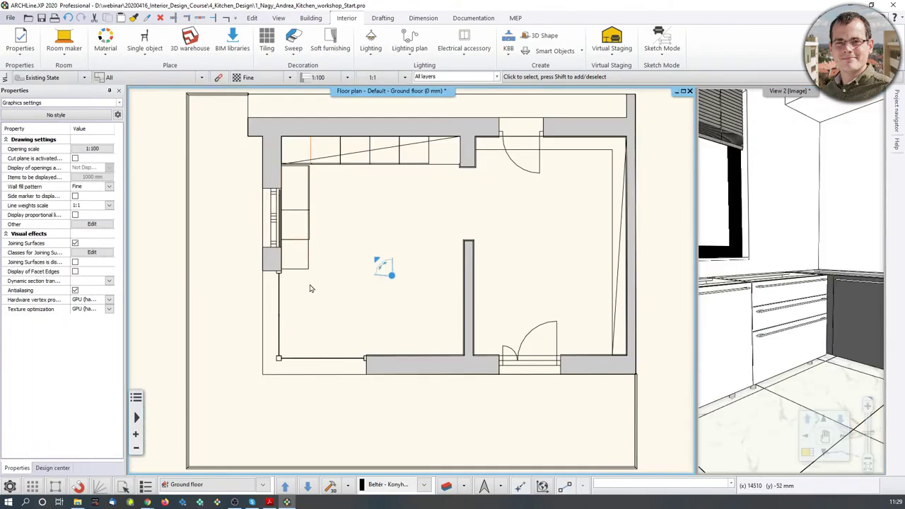
scroll(309, 289, "up", 2)
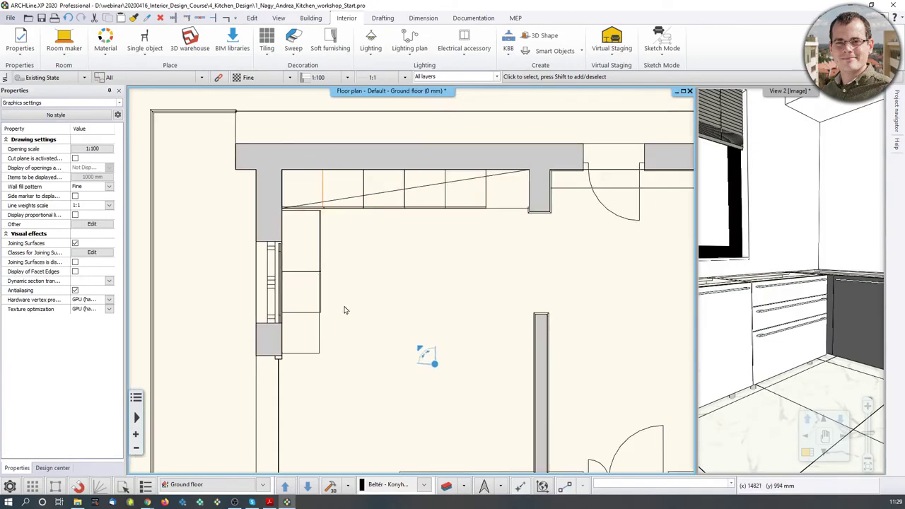
left_click(509, 58)
mouse_move(533, 145)
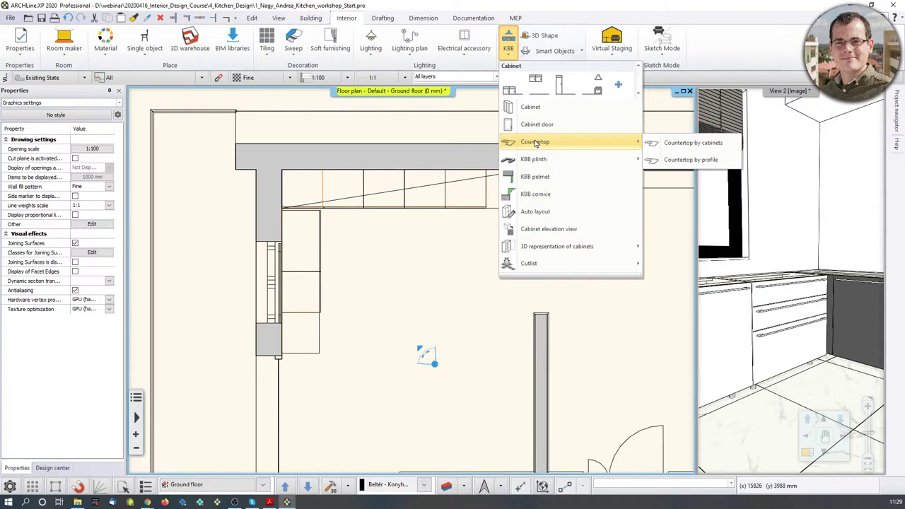
left_click(667, 144)
left_click(296, 353)
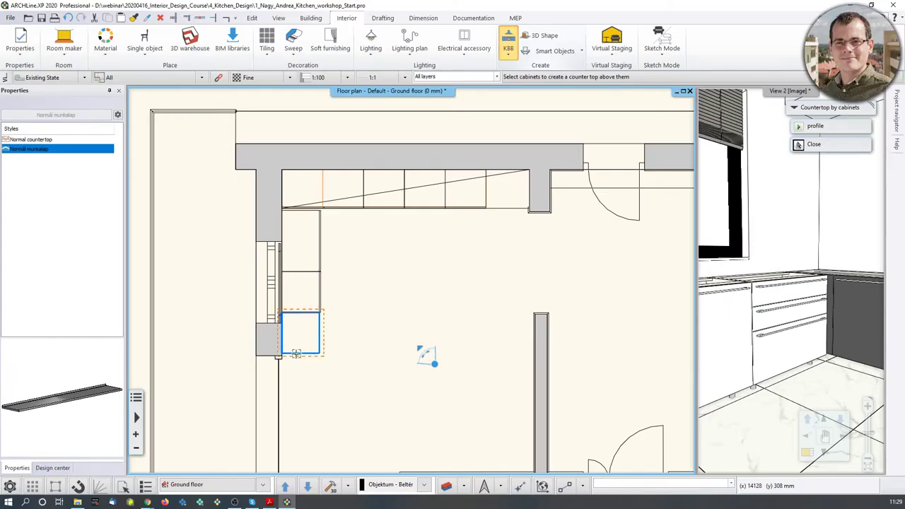
left_click(314, 208)
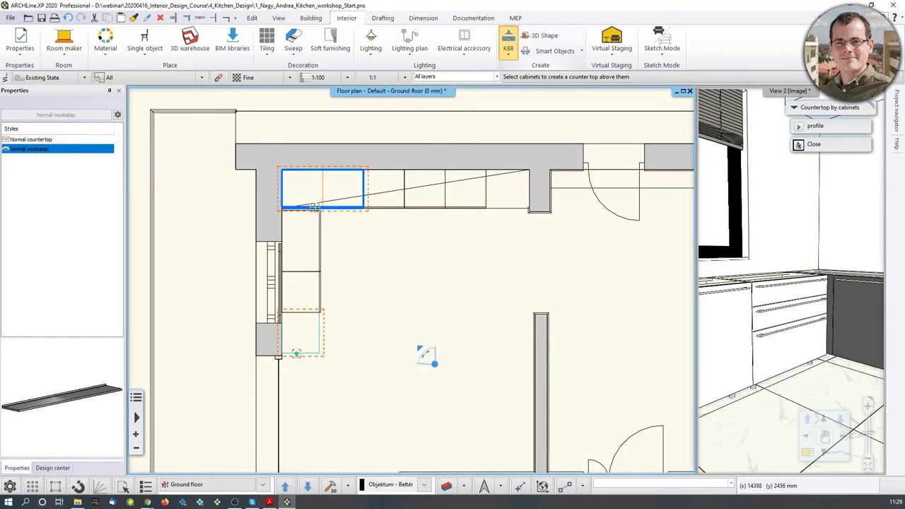
left_click(487, 203)
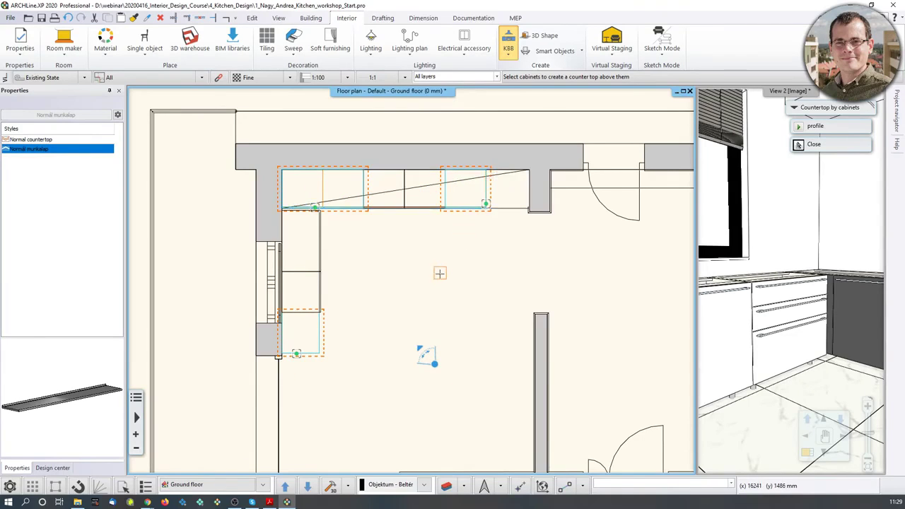
key("Return")
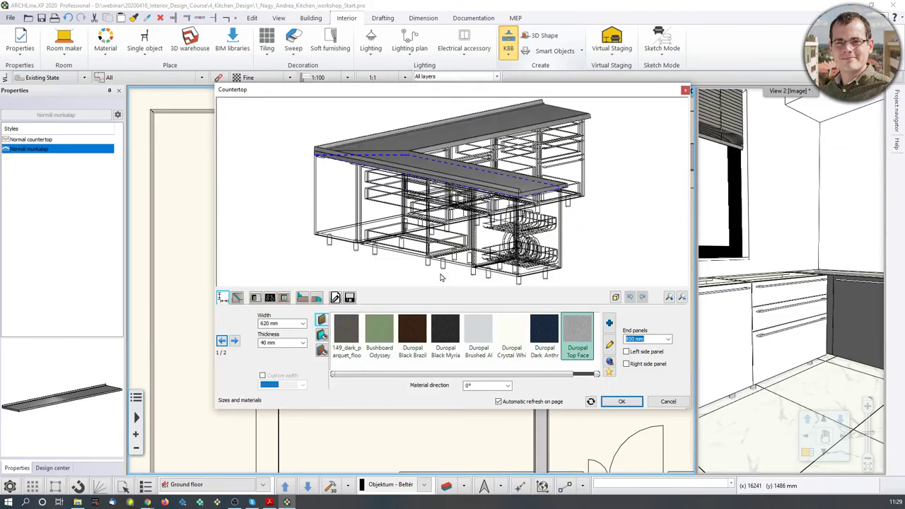
Step: Set the countertop's width to 600 mm
middle_click_drag(580, 164, 459, 188)
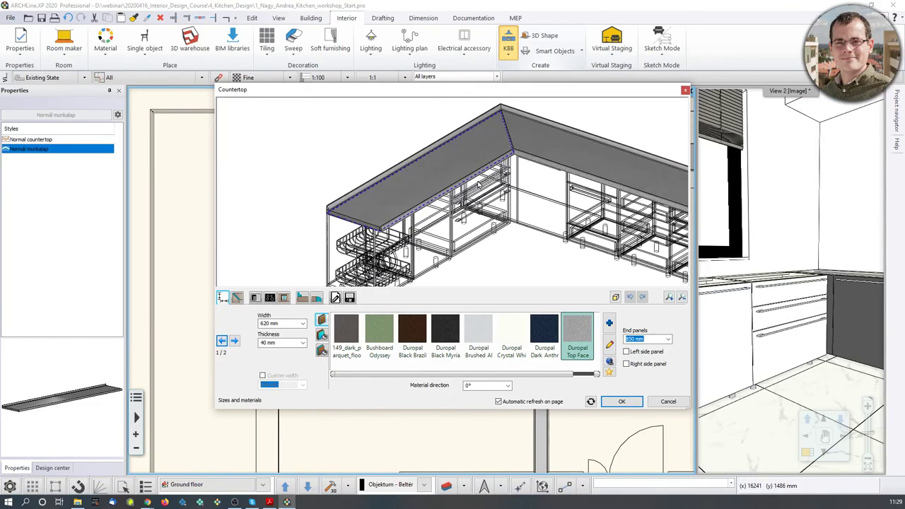
scroll(524, 190, "down", 2)
middle_click_drag(546, 190, 465, 187)
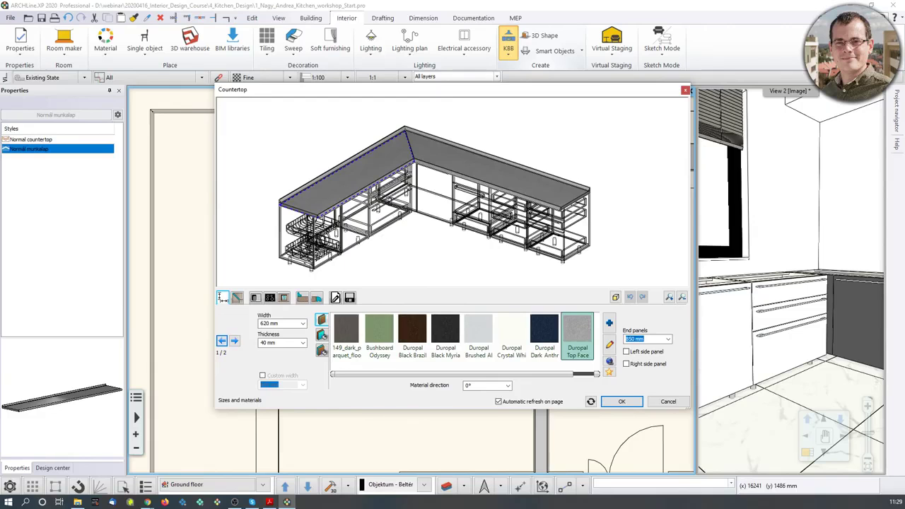
middle_click_drag(378, 233, 370, 204)
scroll(361, 207, "up", 3)
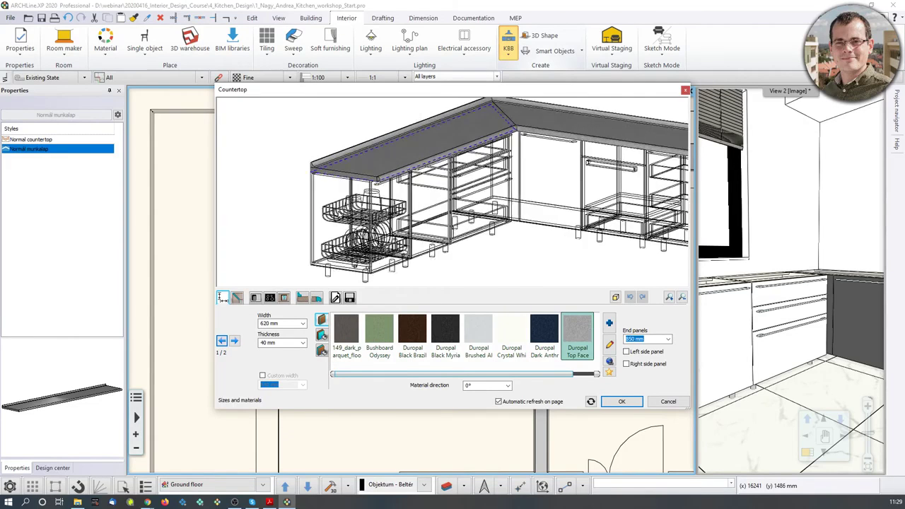
scroll(488, 184, "down", 3)
middle_click_drag(489, 183, 446, 195)
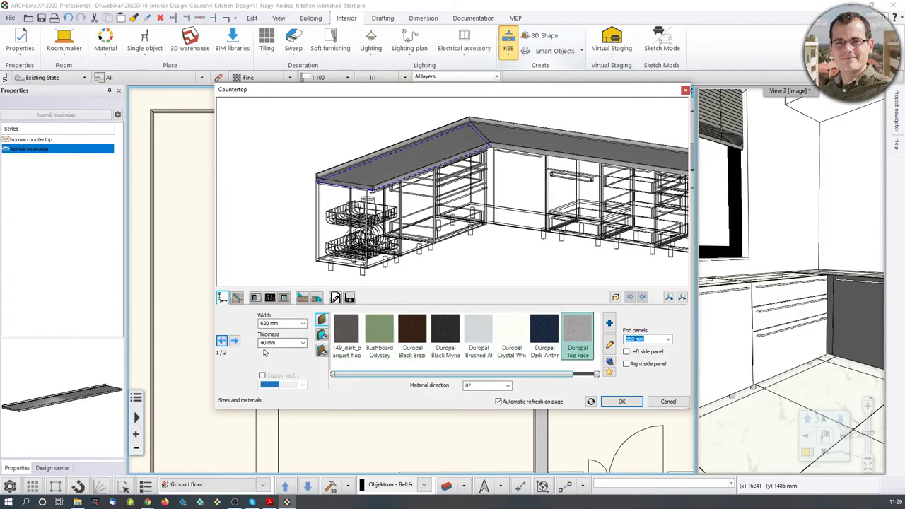
left_click(270, 324)
type("600")
key("Return")
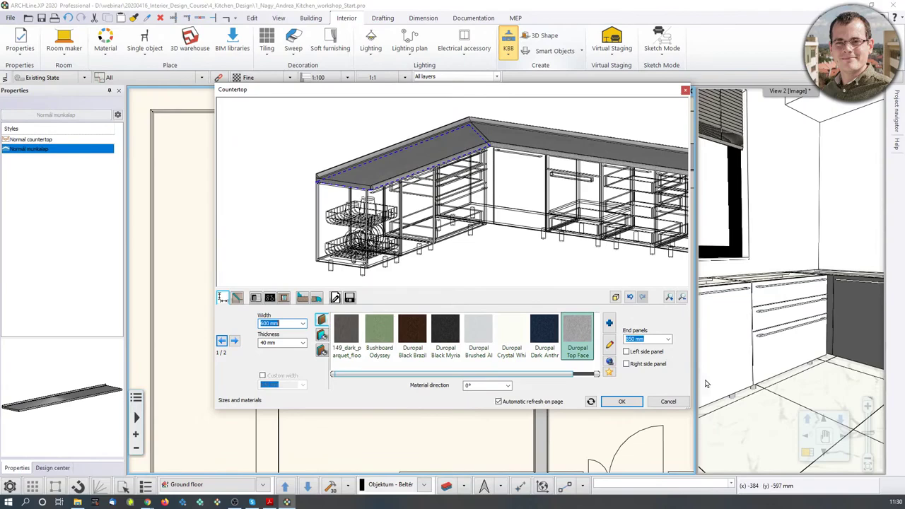
Step: Add a left side end panel to the countertop beside the dishwasher and set its height to 900 mm
left_click(627, 352)
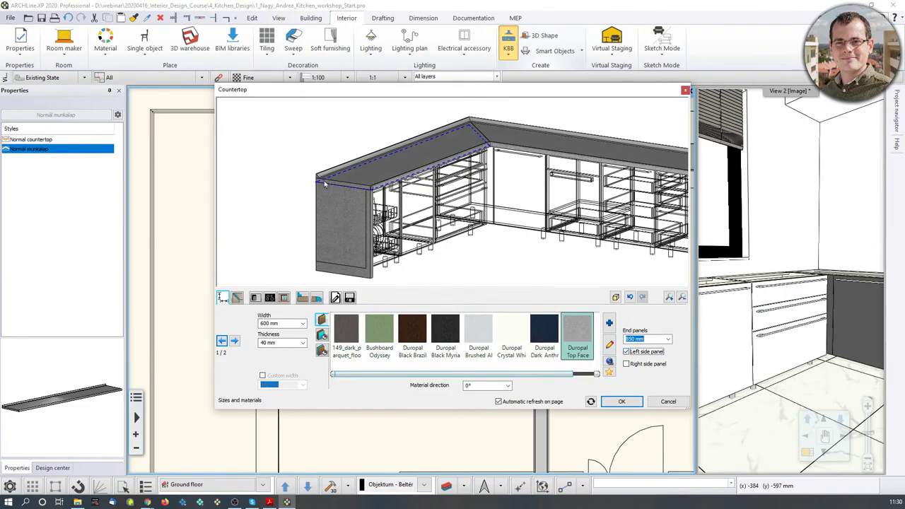
double_click(648, 339)
left_click_drag(648, 339, 617, 333)
type("400")
key("Return")
scroll(351, 192, "up", 5)
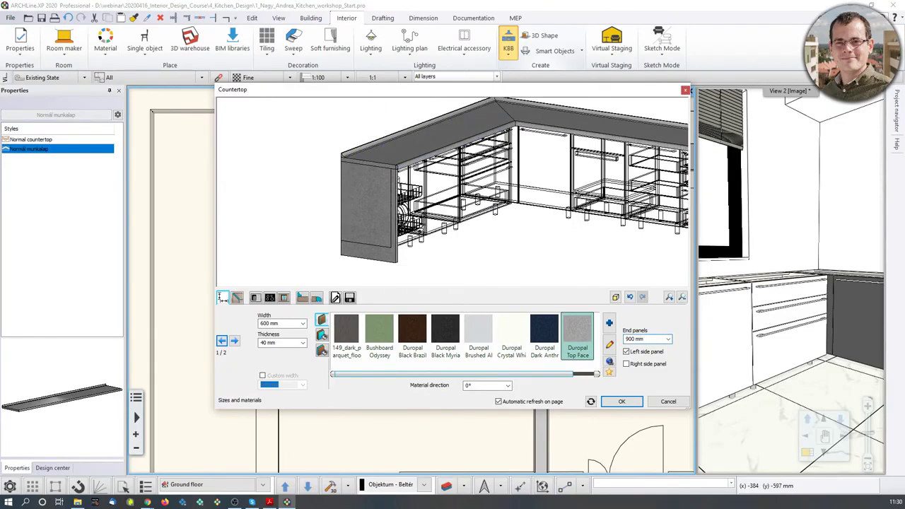
left_click_drag(456, 142, 465, 137)
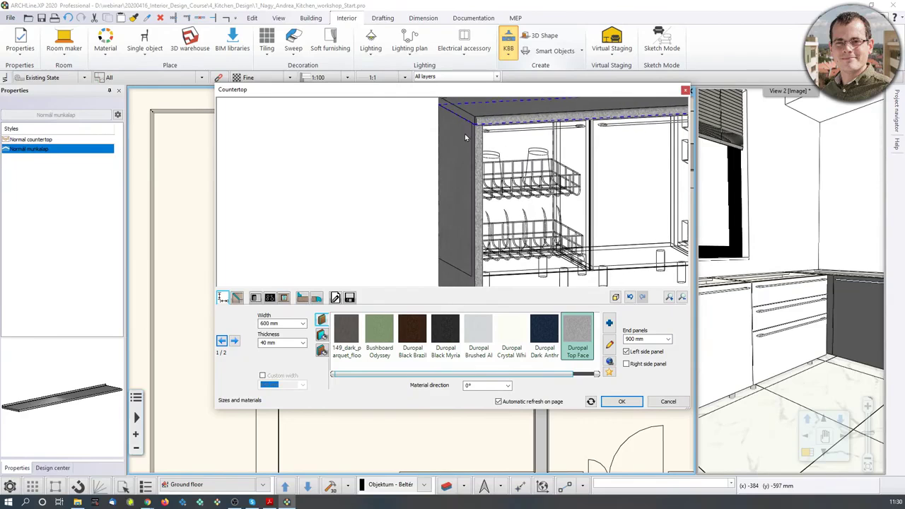
scroll(466, 198, "down", 2)
left_click_drag(465, 168, 491, 237)
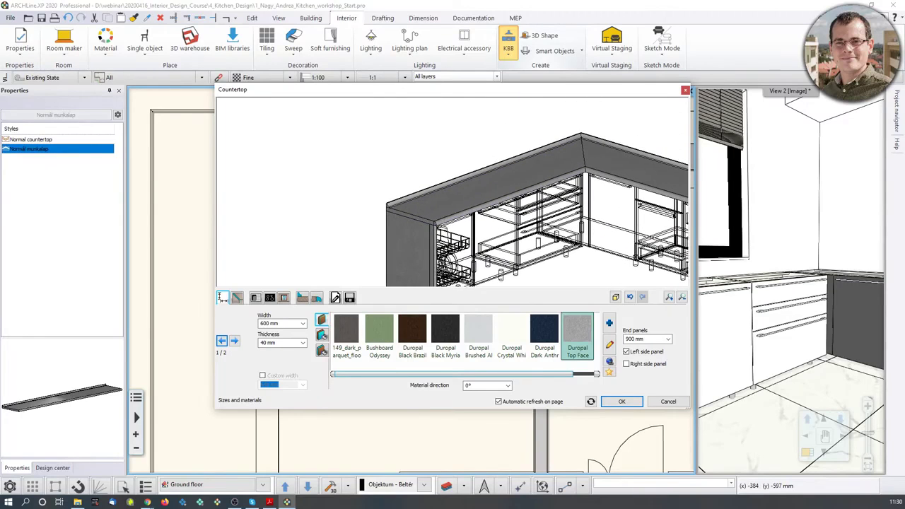
middle_click_drag(560, 224, 520, 215)
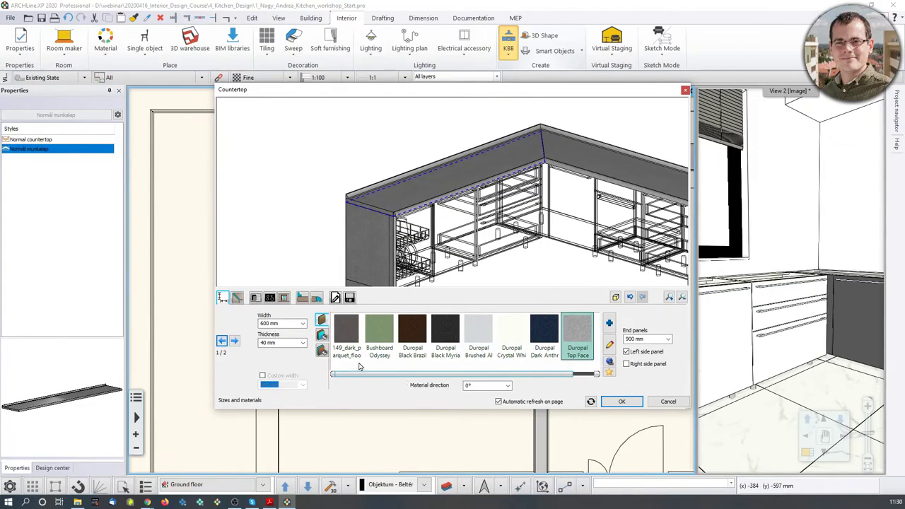
Step: Search the materials library for "walnut" and apply walnut light wood to the countertop
left_click(323, 337)
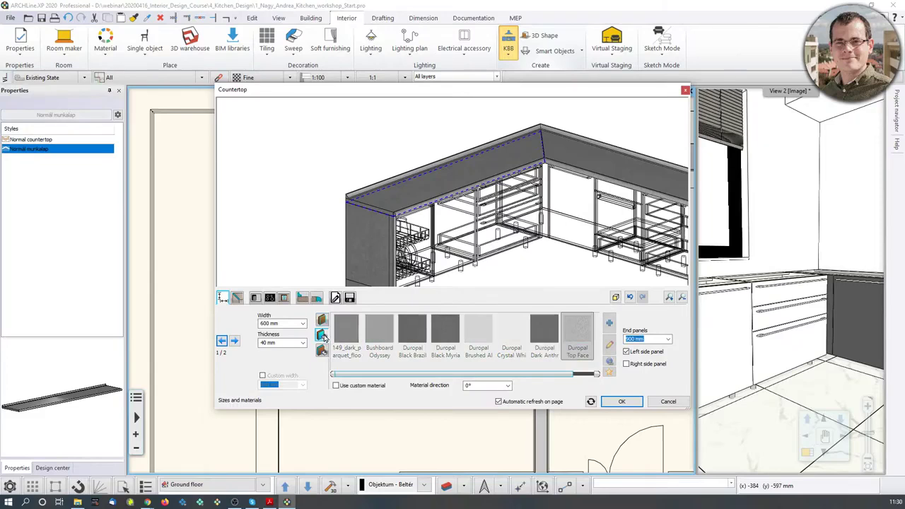
left_click(323, 322)
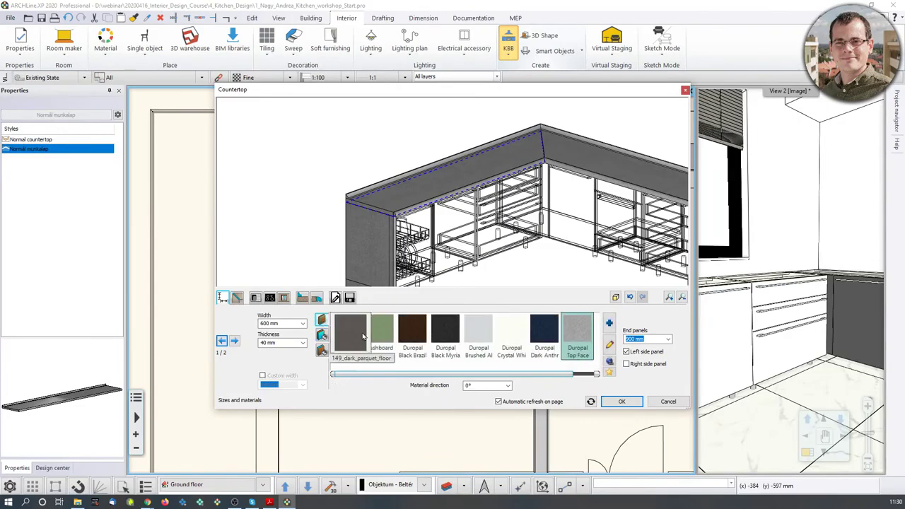
left_click(610, 323)
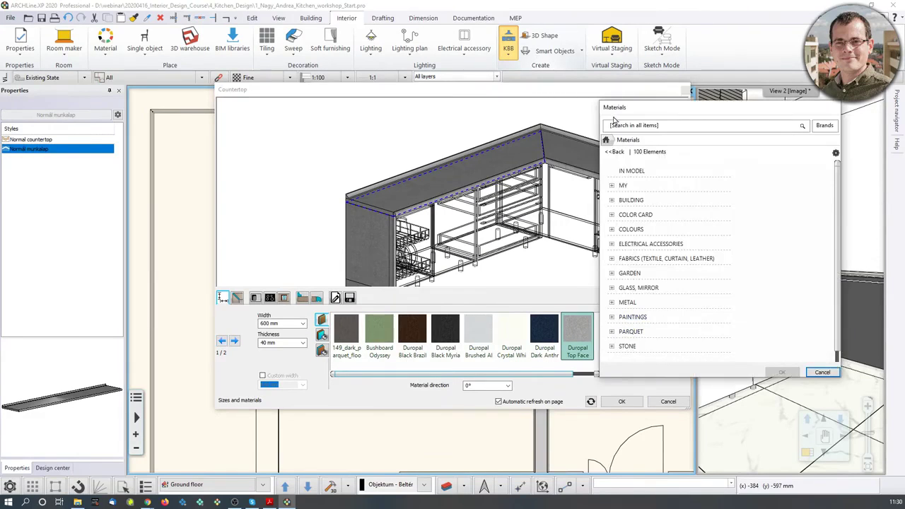
left_click(634, 127)
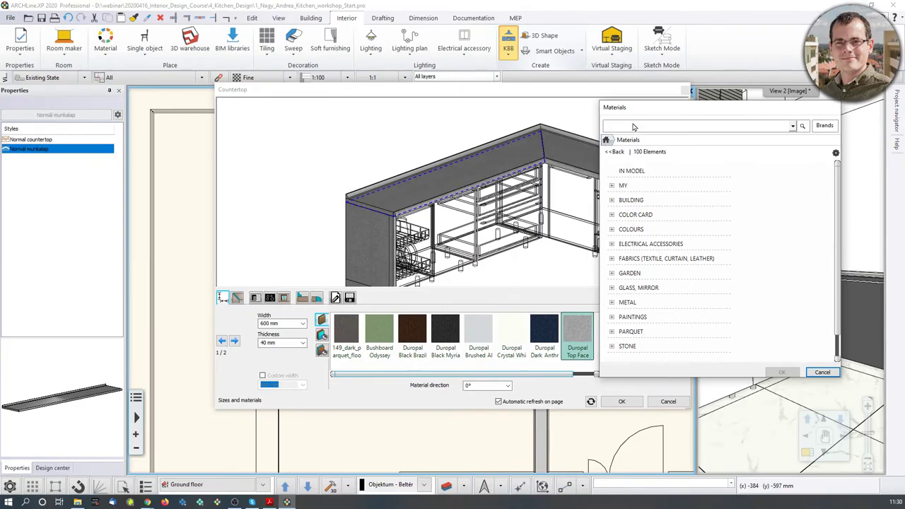
type("walnut")
key("Return")
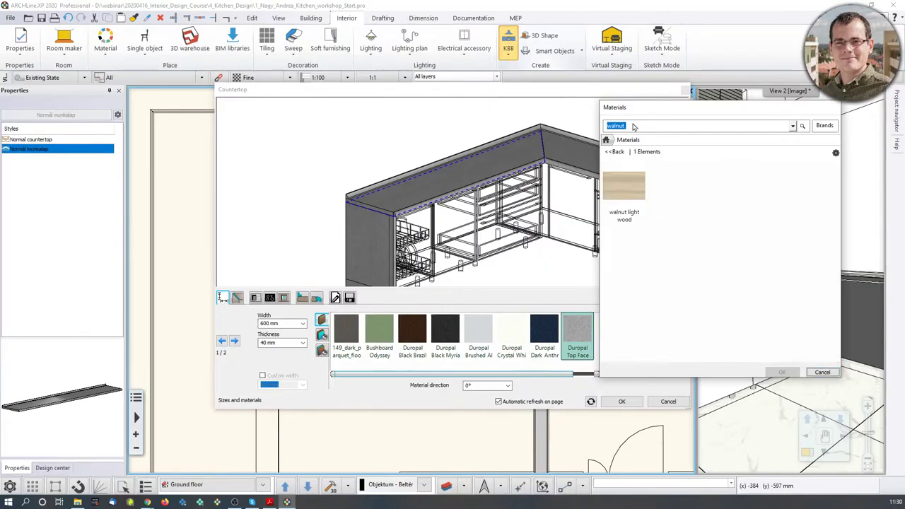
left_click(616, 191)
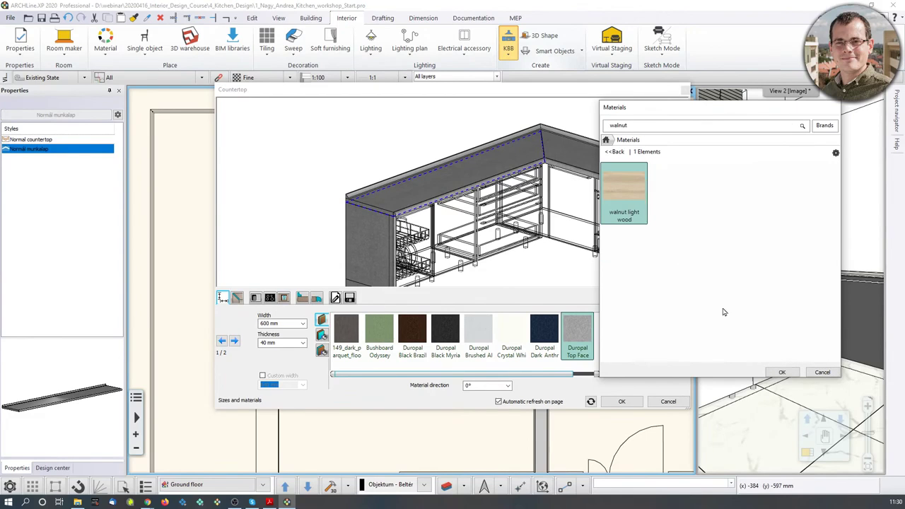
left_click(782, 372)
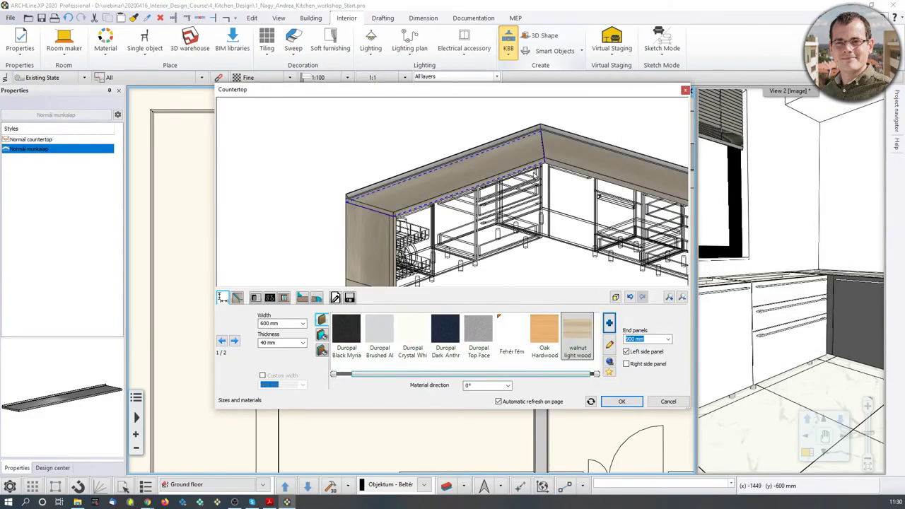
Step: Compare the joint types at the countertop's corner and set the joint to Joint 2
middle_click_drag(448, 194, 409, 189)
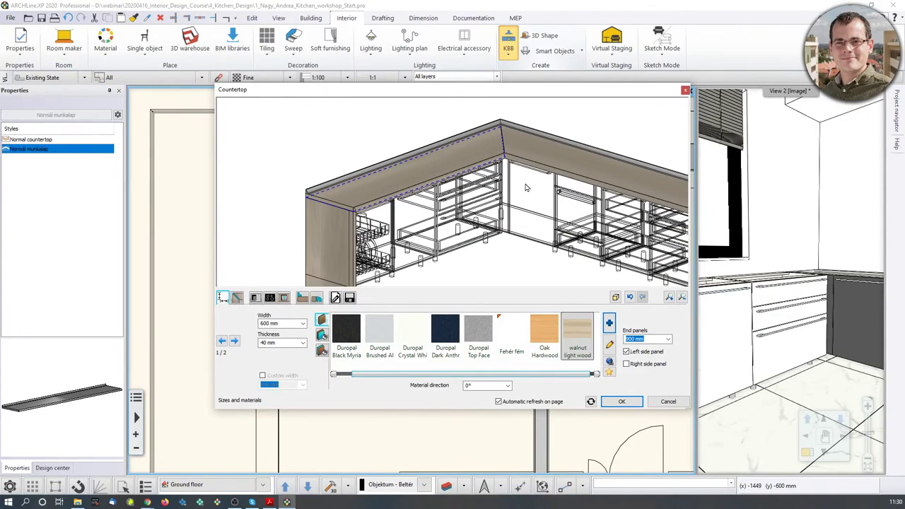
scroll(423, 232, "up", 2)
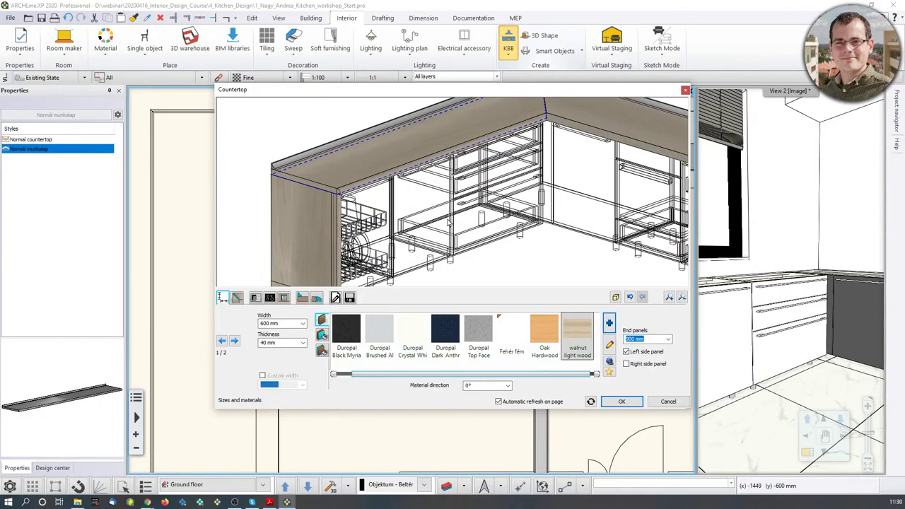
middle_click_drag(604, 219, 502, 209)
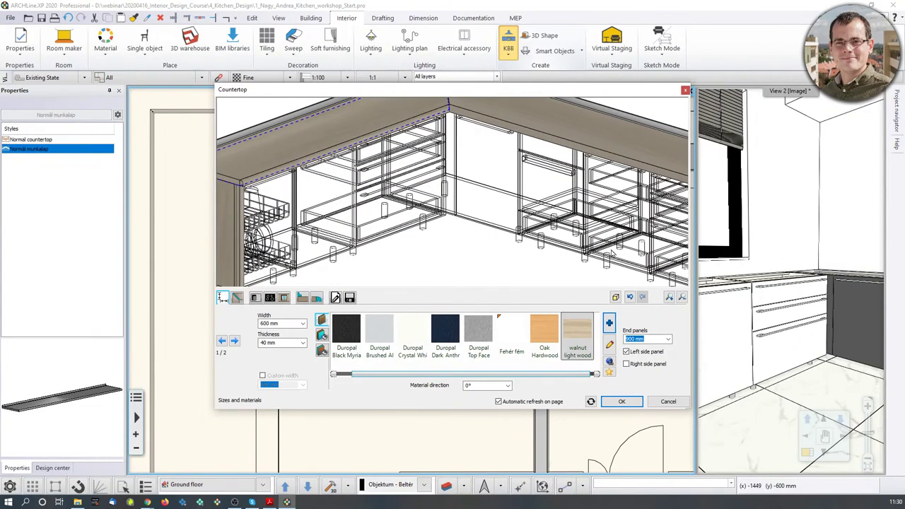
scroll(374, 192, "down", 3)
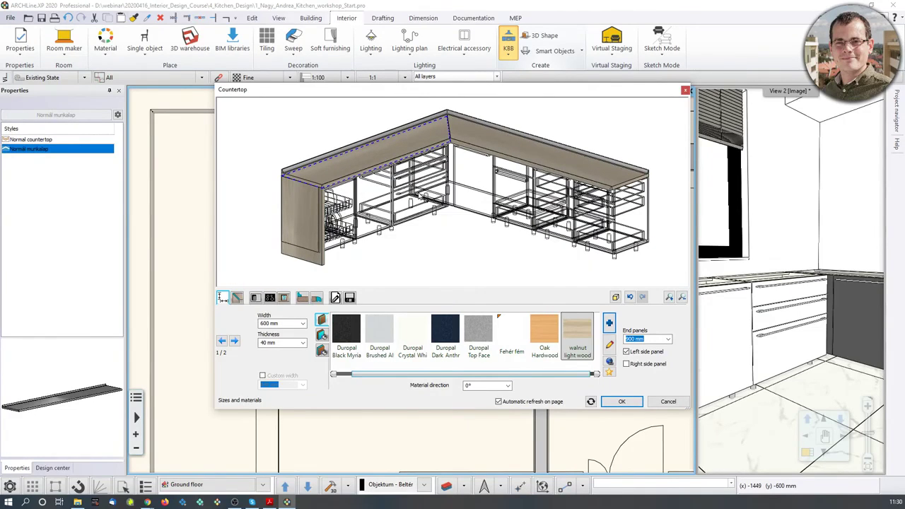
middle_click_drag(438, 159, 431, 188)
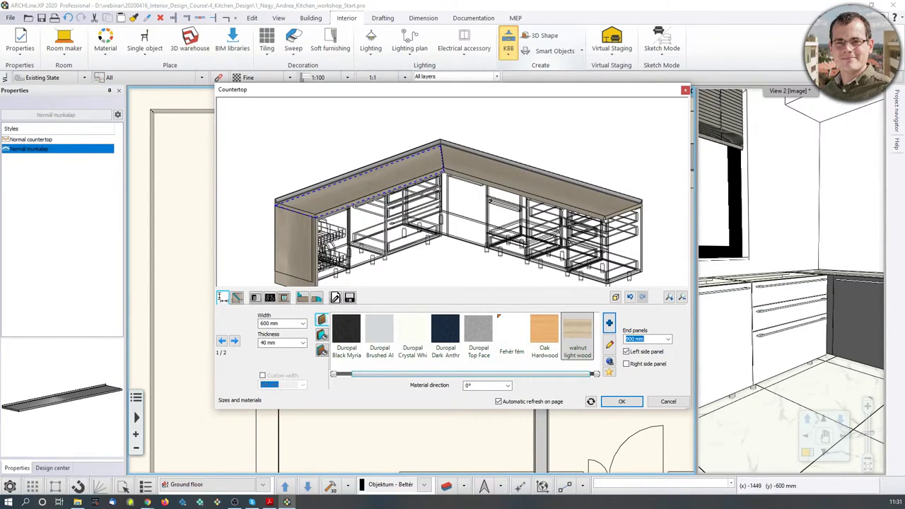
left_click(238, 298)
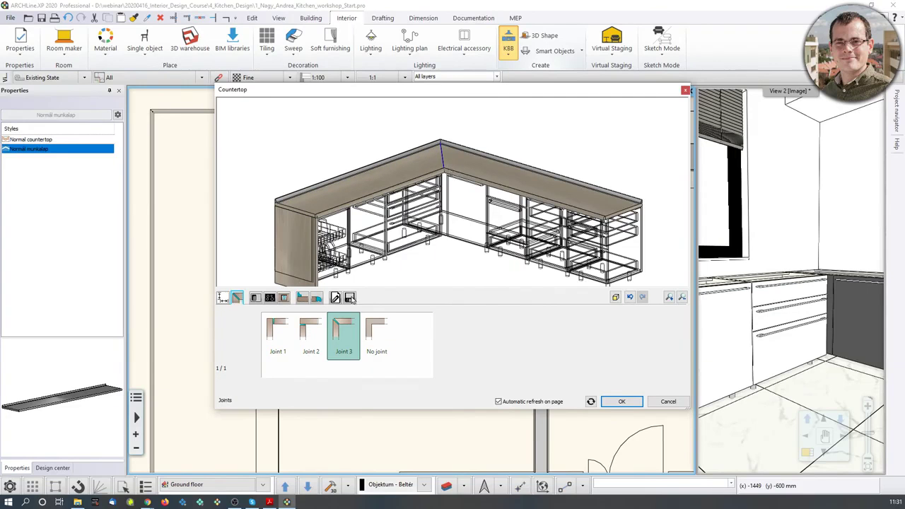
left_click(311, 340)
scroll(442, 176, "up", 3)
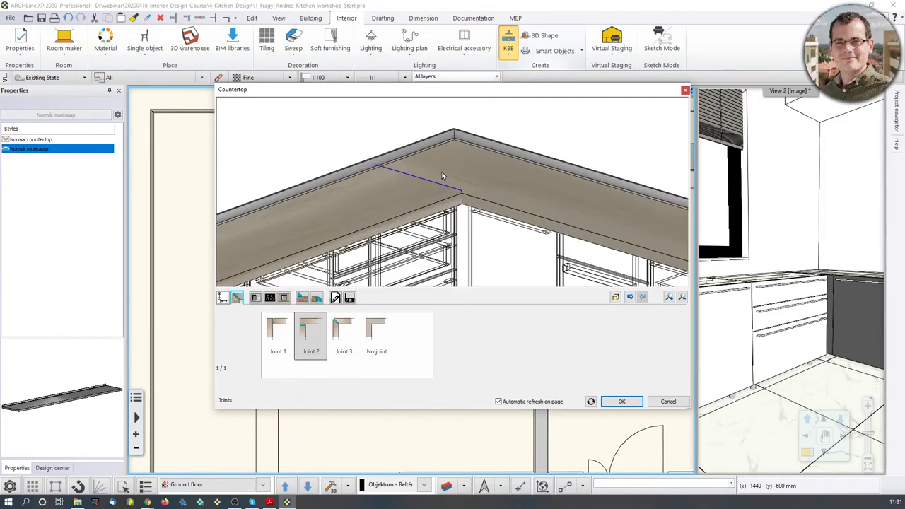
scroll(488, 196, "up", 2)
scroll(467, 187, "down", 5)
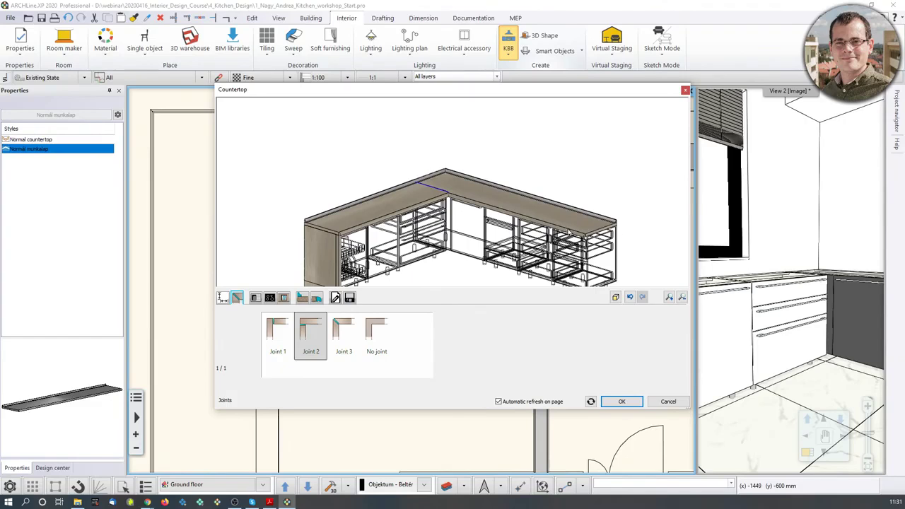
left_click(344, 338)
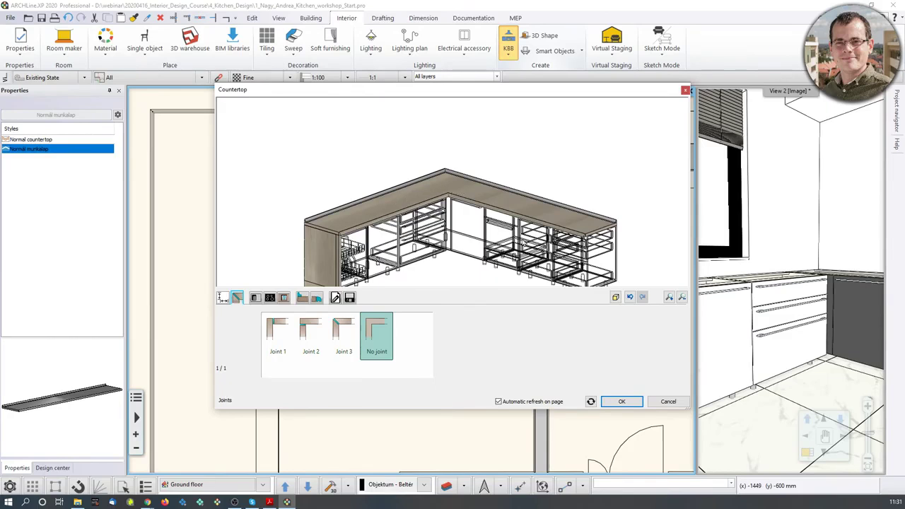
left_click(309, 332)
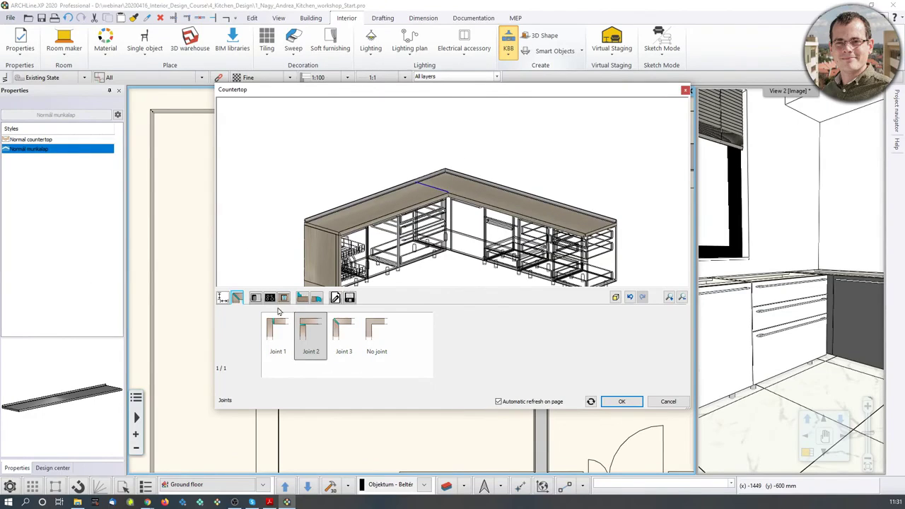
Step: Remove the wall strip from the back edge of the countertop
left_click(302, 298)
scroll(484, 203, "up", 3)
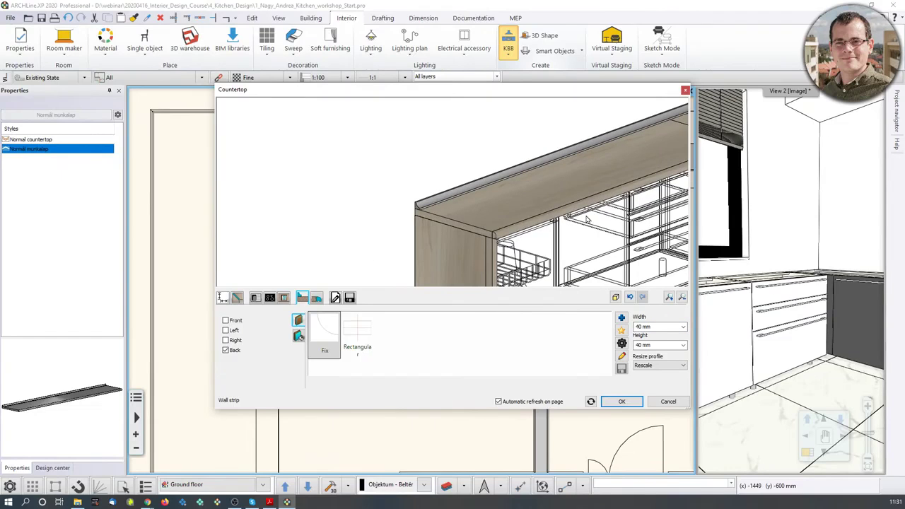
middle_click_drag(585, 216, 522, 223)
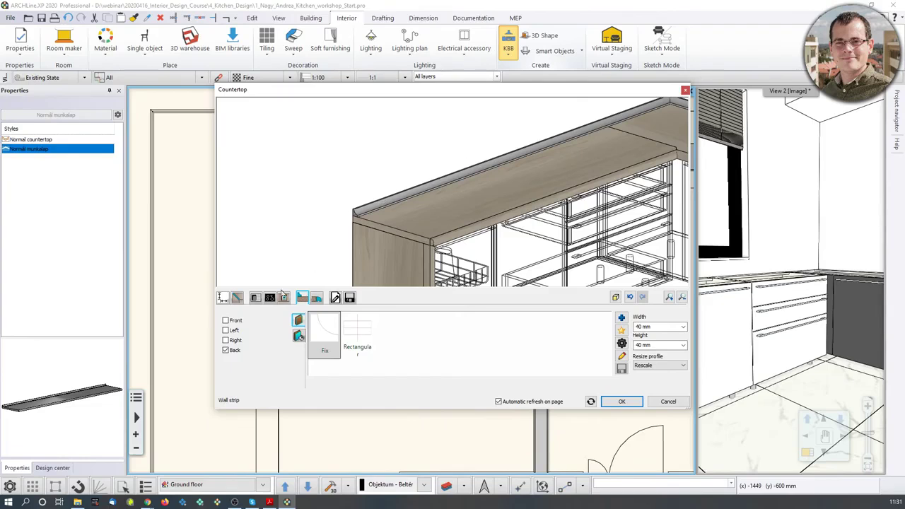
left_click(226, 350)
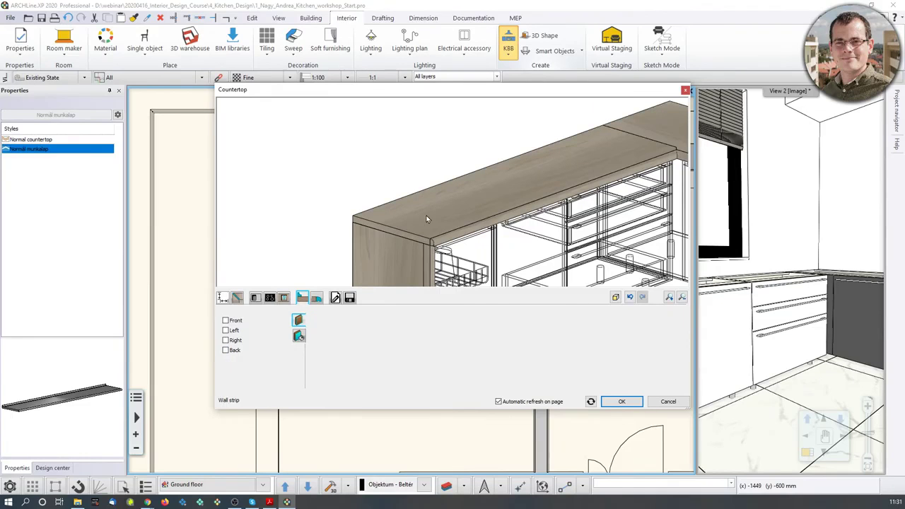
middle_click_drag(427, 219, 375, 214)
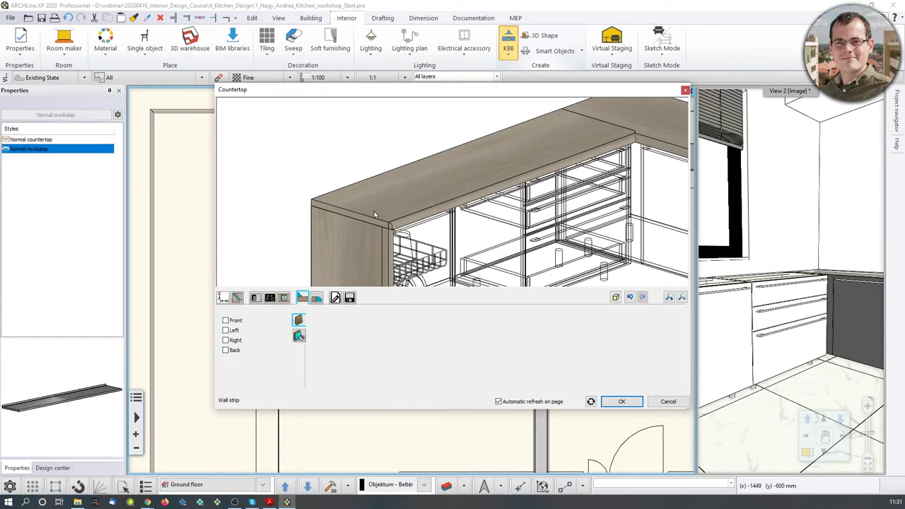
Step: Turn off the countertop edge profile along the front and apply the countertop settings
left_click(316, 297)
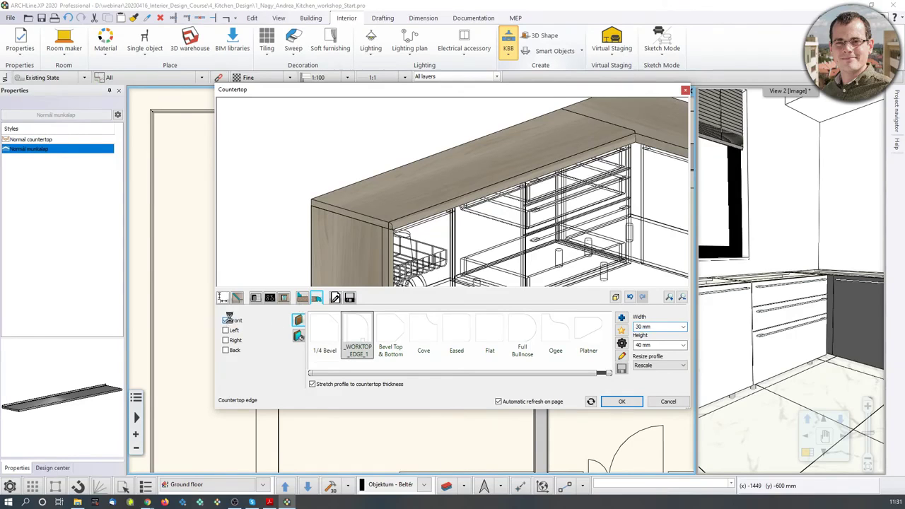
left_click(226, 320)
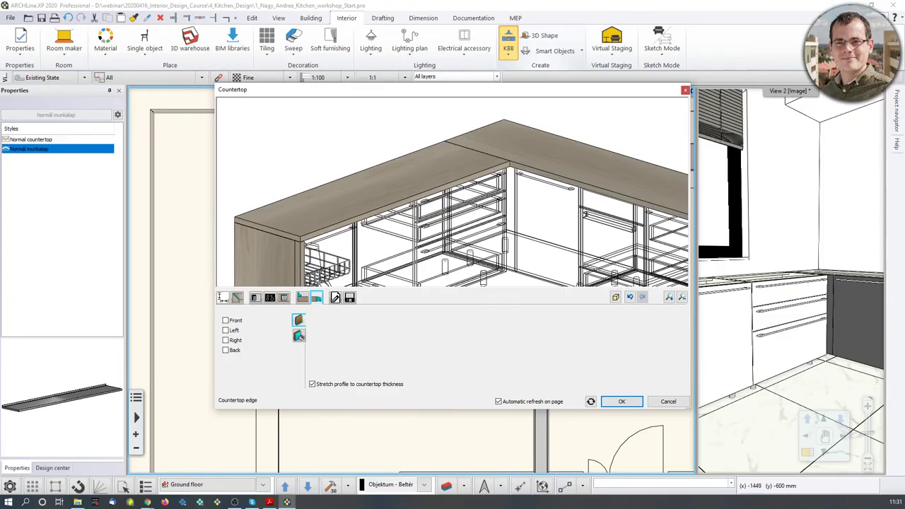
left_click(622, 402)
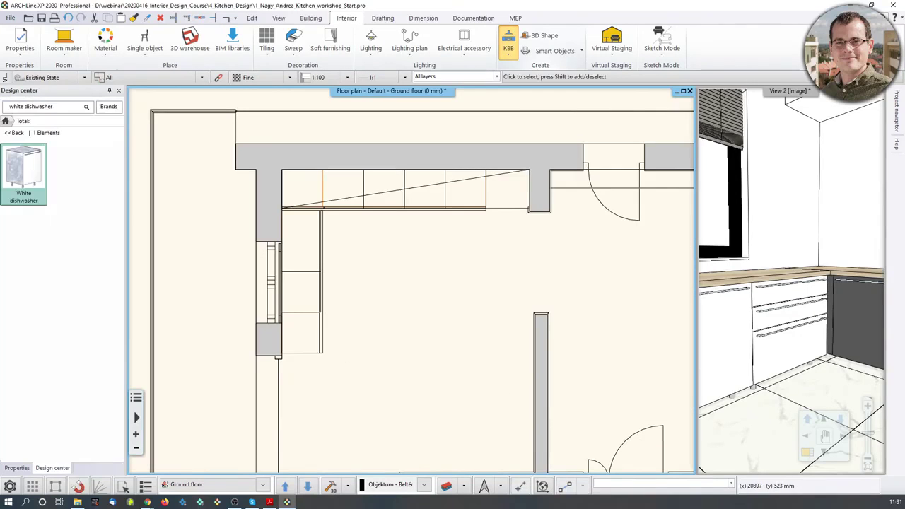
Step: Enlarge the 3D view and examine how the countertop's side panel meets the dishwasher cabinet
middle_click_drag(716, 338, 788, 351)
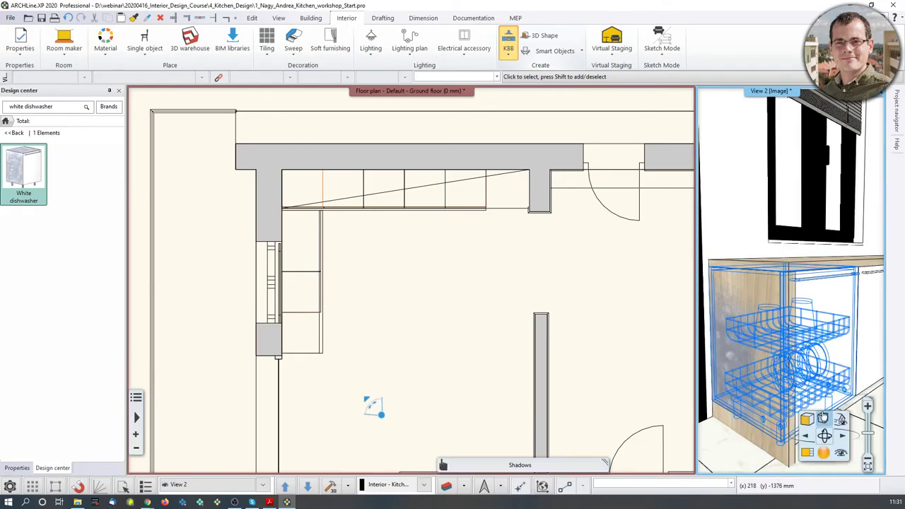
middle_click_drag(824, 416, 808, 469)
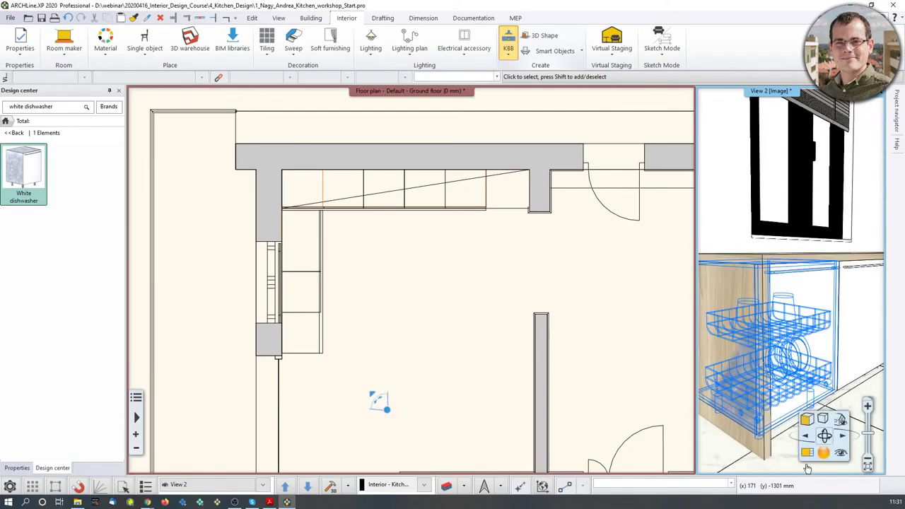
left_click(808, 454)
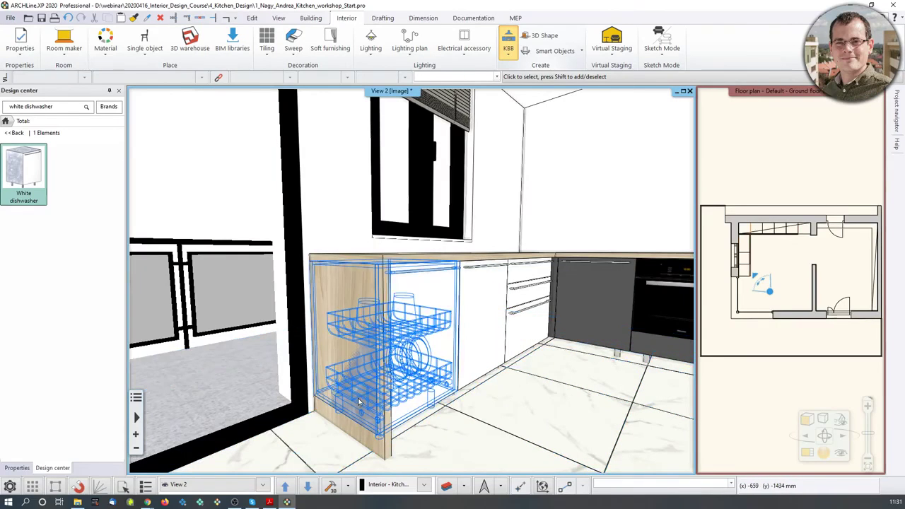
scroll(346, 403, "up", 5)
scroll(363, 347, "up", 3)
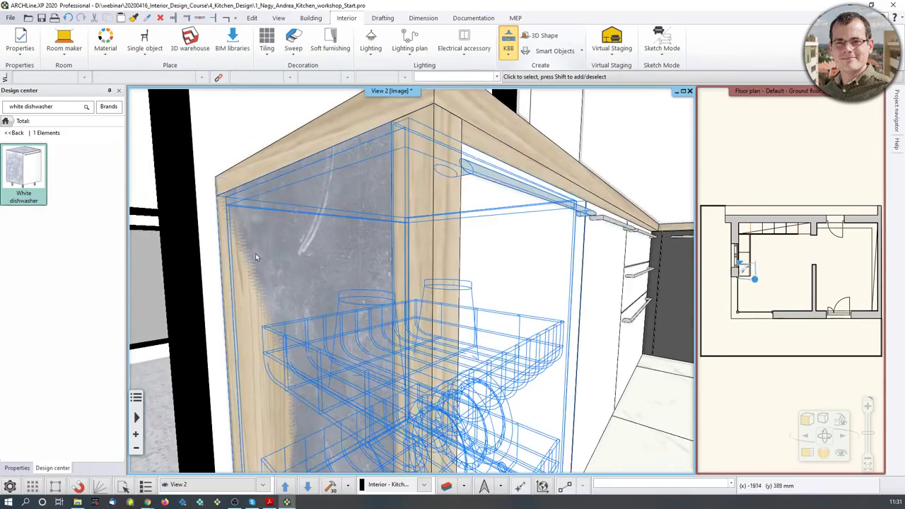
scroll(538, 265, "up", 3)
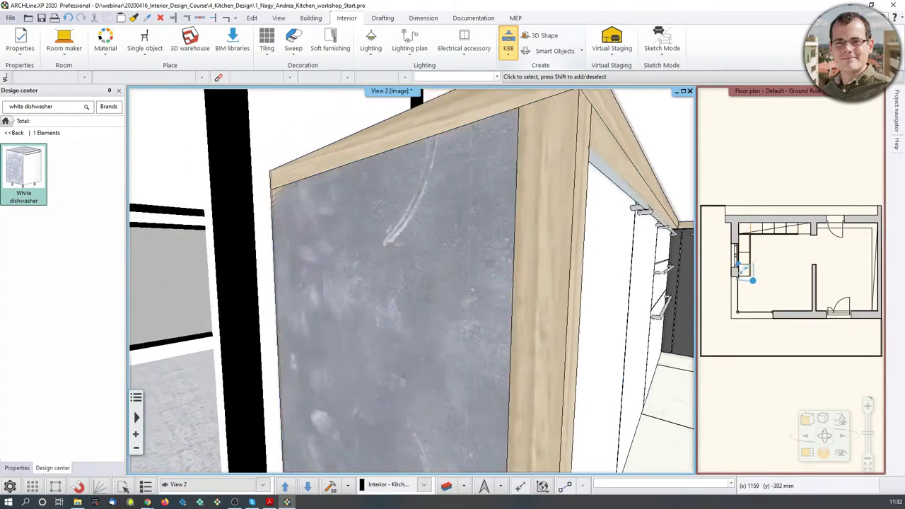
scroll(503, 359, "down", 8)
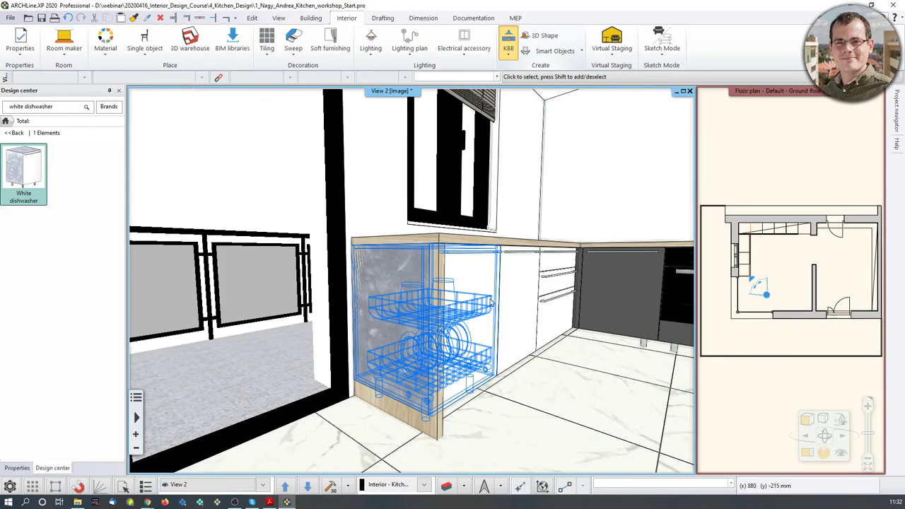
Step: Move the countertop's end node beside the dishwasher 40 mm outward along the window wall on the floor plan
left_click(749, 272)
scroll(751, 274, "up", 6)
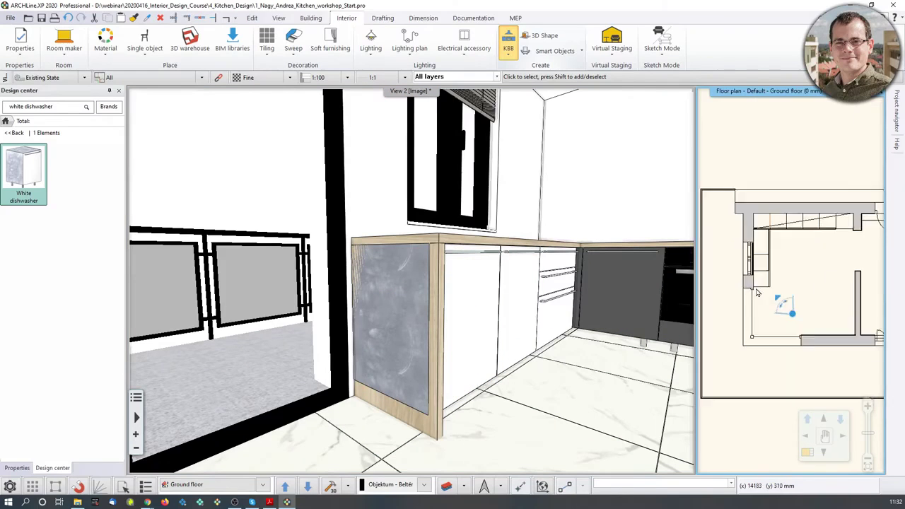
left_click(778, 304)
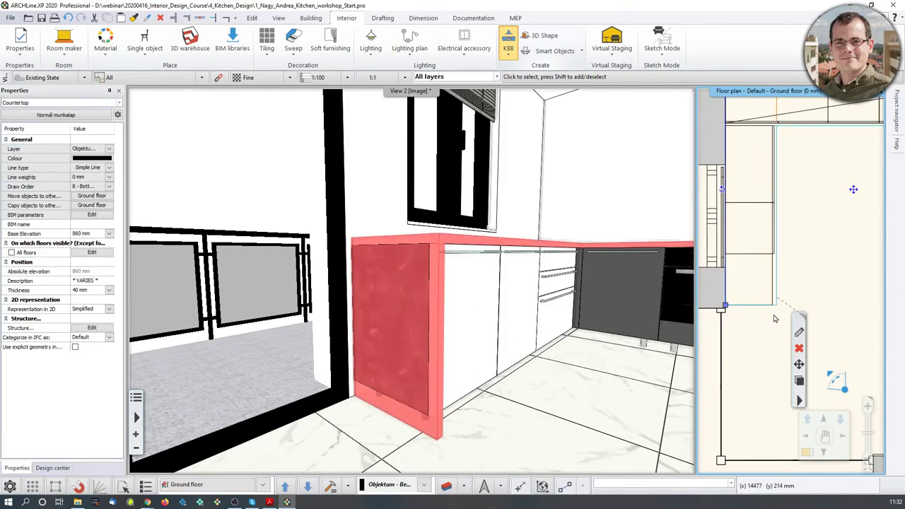
middle_click_drag(753, 143, 742, 202)
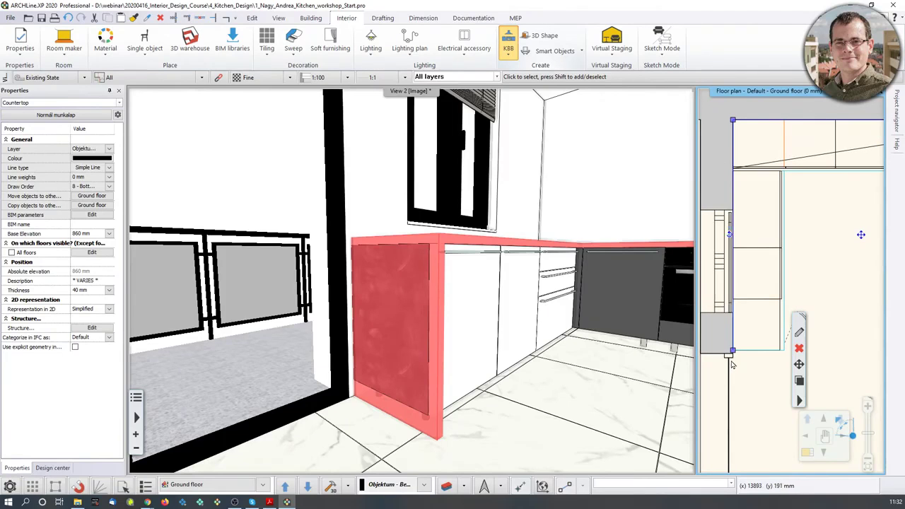
middle_click_drag(736, 375, 750, 311)
scroll(749, 313, "up", 2)
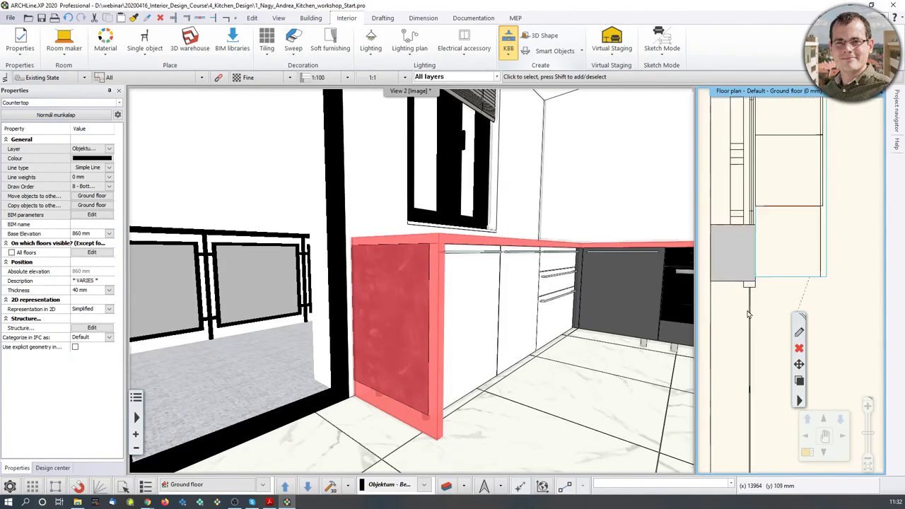
left_click(764, 268)
left_click(779, 275)
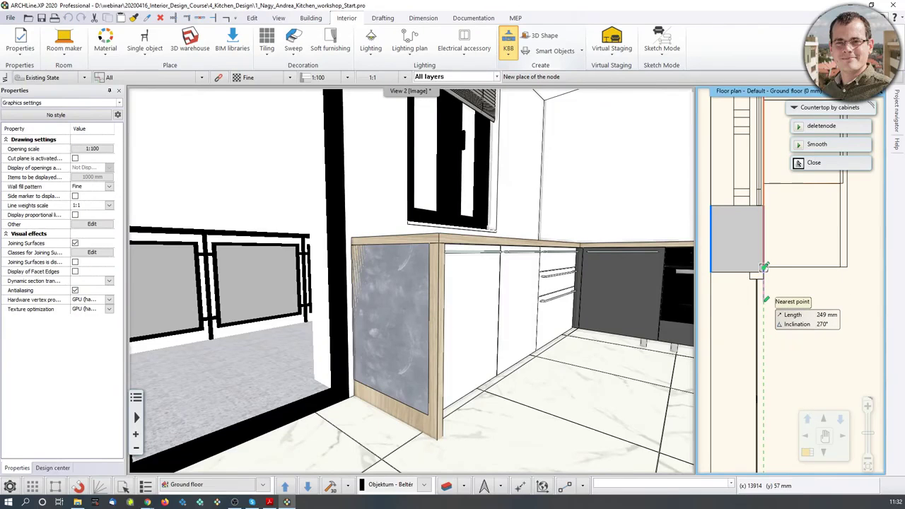
type("40")
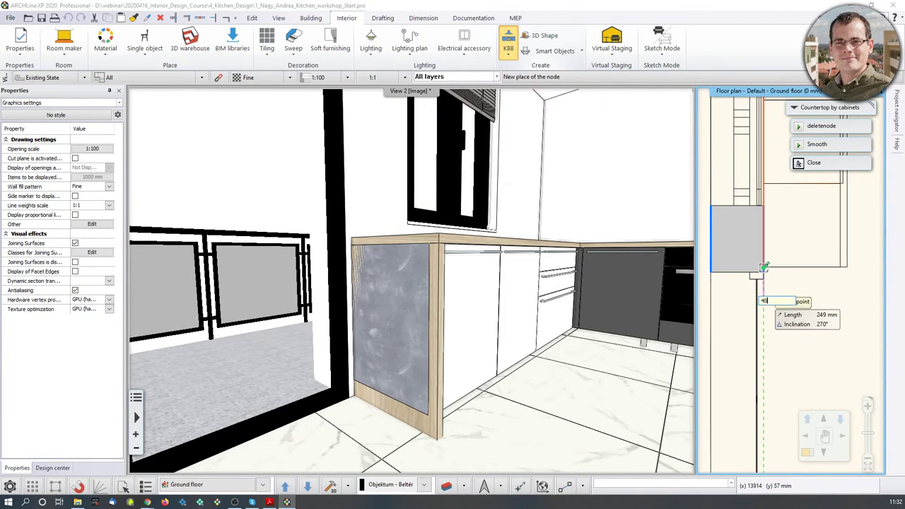
key("Return")
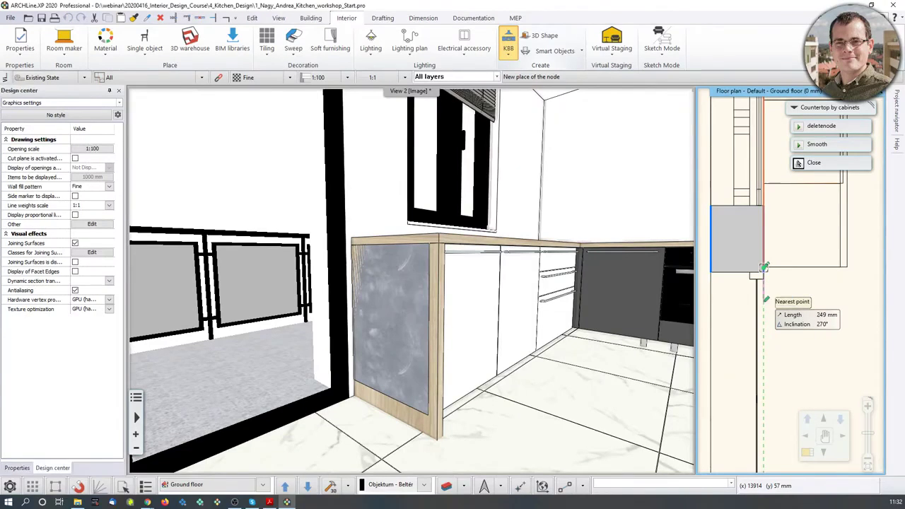
scroll(412, 322, "up", 1)
key("Escape")
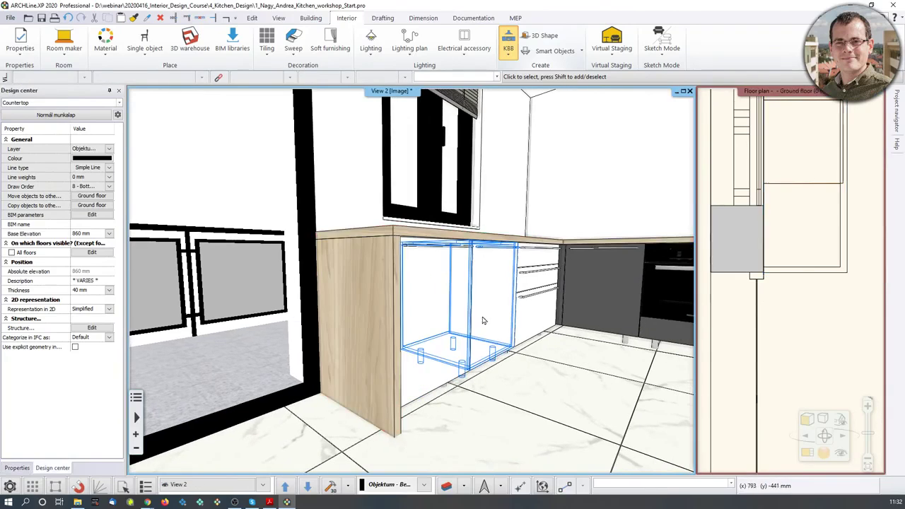
middle_click_drag(484, 320, 410, 364)
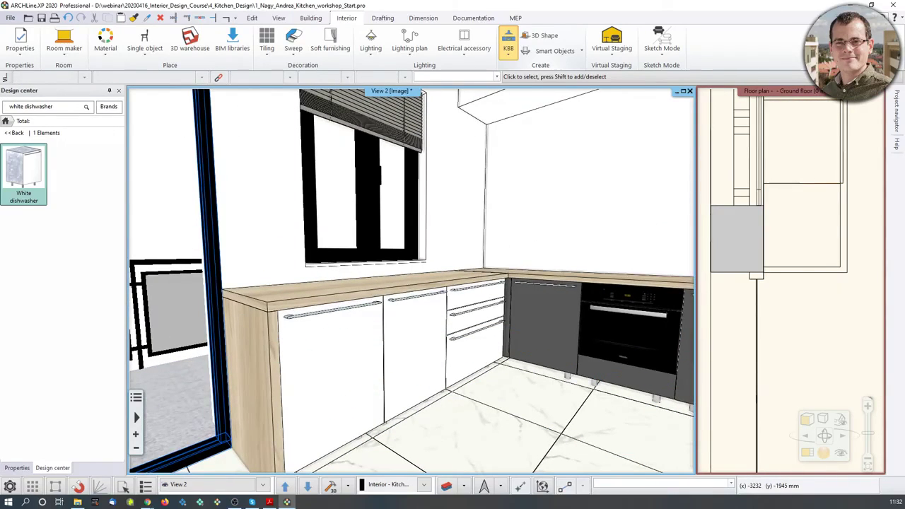
Step: Select the L-shaped countertop on the floor plan and open its settings for editing
left_click(838, 278)
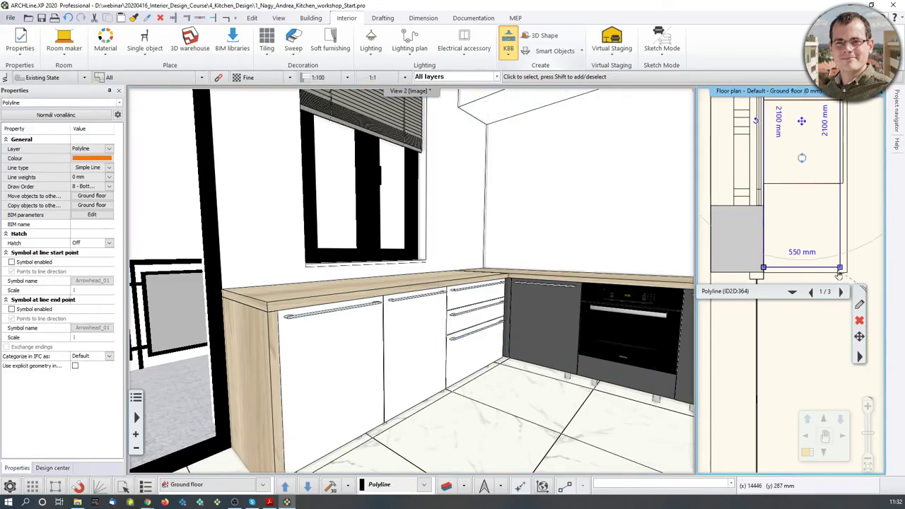
left_click(799, 275)
scroll(792, 278, "down", 3)
scroll(791, 208, "down", 1)
middle_click_drag(789, 161, 745, 230)
middle_click_drag(834, 179, 779, 186)
scroll(778, 186, "down", 1)
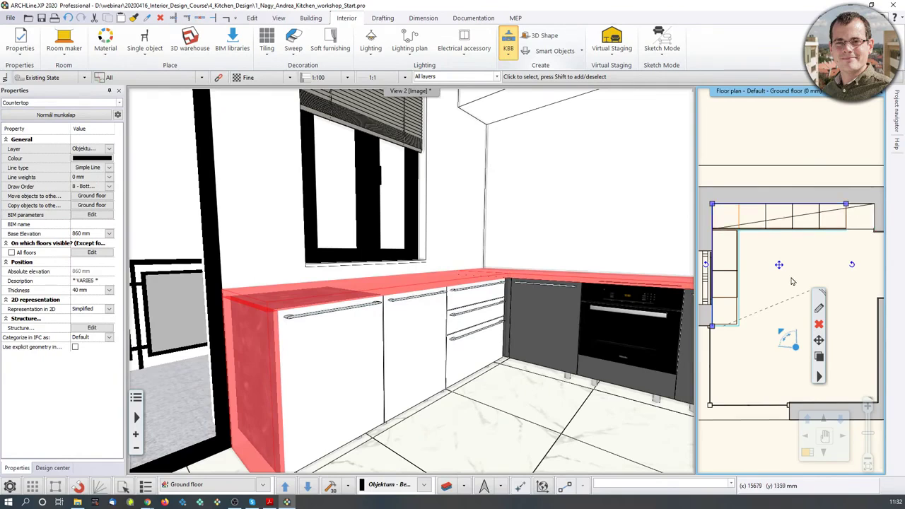
middle_click_drag(793, 279, 813, 233)
left_click(819, 312)
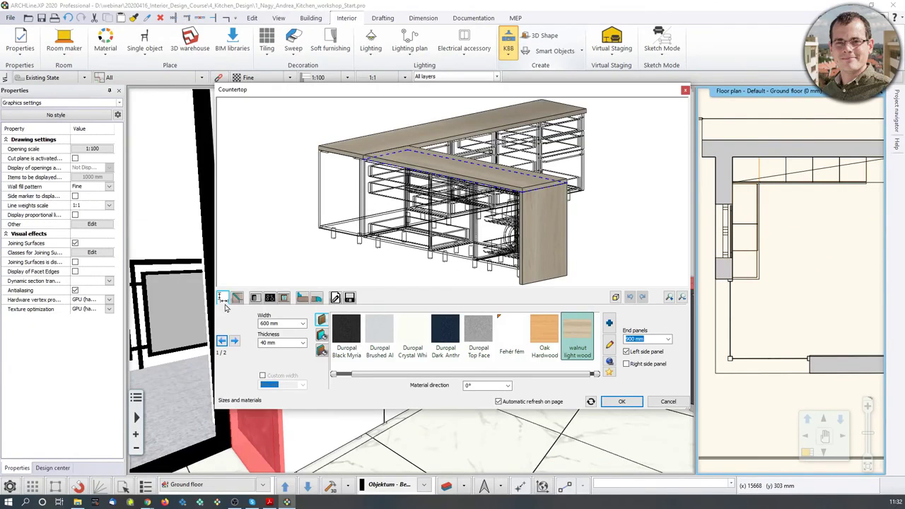
Step: Add the Kennon one-basin sink to the countertop section along the window wall
left_click_drag(480, 222, 353, 228)
left_click_drag(597, 185, 415, 196)
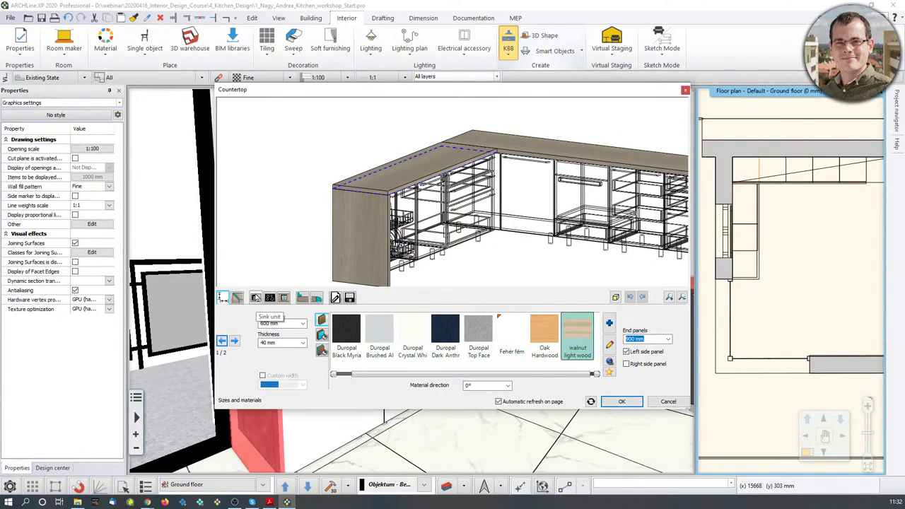
left_click(257, 298)
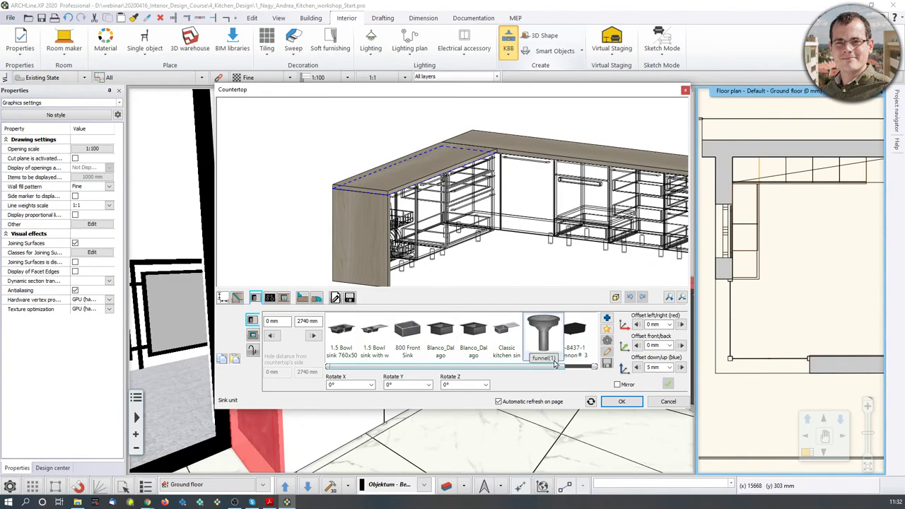
scroll(563, 368, "down", 4)
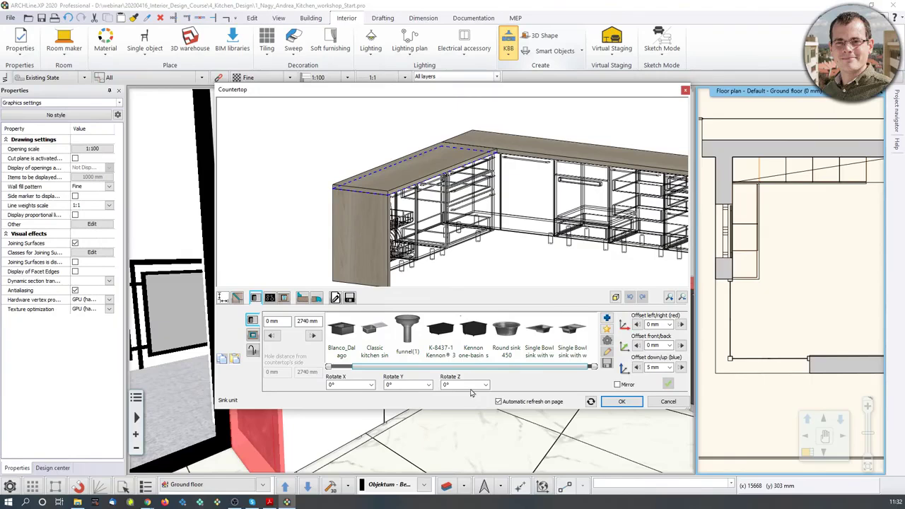
left_click(474, 332)
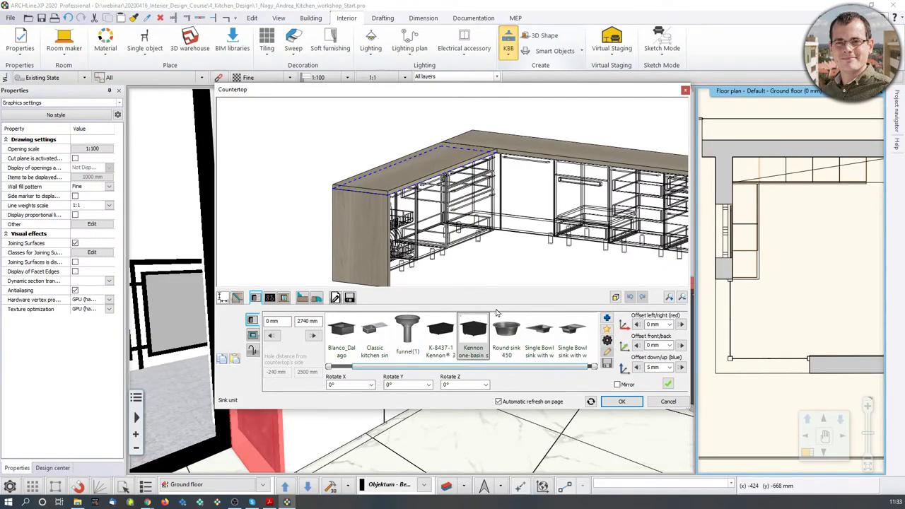
left_click(668, 384)
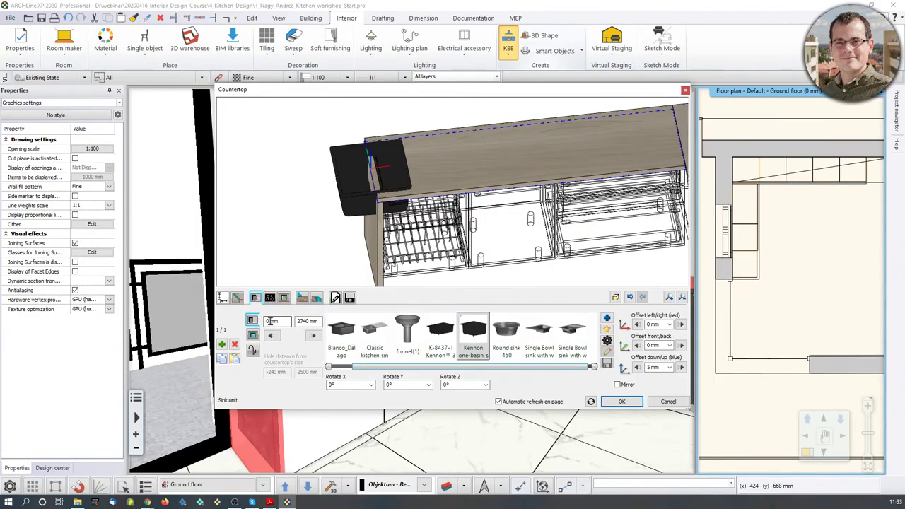
Step: Set the sink's distance from the countertop's dishwasher end to 940 mm
double_click(271, 321)
key("Return")
middle_click_drag(563, 222, 565, 201)
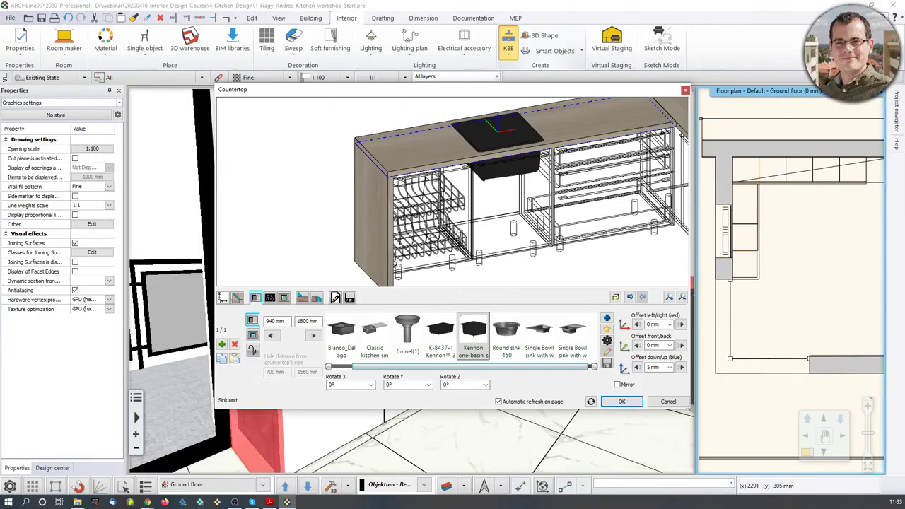
Step: Add the Cotterman tap to the sink and set its front/back offset to 10 mm
left_click(253, 351)
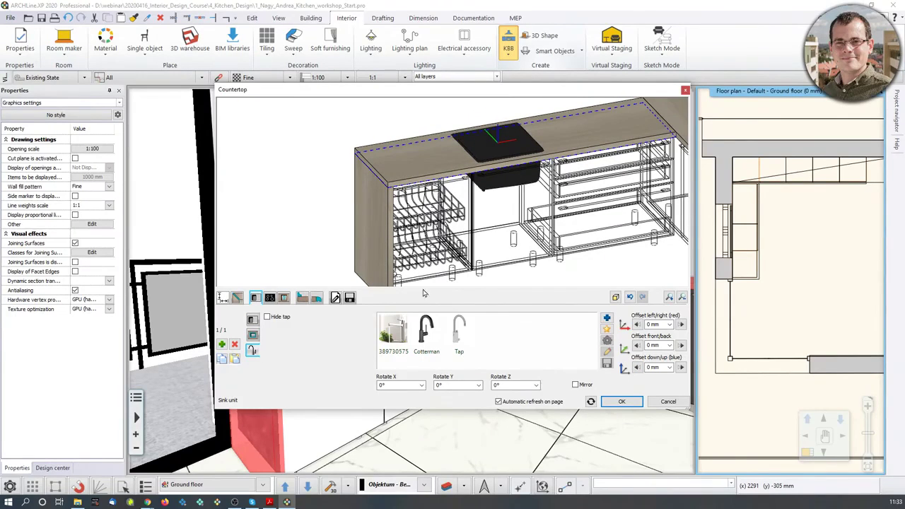
left_click(429, 339)
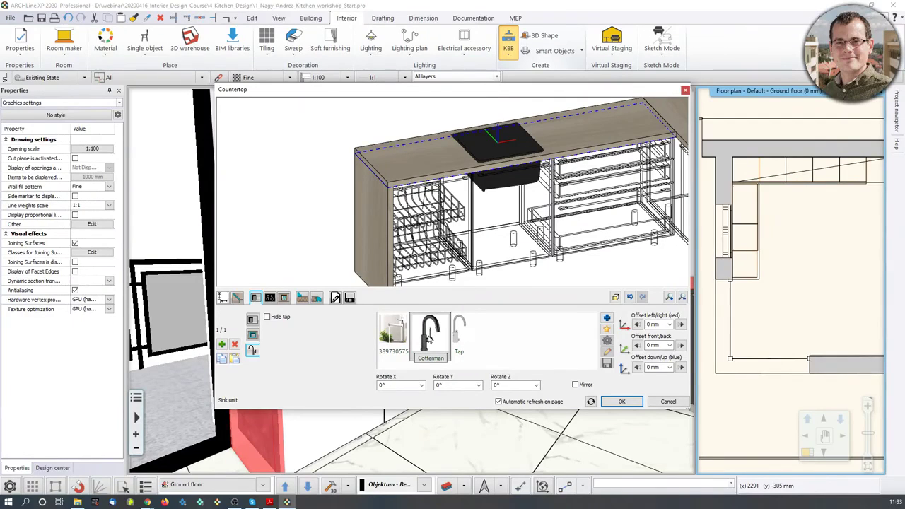
middle_click_drag(495, 162, 486, 186)
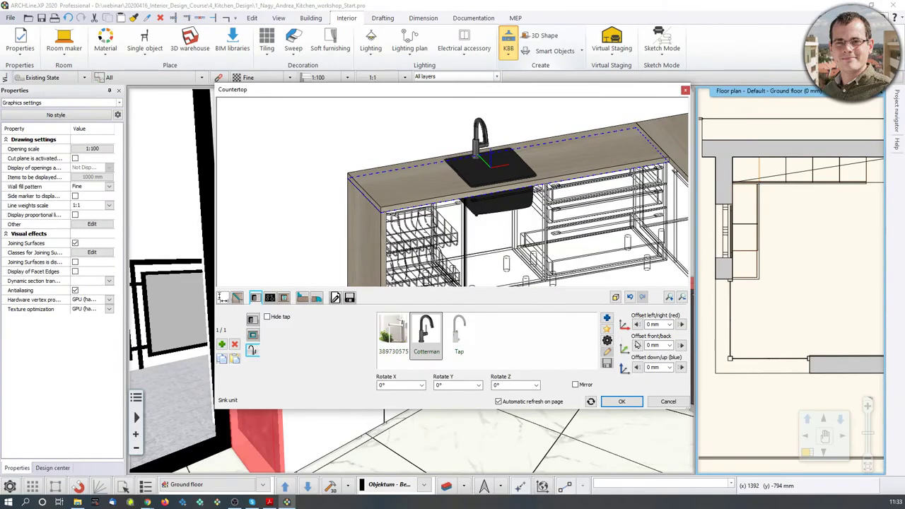
left_click(681, 345)
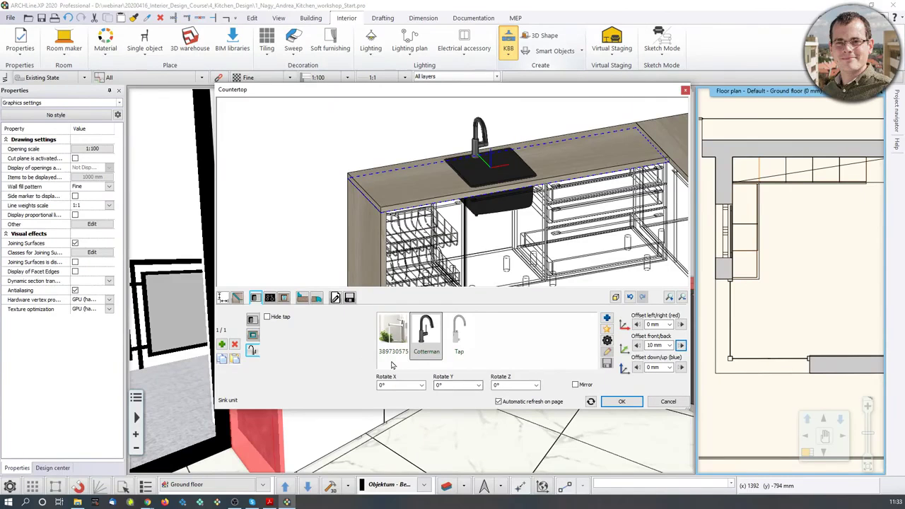
Step: Add the second glass ceramic hob in the library to the countertop section with the sink
middle_click_drag(498, 235, 426, 230, "shift")
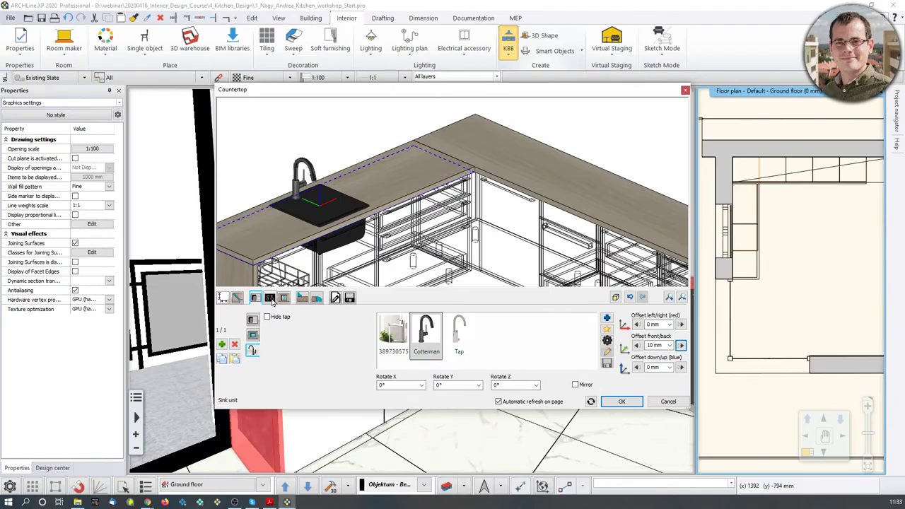
left_click(270, 298)
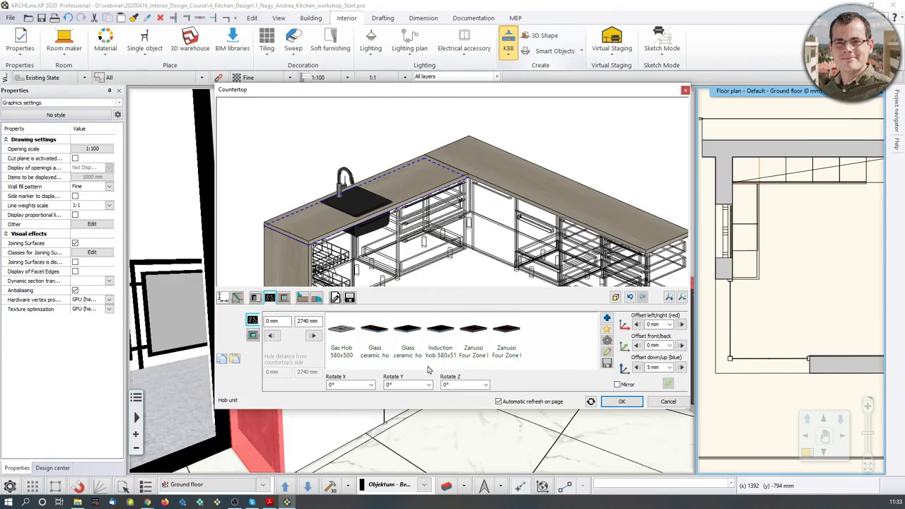
left_click(417, 337)
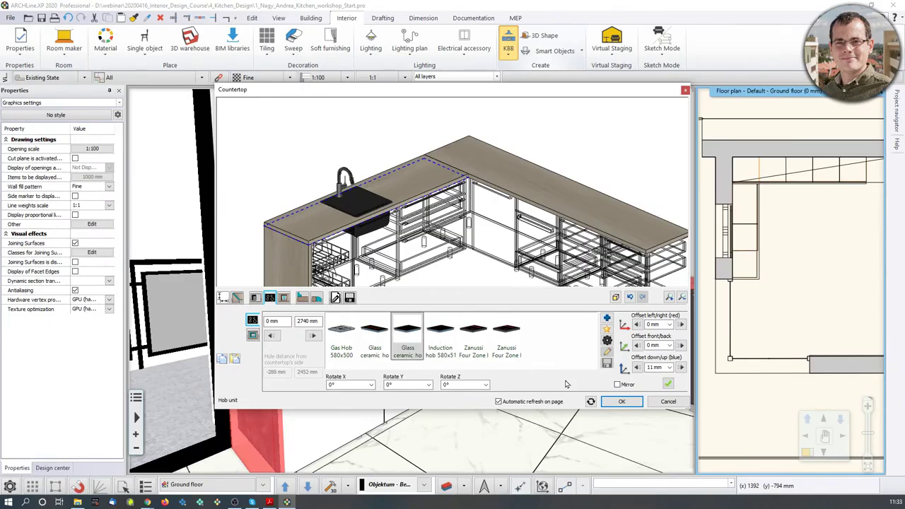
left_click(666, 384)
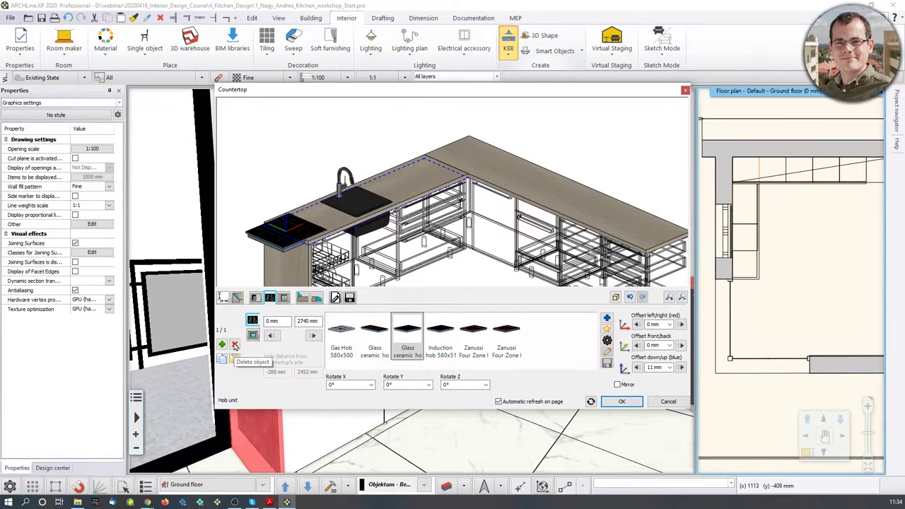
Step: Replace the glass ceramic hob with the induction hob on the other countertop section, at a distance of 1500 mm from the corner end
left_click(235, 345)
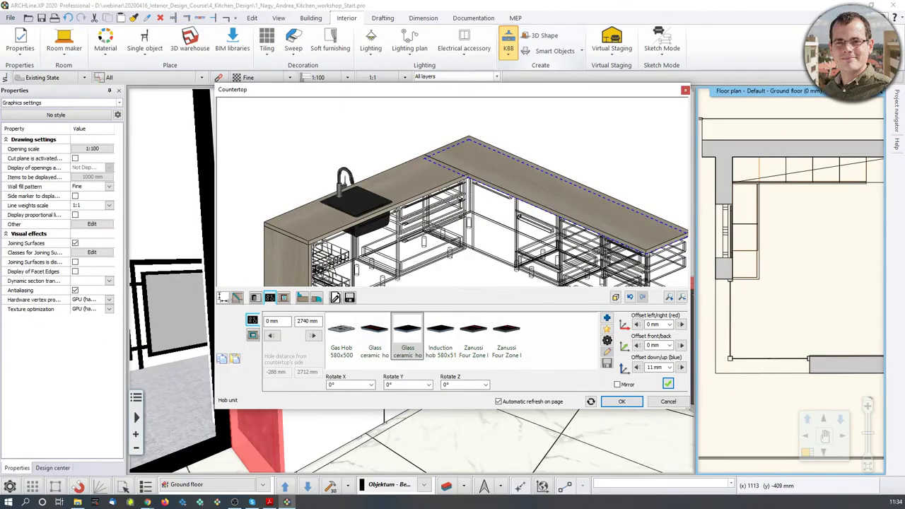
left_click(442, 340)
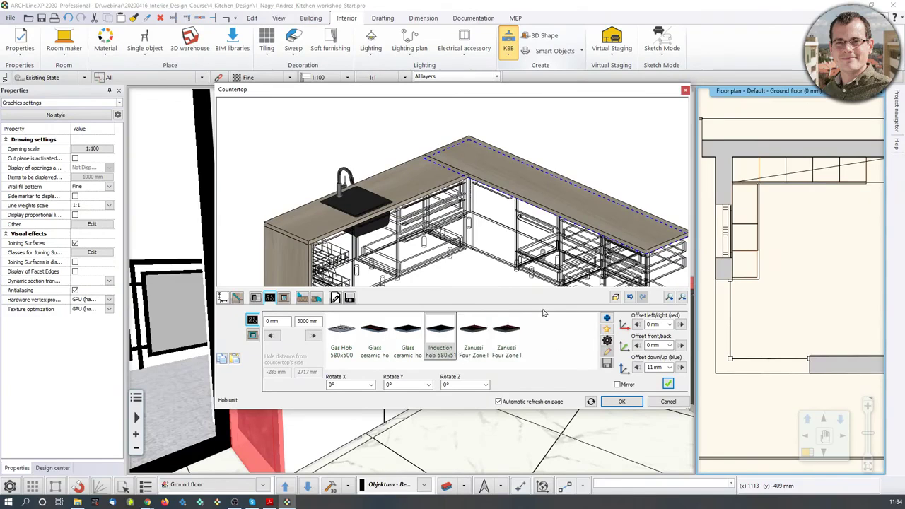
left_click(668, 384)
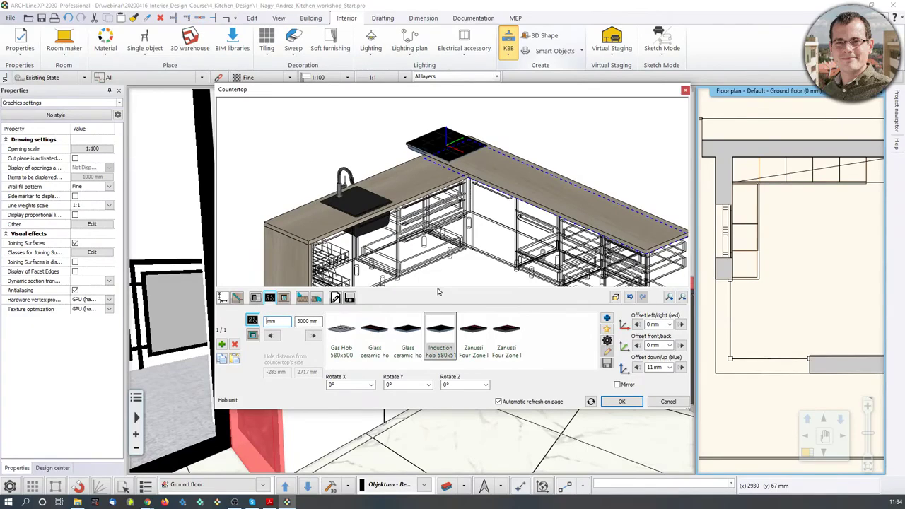
type("1500")
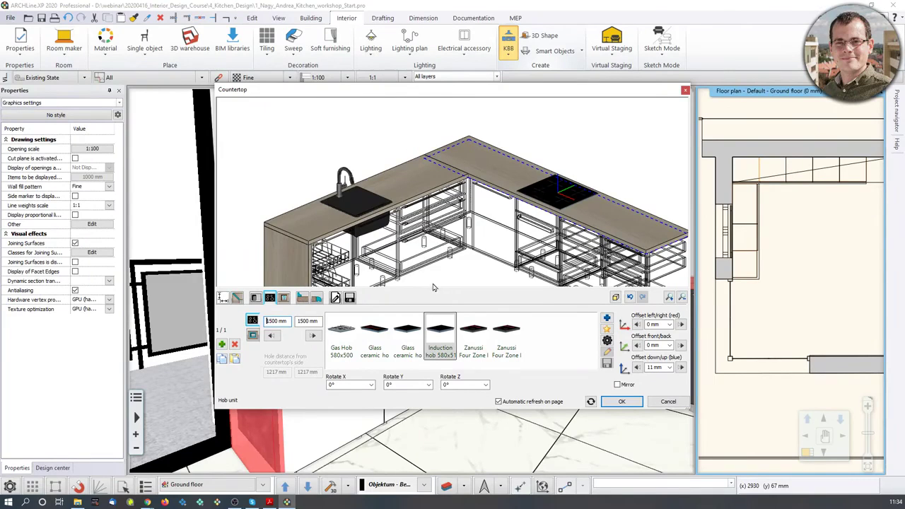
Step: Set the induction hob's front/back offset to 10 mm and its down/up offset to 5 mm
left_click(681, 346)
middle_click_drag(555, 240, 568, 190)
scroll(551, 216, "up", 3)
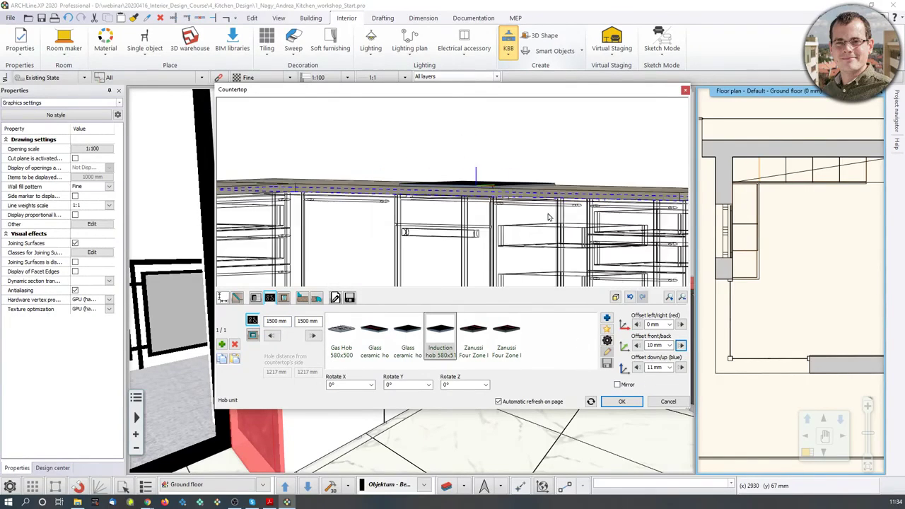
scroll(504, 197, "up", 2)
double_click(654, 367)
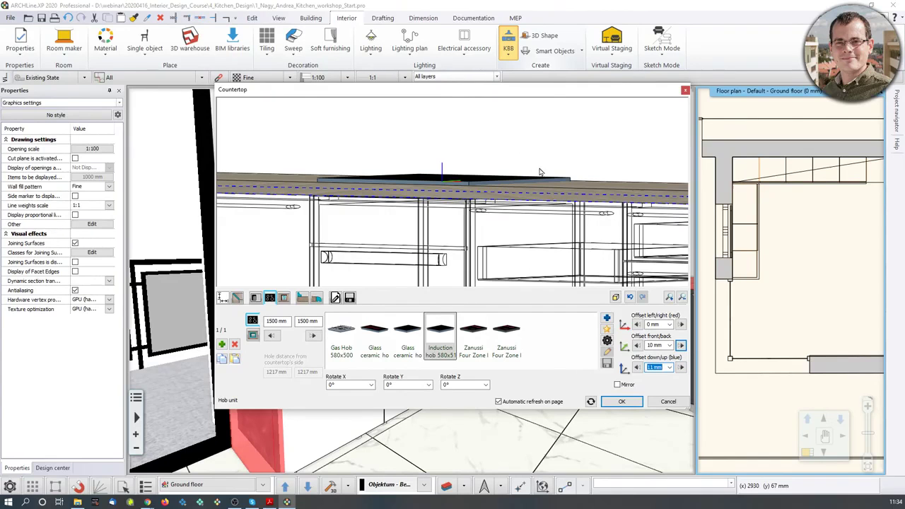
scroll(438, 190, "up", 2)
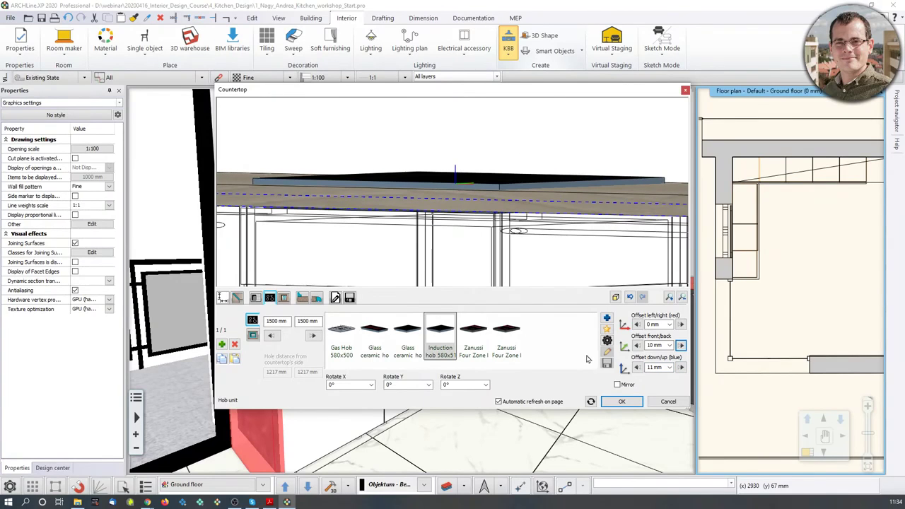
double_click(654, 367)
type("5")
key("Return")
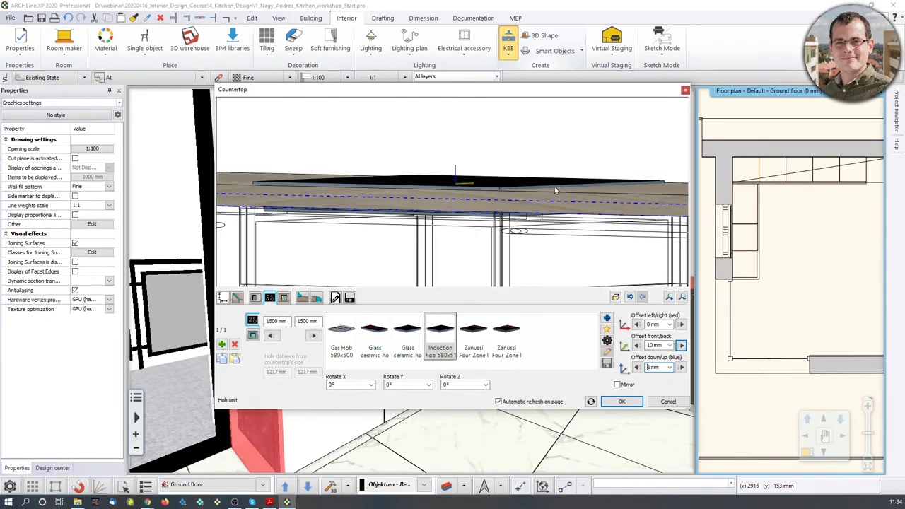
left_click_drag(472, 178, 452, 219)
scroll(443, 232, "down", 6)
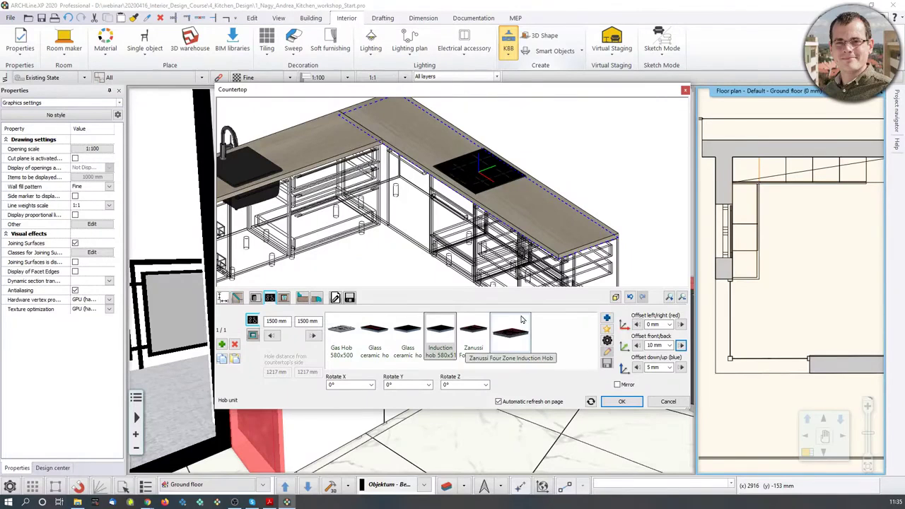
left_click_drag(529, 209, 505, 207)
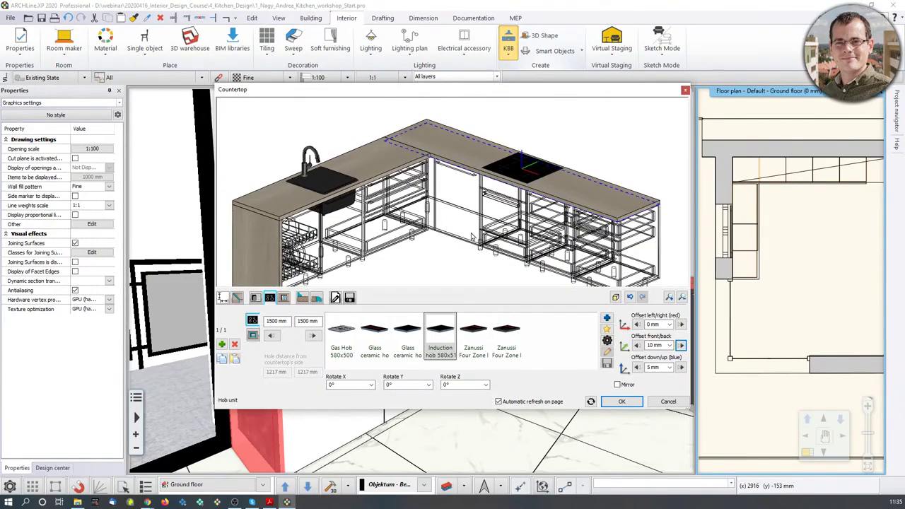
Step: Save the countertop to the library as Webinar_countertop_001, category KITCHEN, sub category Countertop, and accept the countertop edits
left_click(350, 298)
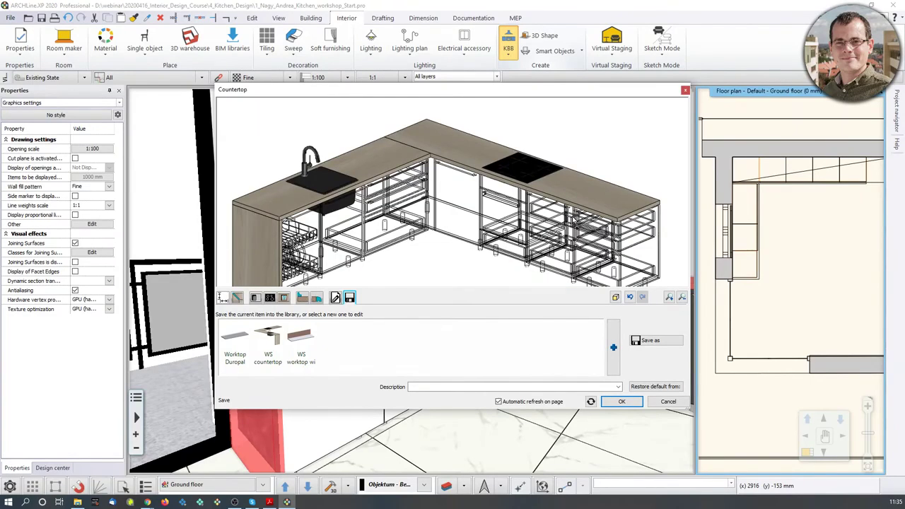
left_click(649, 341)
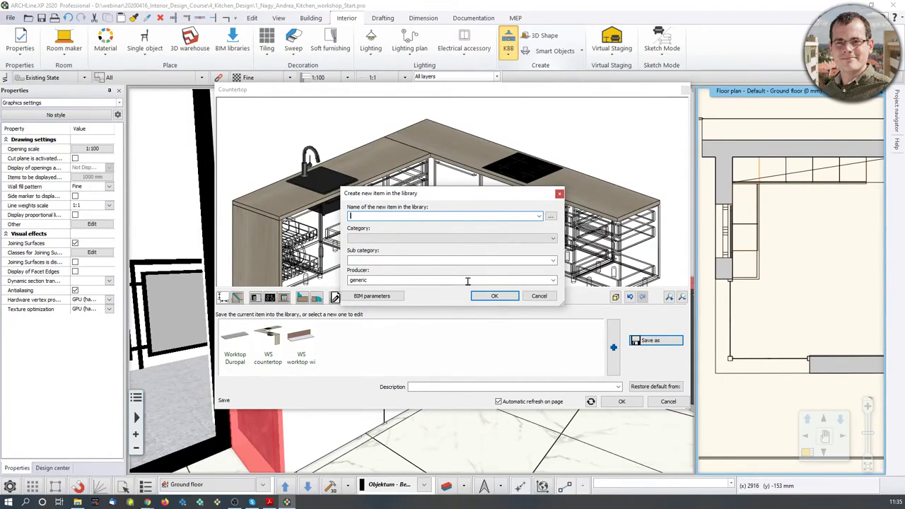
type("Webinar_countertop_001")
left_click(384, 238)
key("k")
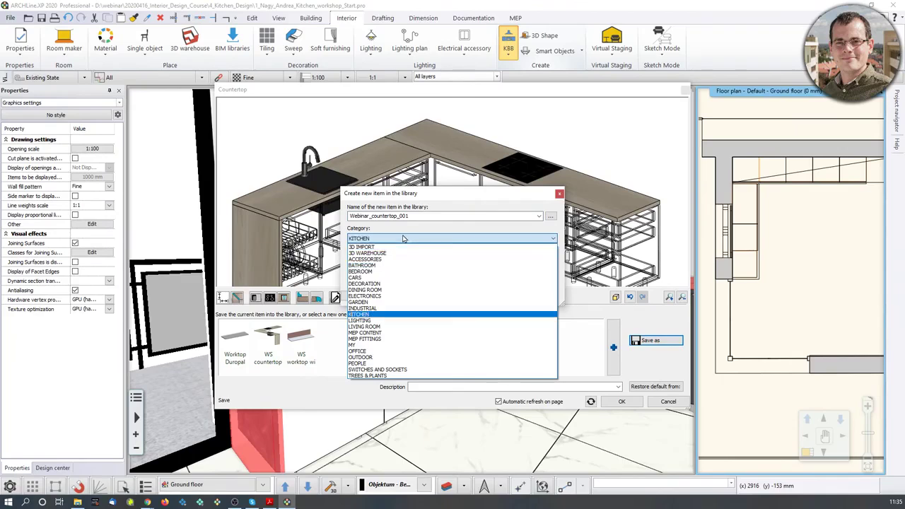
left_click(359, 315)
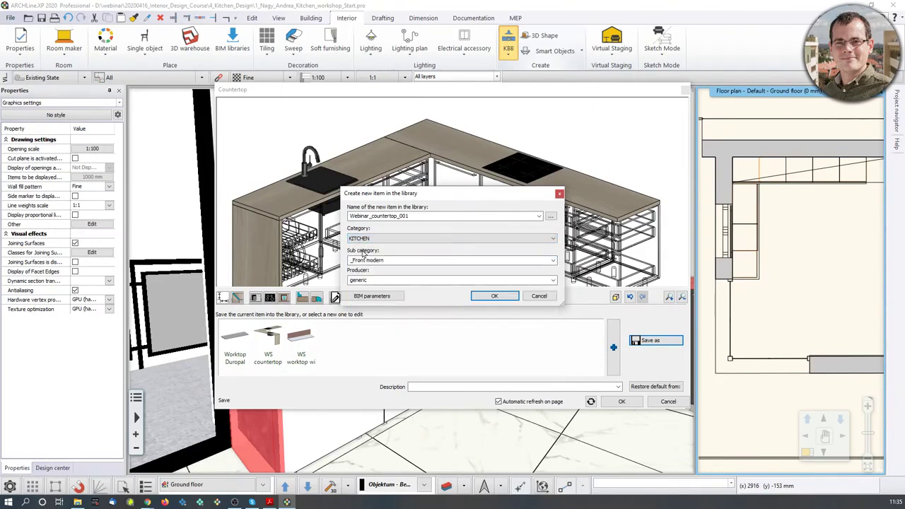
double_click(411, 260)
type("Countertop")
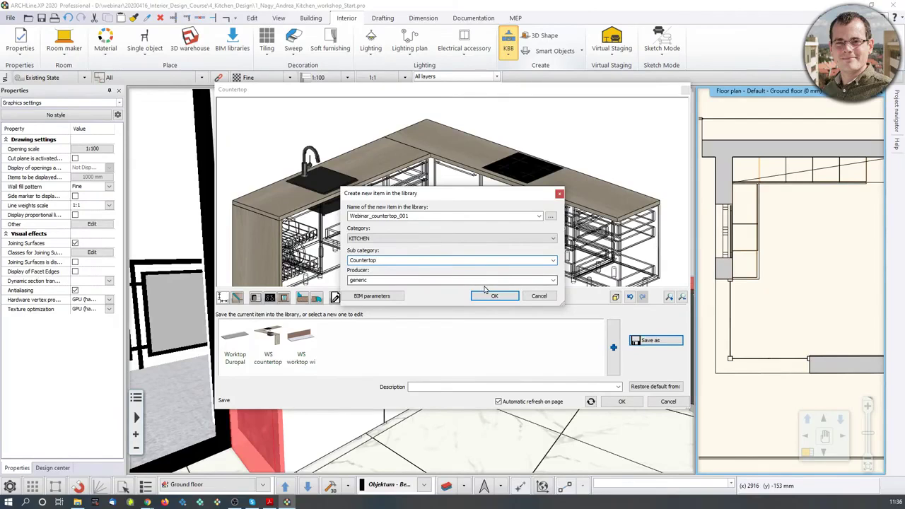
left_click(493, 298)
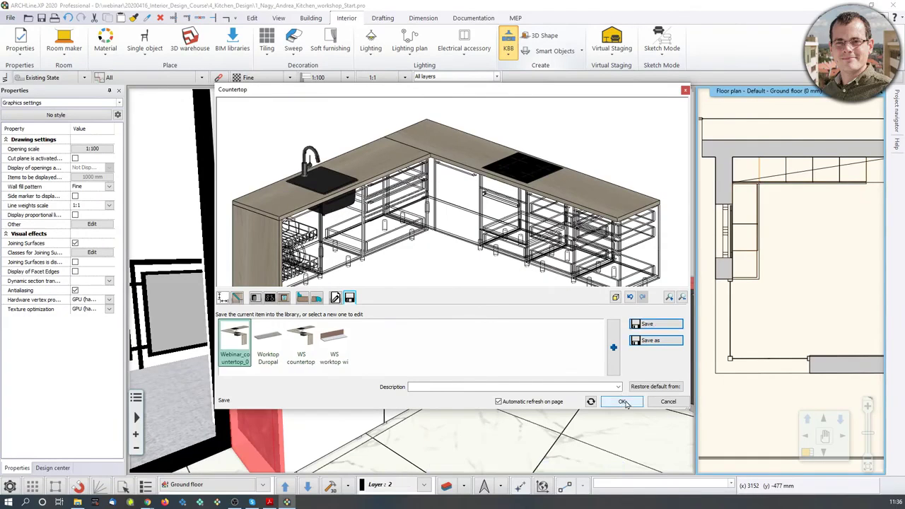
left_click(623, 402)
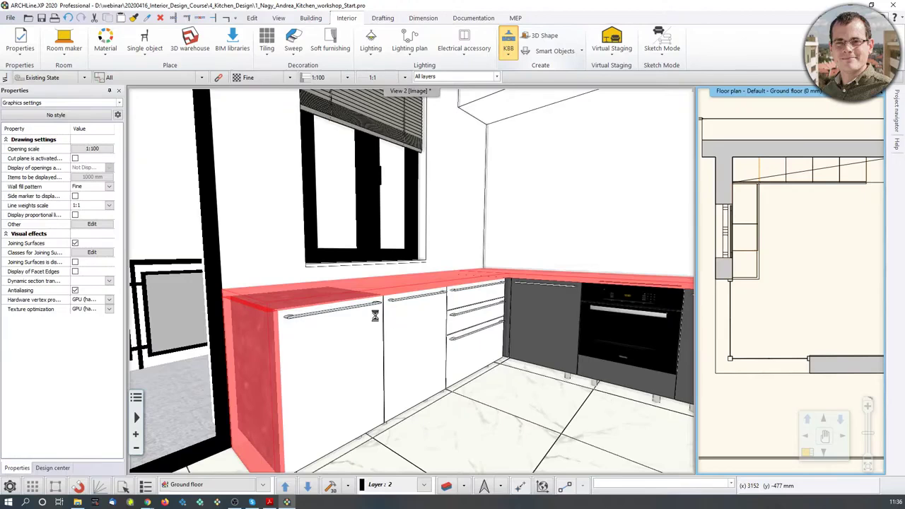
Step: Search the Design center for "anthracite" and show all matching objects
middle_click_drag(387, 318, 340, 353)
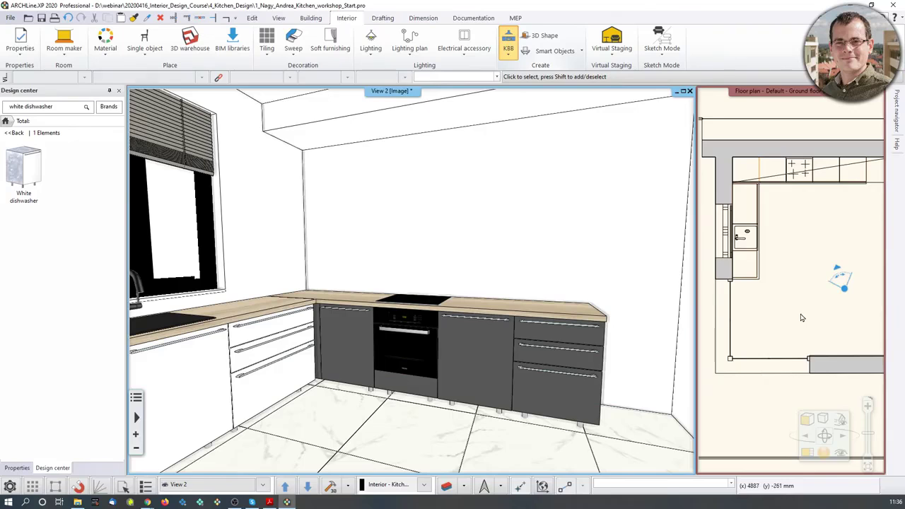
scroll(773, 342, "down", 2)
scroll(772, 342, "up", 3)
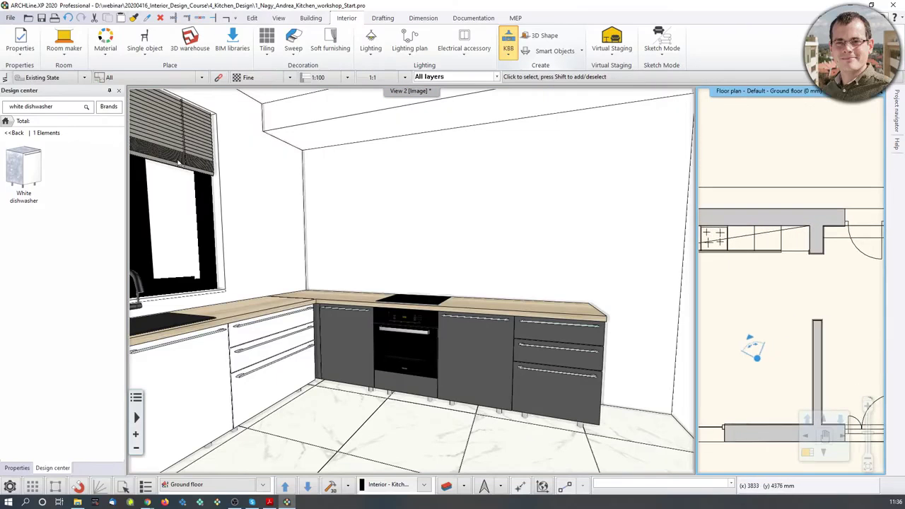
left_click(4, 121)
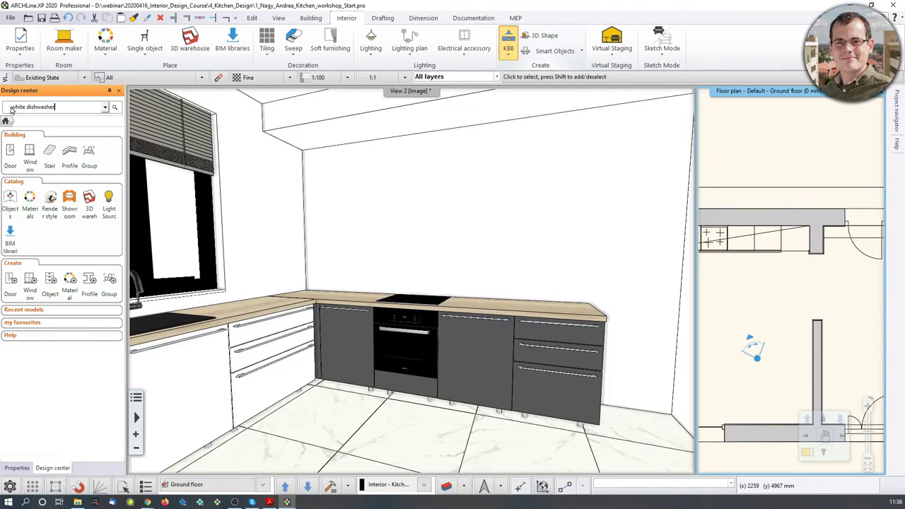
double_click(46, 108)
left_click(46, 108)
double_click(46, 108)
key("BackSpace")
type("anthracite")
key("Return")
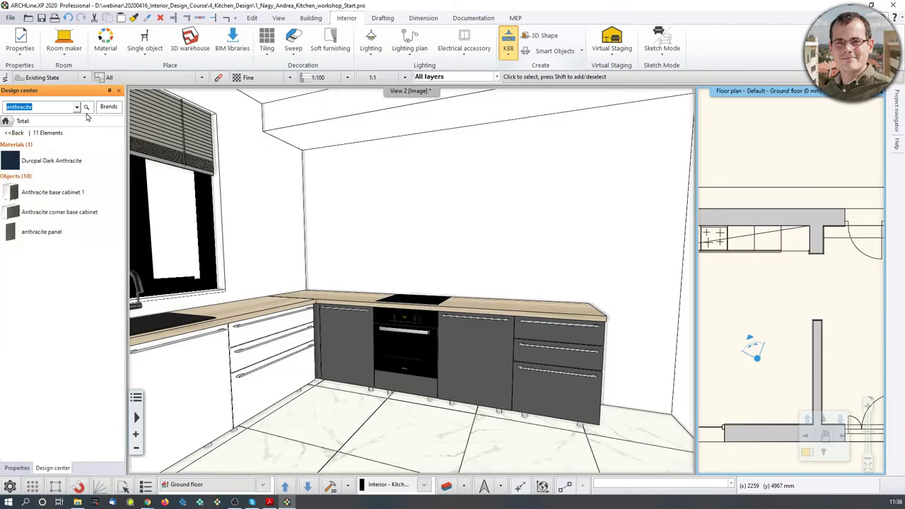
left_click(16, 177)
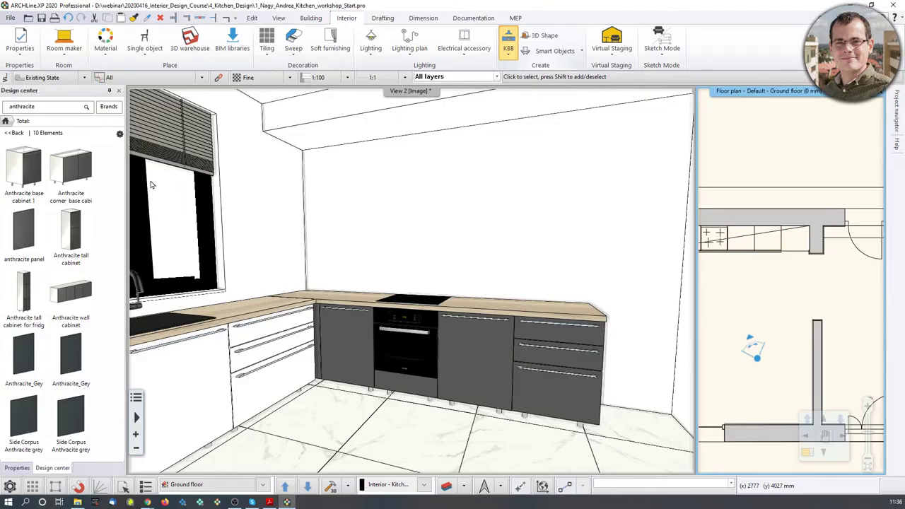
mouse_move(81, 271)
mouse_move(32, 310)
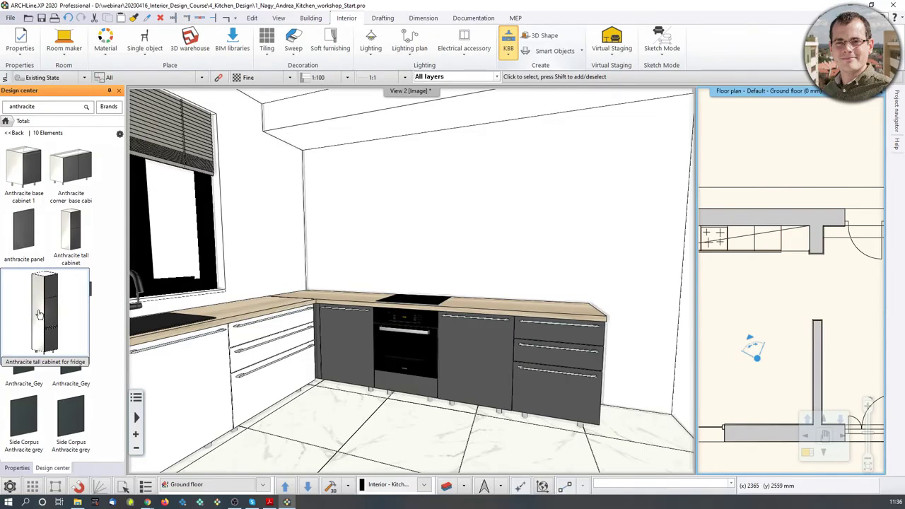
left_click_drag(38, 316, 789, 246)
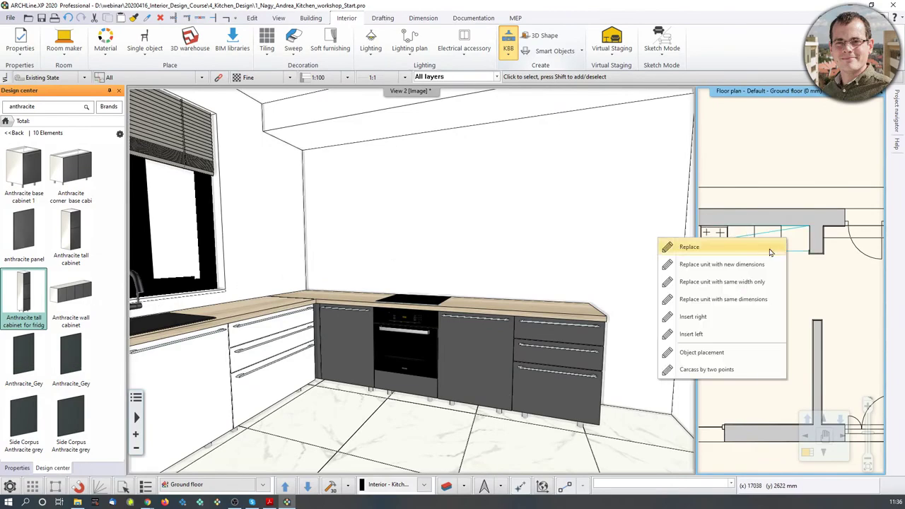
middle_click_drag(812, 285, 806, 271)
key("Escape")
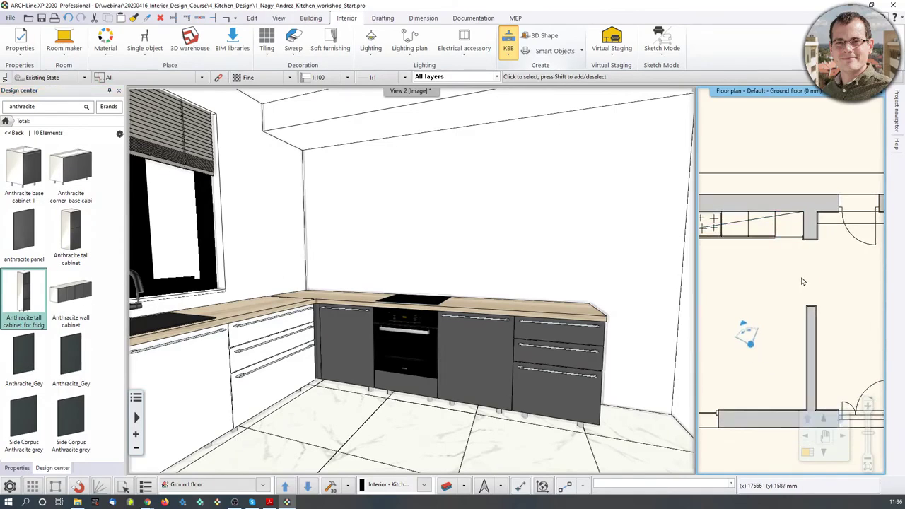
Step: Place the Anthracite tall cabinet for fridge beside the last base cabinet of the hob run, against the back wall
left_click_drag(18, 302, 793, 280)
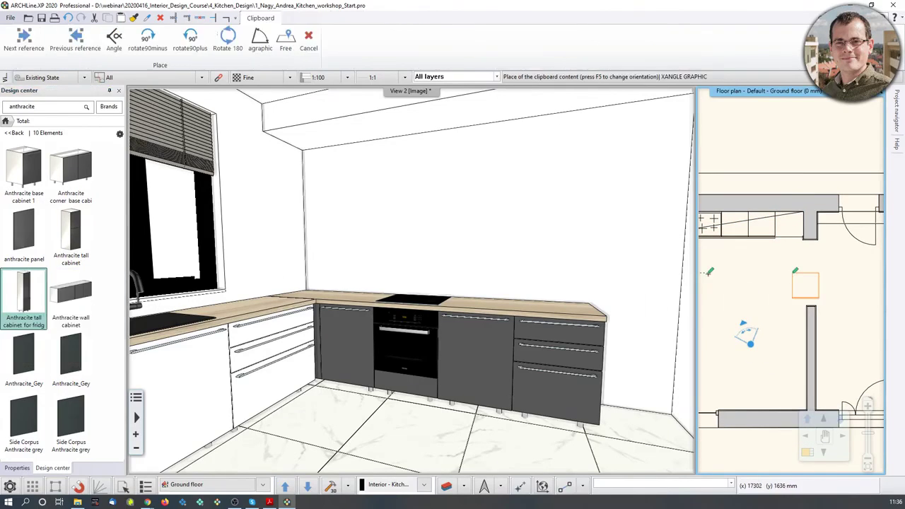
scroll(779, 223, "up", 2)
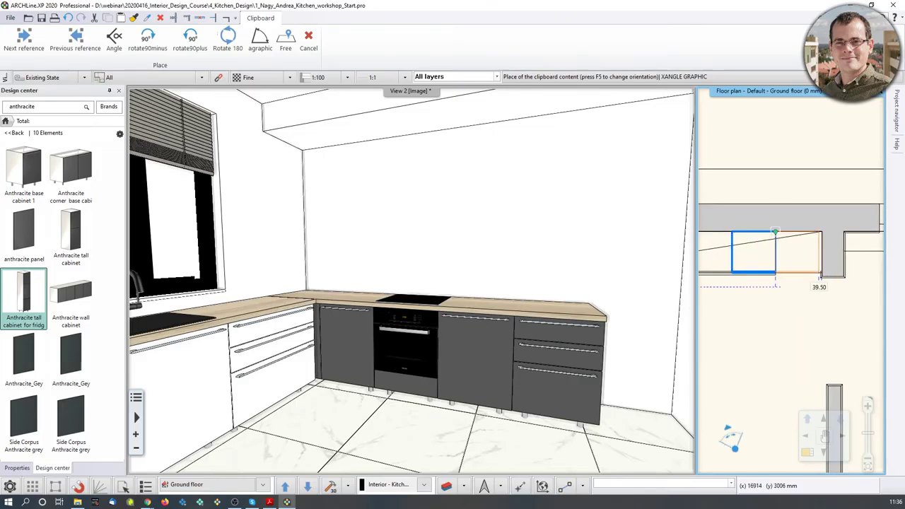
left_click(776, 232)
key("Escape")
middle_click_drag(612, 338, 642, 306)
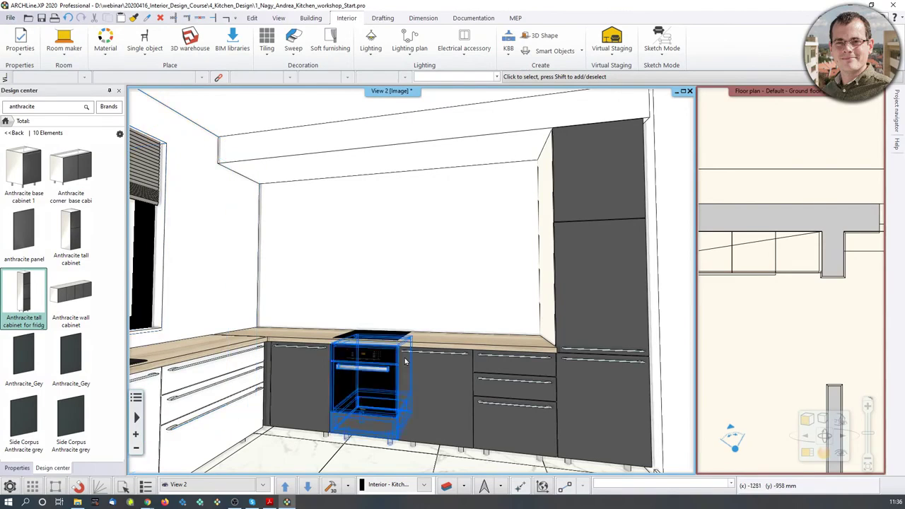
Step: Place the Anthracite tall cabinet on the countertop in the corner between the sink run and the hob run
middle_click_drag(773, 247, 822, 239)
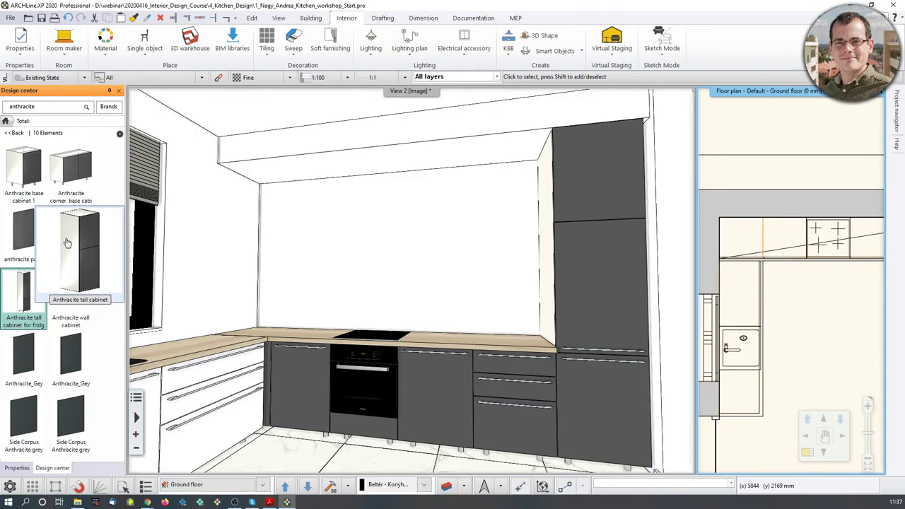
left_click_drag(70, 252, 810, 308)
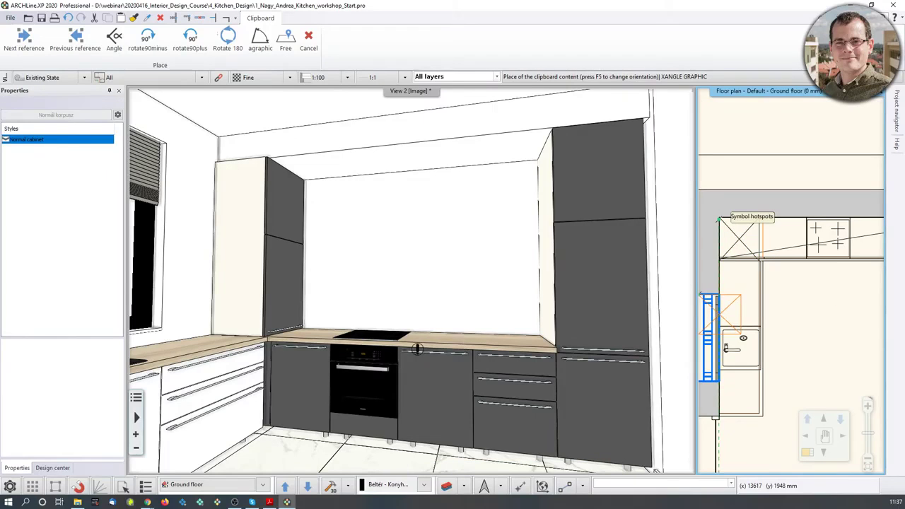
scroll(279, 313, "up", 3)
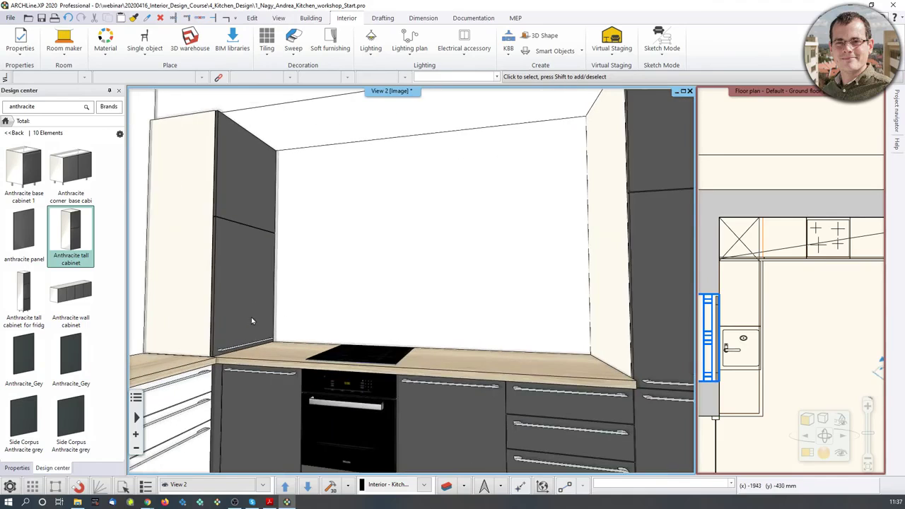
Step: Rotate the anthracite tall cabinet in the countertop corner 90 degrees clockwise on the floor plan
left_click(242, 317)
mouse_move(232, 294)
right_mouse_down()
mouse_move(239, 344)
mouse_move(228, 215)
right_mouse_up()
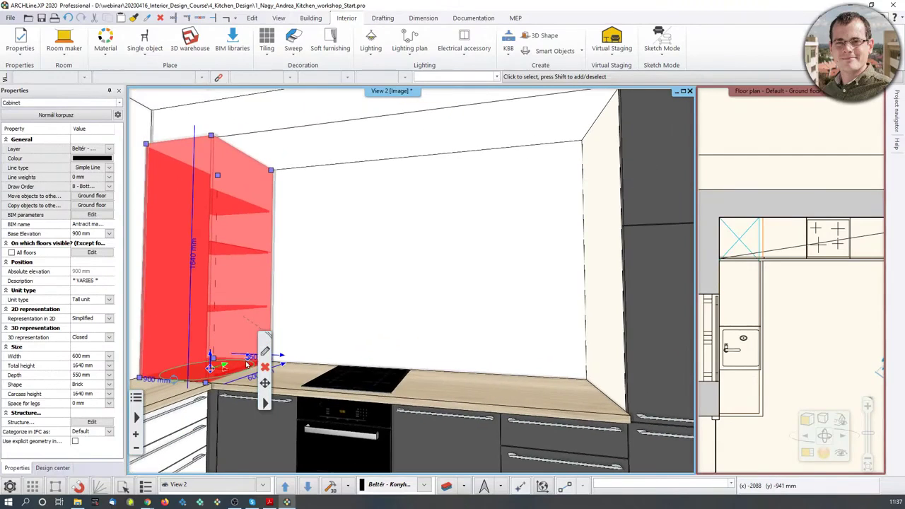
left_click(838, 321)
scroll(743, 234, "up", 4)
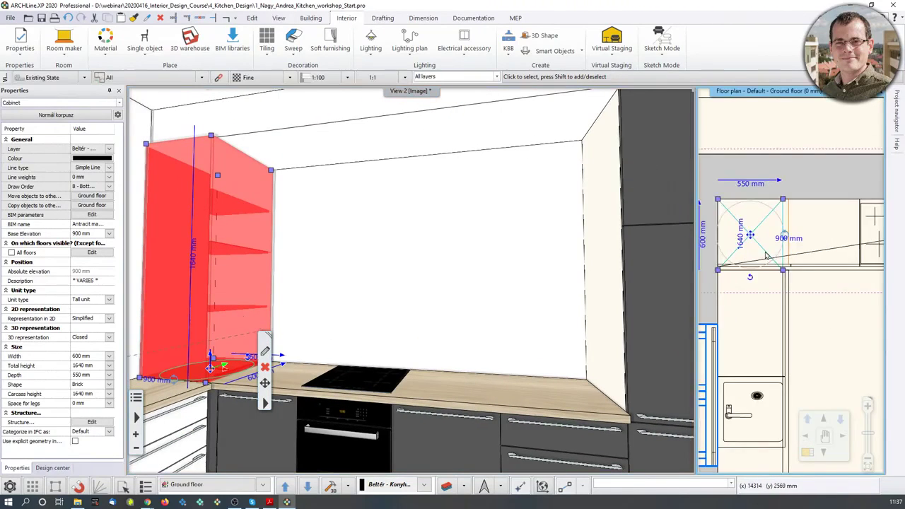
left_click(867, 332)
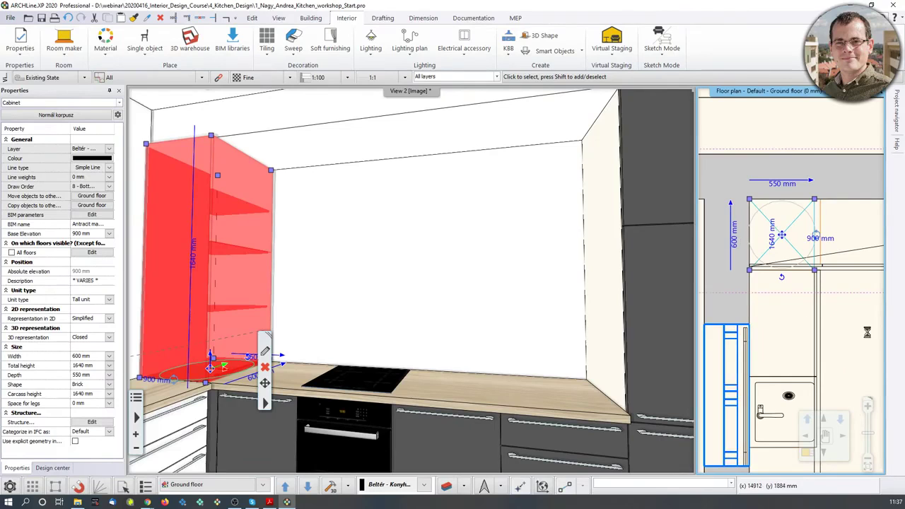
left_click(782, 263)
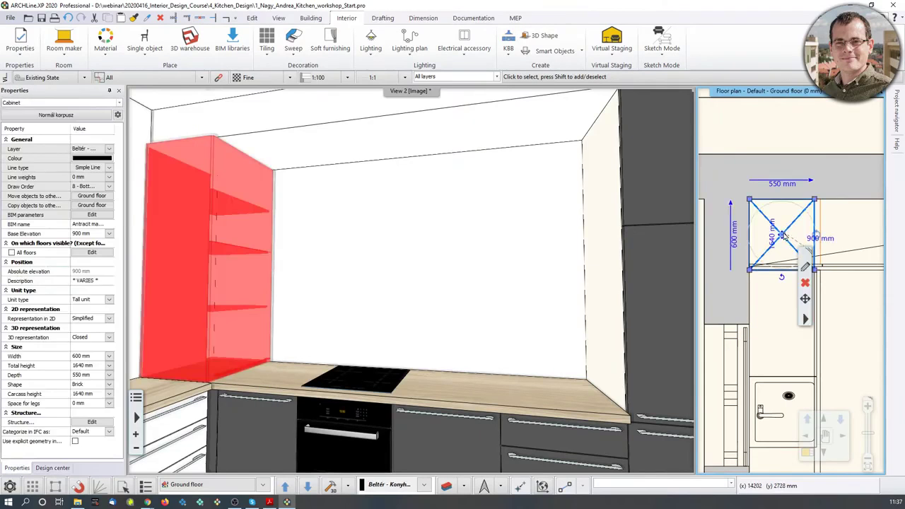
left_click(783, 278)
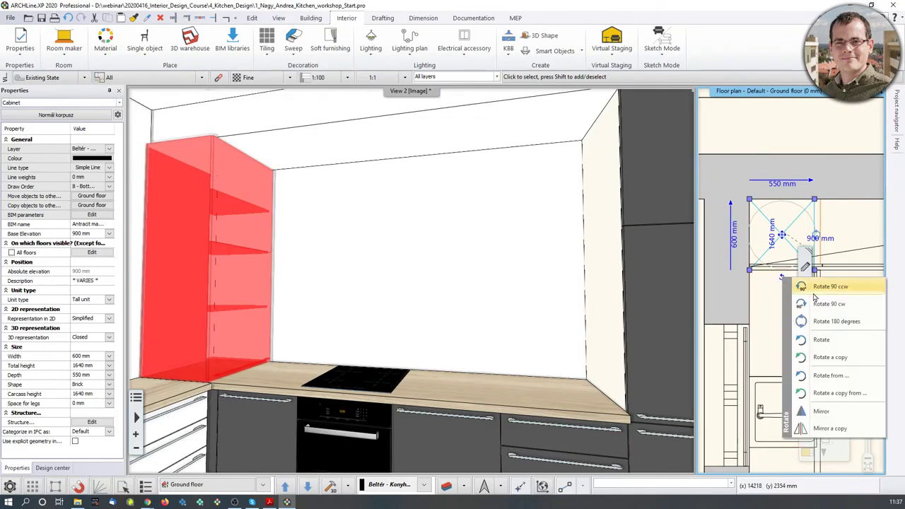
left_click(821, 309)
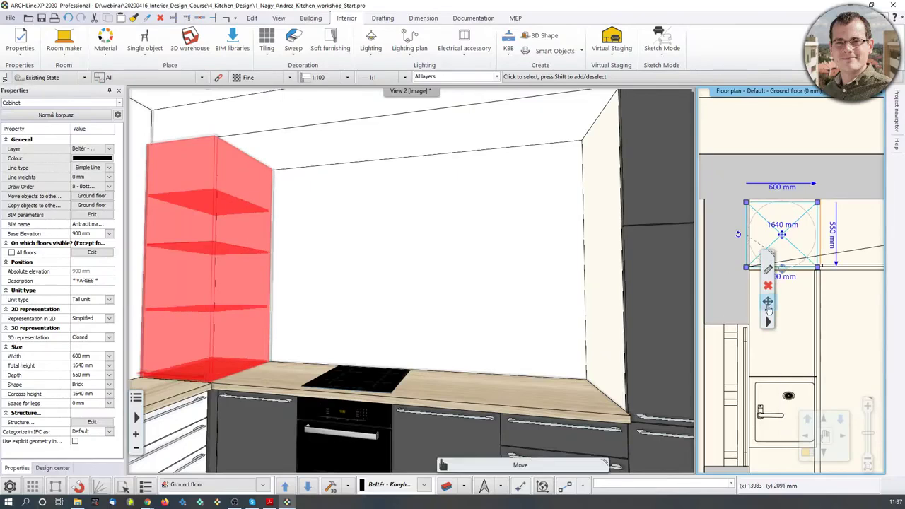
Step: Move the rotated tall cabinet by its back corner node into the corner where the two kitchen walls meet
middle_click_drag(824, 279, 816, 263)
left_click(739, 188)
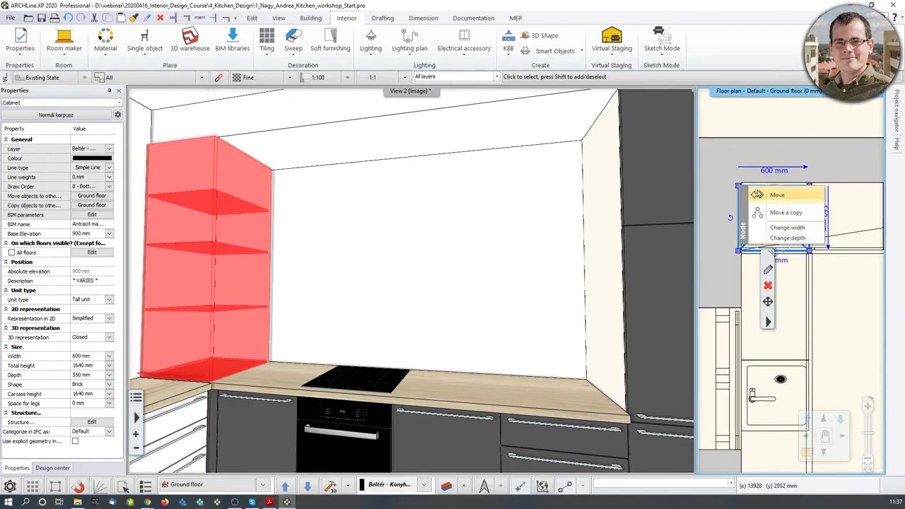
left_click(759, 189)
scroll(739, 243, "up", 3)
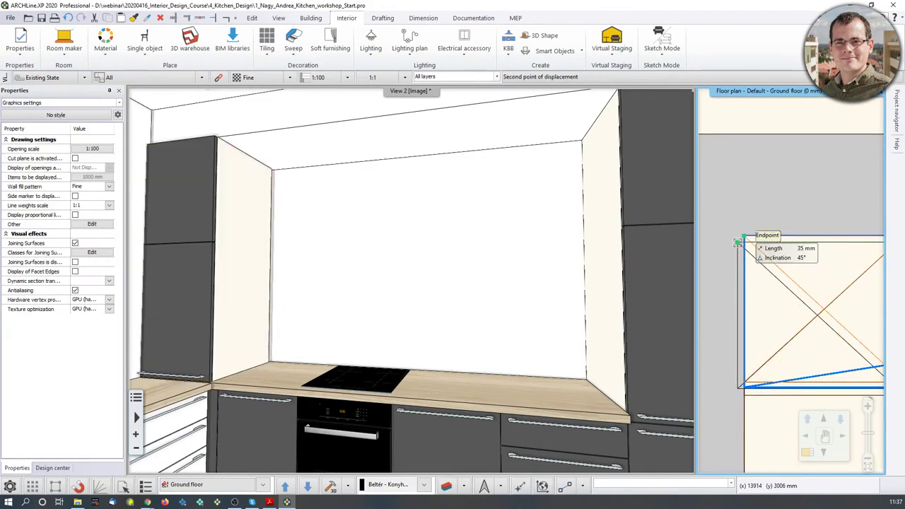
left_click(739, 243)
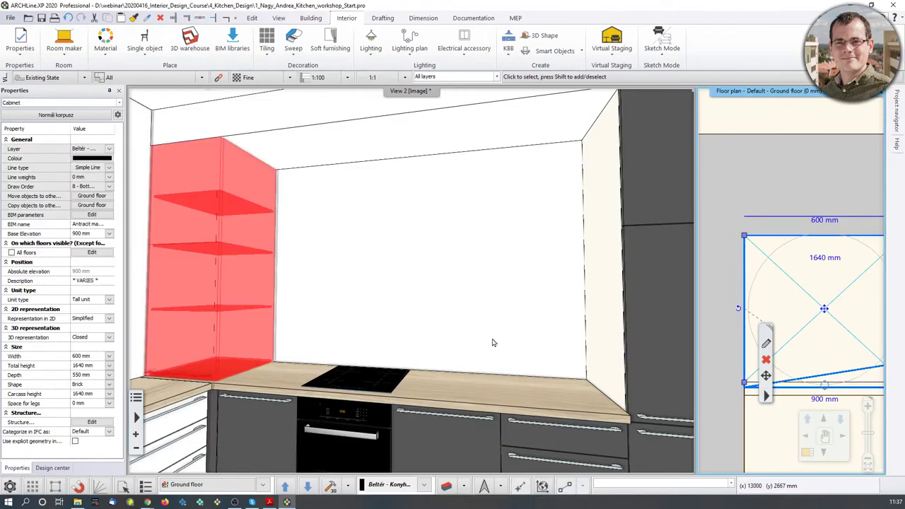
key("Escape")
middle_click_drag(417, 366, 438, 297)
scroll(429, 299, "down", 1)
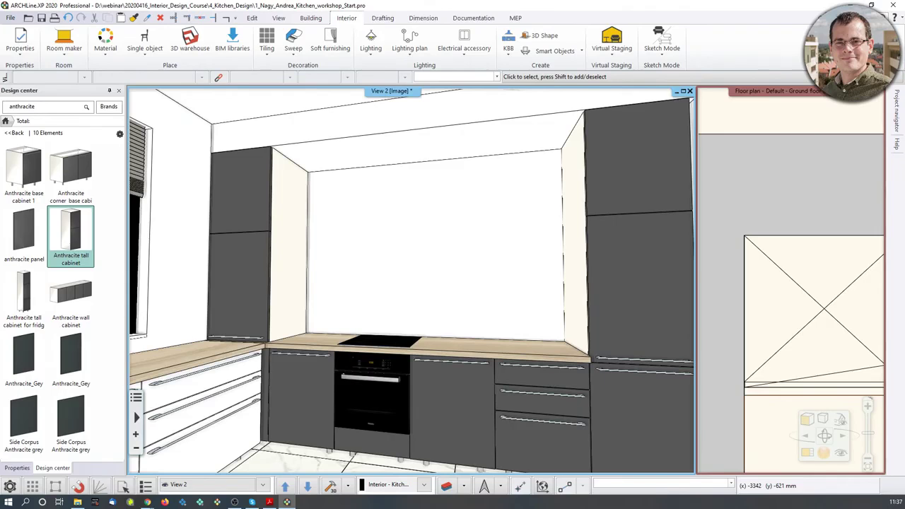
Step: Switch to Adobe Acrobat Reader and examine the upper cabinets in the reference kitchen image on page 166
left_click_drag(0, 69, 473, 67)
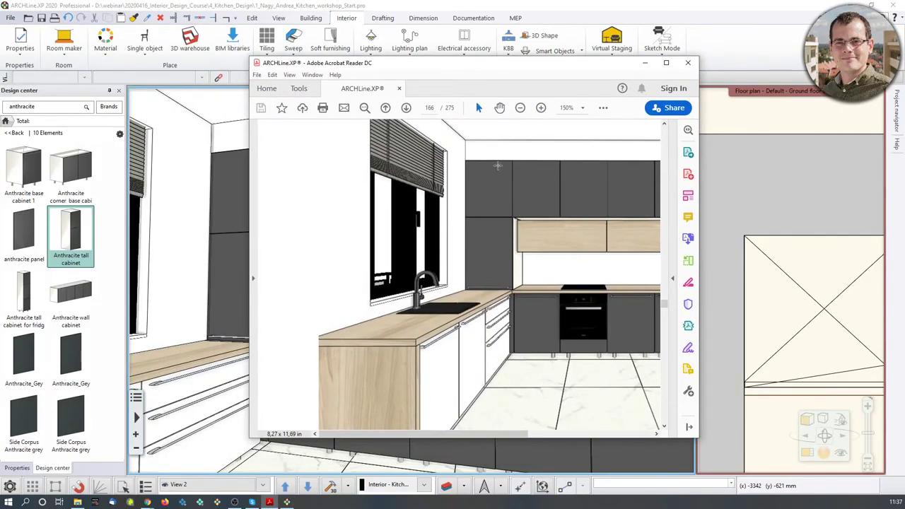
left_click(667, 62)
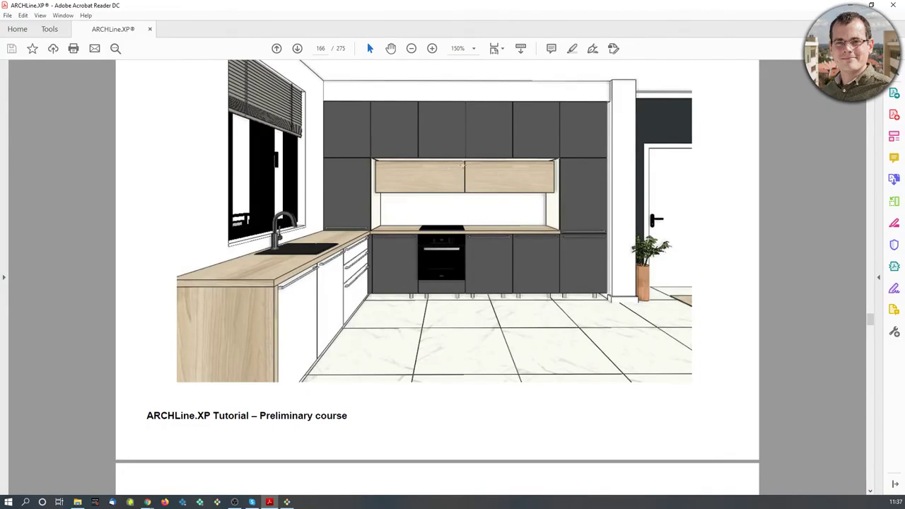
left_click_drag(562, 8, 0, 65)
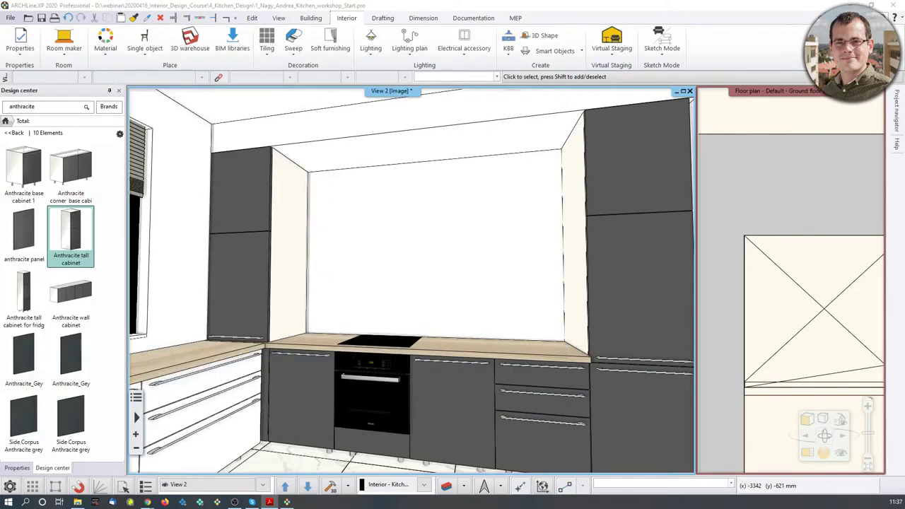
Step: Insert the Anthracite wall cabinet from the Design center on the floor plan near the hob run
left_click(407, 193)
middle_click_drag(407, 192, 410, 196)
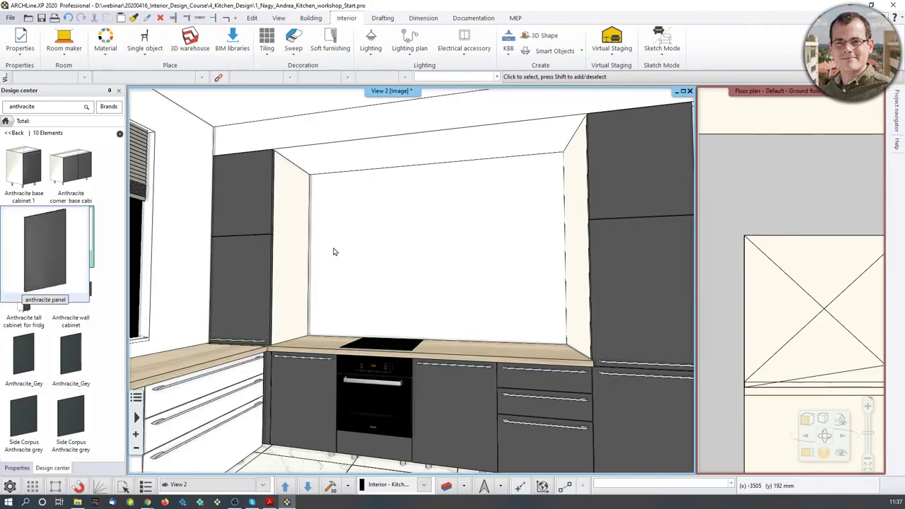
mouse_move(79, 294)
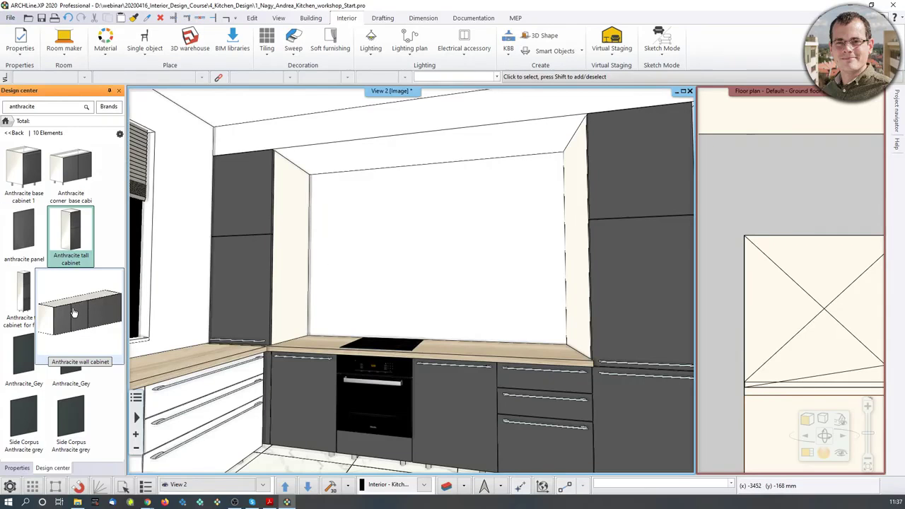
left_click_drag(74, 312, 138, 332)
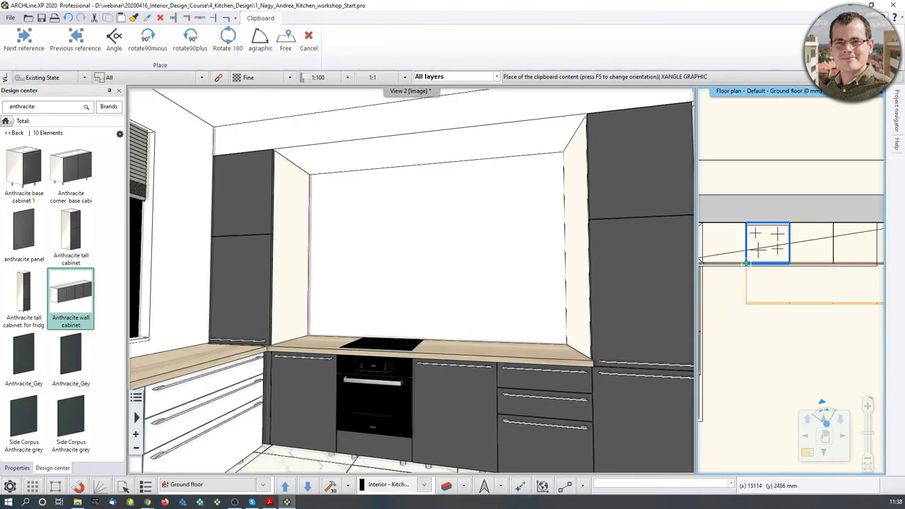
scroll(750, 254, "up", 3)
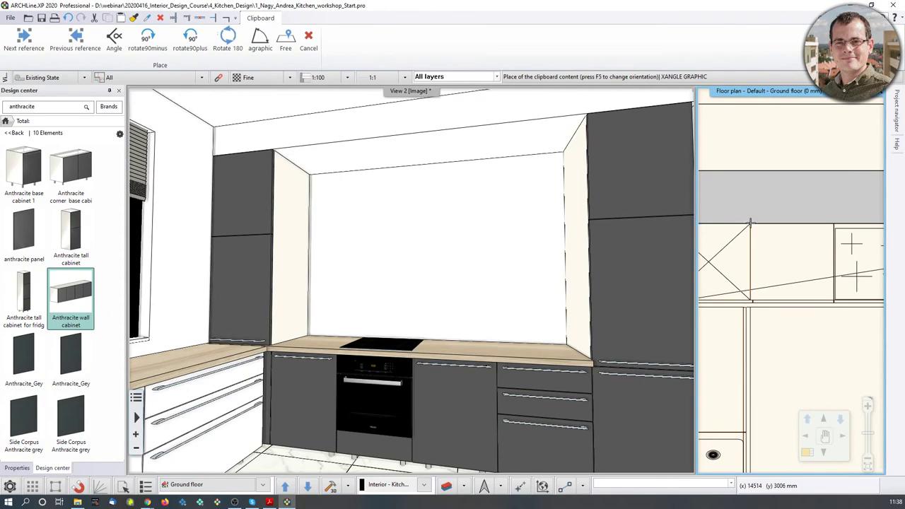
left_click(792, 303)
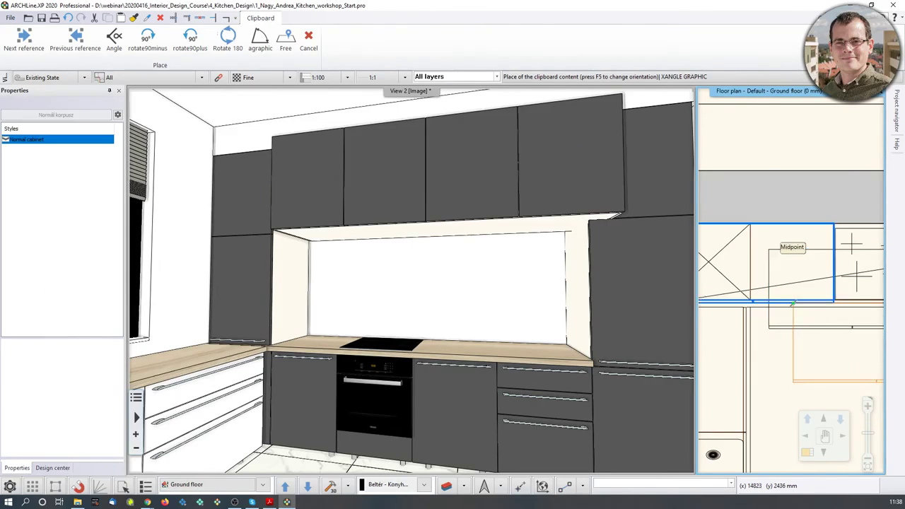
key("Escape")
left_click(773, 256)
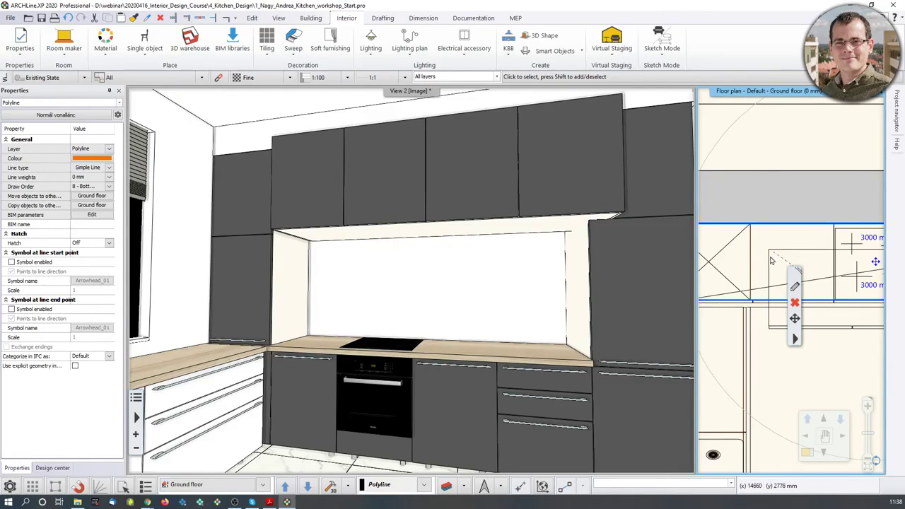
left_click(777, 330)
left_click(506, 198)
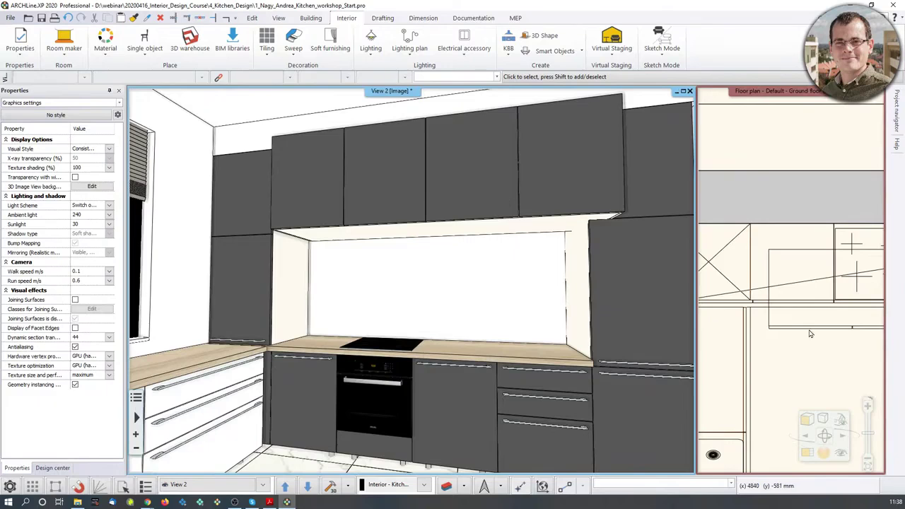
scroll(789, 290, "up", 1)
scroll(793, 288, "down", 4)
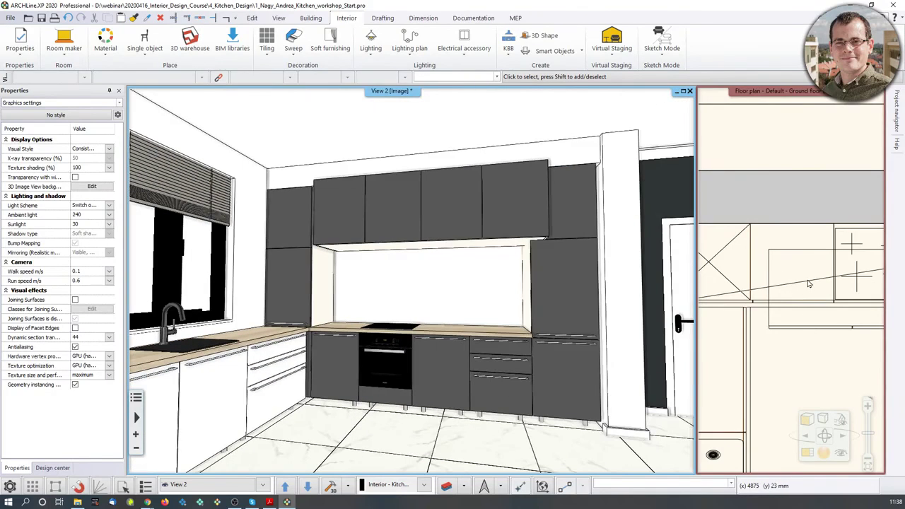
left_click(807, 281)
scroll(746, 290, "down", 3)
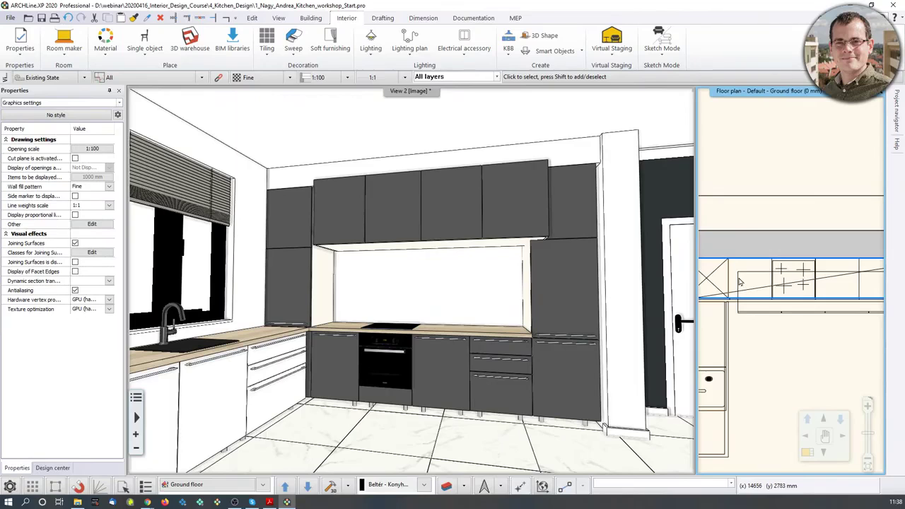
Step: Show the anthracite wall cabinet on the floor plan and move its back corner to the corner tall cabinet's back corner
left_click(416, 216)
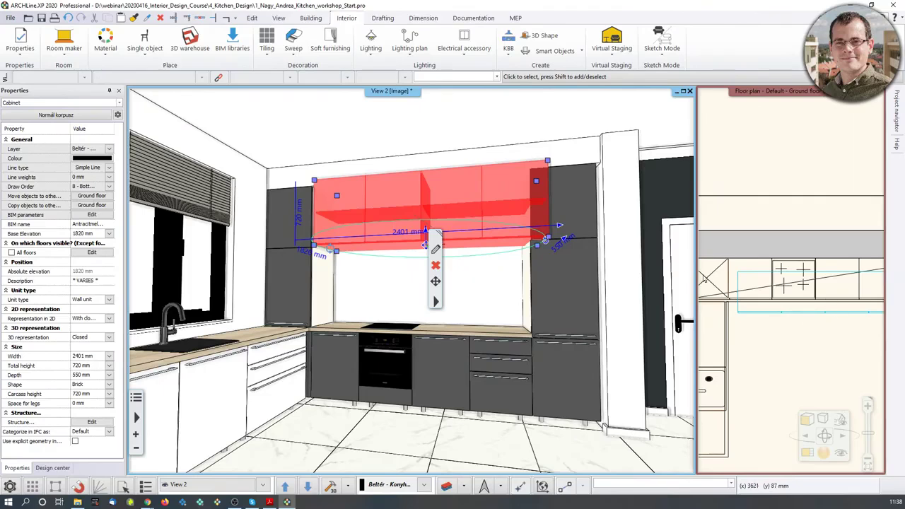
right_click(398, 215)
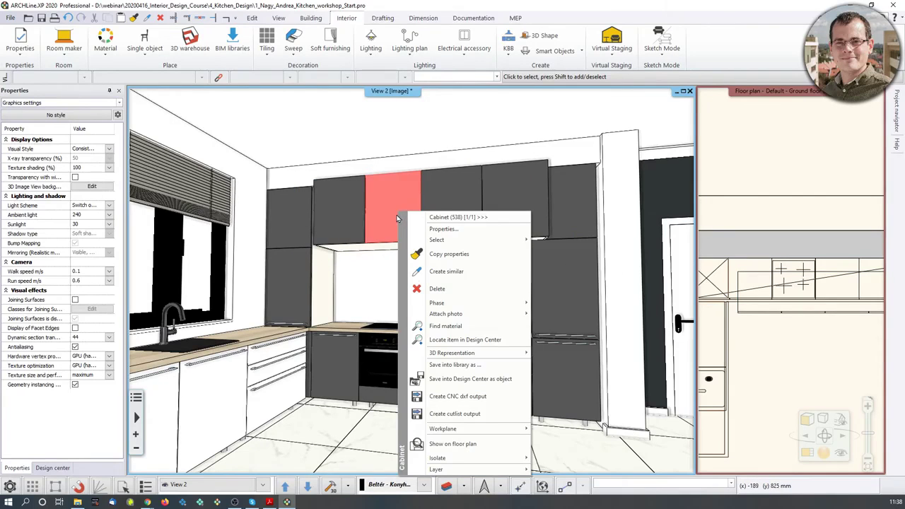
left_click(453, 444)
scroll(792, 282, "up", 4)
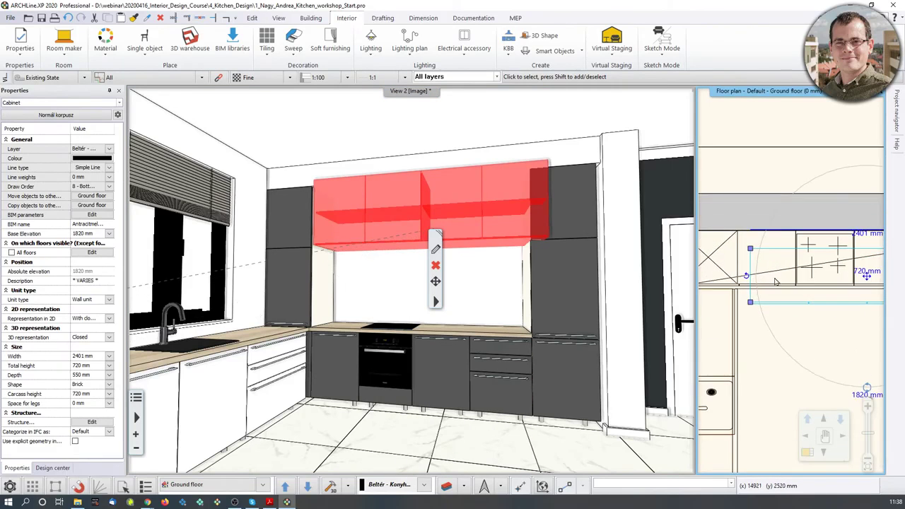
left_click(746, 242)
left_click(762, 251)
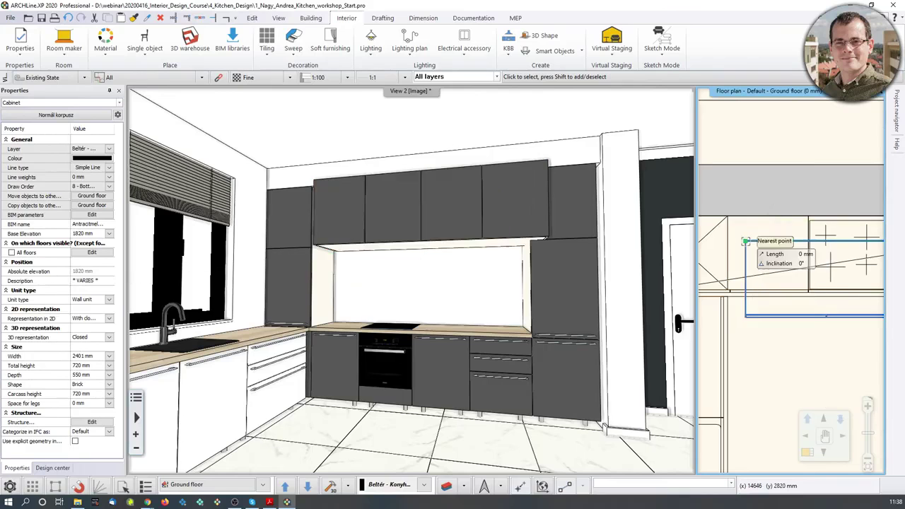
left_click(746, 242)
left_click(747, 241)
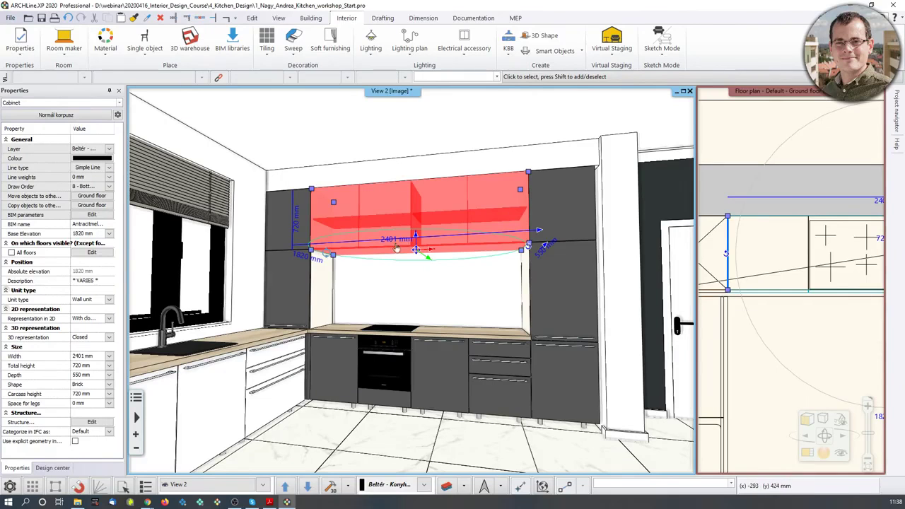
key("Escape")
Step: Search the Design center for "wall cabinet opening upward"
mouse_move(66, 270)
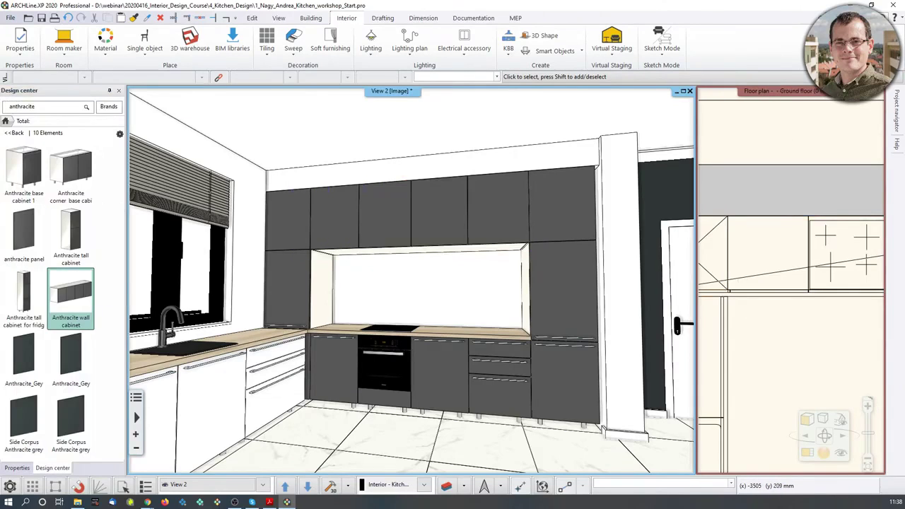
left_click(39, 111)
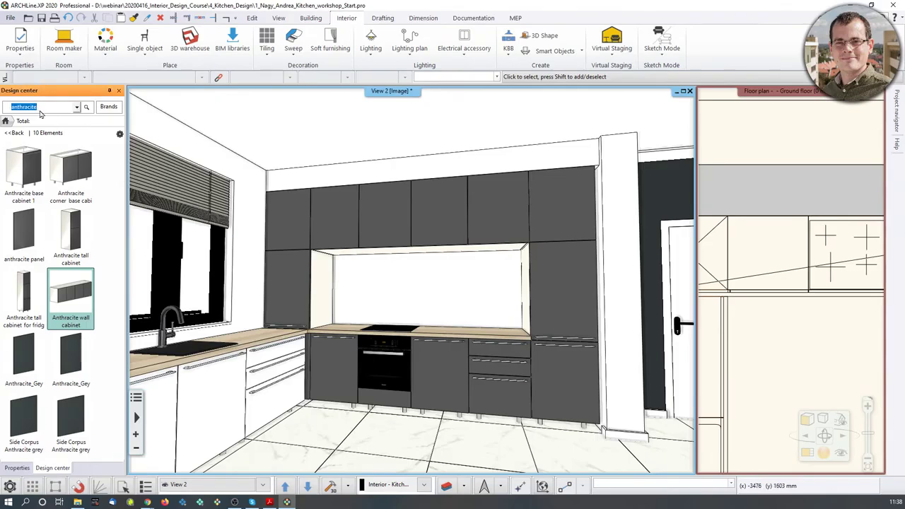
type("wall cabinet opening upward")
key("Return")
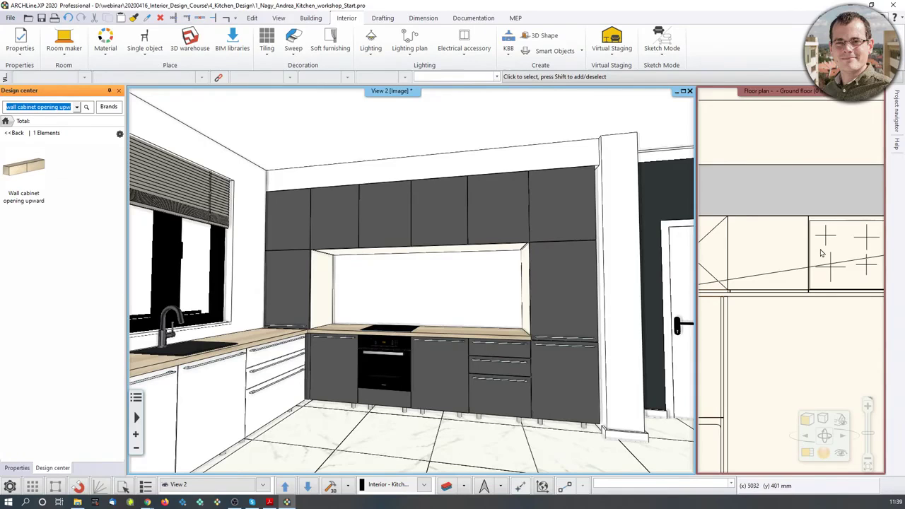
Step: Place the Wall cabinet opening upward against the back wall between the two tall cabinets, starting at the corner tall cabinet's back corner
scroll(823, 253, "down", 3)
middle_click_drag(818, 271, 806, 272)
left_click(25, 173)
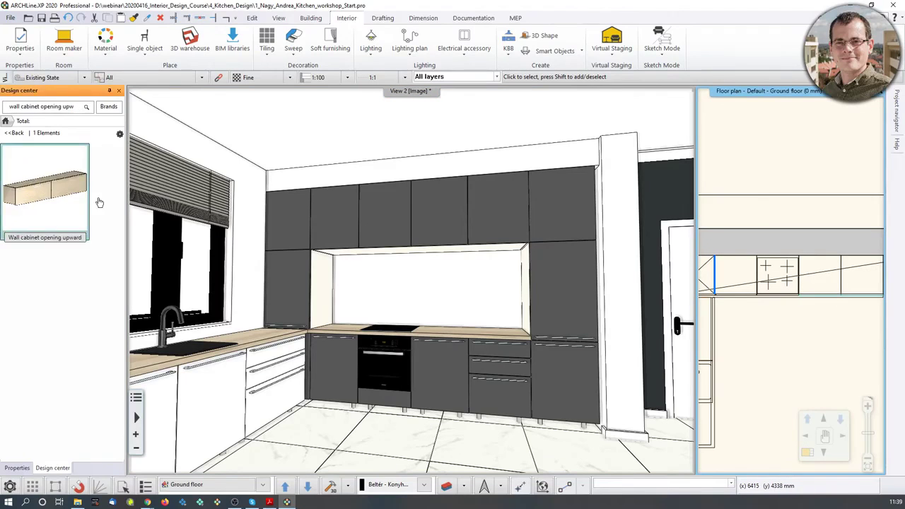
left_click(715, 255)
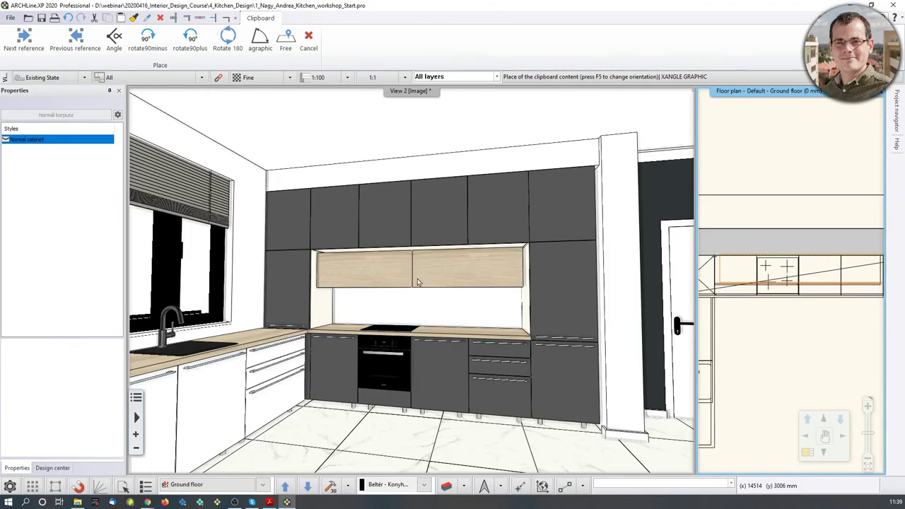
scroll(400, 279, "up", 3)
scroll(401, 280, "up", 5)
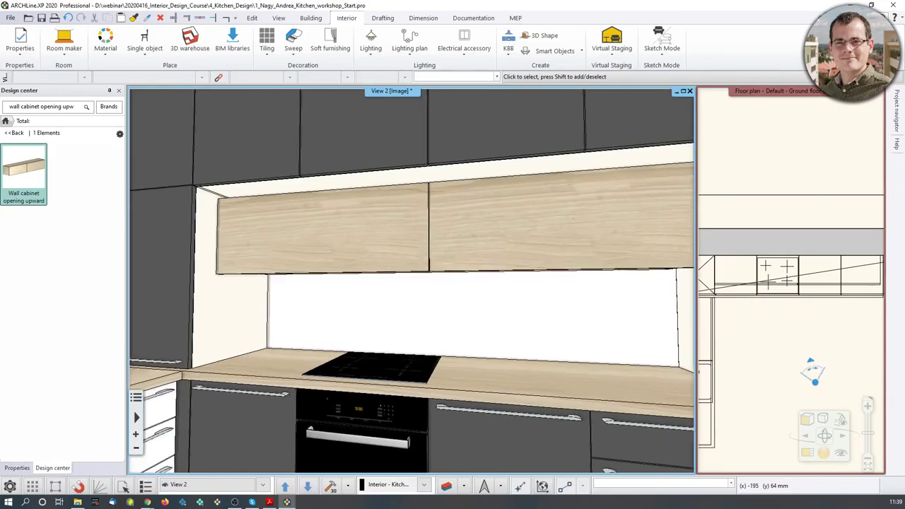
middle_click_drag(416, 142, 398, 215)
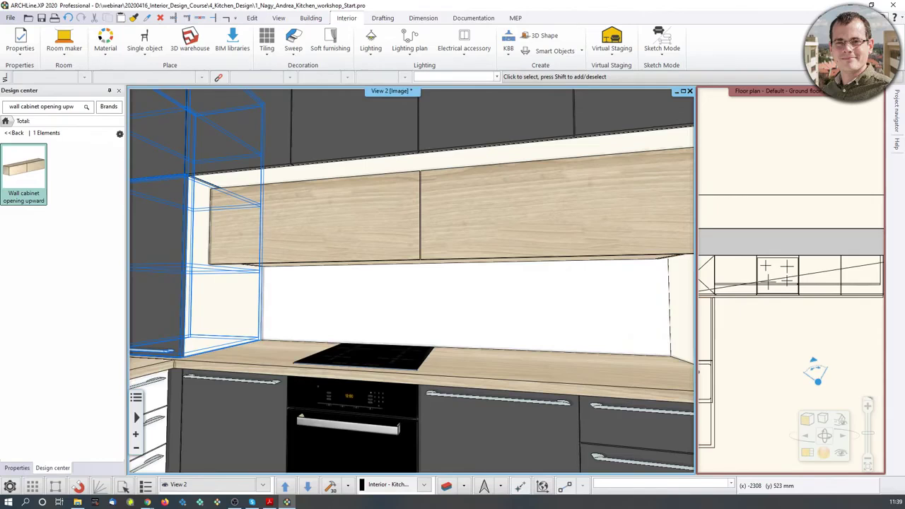
Step: Switch to Adobe Acrobat Reader and examine the reference kitchen image on page 169, including the niche around the hob
left_click_drag(1, 62, 379, 63)
double_click(379, 63)
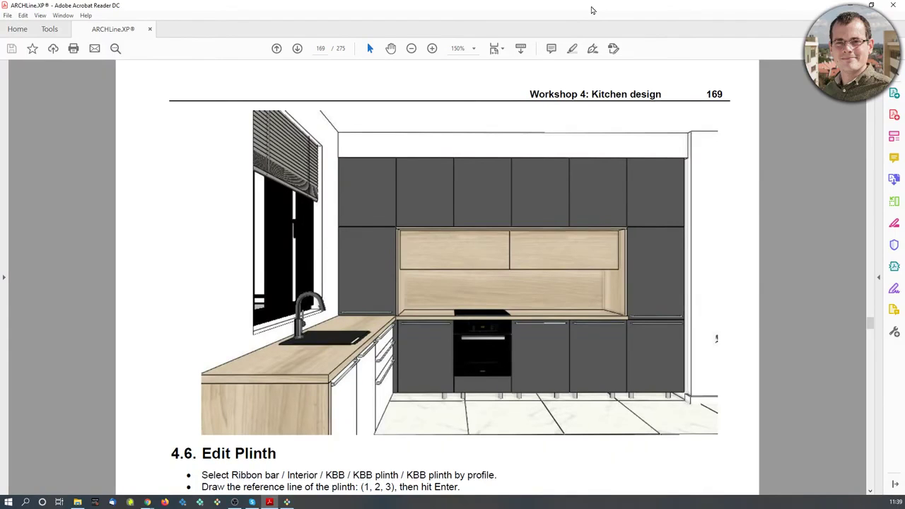
Step: Switch back to ARCHLine.XP and bring up the floor plan at the row of cabinets along the back wall
key("alt+Tab")
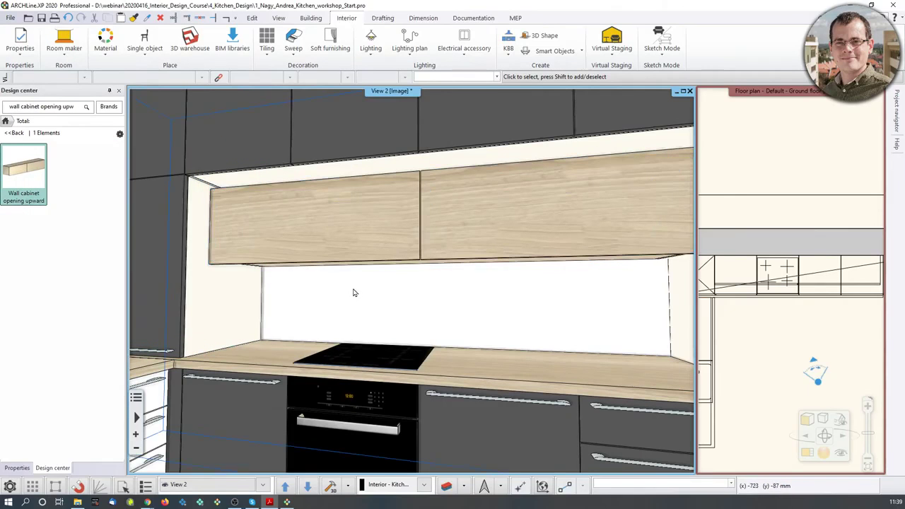
mouse_move(360, 291)
middle_mouse_down()
mouse_move(382, 311)
mouse_move(453, 334)
middle_mouse_up()
scroll(453, 334, "down", 2)
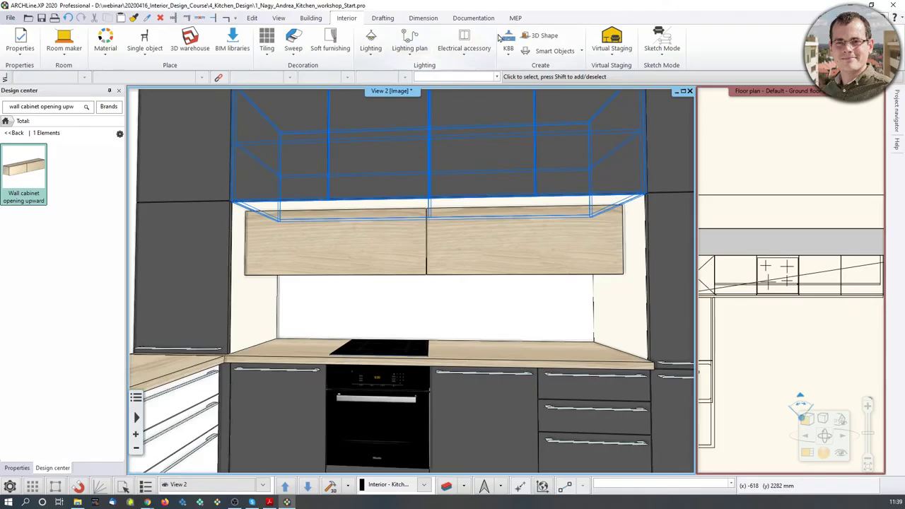
left_click(515, 56)
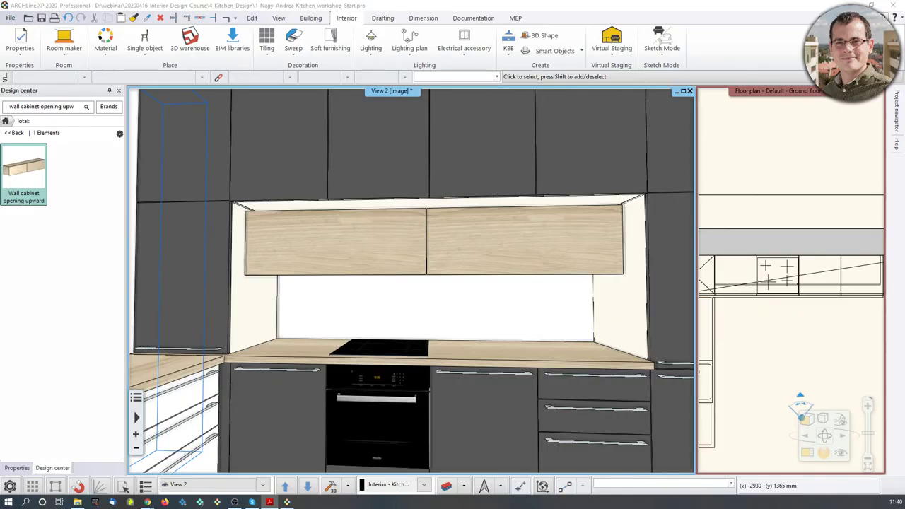
left_click(849, 277)
left_click(806, 455)
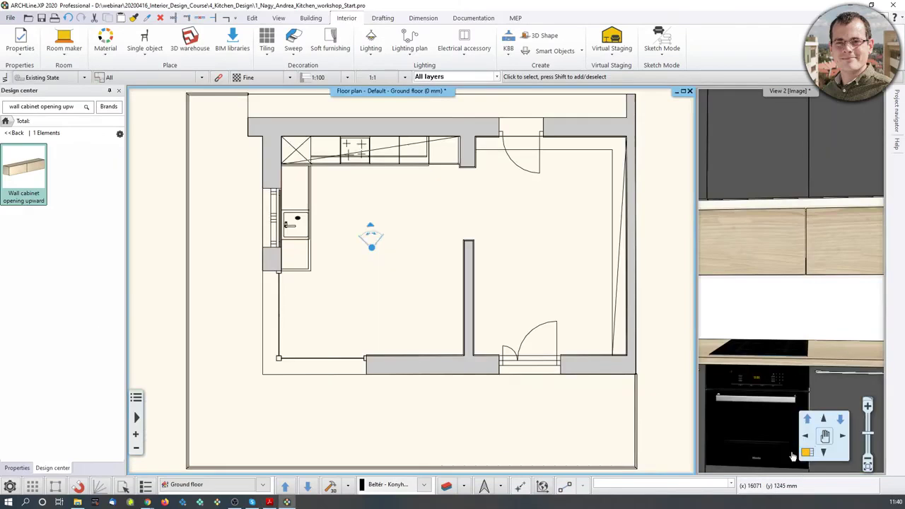
middle_click_drag(357, 123, 380, 215)
scroll(381, 215, "up", 3)
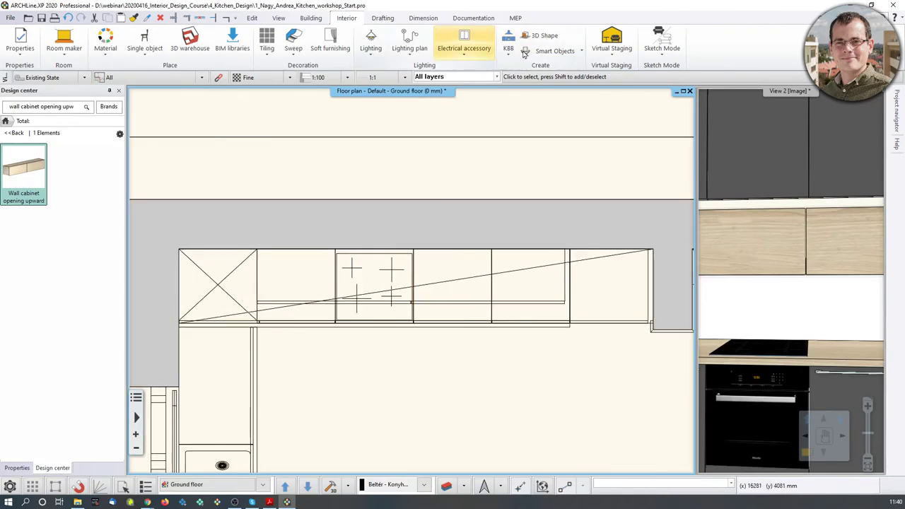
Step: Draw a countertop by profile along the back wall, from the corner tall cabinet's back corner to the other tall cabinet's back corner
left_click(508, 44)
mouse_move(562, 146)
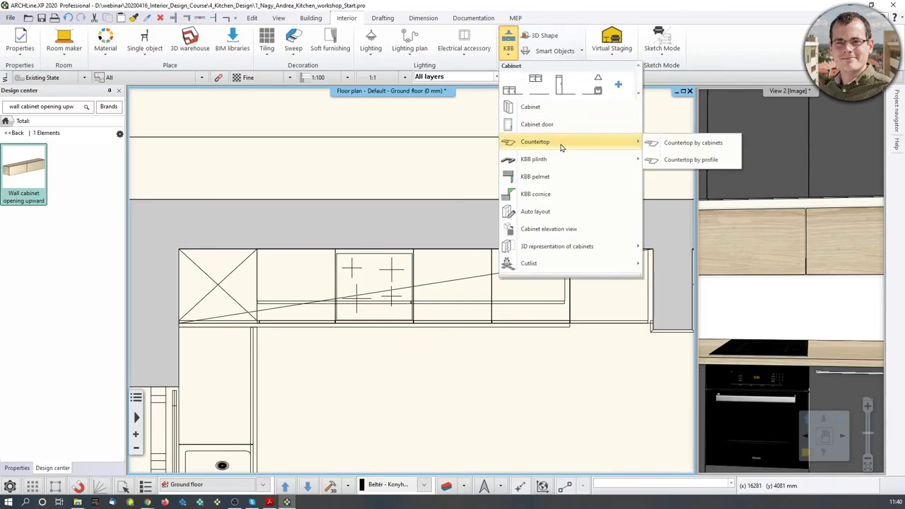
left_click(675, 162)
scroll(296, 304, "up", 2)
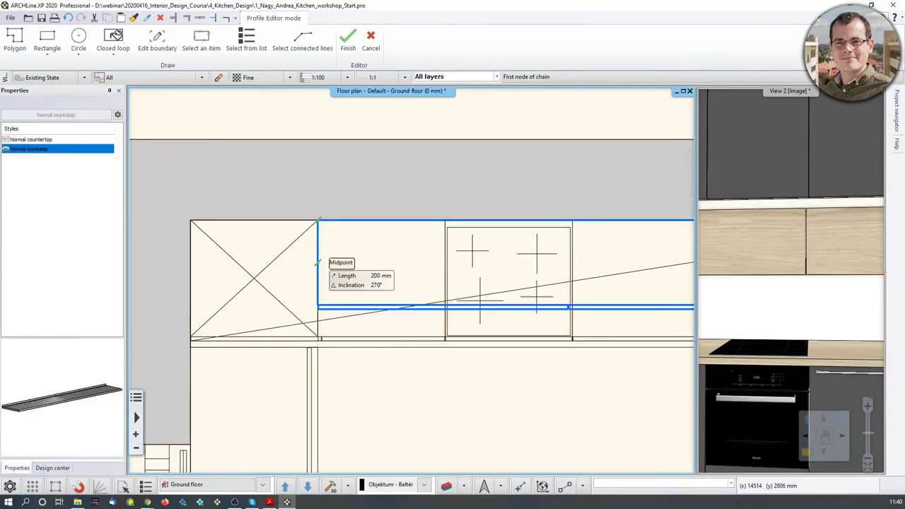
left_click(317, 220)
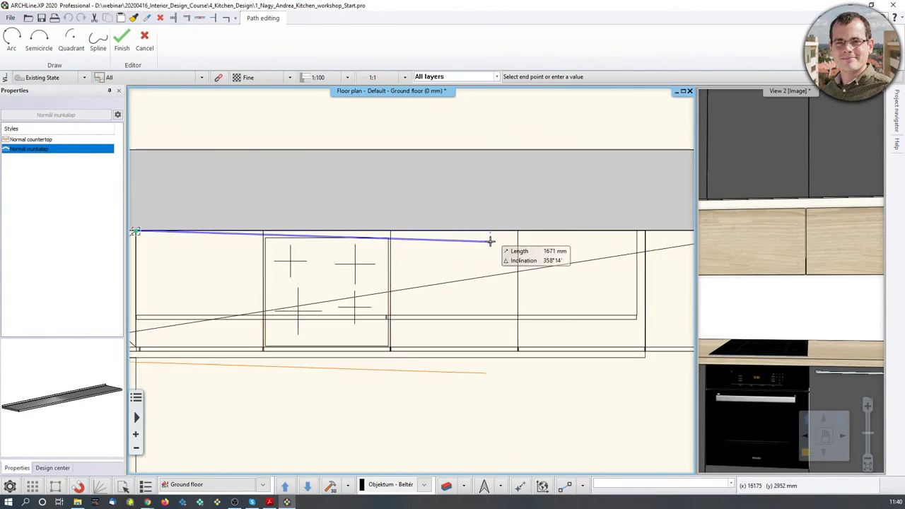
scroll(566, 244, "up", 3)
middle_click_drag(651, 243, 535, 243)
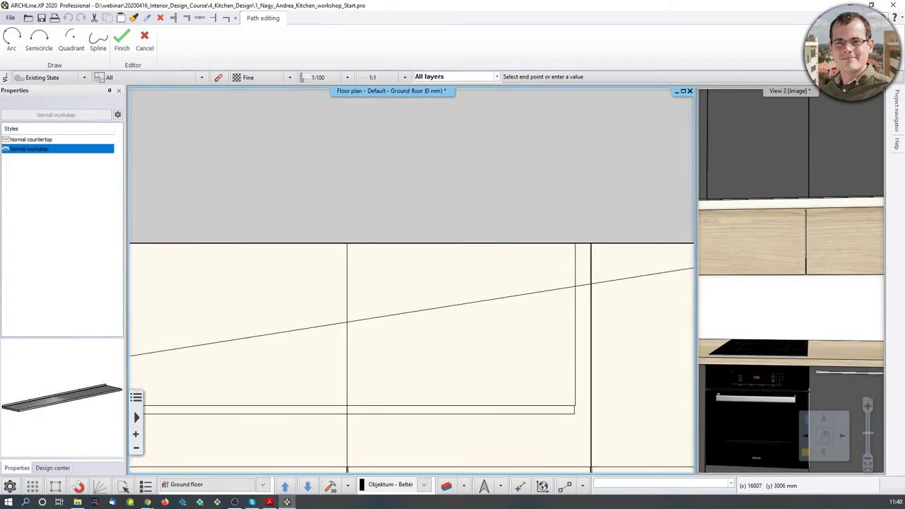
left_click(590, 243)
scroll(575, 286, "down", 3)
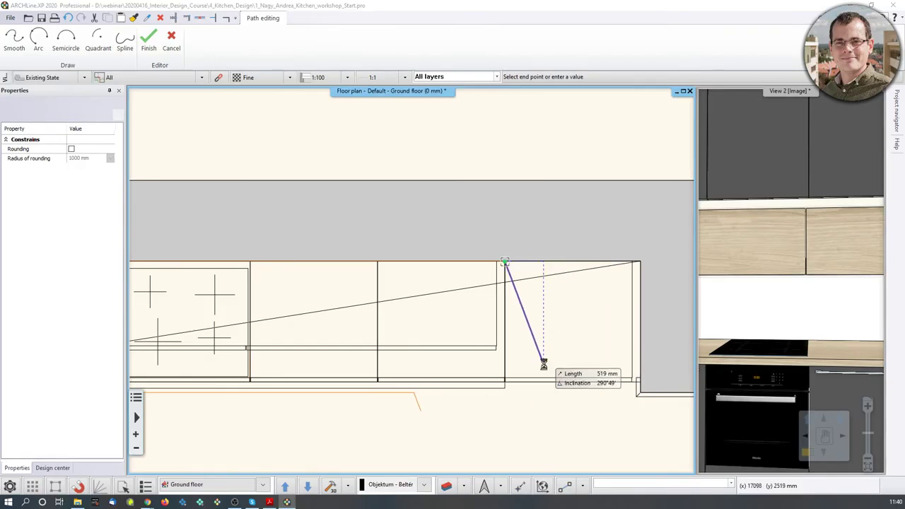
scroll(523, 157, "down", 2)
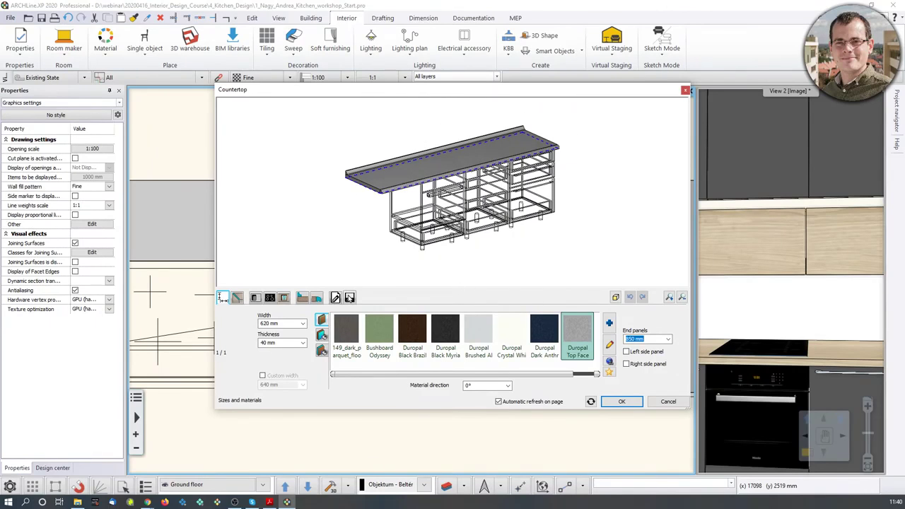
Step: Load the saved Webinar_countertop_0 item from the library into the new countertop and inspect its preview
left_click(350, 297)
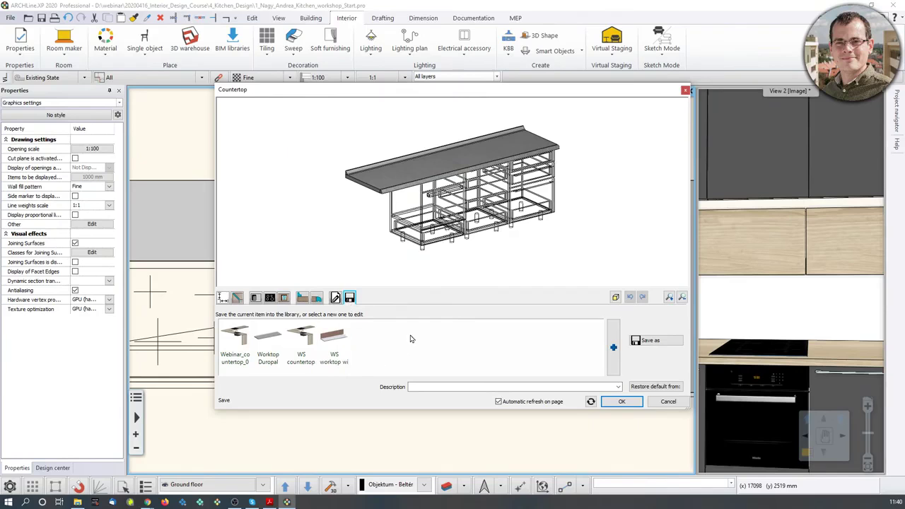
left_click(241, 341)
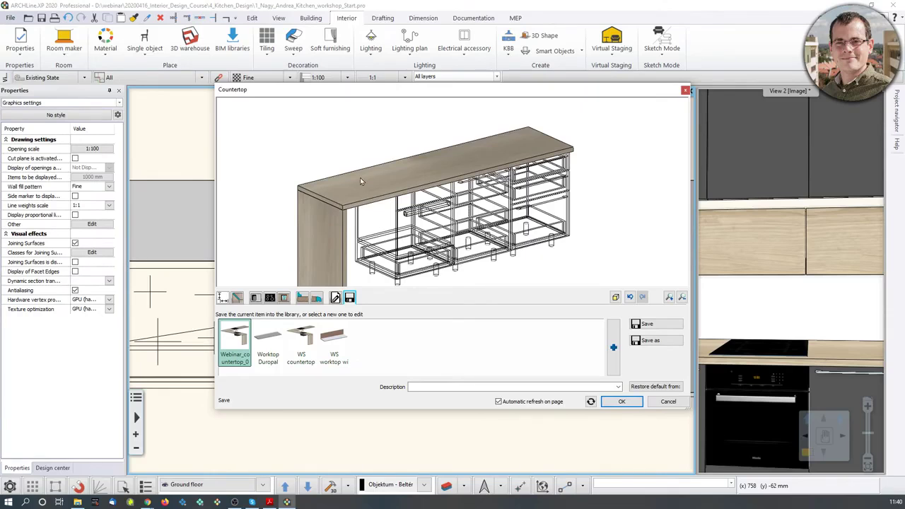
scroll(378, 191, "up", 3)
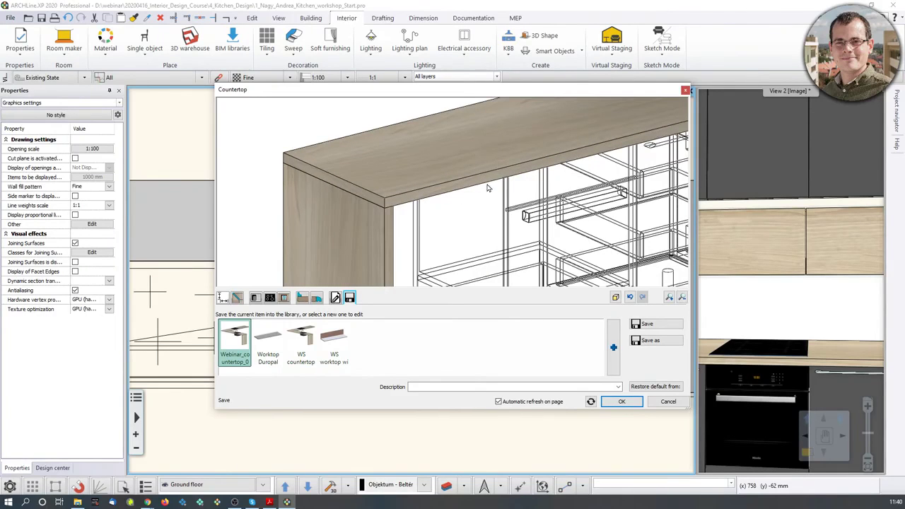
scroll(487, 188, "down", 3)
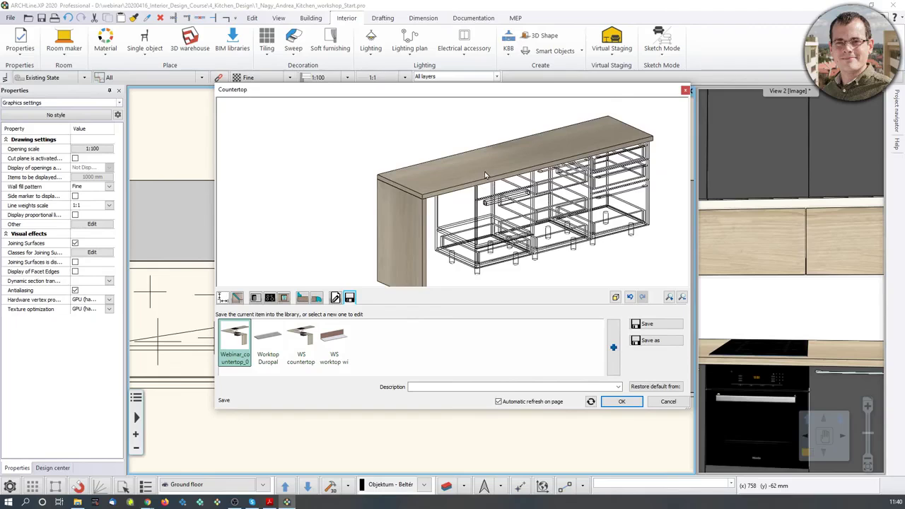
scroll(485, 175, "down", 2)
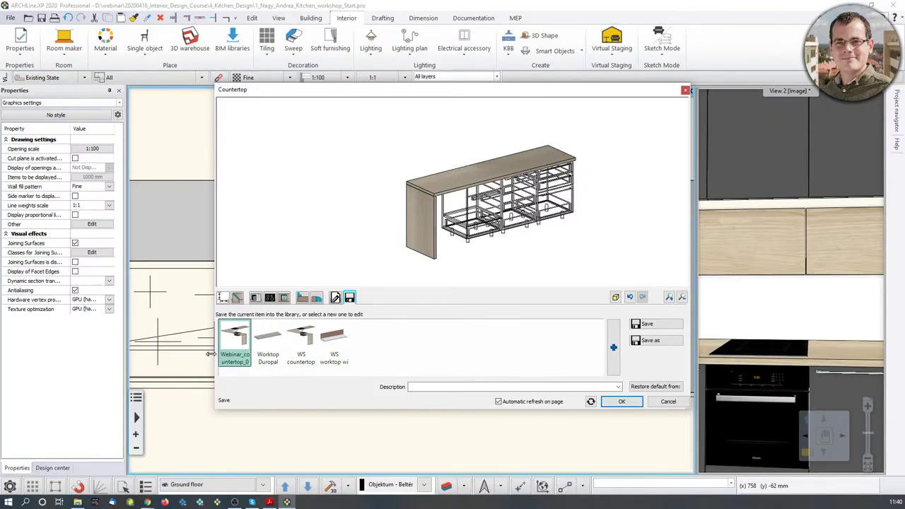
Step: Set the countertop's relative elevation to 1800 mm
left_click(335, 298)
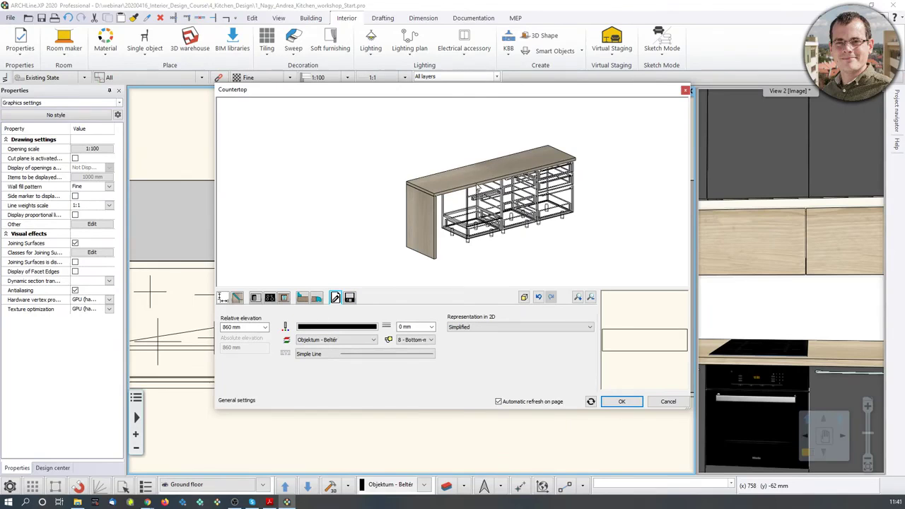
middle_click_drag(450, 123, 440, 165)
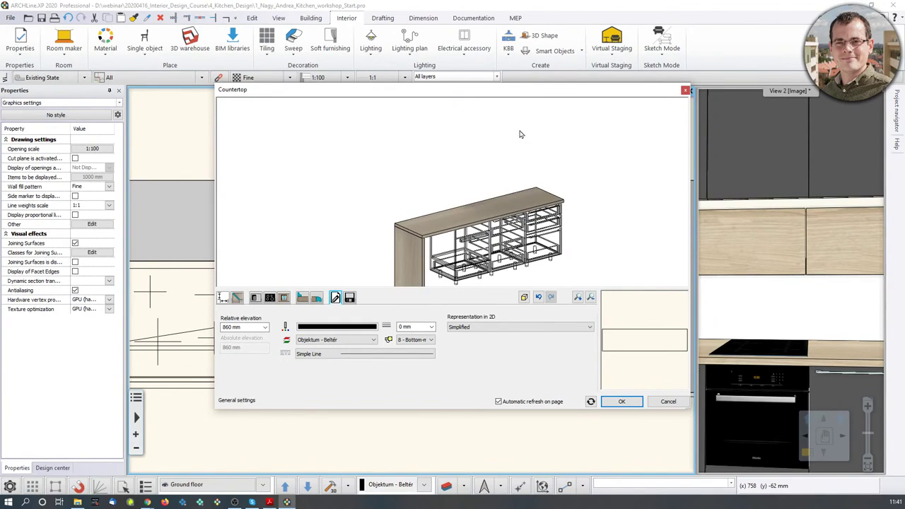
left_click(231, 328)
type("1800")
key("Return")
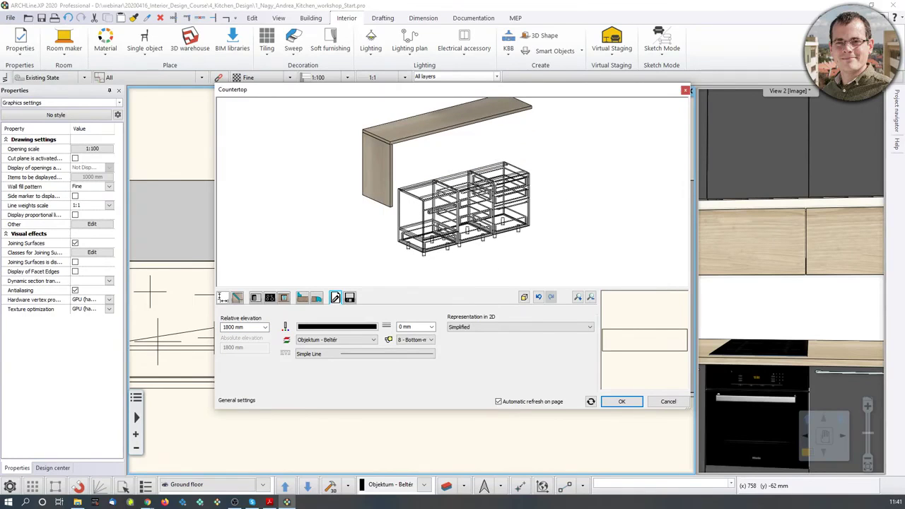
Step: Set the countertop's width to 570 mm and its thickness to 20 mm
left_click(223, 298)
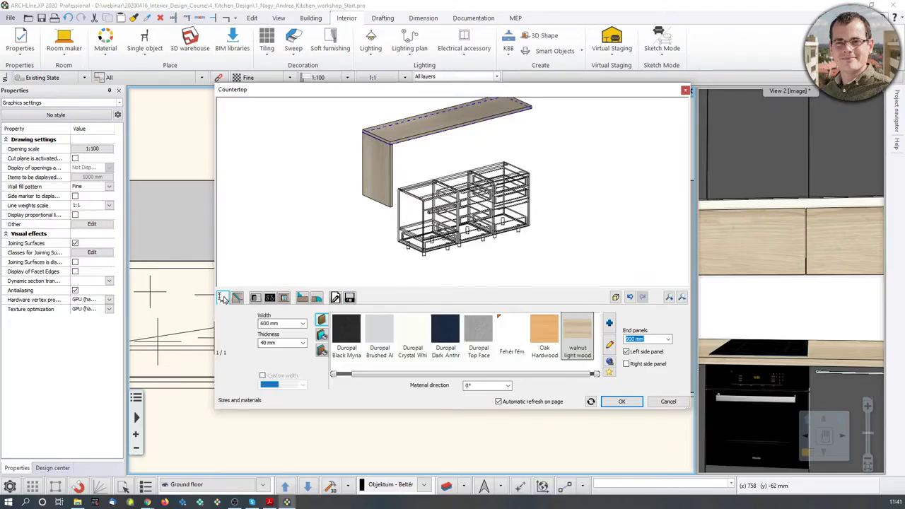
double_click(276, 324)
type("5")
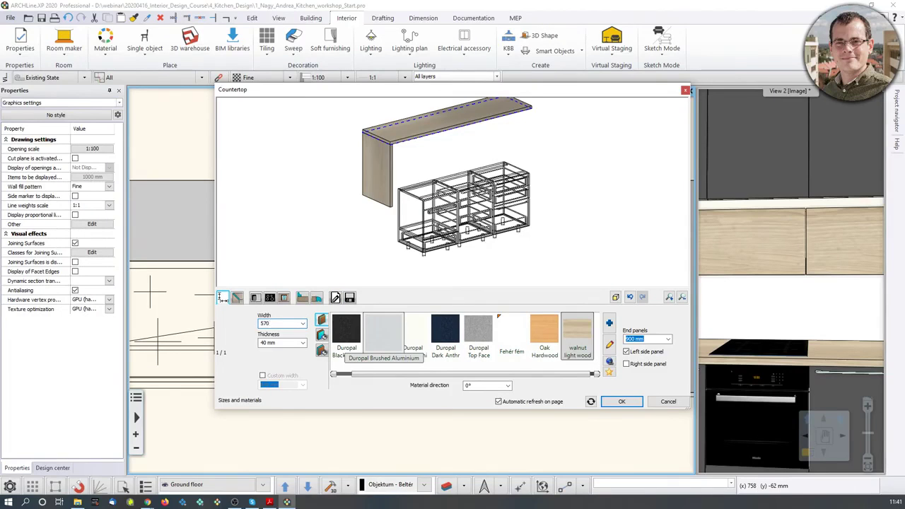
type("70")
key("Return")
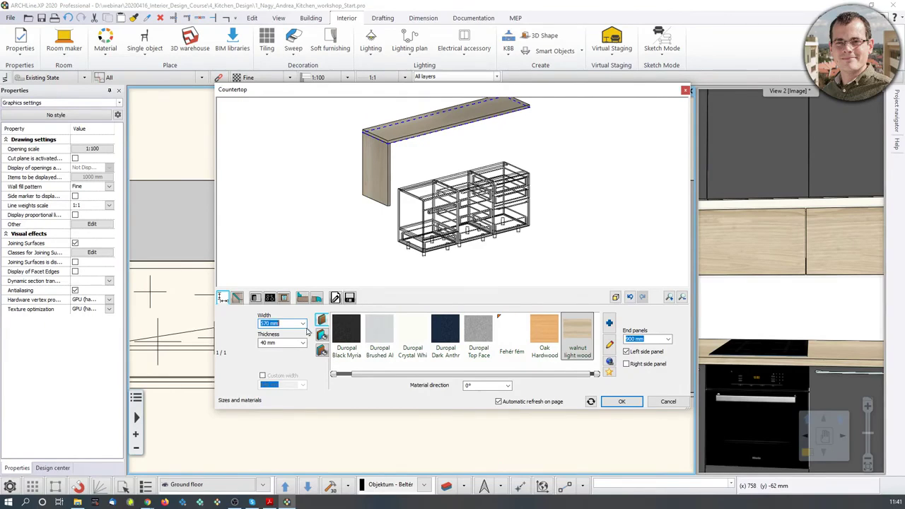
key("Tab")
type("2")
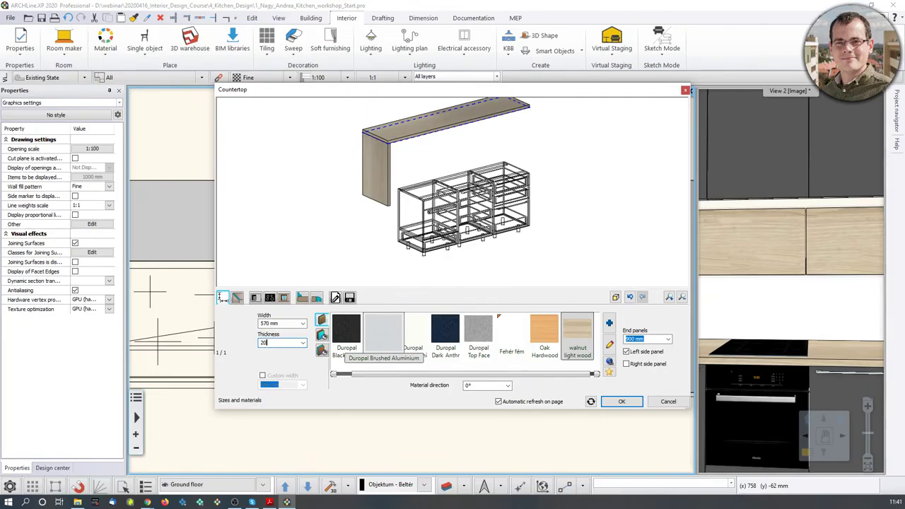
type("0")
key("Return")
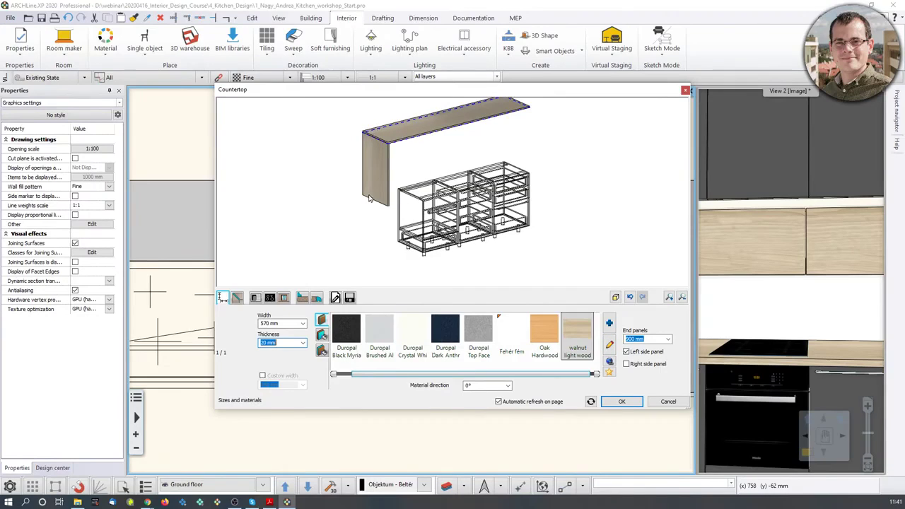
Step: Add a right side panel to the countertop and check both end panels from several angles in the preview
left_click(626, 364)
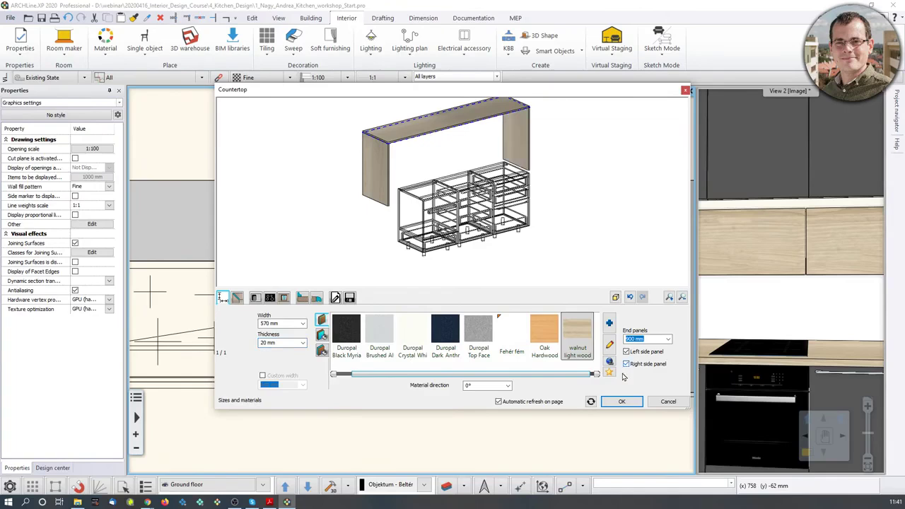
left_click(564, 345)
left_click(300, 298)
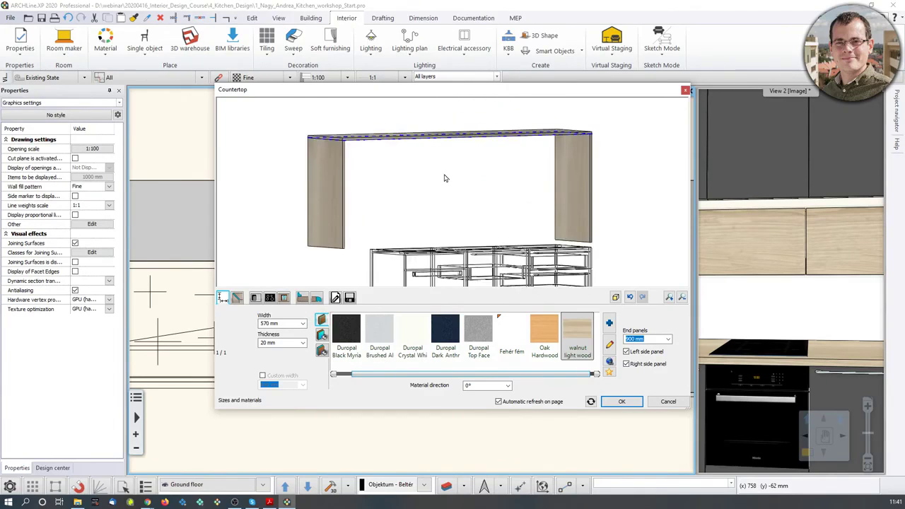
left_click_drag(445, 178, 461, 146)
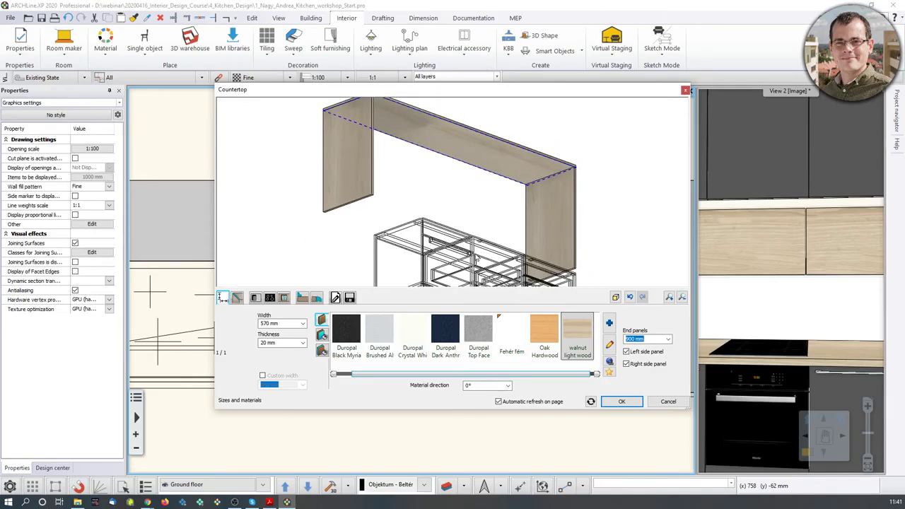
left_click_drag(451, 188, 444, 245)
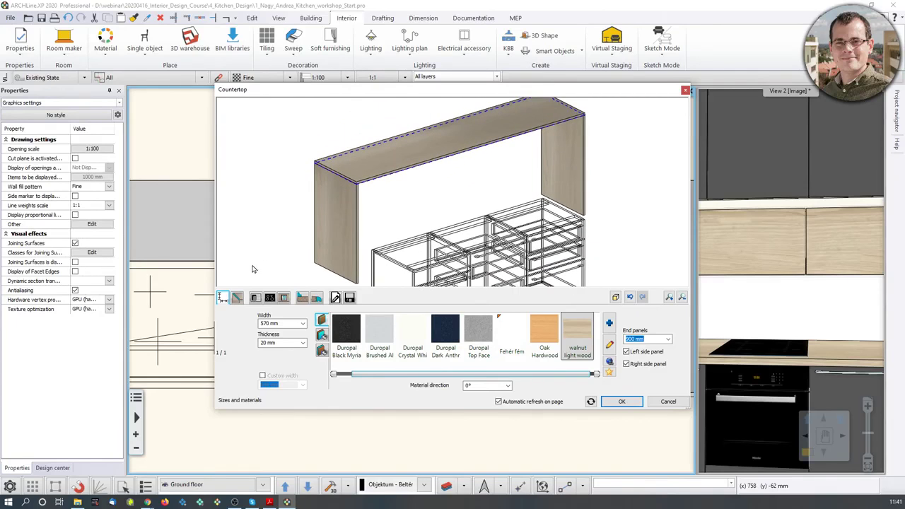
Step: Add a wall strip along the countertop's back edge and give it the Rectangular profile
left_click(305, 299)
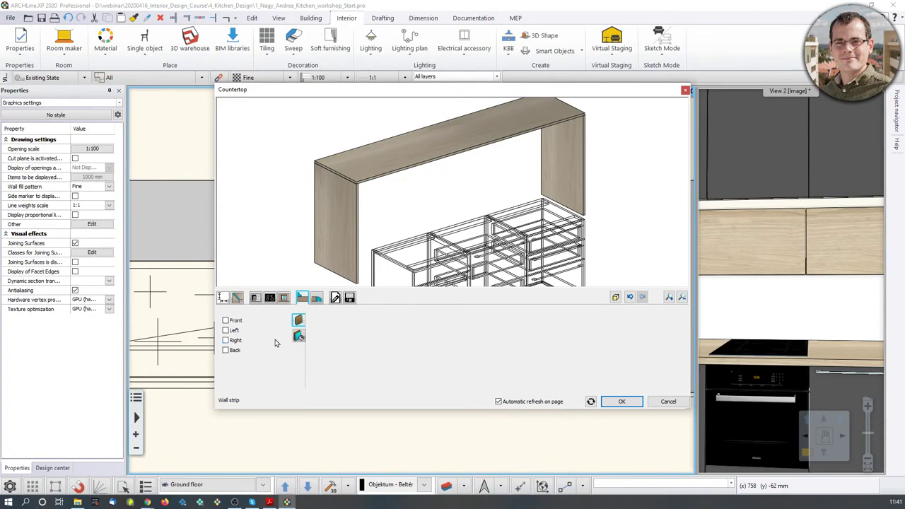
left_click(226, 351)
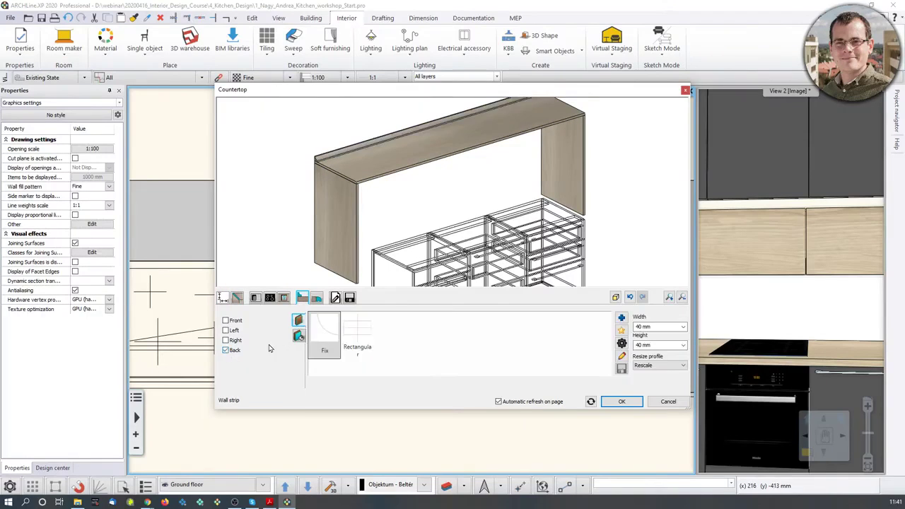
scroll(316, 162, "up", 3)
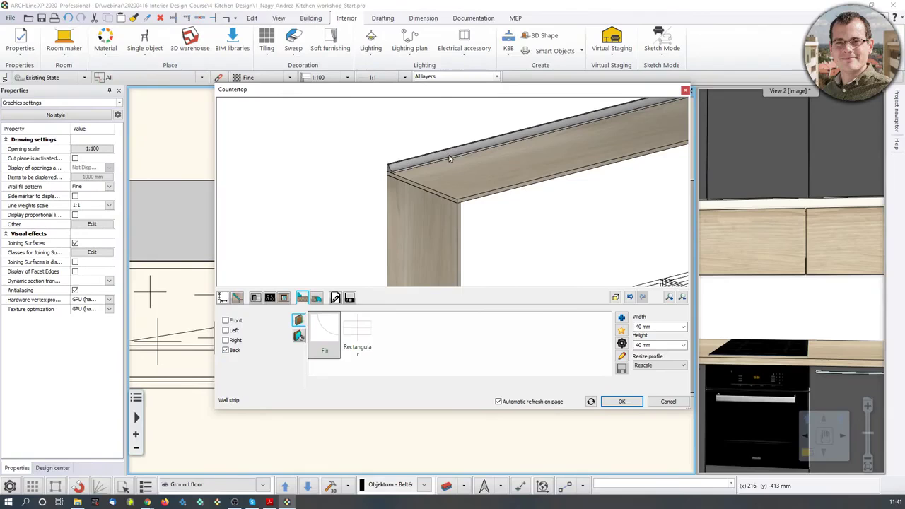
left_click(357, 331)
scroll(507, 173, "down", 3)
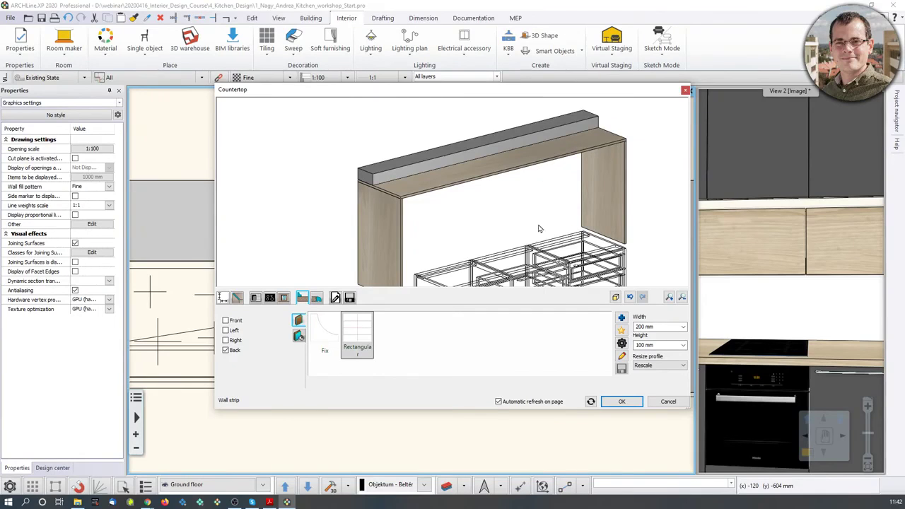
Step: Set the reference point of the wall strip's rectangular profile to its upper-left corner and check the strip in the preview
left_click(623, 344)
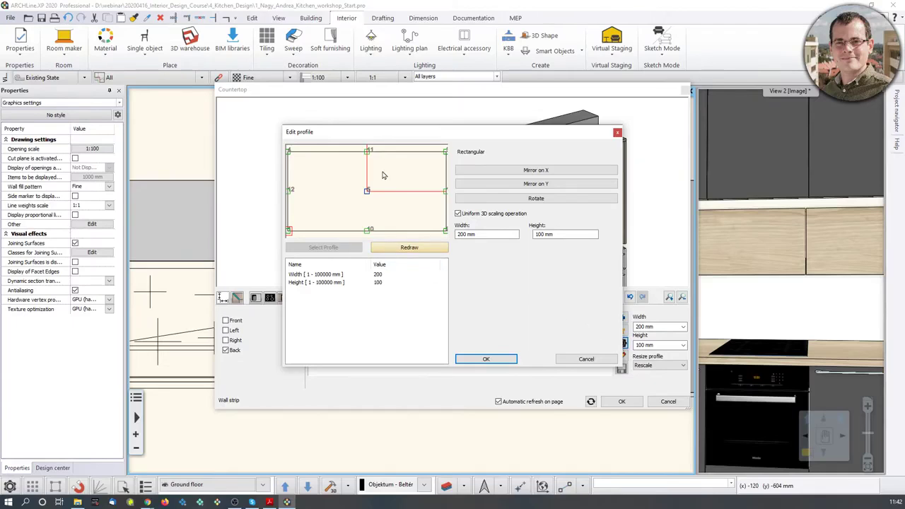
left_click_drag(397, 135, 633, 166)
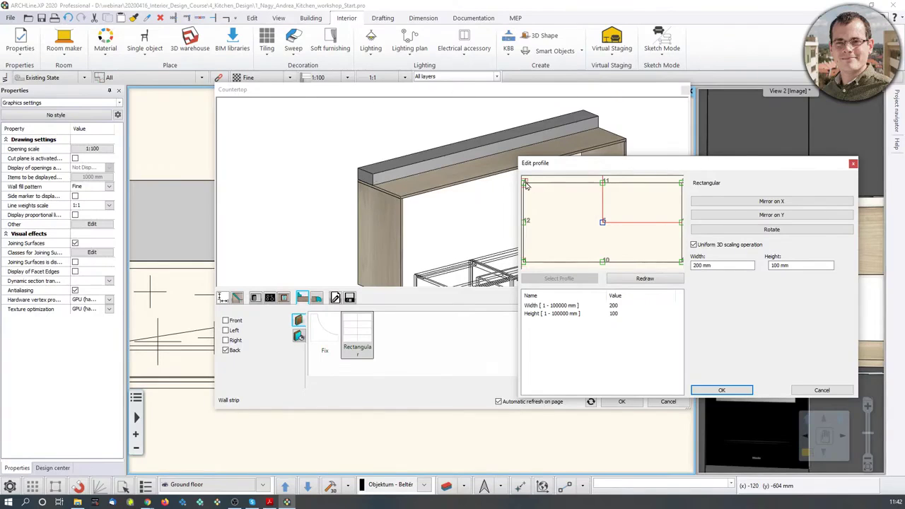
left_click(720, 389)
scroll(382, 175, "up", 3)
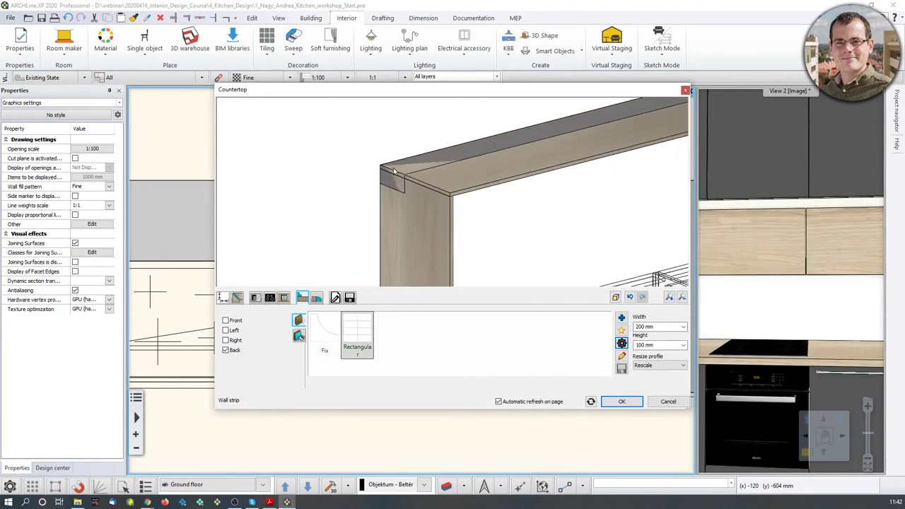
Step: Set the back wall strip's profile to 5 mm wide and 920 mm high, and inspect the resulting back panel
scroll(445, 215, "down", 5)
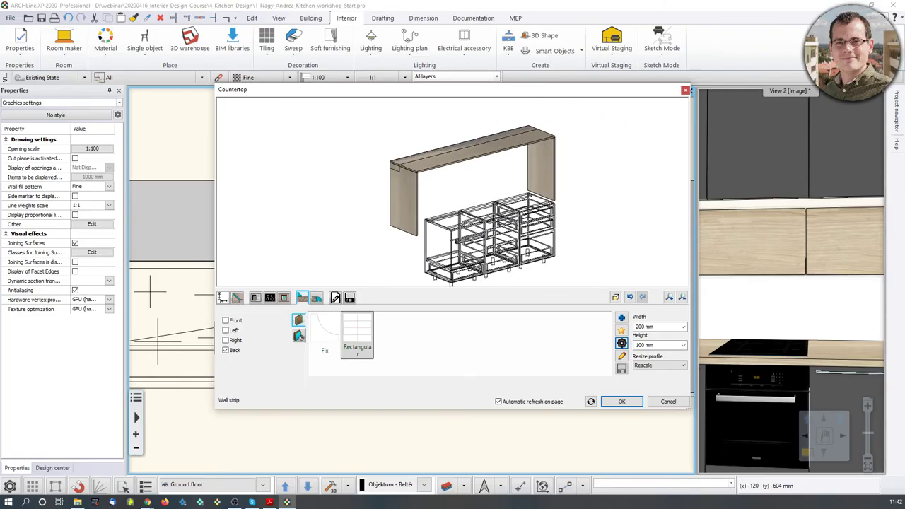
triple_click(647, 327)
type("5")
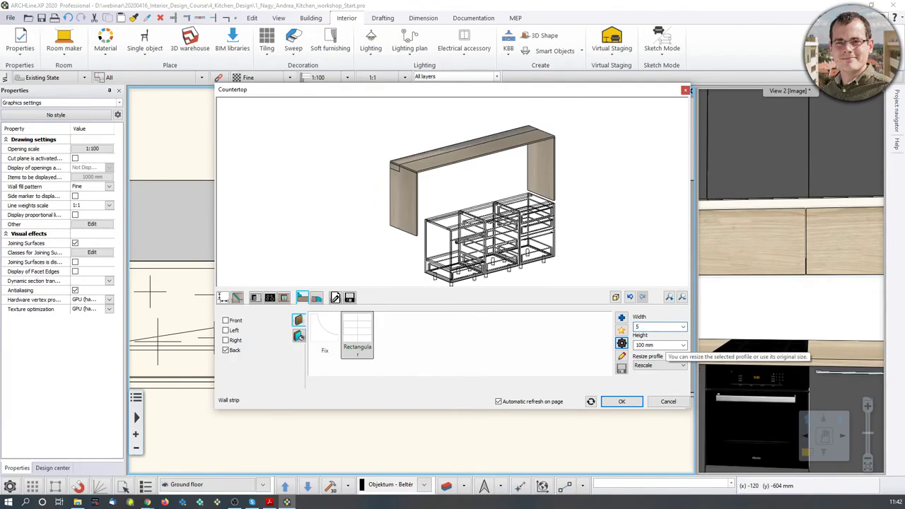
triple_click(638, 346)
type("920")
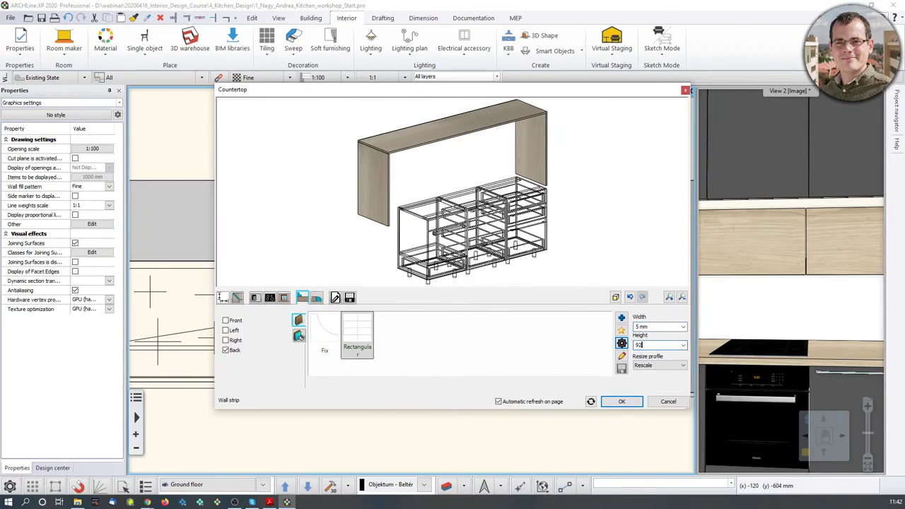
key("Return")
scroll(516, 203, "up", 5)
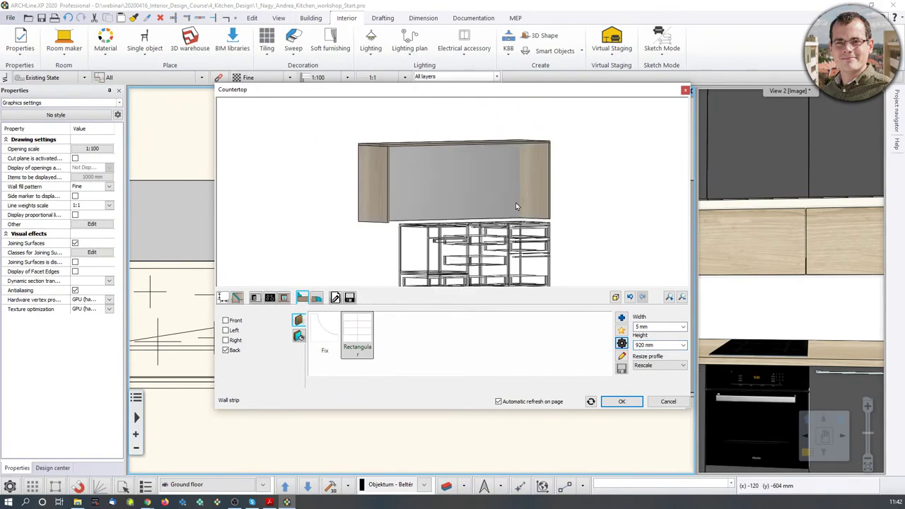
left_click_drag(414, 210, 407, 213)
left_click_drag(377, 183, 389, 204)
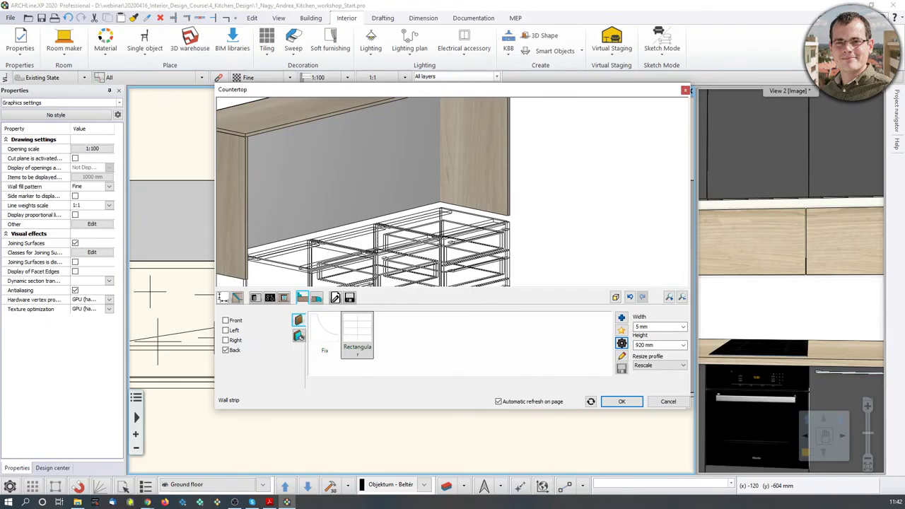
Step: Find the walnut light wood material in the library, assign it to the back wall strip and apply the countertop changes
left_click(299, 336)
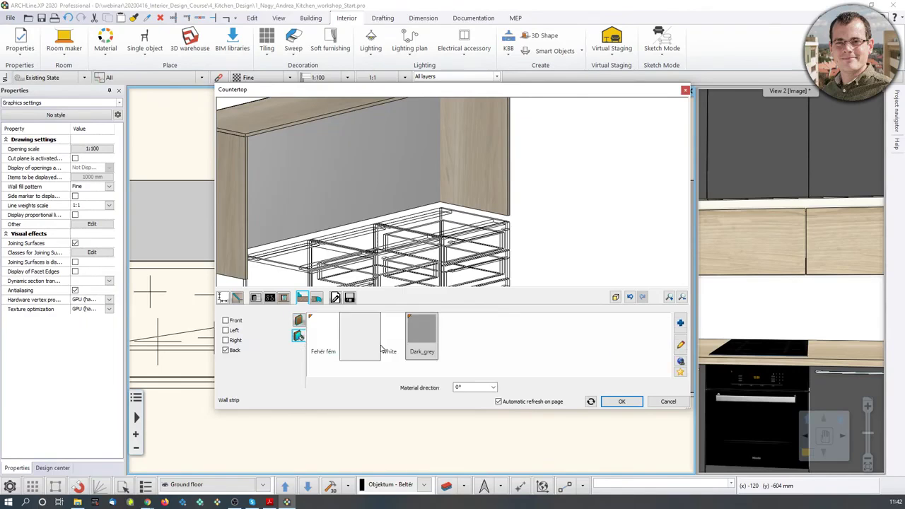
left_click(681, 324)
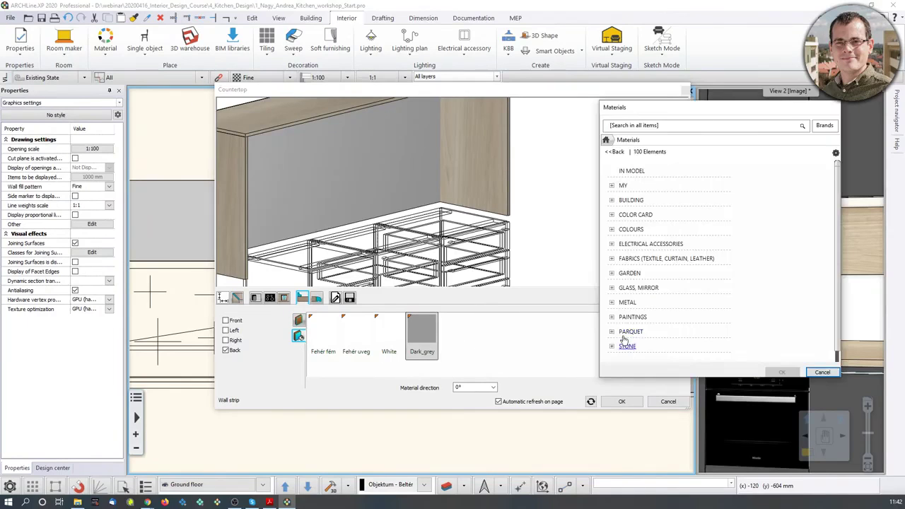
left_click(630, 125)
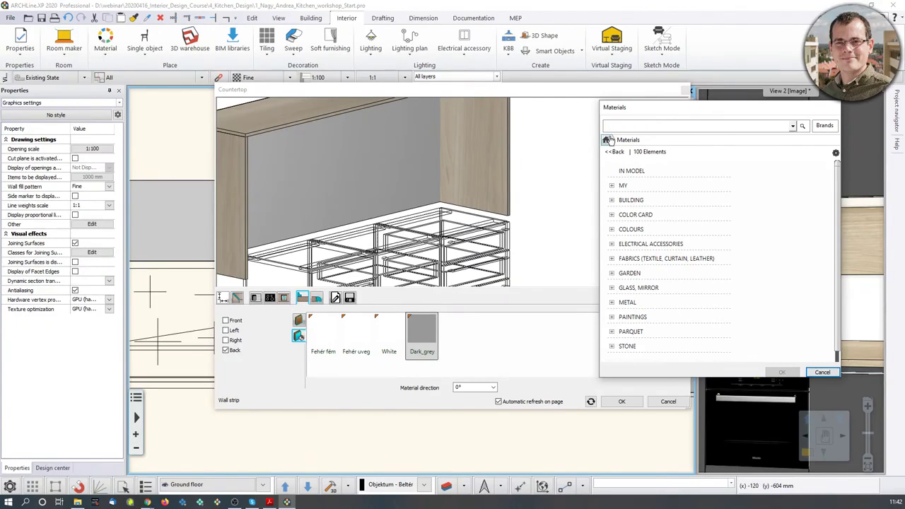
type("walnut")
key("Return")
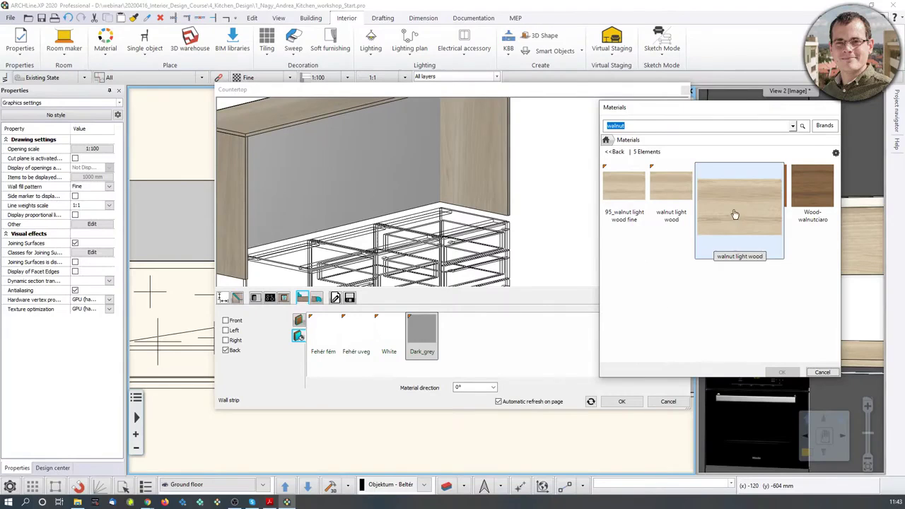
mouse_move(624, 182)
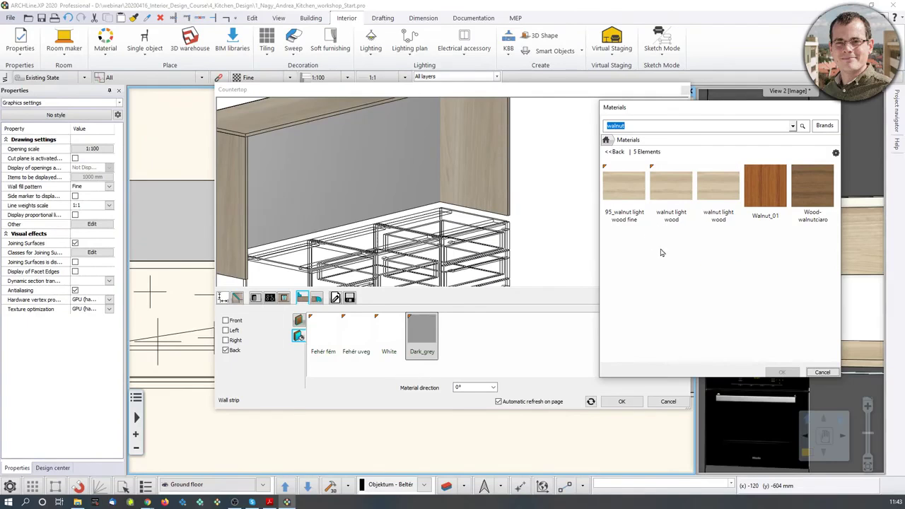
left_click(660, 196)
left_click(782, 372)
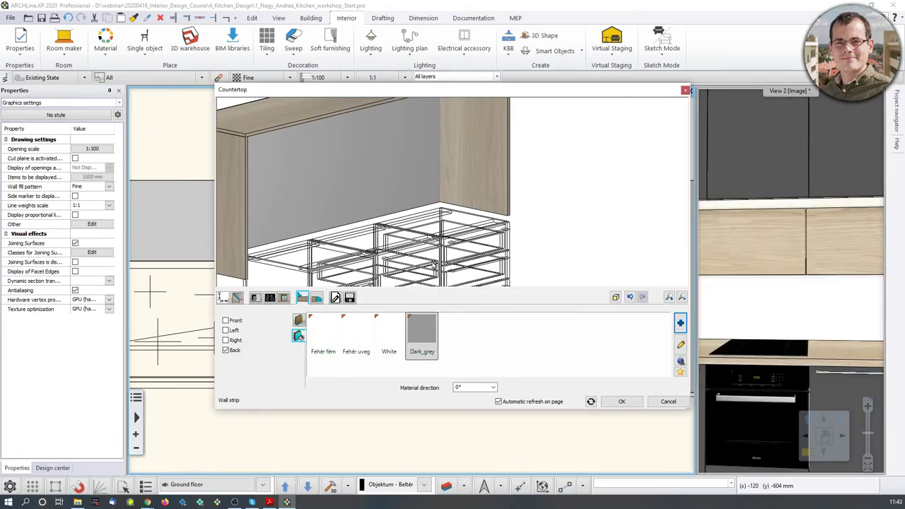
scroll(455, 213, "down", 2)
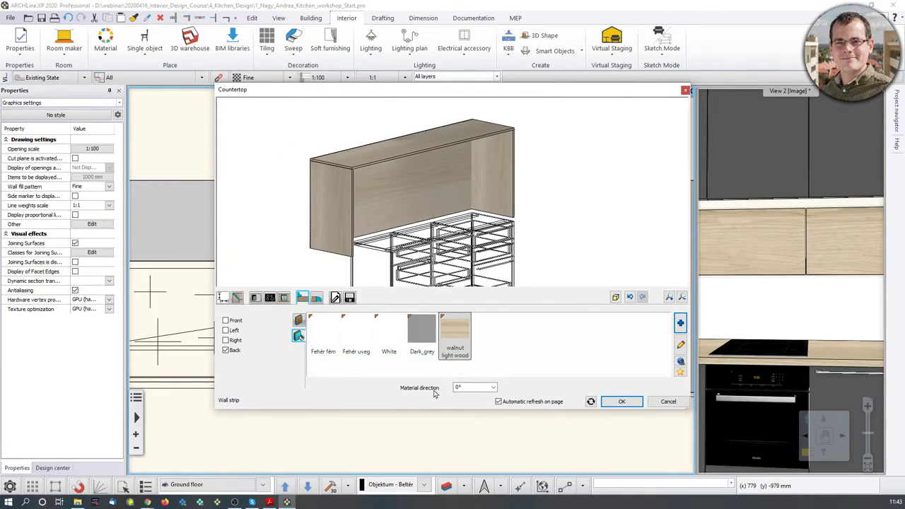
left_click(623, 402)
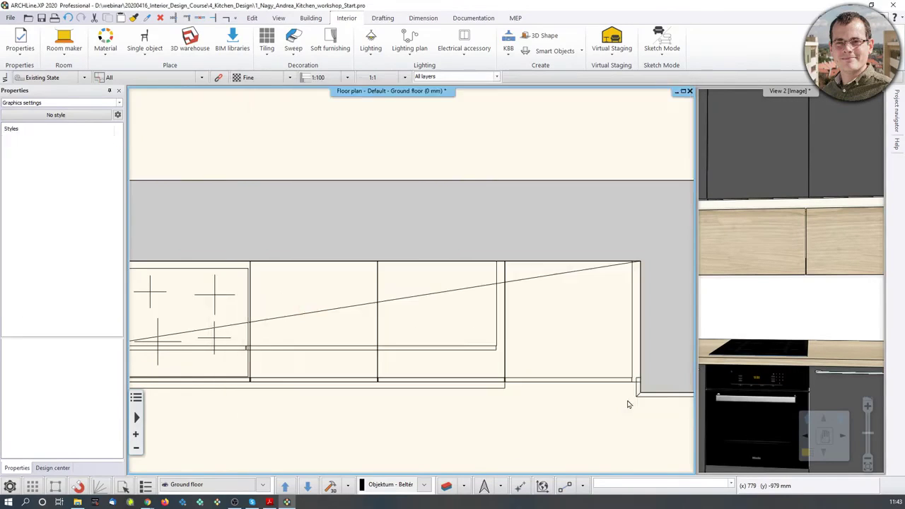
Step: Enlarge the 3D view and inspect the wooden niche, both cabinet runs and the open base beneath the cabinets
left_click(790, 302)
left_click(808, 455)
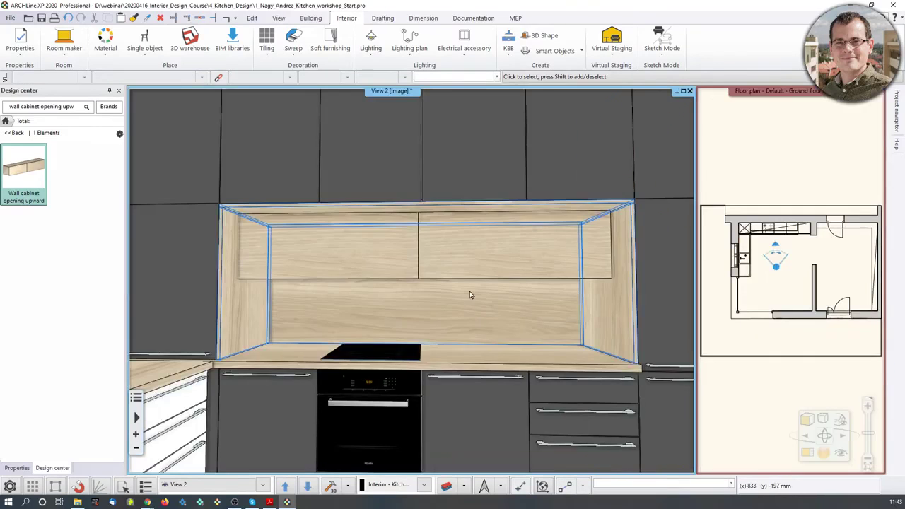
scroll(470, 296, "down", 5)
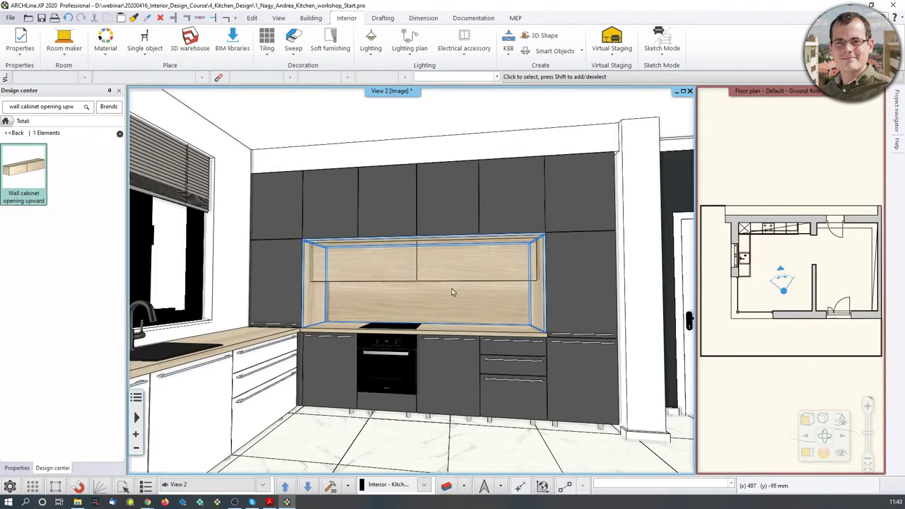
middle_click_drag(454, 292, 450, 281)
middle_click_drag(435, 364, 388, 394)
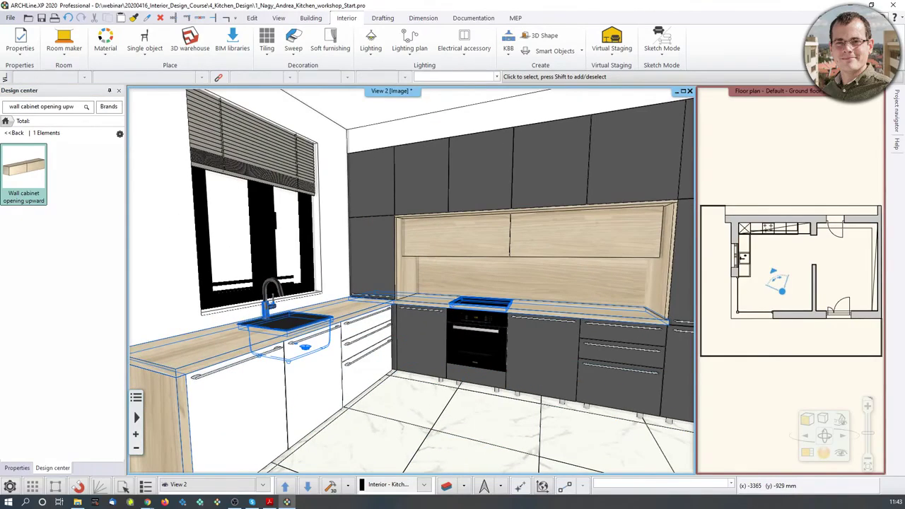
middle_click_drag(420, 426, 297, 372)
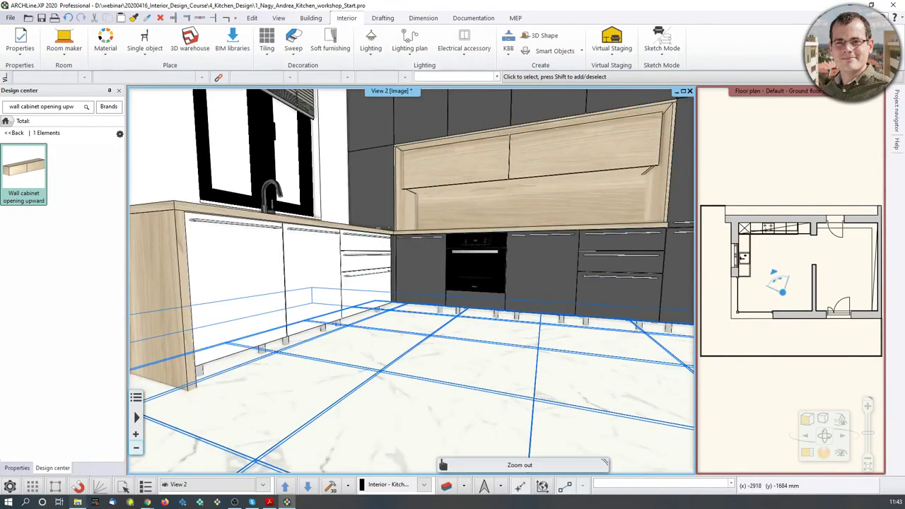
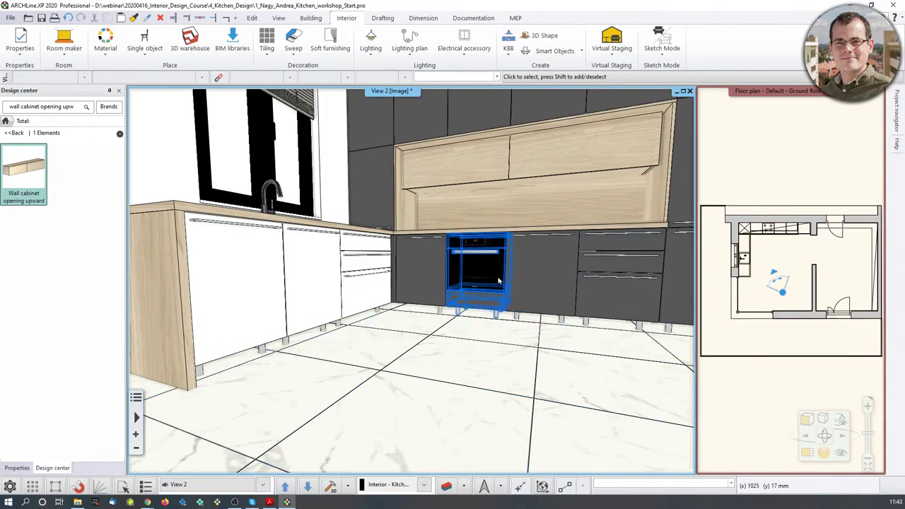
middle_click_drag(499, 280, 499, 295)
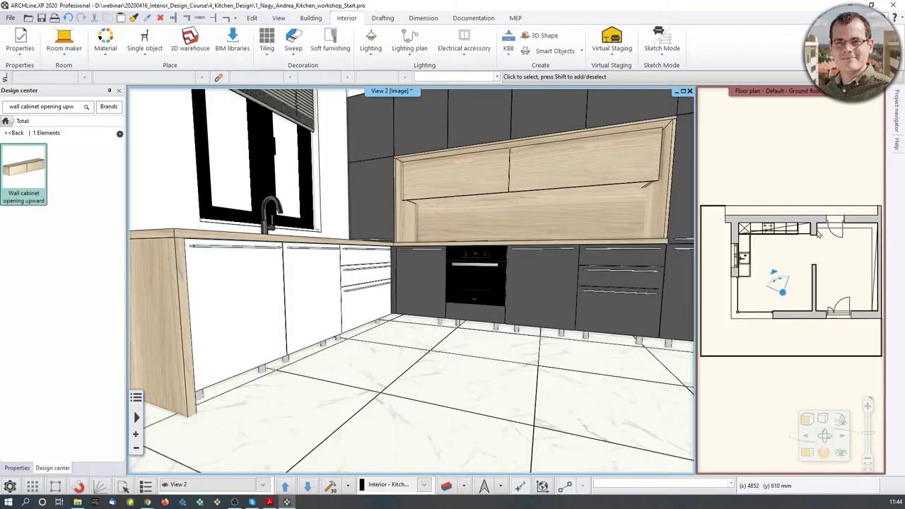
Step: In the enlarged floor plan, begin a KBB Plinth by profile at the front corner of the sink run's free end
left_click(778, 186)
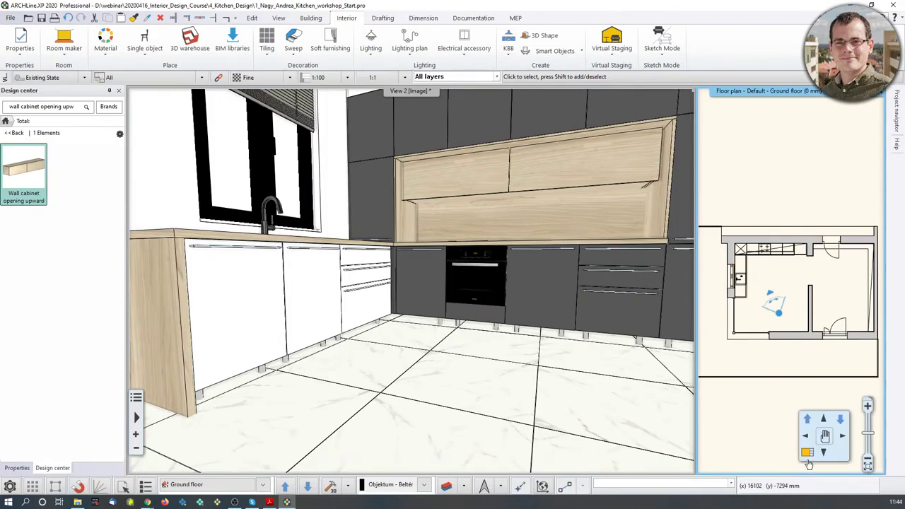
left_click(807, 456)
middle_click_drag(427, 194, 436, 237)
scroll(435, 239, "up", 3)
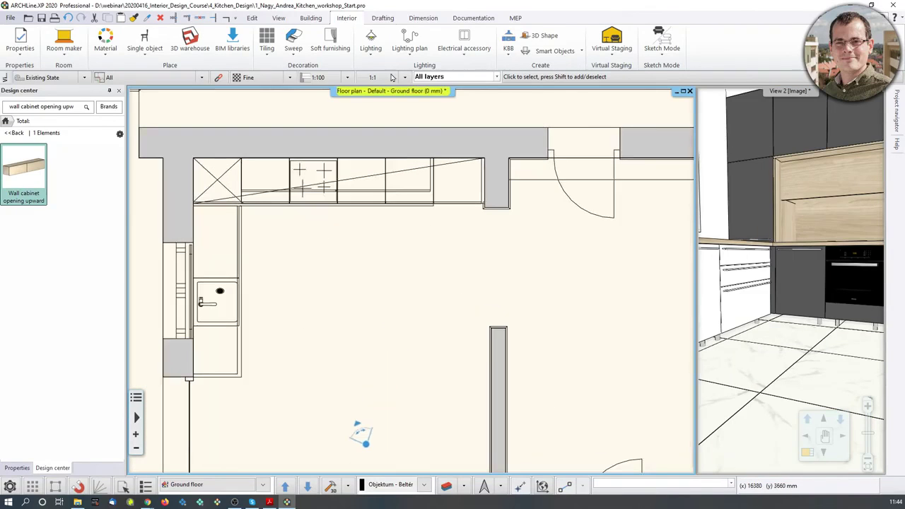
left_click(508, 57)
mouse_move(549, 166)
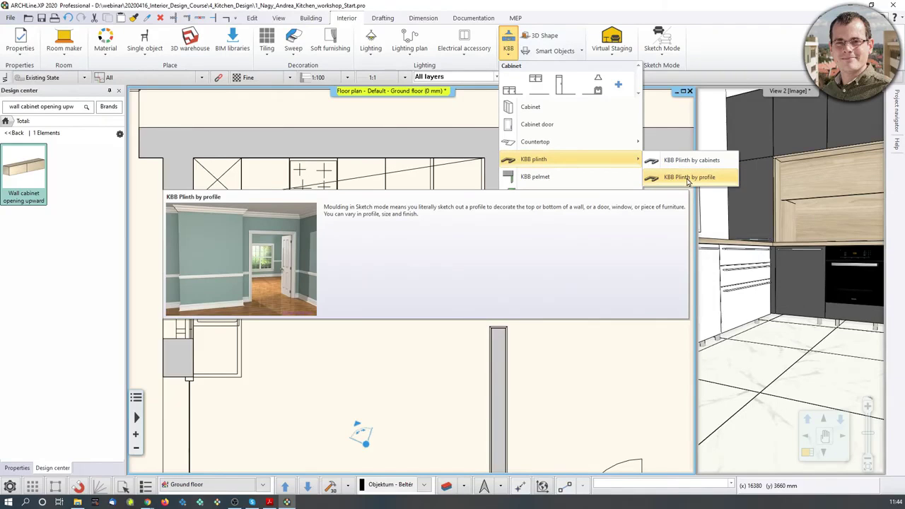
left_click(688, 179)
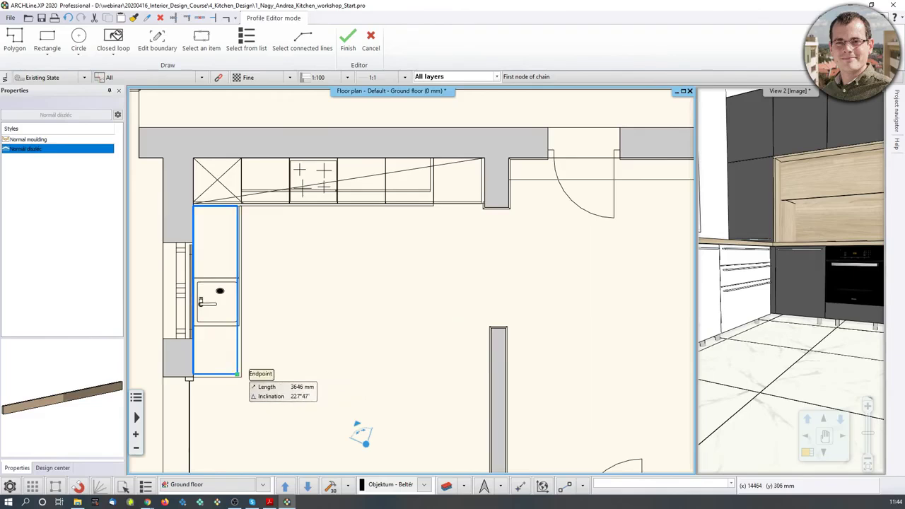
scroll(255, 358, "up", 3)
scroll(255, 359, "up", 2)
left_click(414, 279)
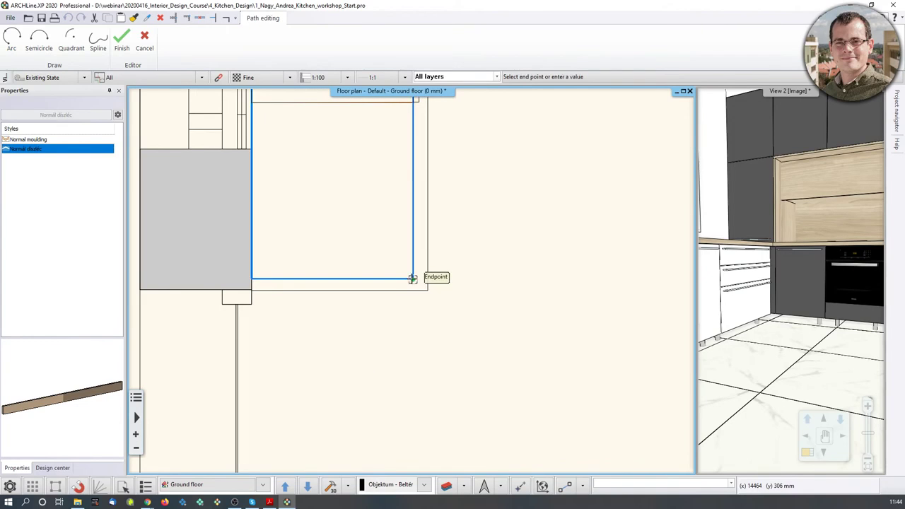
Step: Draw the plinth path along the front of the sink cabinets up to the front line of the hob run
middle_click_drag(428, 144, 395, 484)
middle_click_drag(406, 172, 402, 368)
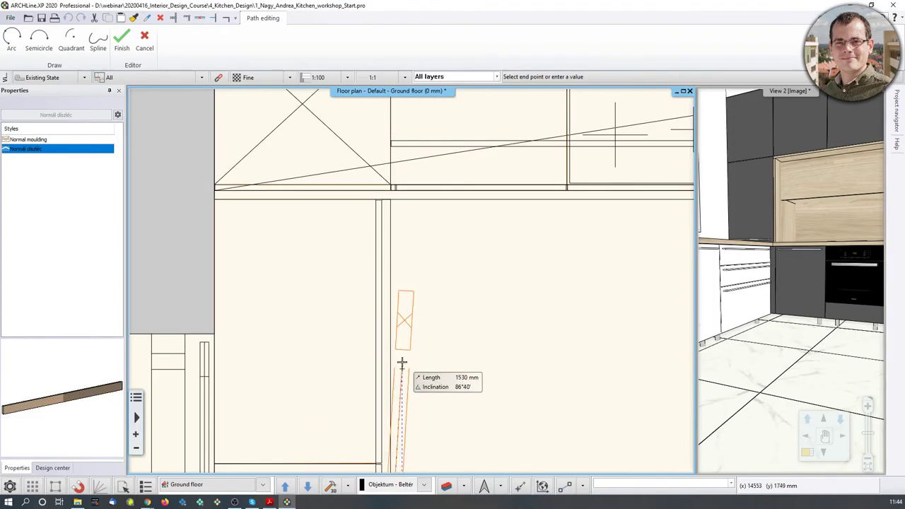
scroll(382, 234, "up", 2)
middle_click_drag(387, 168, 426, 228)
scroll(378, 281, "up", 2)
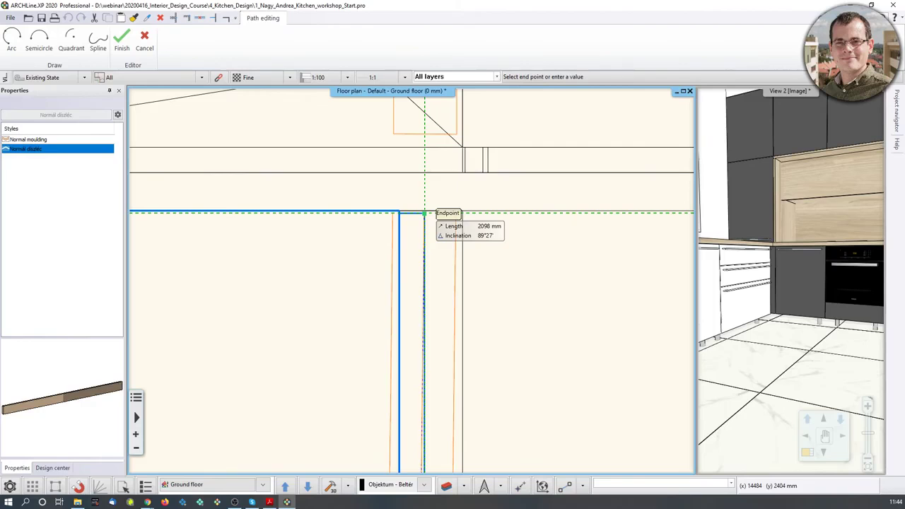
left_click(424, 173)
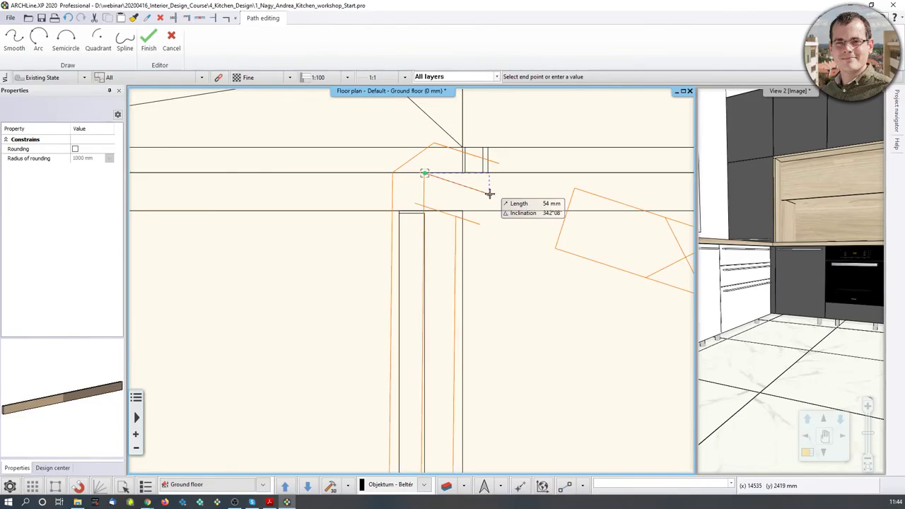
Step: Continue the plinth path about 3049 mm along the hob run's front to the wall skirting and finish the plinth
scroll(552, 215, "down", 1)
scroll(624, 236, "down", 1)
middle_click_drag(624, 235, 351, 237)
scroll(353, 238, "down", 1)
middle_click_drag(536, 246, 454, 253)
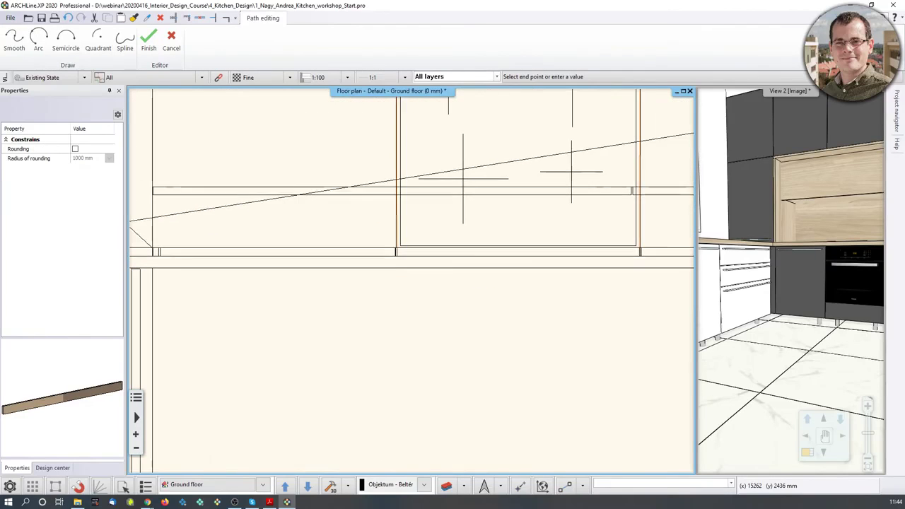
scroll(495, 256, "down", 1)
scroll(506, 259, "down", 1)
middle_click_drag(608, 256, 372, 260)
scroll(534, 260, "up", 2)
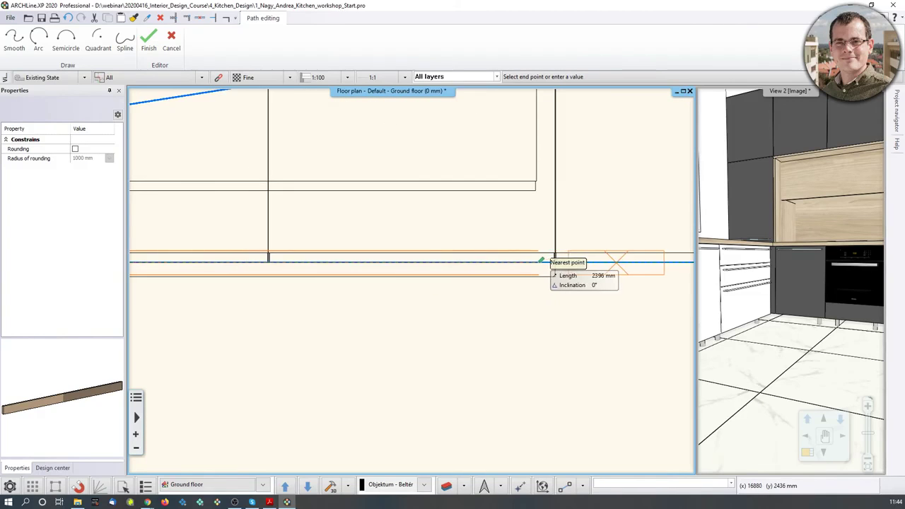
middle_click_drag(681, 262, 358, 272)
scroll(414, 275, "down", 1)
scroll(520, 264, "up", 4)
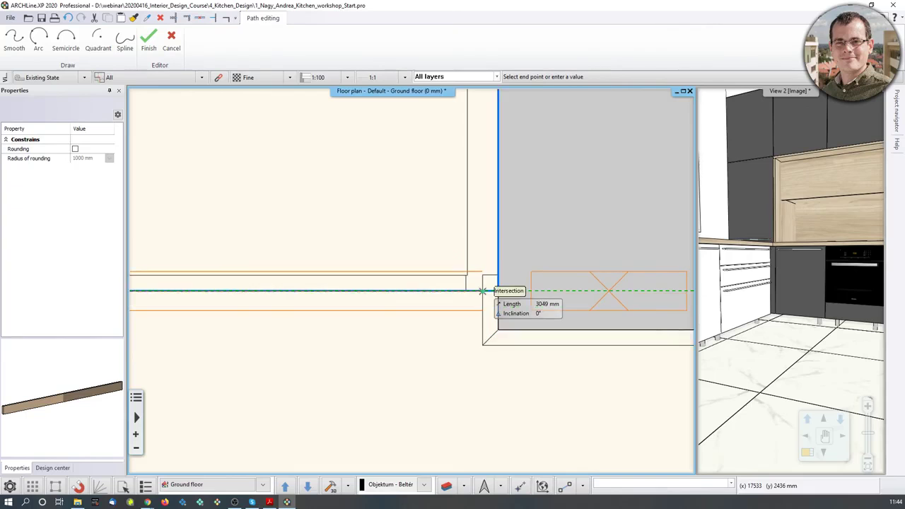
left_click(482, 290)
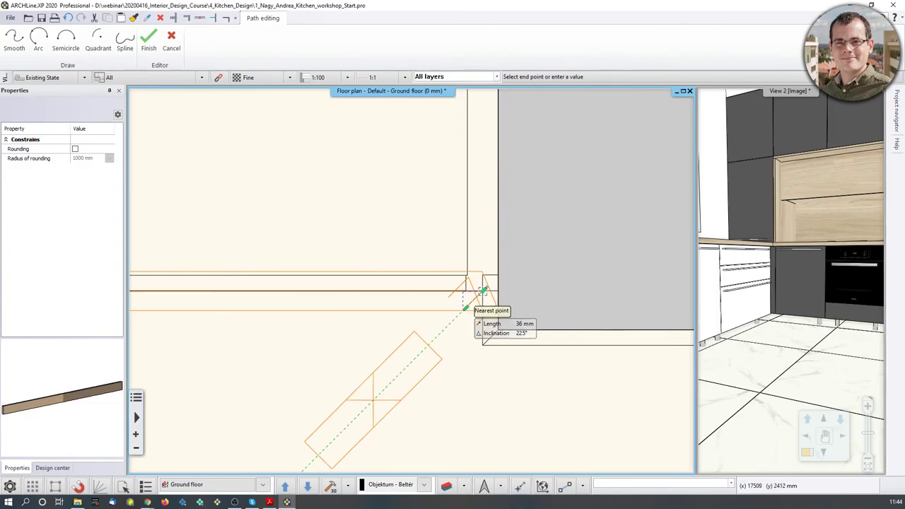
key("Return")
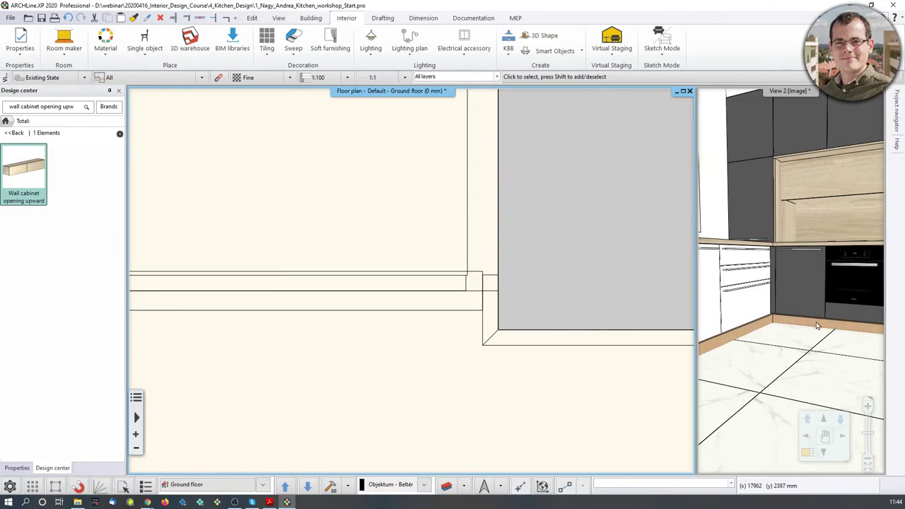
Step: Edit the plinth beneath the base cabinets and set its rectangular section profile to 20 mm wide and 100 mm high
middle_click_drag(803, 327, 779, 318)
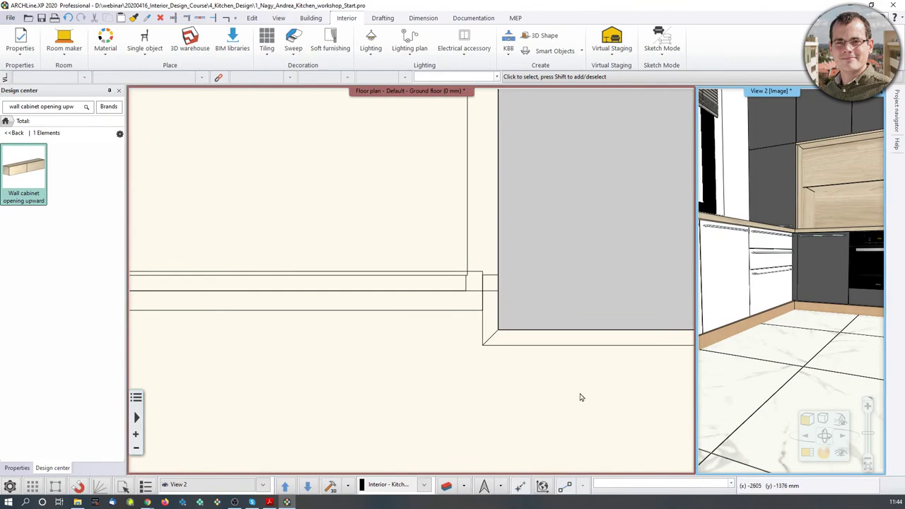
left_click(773, 322)
left_click(795, 353)
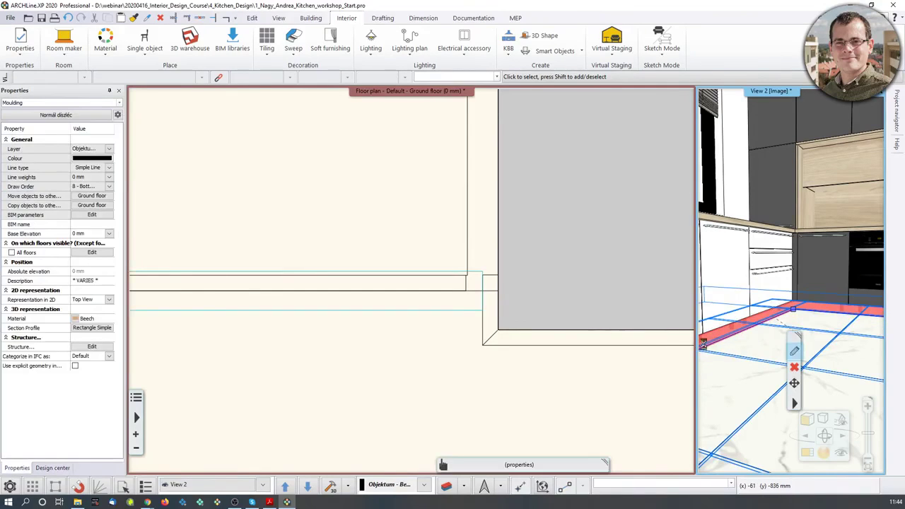
scroll(488, 198, "up", 2)
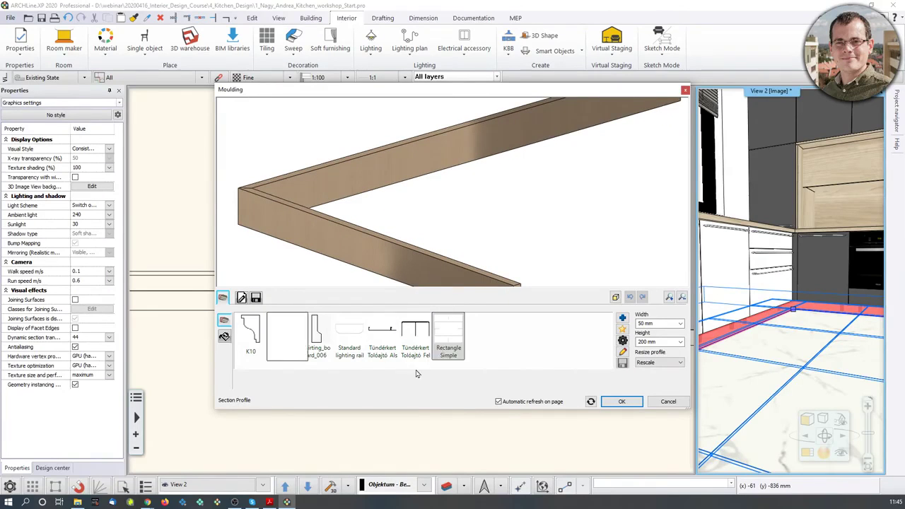
left_click(655, 324)
type("20")
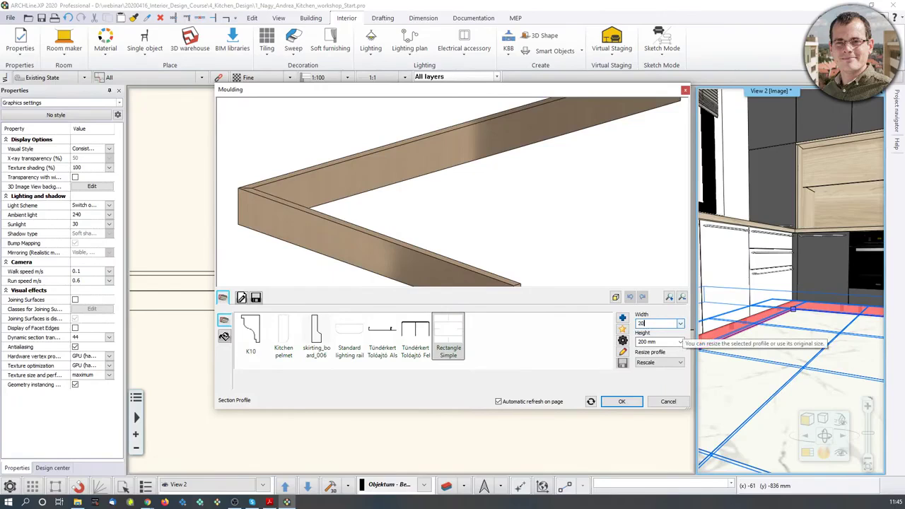
key("Return")
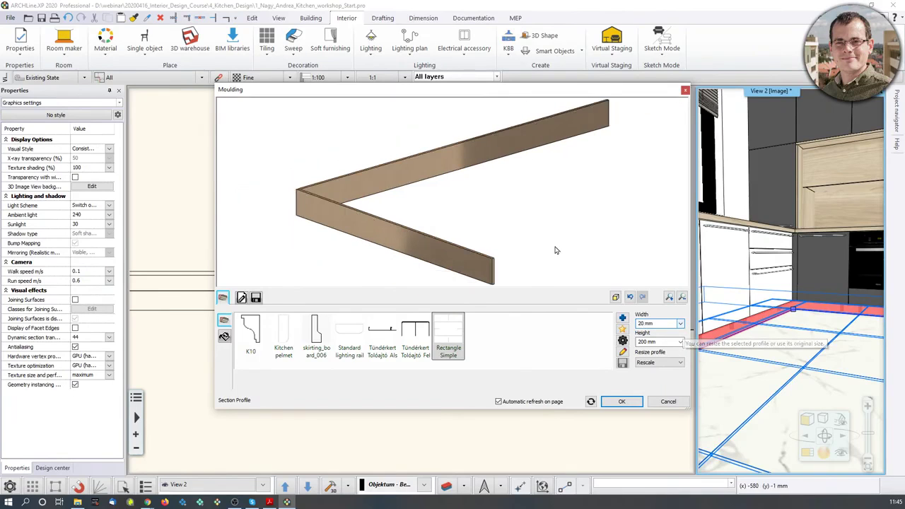
left_click(645, 342)
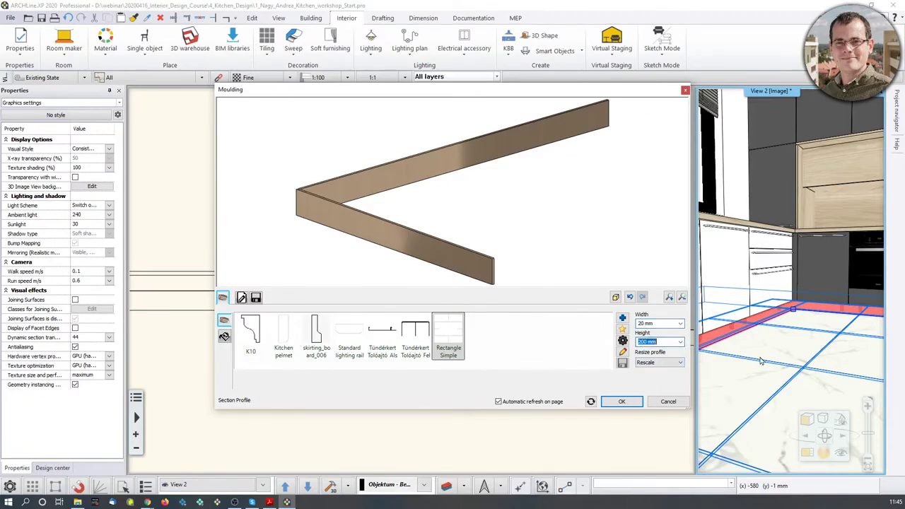
type("100")
key("Return")
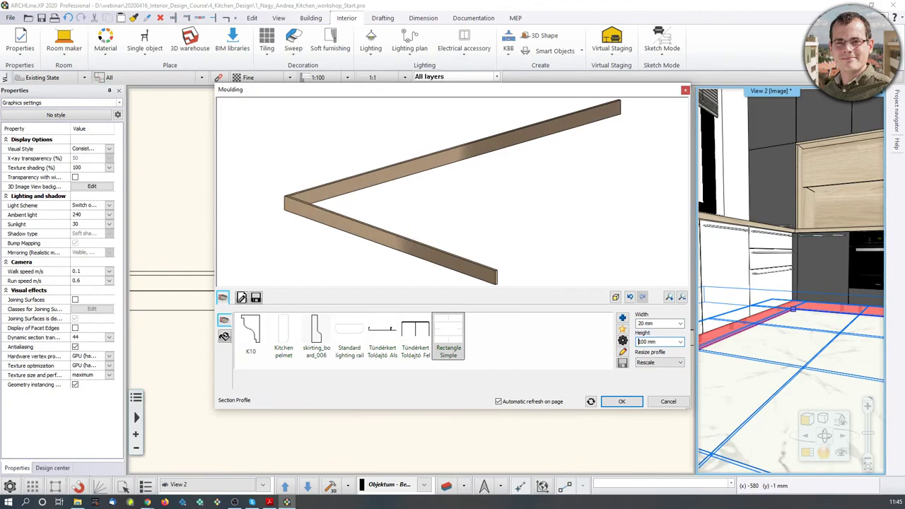
Step: Assign the White material to the plinth and return to its section profile settings
left_click(224, 336)
left_click(360, 357)
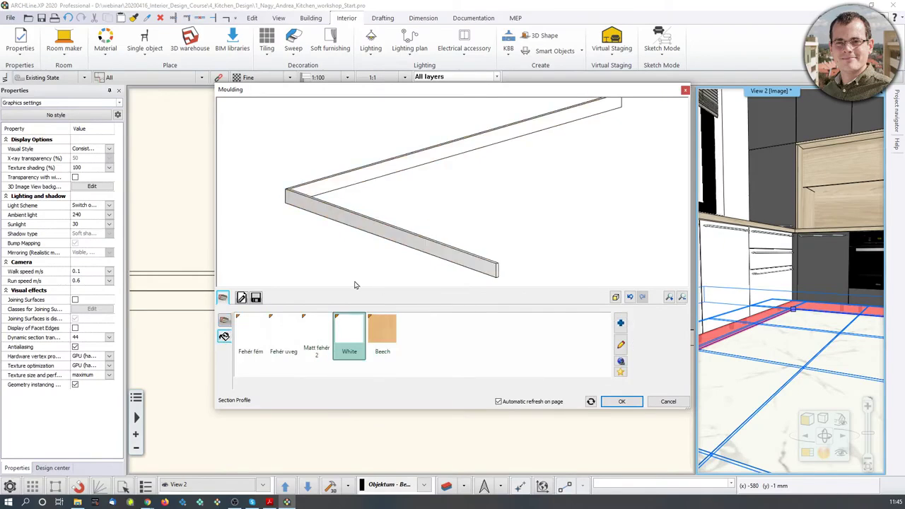
left_click(241, 298)
left_click(224, 298)
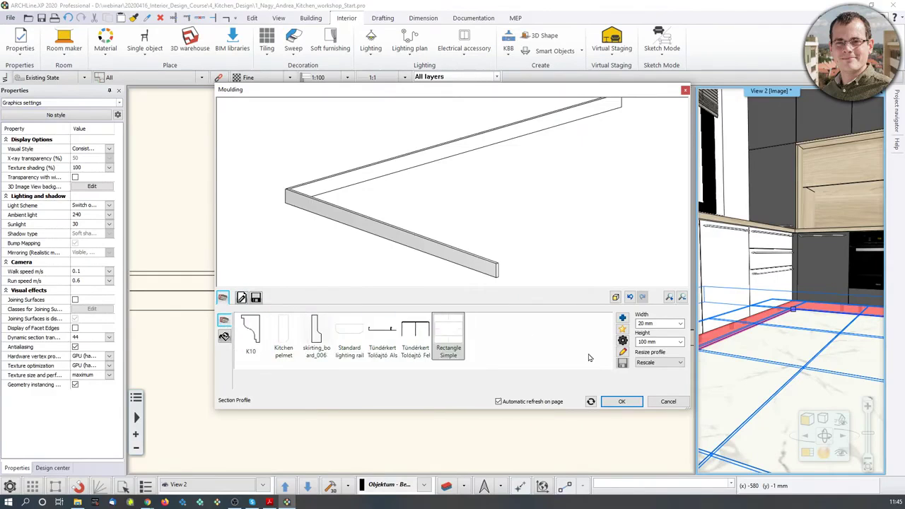
Step: Move the Rectangle Simple profile's reference point to its bottom corner and apply the plinth changes
left_click(623, 350)
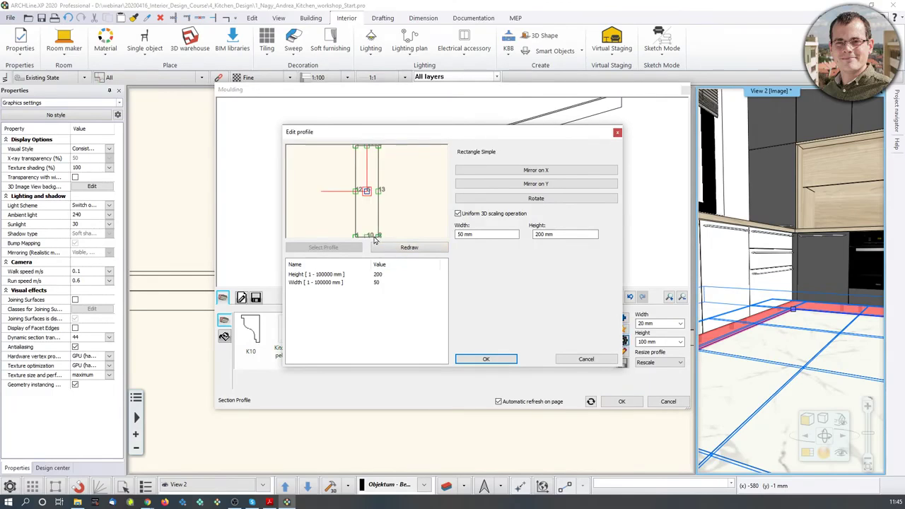
left_click(398, 248)
left_click(486, 359)
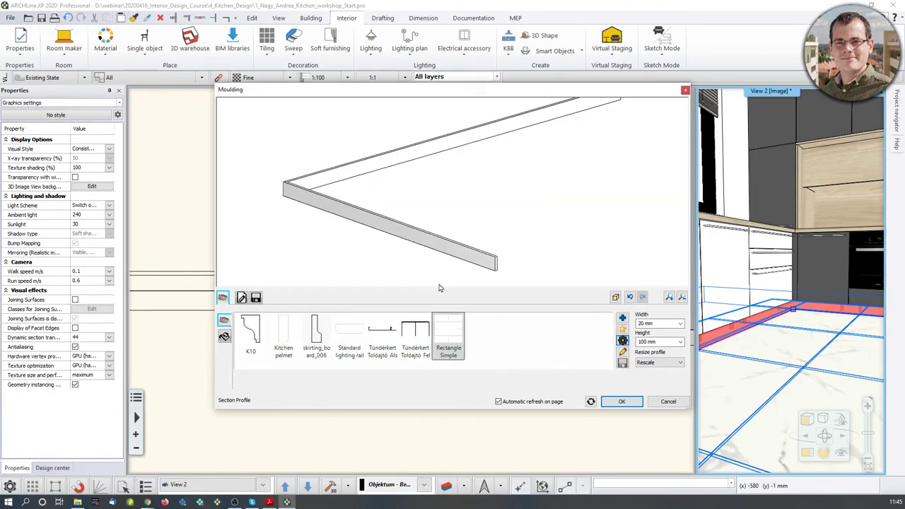
left_click(622, 401)
Step: Enlarge the 3D view and examine the plinth along the front of the sink and hob runs
scroll(771, 314, "up", 2)
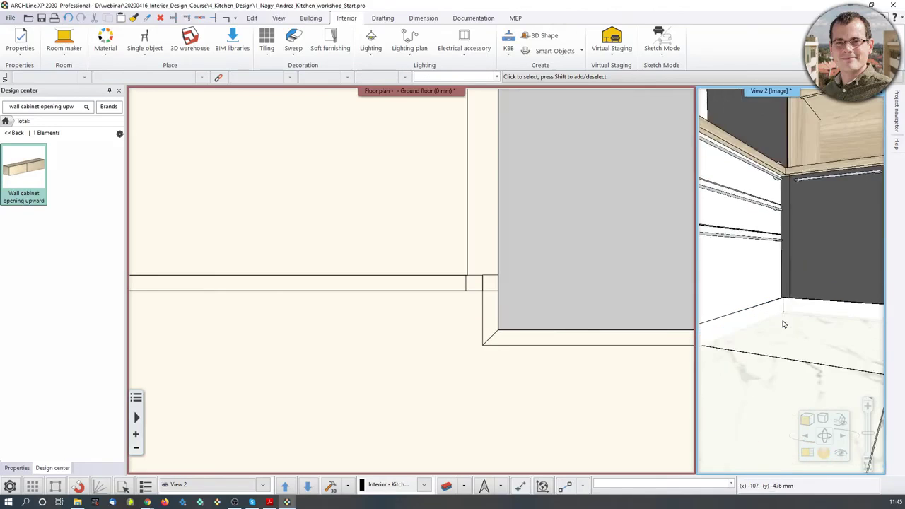
scroll(782, 325, "down", 4)
middle_click_drag(759, 288, 771, 300)
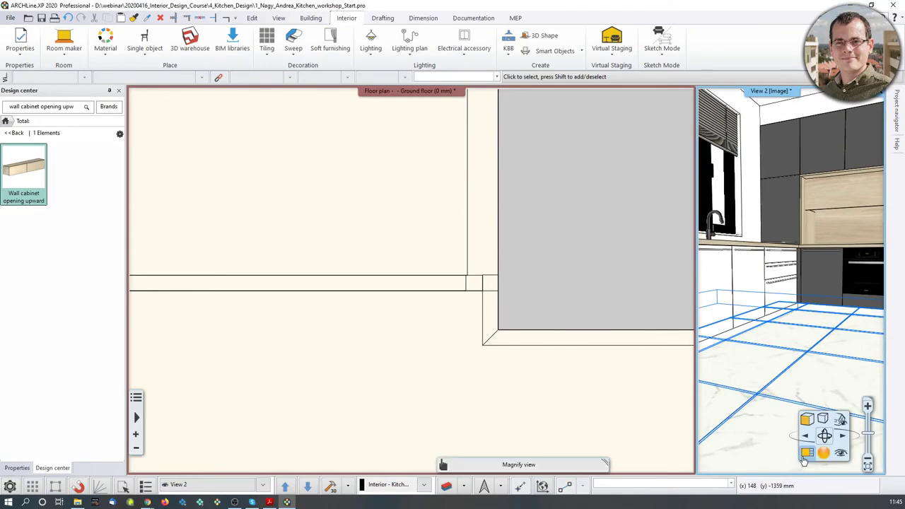
left_click(806, 455)
scroll(523, 321, "down", 1)
middle_click_drag(523, 321, 502, 323)
middle_click_drag(463, 347, 428, 354)
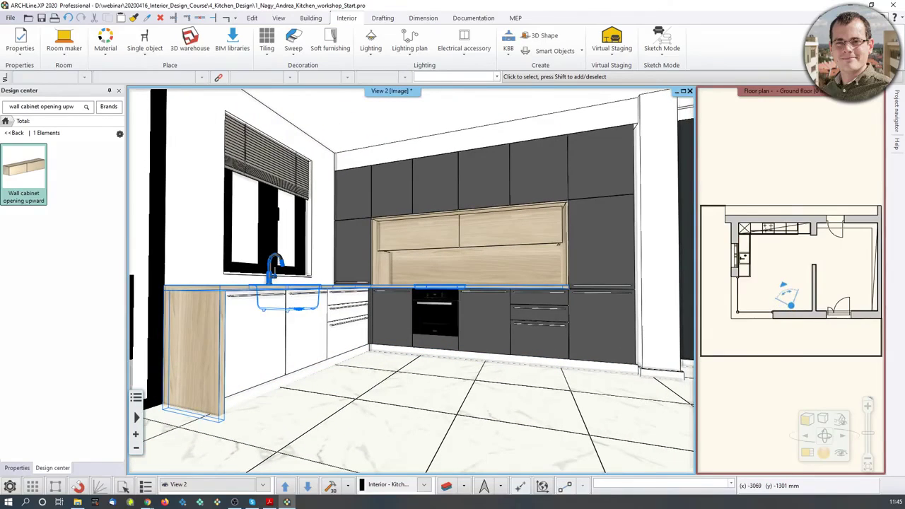
middle_click_drag(345, 372, 358, 377)
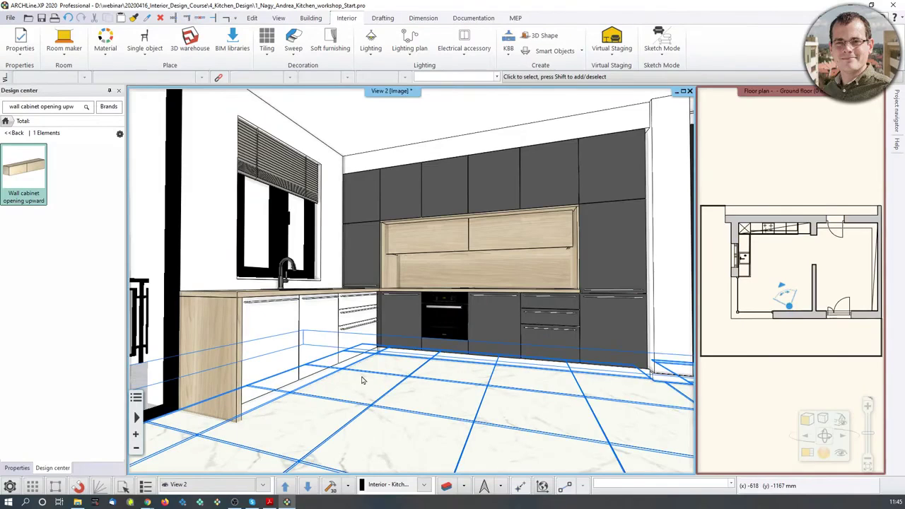
Step: In the floor plan, offset the plinth edge along the sink run inward beneath the cabinets
scroll(819, 294, "up", 6)
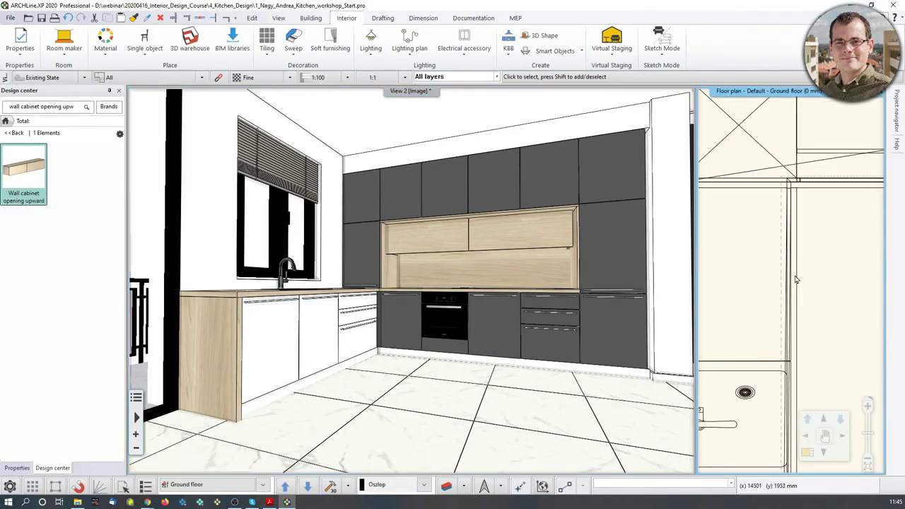
left_click(790, 212)
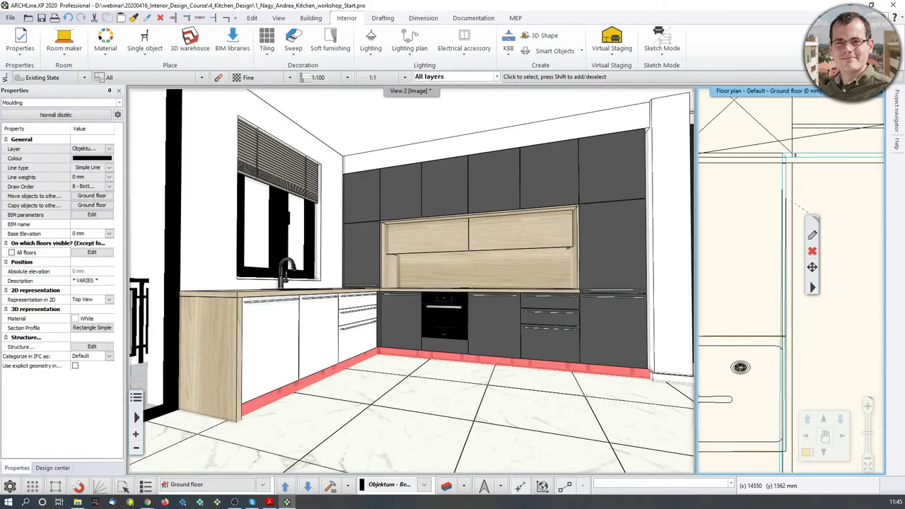
middle_click_drag(791, 411, 793, 378)
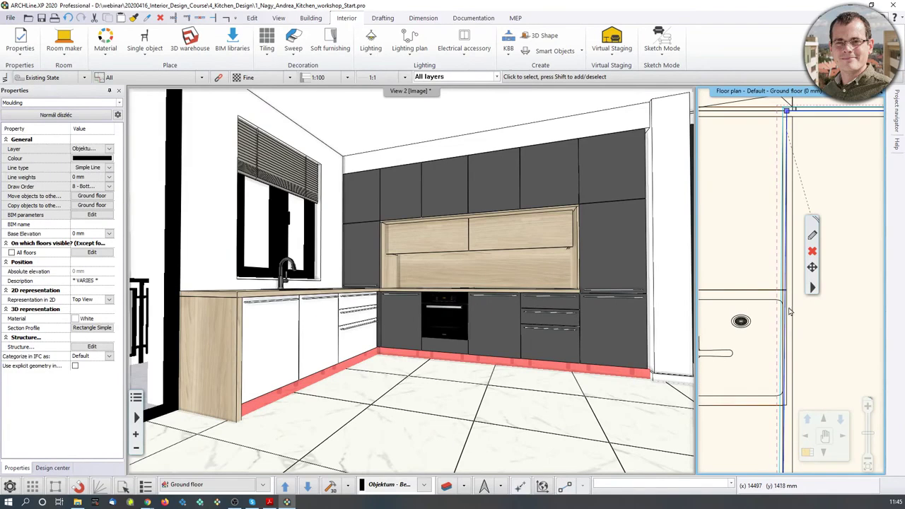
left_click(787, 309)
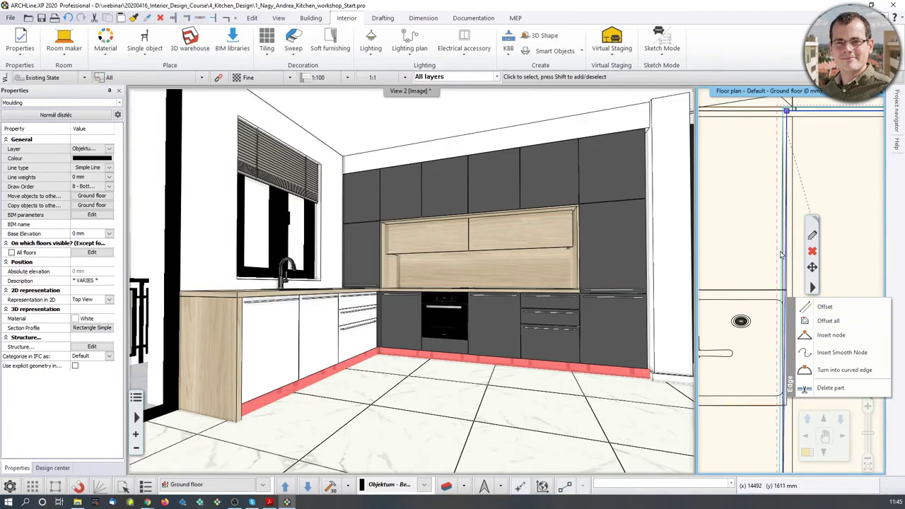
left_click(825, 307)
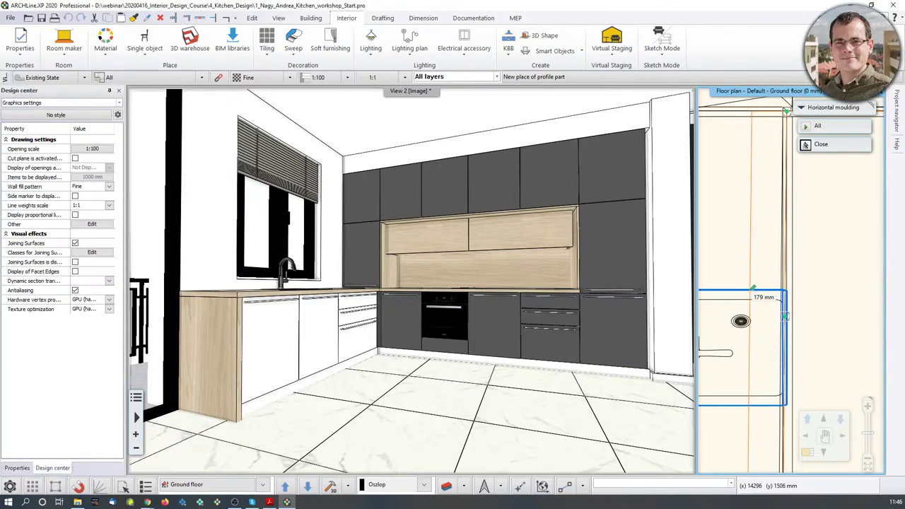
left_click(752, 295)
Step: Offset the plinth edge along the hob run 50 mm inward beneath the cabinets
middle_click_drag(825, 269, 736, 403)
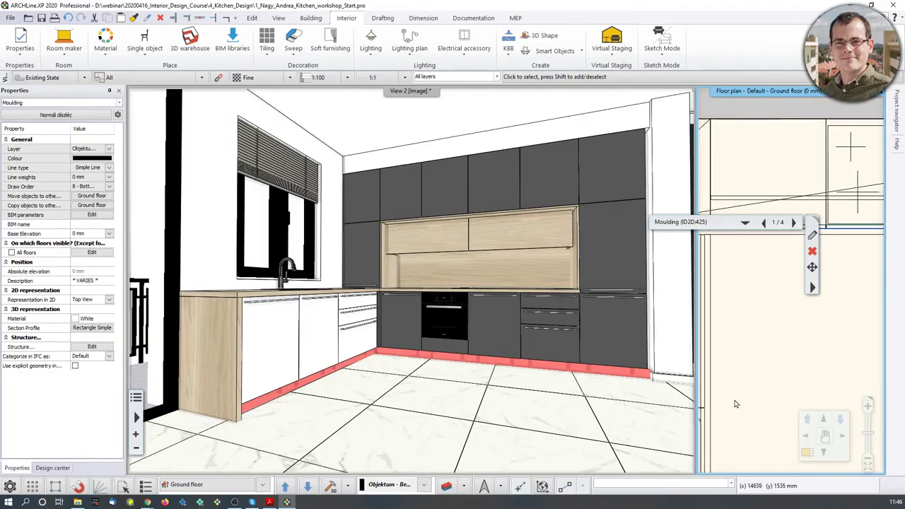
middle_click_drag(786, 277, 773, 312)
right_click(769, 270)
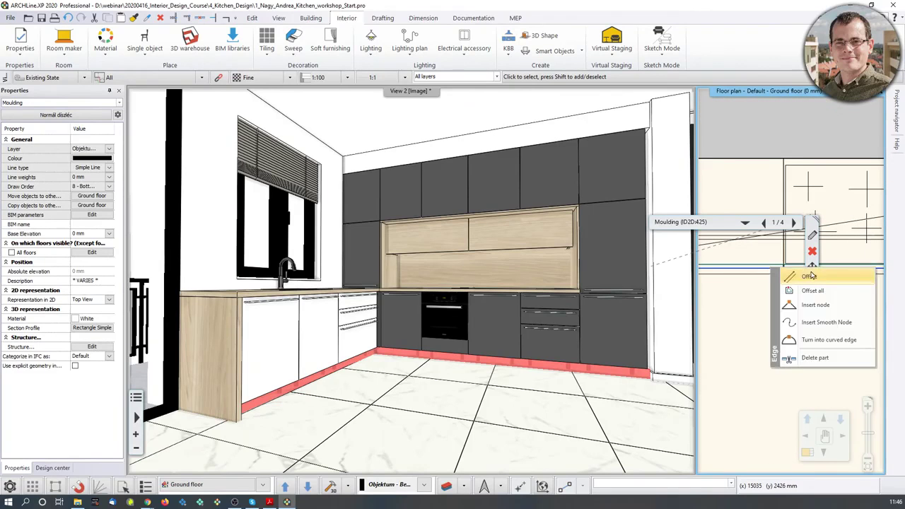
left_click(814, 275)
type("50")
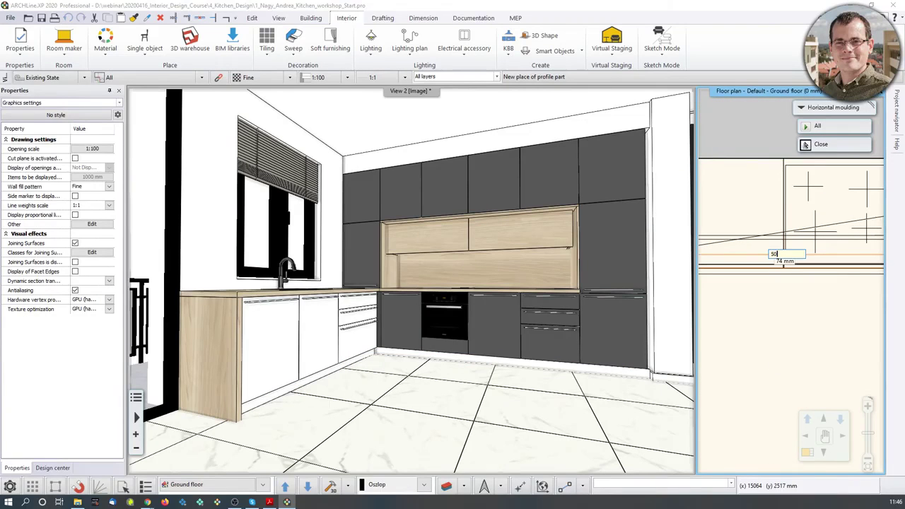
key("Return")
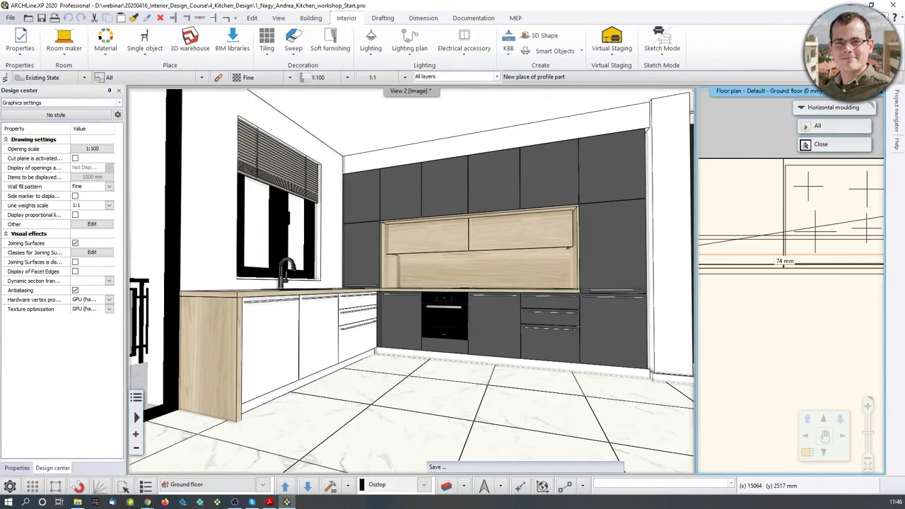
Step: Enlarge the floor plan and check the plinth path's alignment along the sink run from corner to free end
left_click(807, 453)
scroll(438, 352, "up", 6)
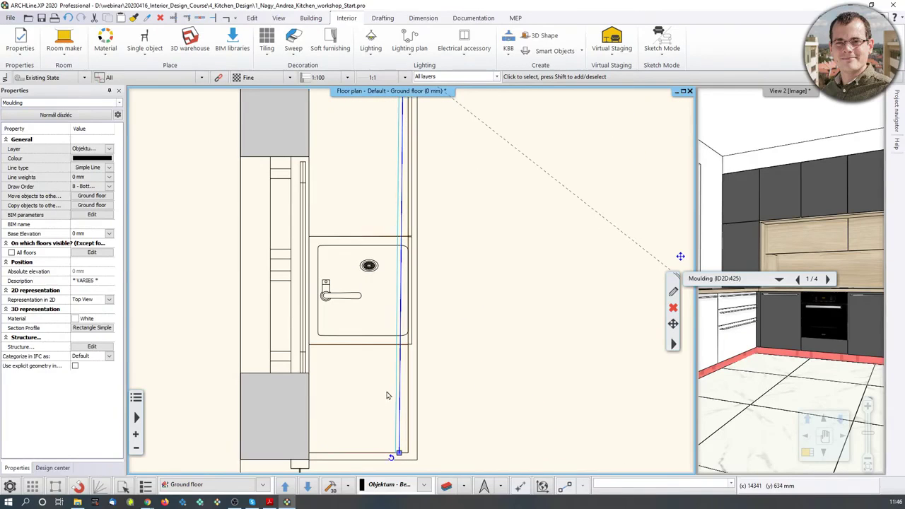
middle_click_drag(401, 224, 412, 362)
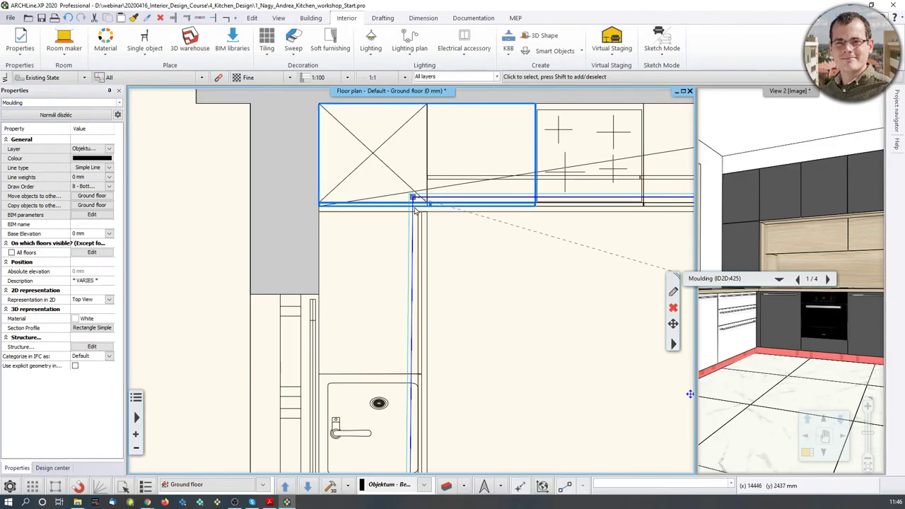
scroll(416, 211, "up", 1)
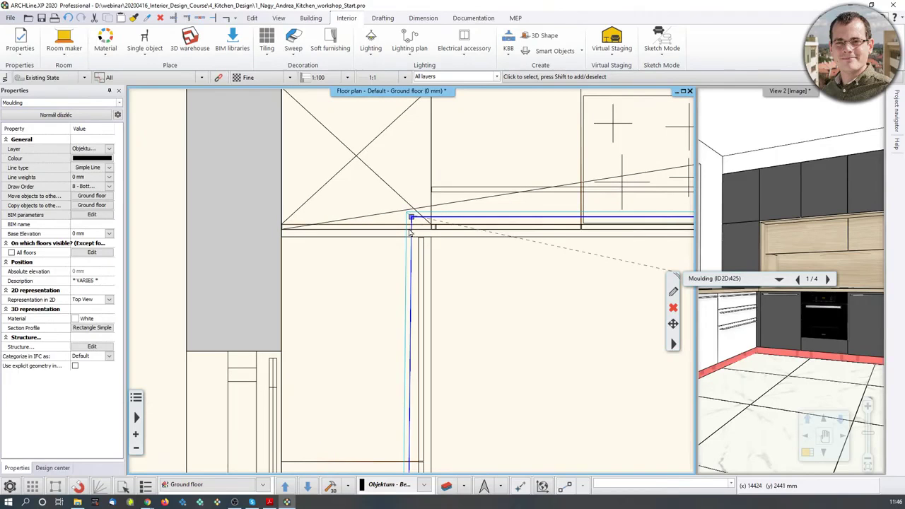
middle_click_drag(421, 469, 414, 281)
scroll(414, 281, "down", 2)
middle_click_drag(423, 420, 429, 379)
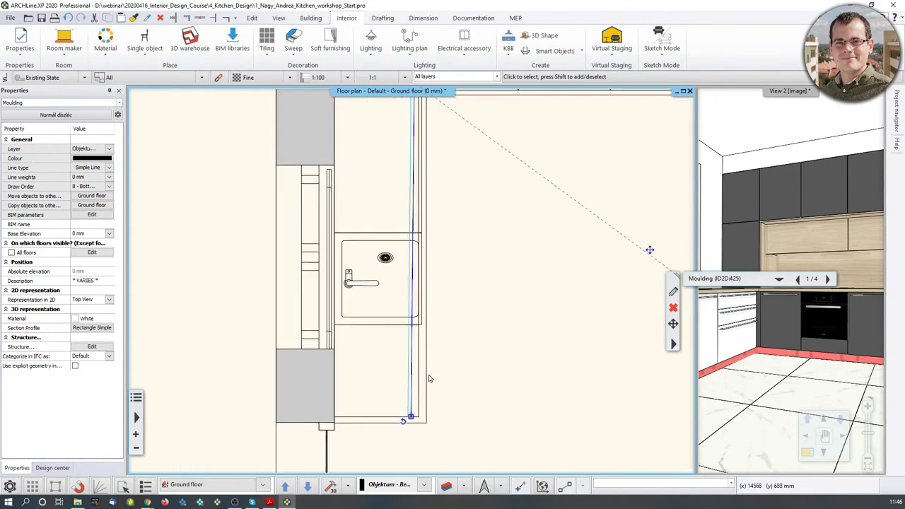
scroll(417, 379, "up", 2)
left_click(401, 328)
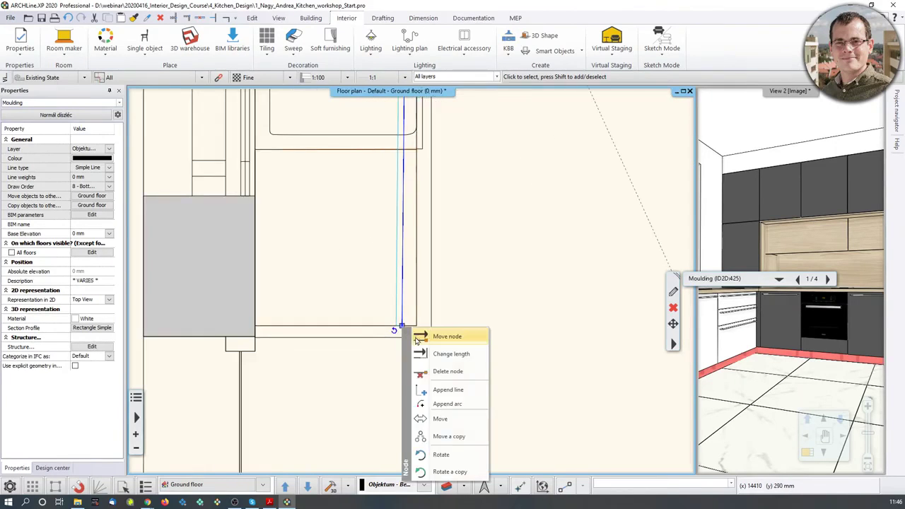
left_click(424, 338)
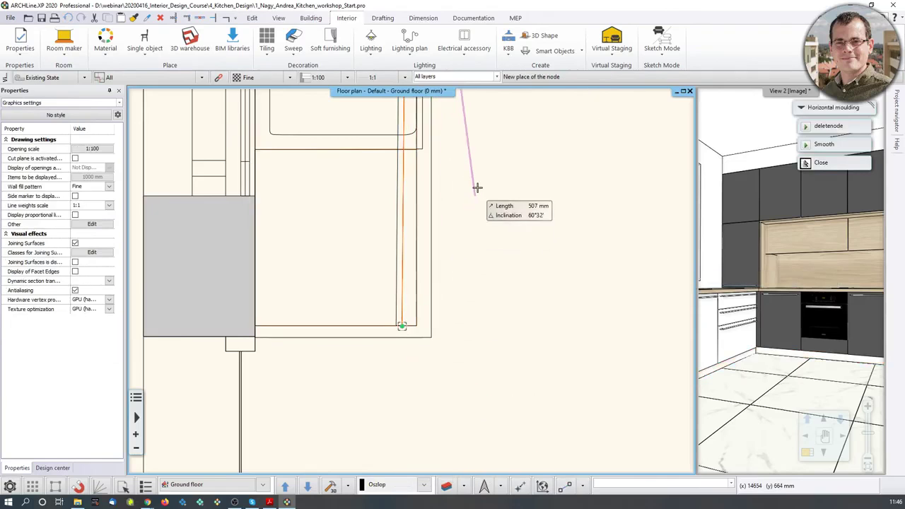
middle_click_drag(481, 121, 498, 457)
middle_click_drag(460, 150, 491, 447)
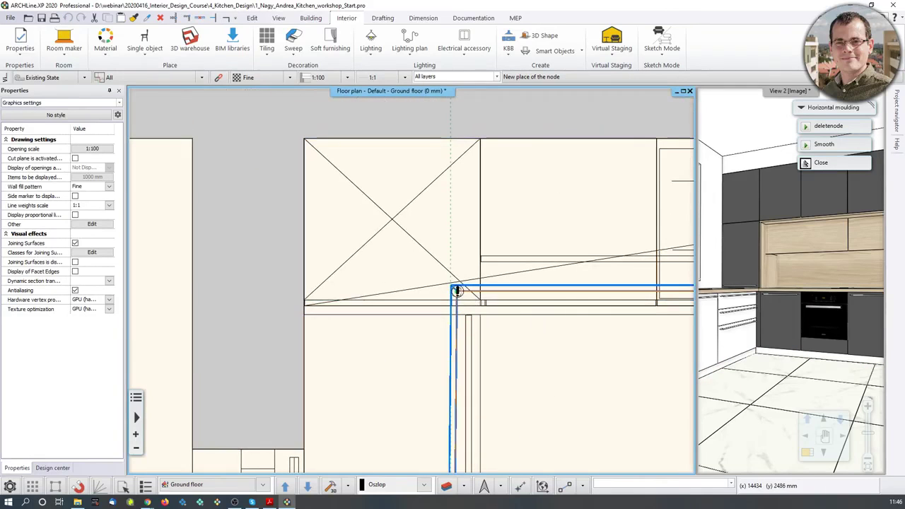
scroll(475, 328, "up", 5)
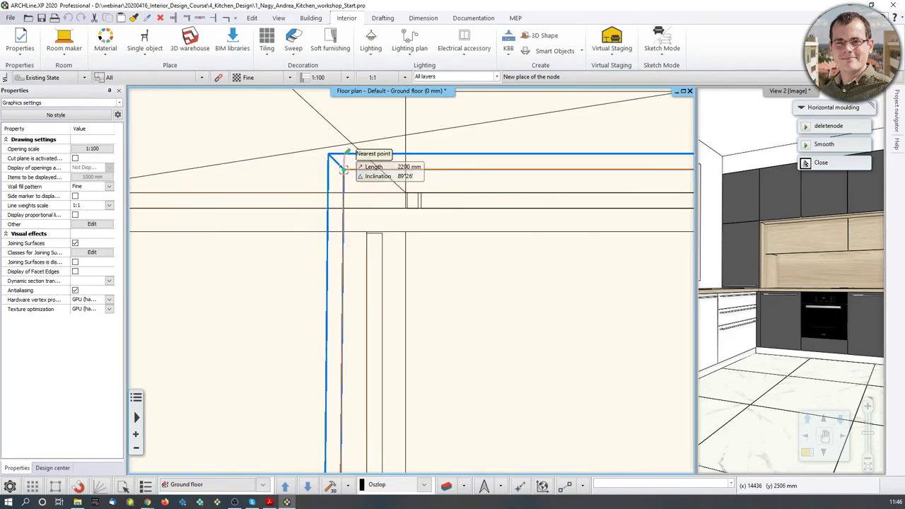
scroll(413, 280, "down", 5)
middle_click_drag(434, 404, 425, 170)
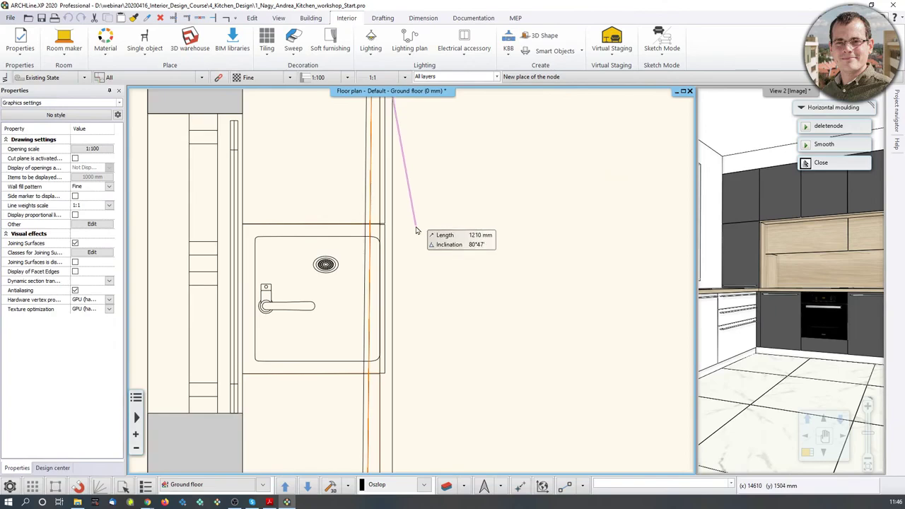
key("Escape")
Step: Draw a vertical guide line from the plinth's inside corner down past the free end of the sink run in the floor plan
scroll(461, 204, "down", 2)
middle_click_drag(464, 211, 486, 319)
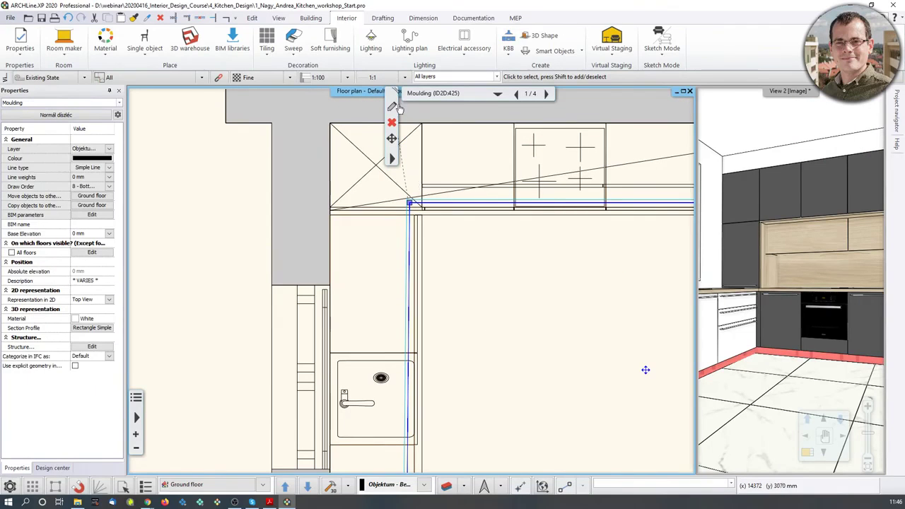
left_click(382, 18)
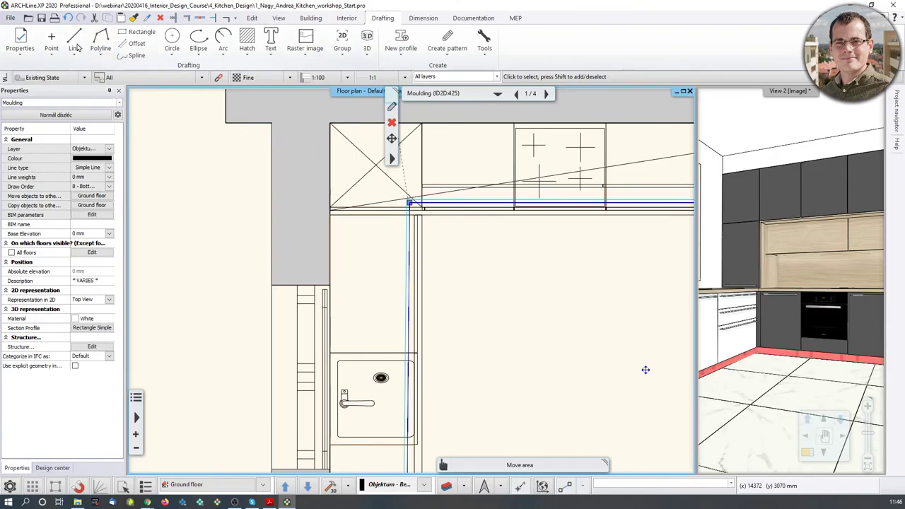
left_click(75, 43)
scroll(370, 256, "up", 5)
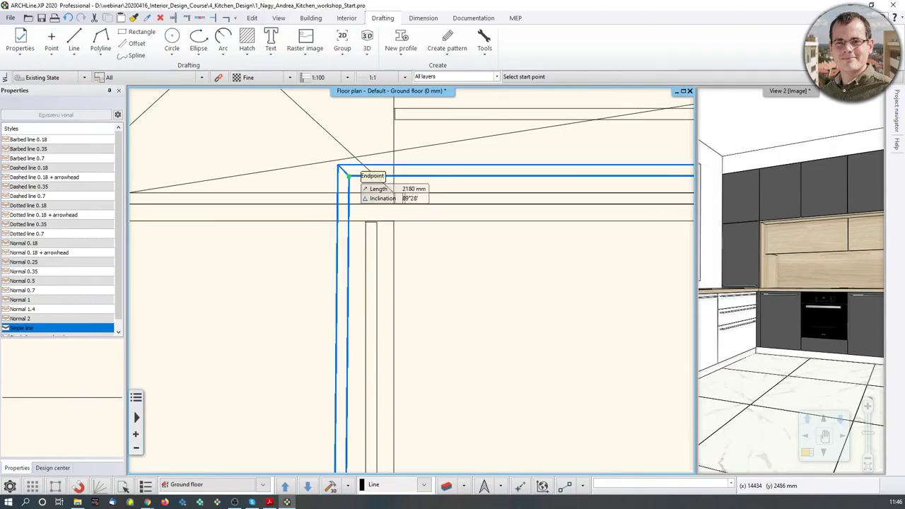
left_click(348, 175)
scroll(389, 283, "down", 5)
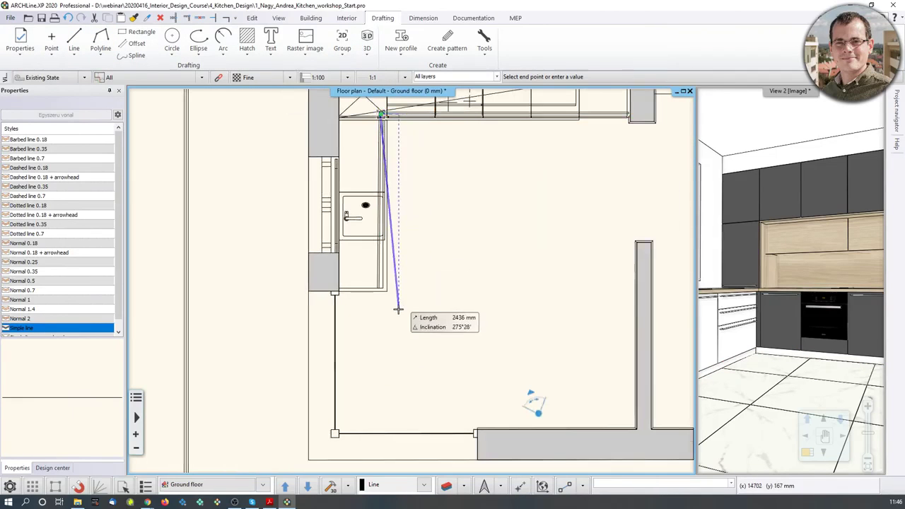
key("ctrl")
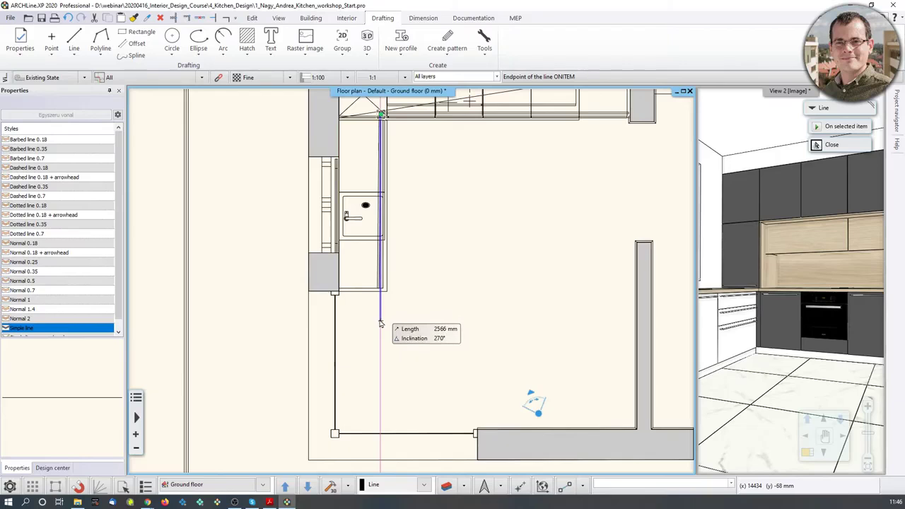
left_click(380, 312)
scroll(381, 311, "up", 3)
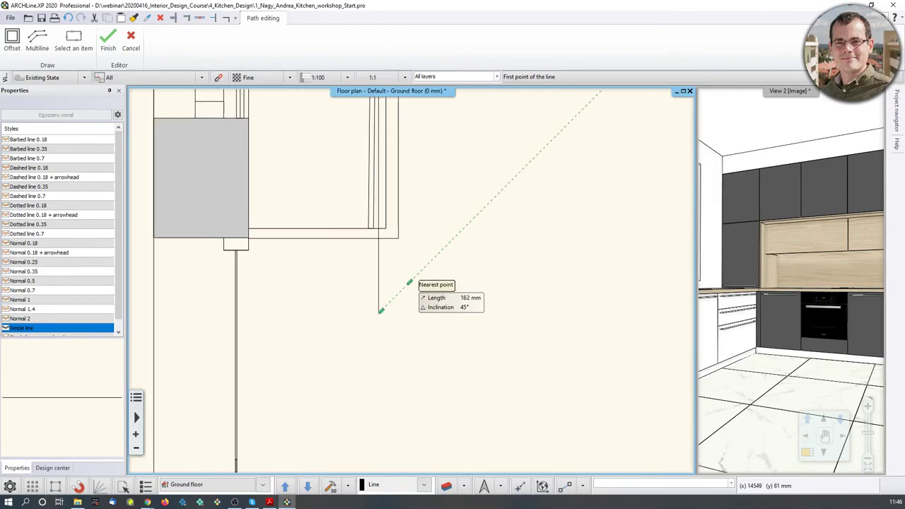
scroll(404, 278, "up", 2)
key("Escape")
Step: Move the plinth's end node at the sink run's free end onto the vertical guide line, and delete the guide line
middle_click_drag(361, 194, 370, 346)
left_click(353, 294)
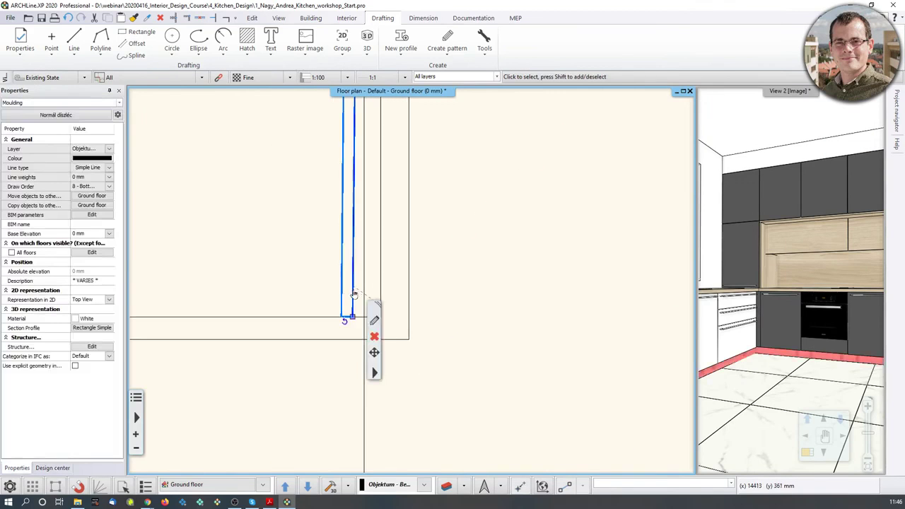
right_click(353, 318)
left_click(386, 327)
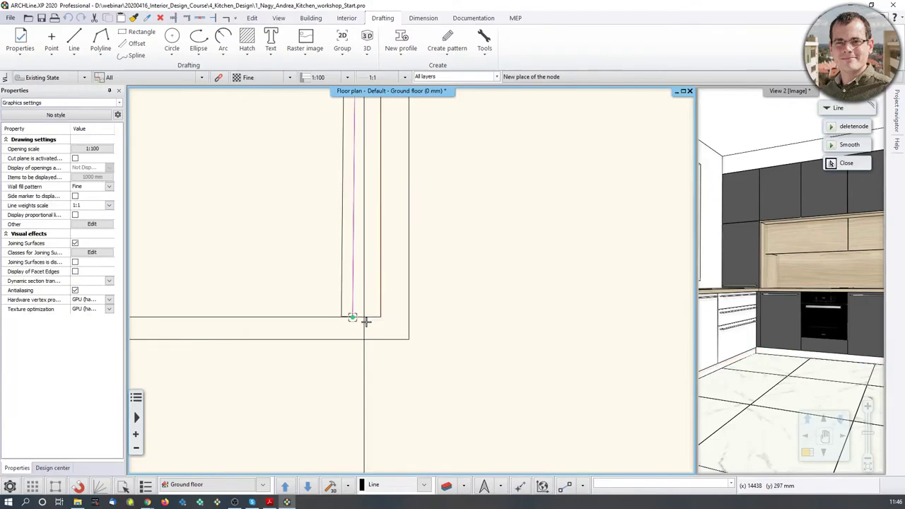
scroll(327, 355, "up", 2)
left_click(411, 268)
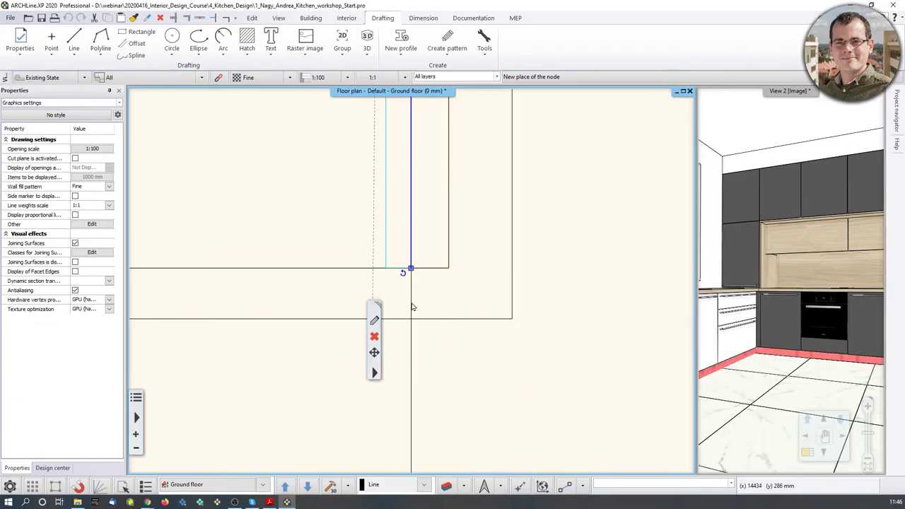
left_click(414, 380)
scroll(414, 380, "down", 2)
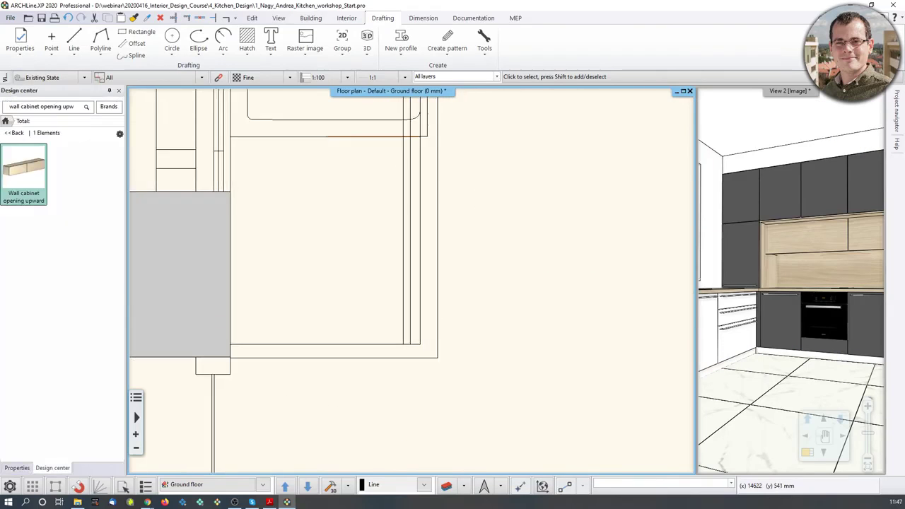
Step: Check the straightened plinth from free end to corner in the floor plan and along both cabinet runs in the enlarged 3D view
middle_click_drag(476, 264, 437, 421)
scroll(417, 297, "down", 2)
middle_click_drag(402, 208, 402, 402)
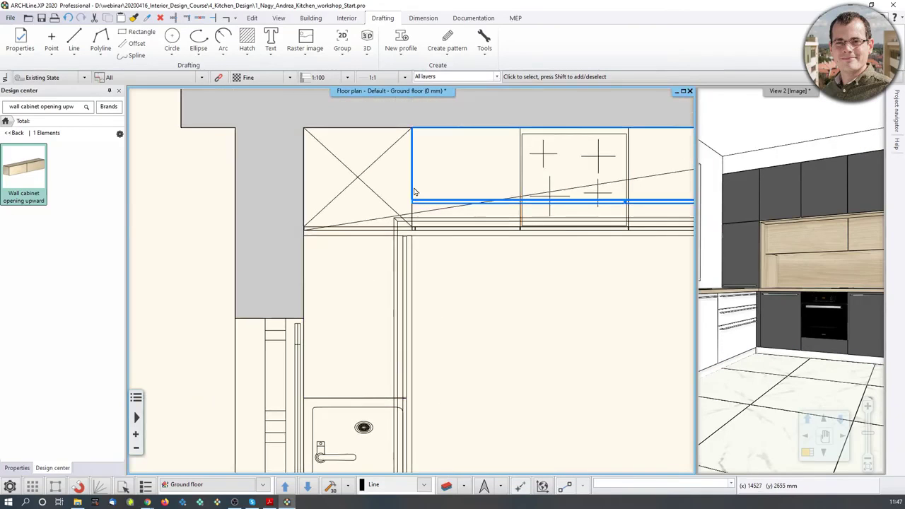
scroll(497, 296, "down", 3)
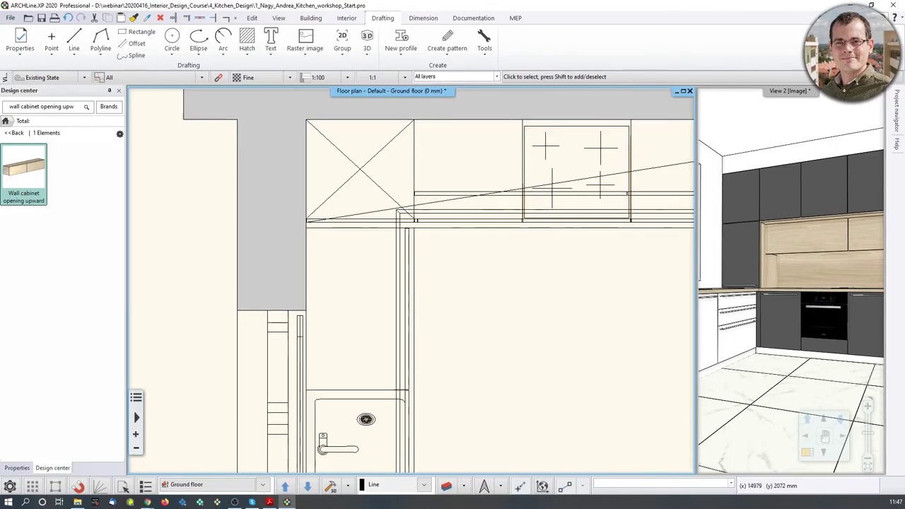
mouse_move(783, 321)
middle_mouse_down()
mouse_move(809, 295)
mouse_move(777, 313)
middle_mouse_up()
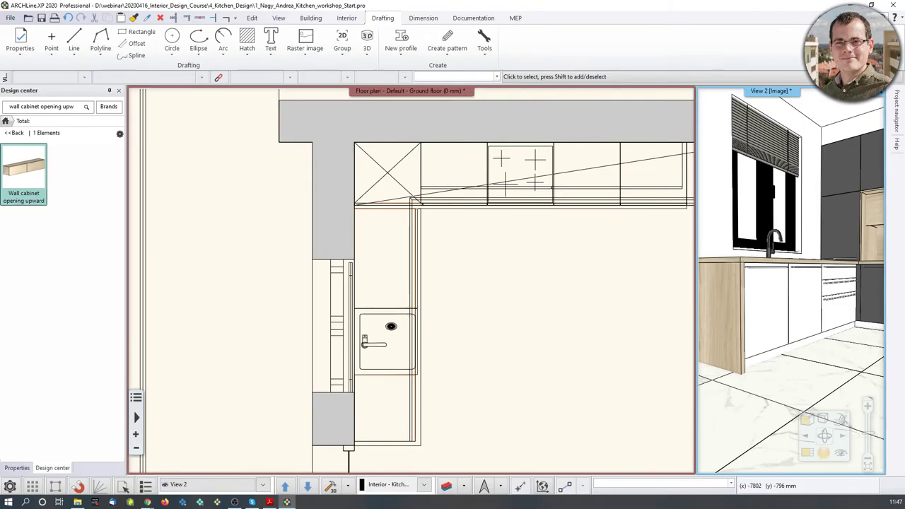
left_click(808, 454)
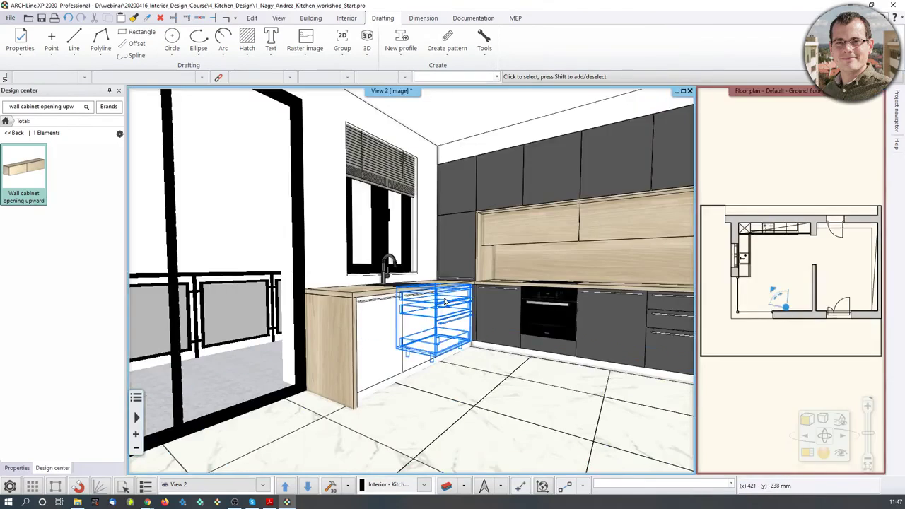
middle_click_drag(445, 302, 419, 364)
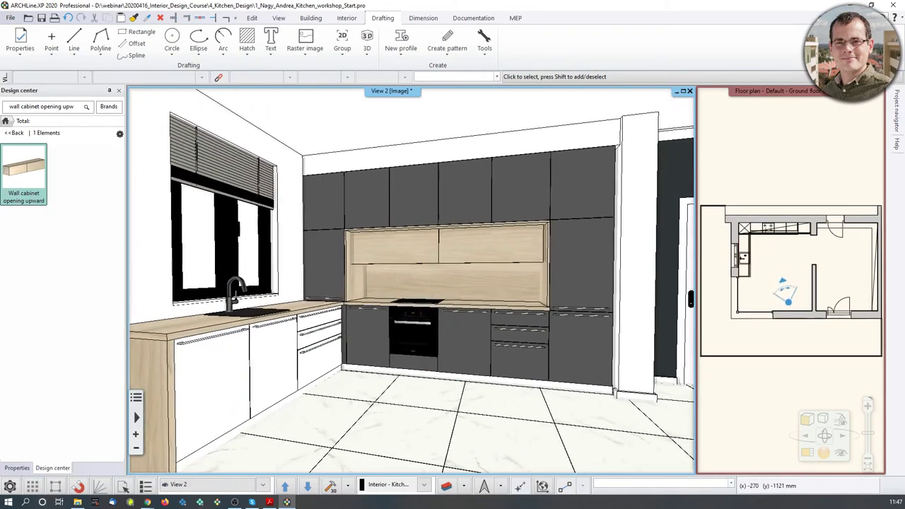
left_click(326, 346)
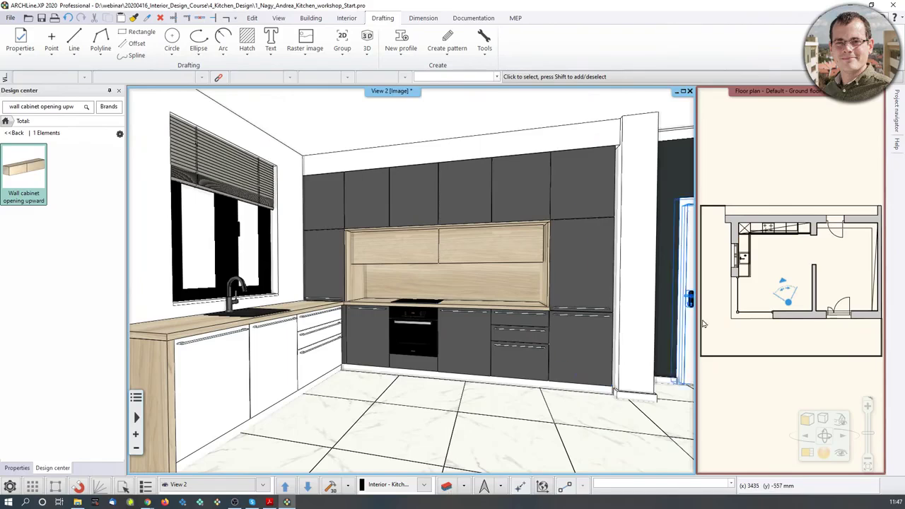
Step: Review the floor plan's layers and their on and lock states in Layer Properties Management
left_click(820, 108)
left_click(442, 488)
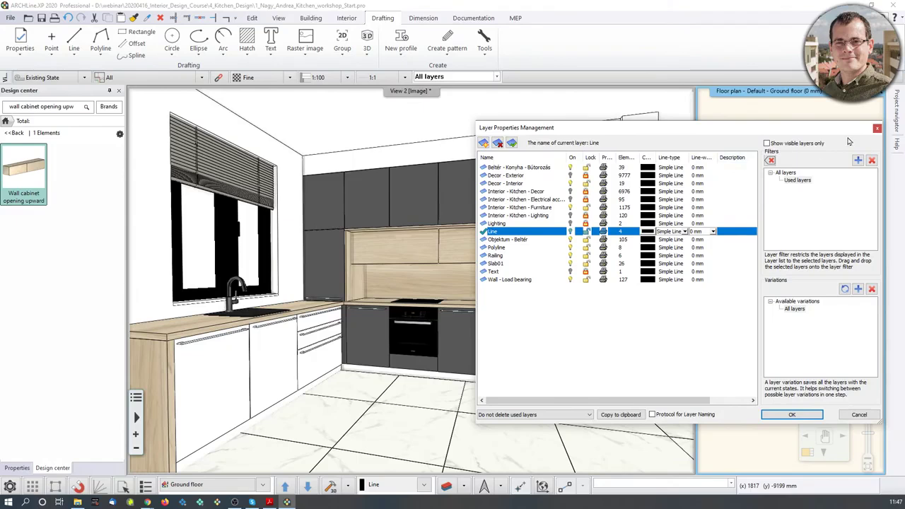
left_click(878, 129)
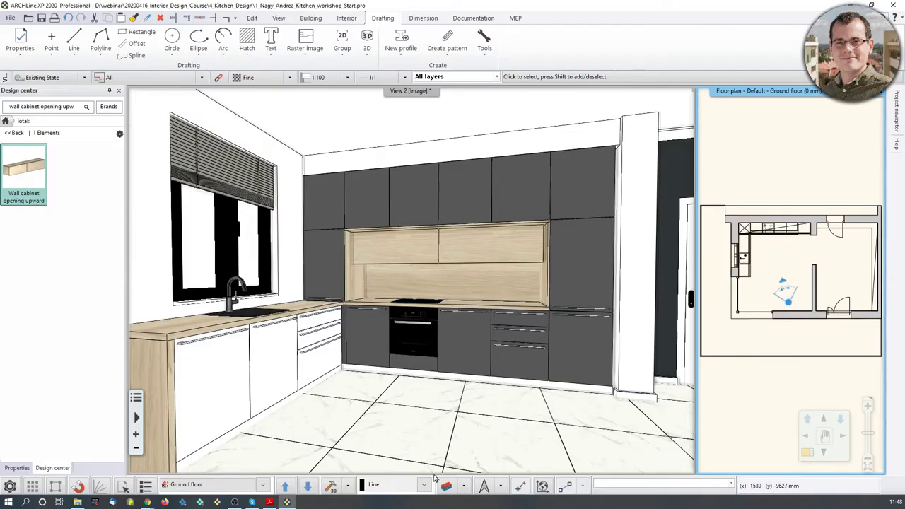
Step: Use Layer Walk to preview layers in isolation, including Text, Line, Decor - Exterior and Objektum - Beltér, plus the Interior - Kitchen layers as a group
left_click(466, 487)
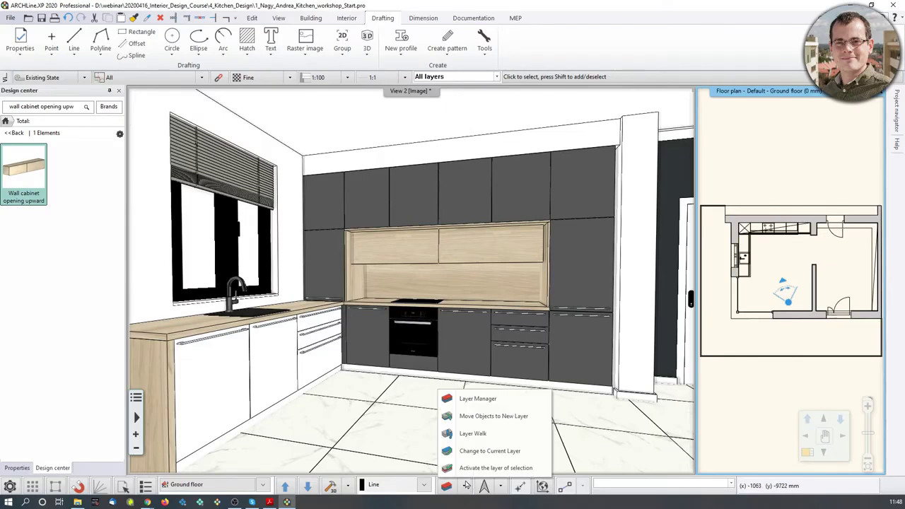
left_click(473, 434)
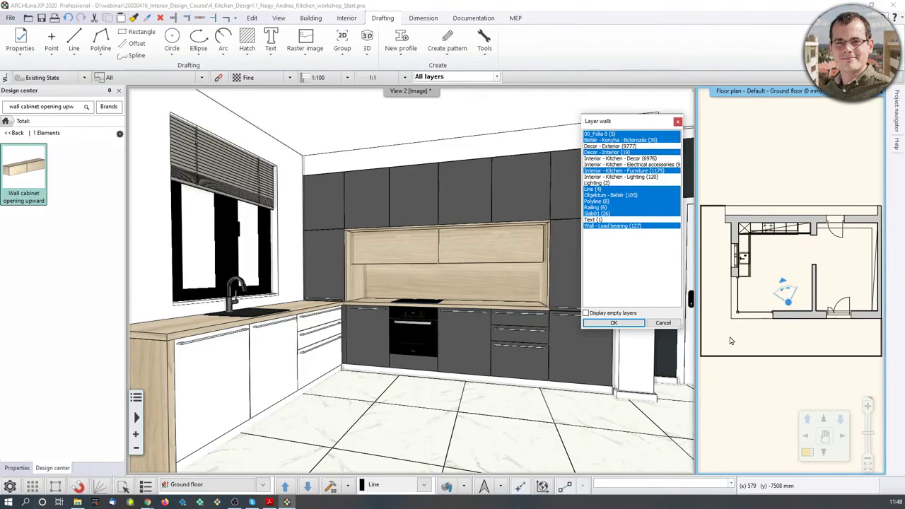
left_click(611, 221)
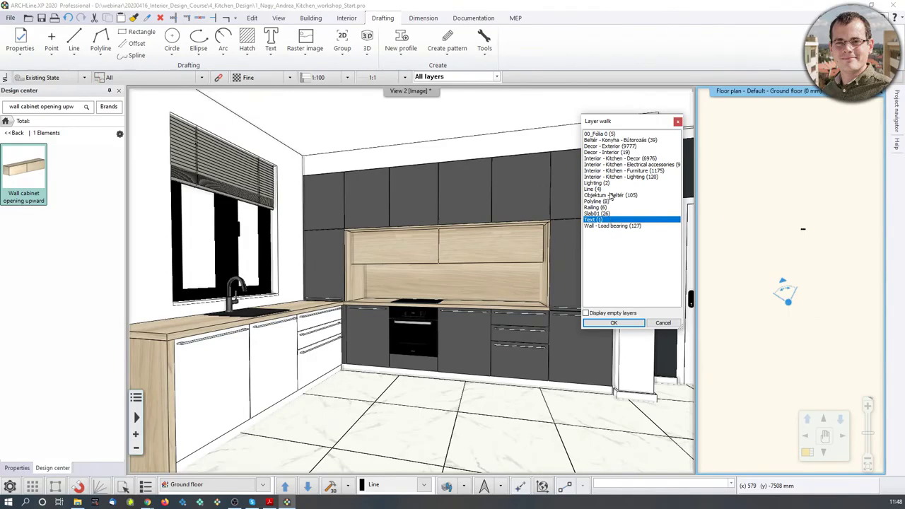
left_click(610, 189)
left_click(610, 165)
left_click(613, 146)
left_click(612, 177)
left_click(613, 195)
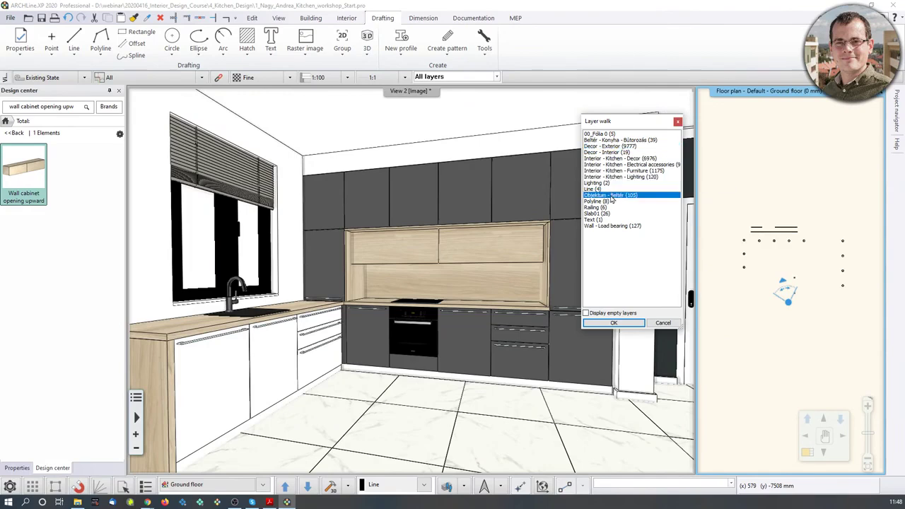
left_click(614, 152)
left_click_drag(615, 158, 619, 194)
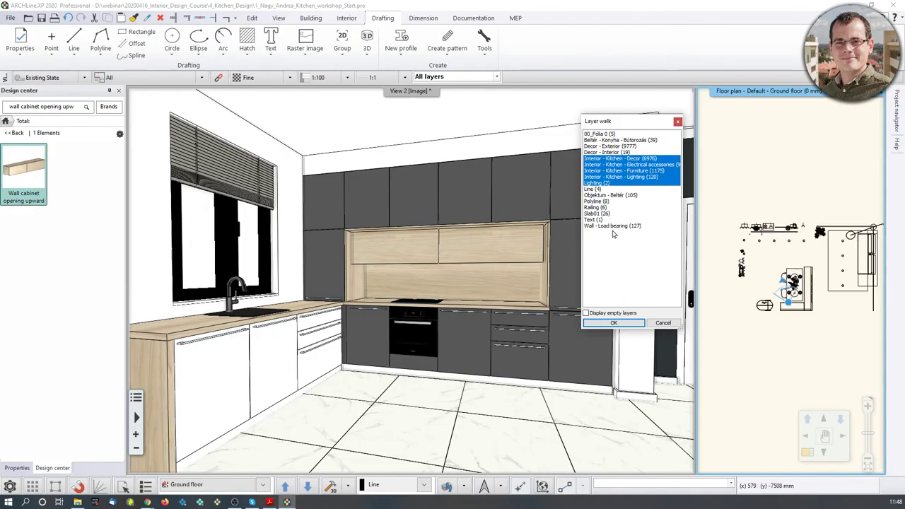
Step: Isolate the Beltér - Konyha - Bútorozás layer, individual kitchen electrical, furniture and lighting layers, and Wall - Load bearing combined with Slab01
left_click(624, 140)
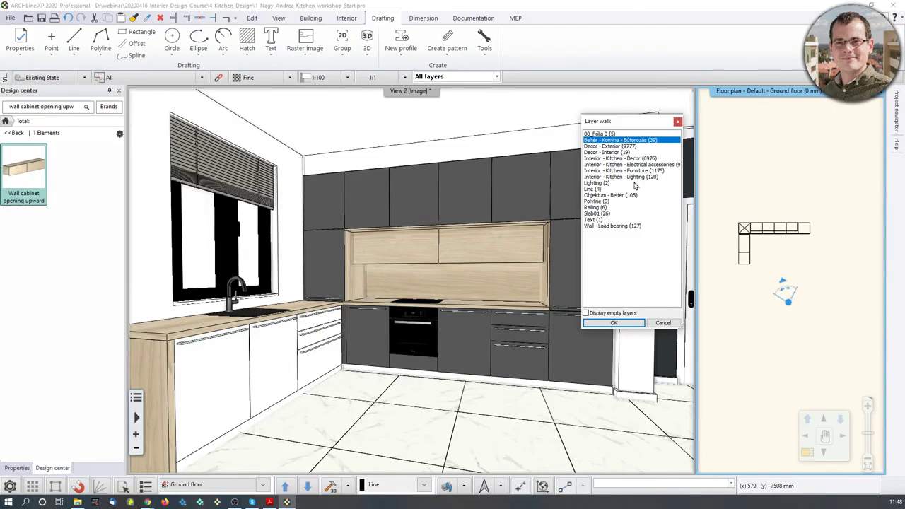
left_click(643, 165)
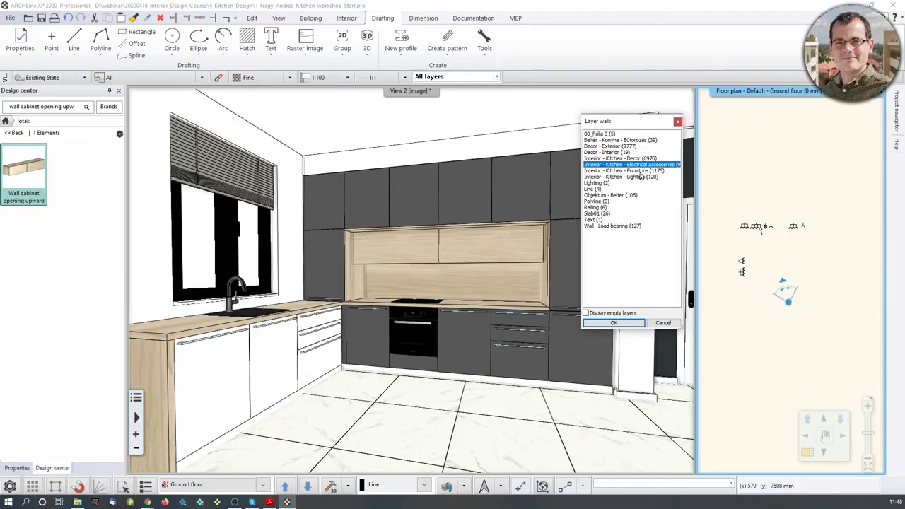
left_click(641, 171)
left_click(640, 178)
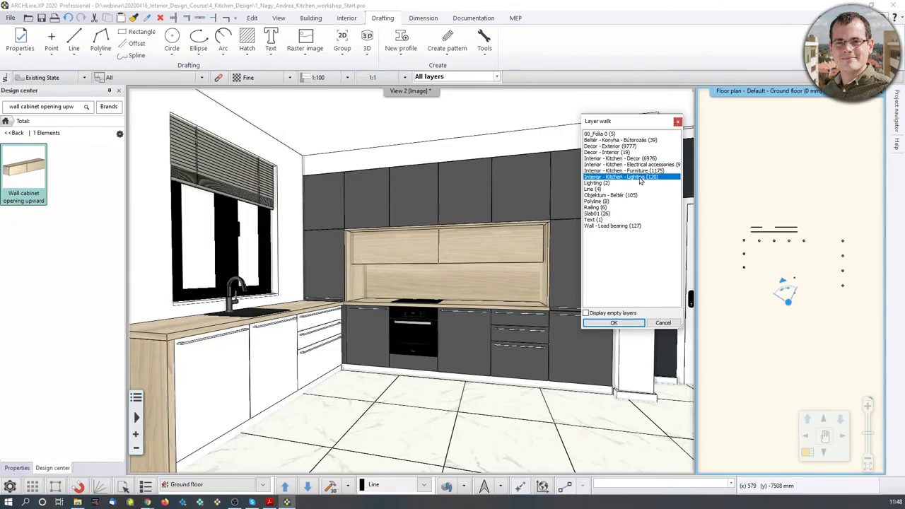
left_click(612, 227)
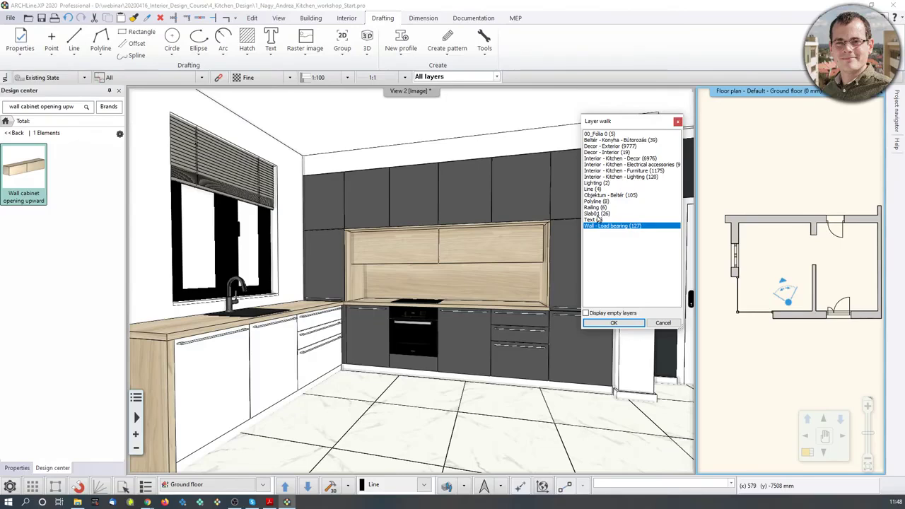
left_click(603, 214, "ctrl")
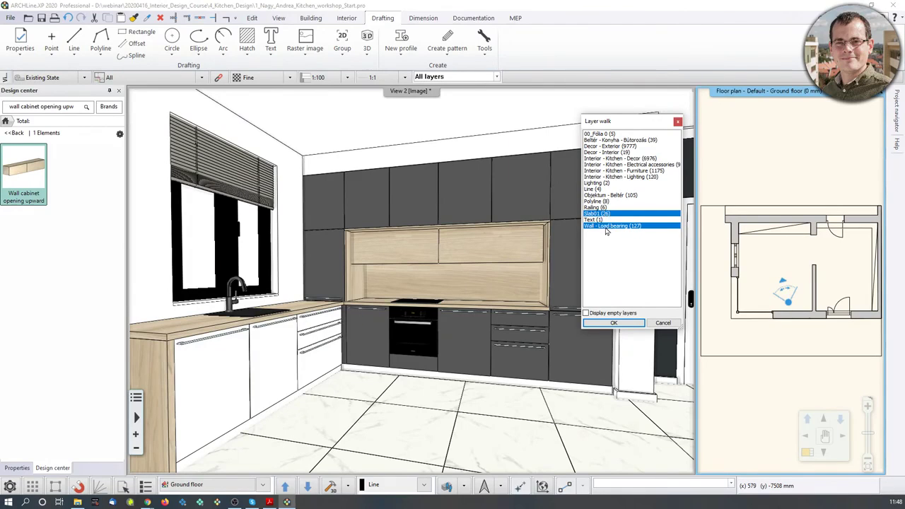
Step: Select every layer in Layer Walk, from 00_Fólia 0 to Wall - Load bearing, and apply their visibility to the project
left_click_drag(608, 225, 609, 134)
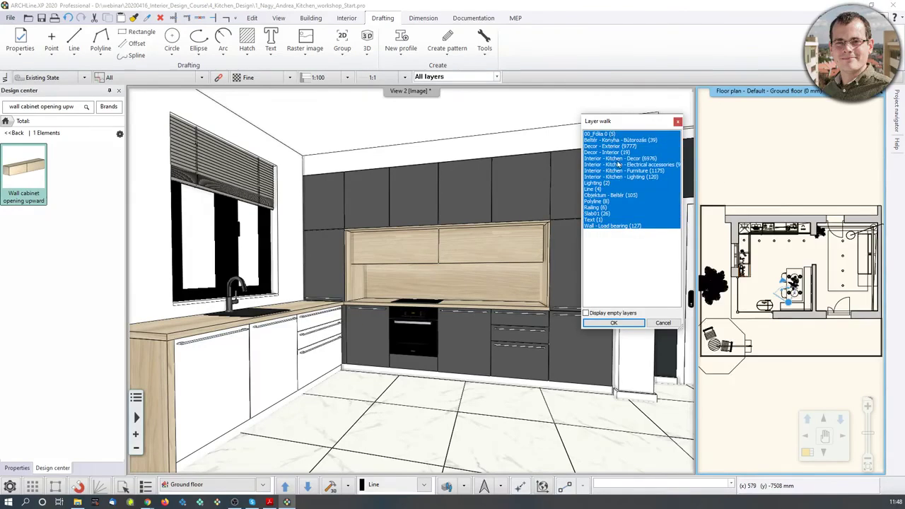
left_click(614, 323)
scroll(824, 276, "up", 6)
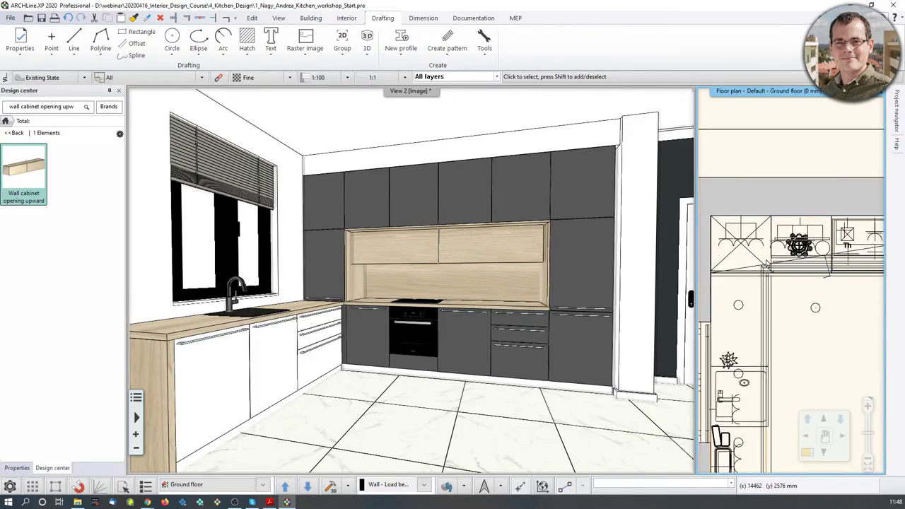
scroll(813, 239, "down", 4)
middle_click_drag(834, 305, 816, 278)
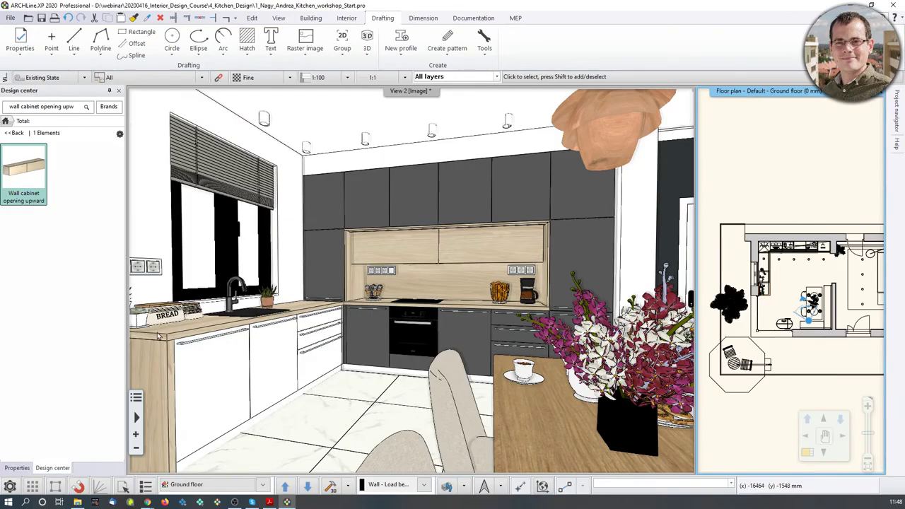
Step: Examine the furnished kitchen in 3D, covering the sink run, hob run, and the sockets and decor along the worktop
middle_click_drag(446, 338, 482, 332)
middle_click_drag(402, 319, 429, 326)
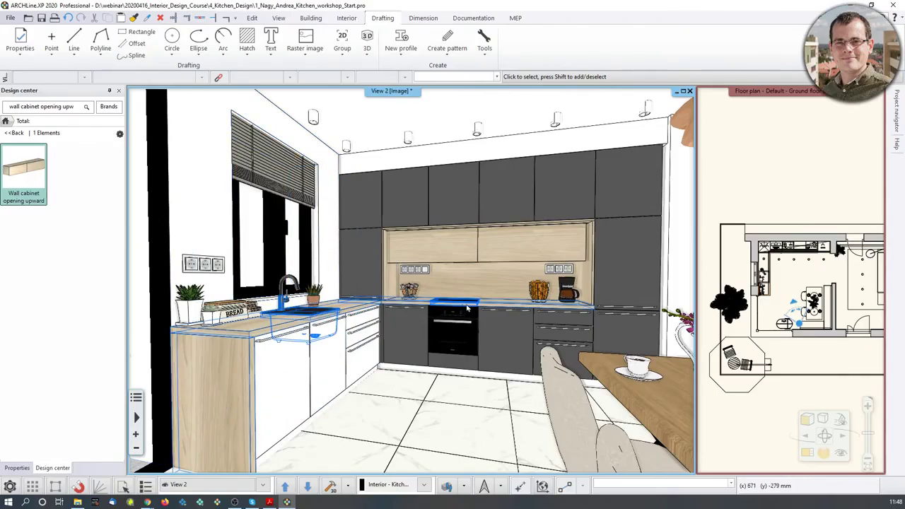
scroll(537, 301, "up", 10)
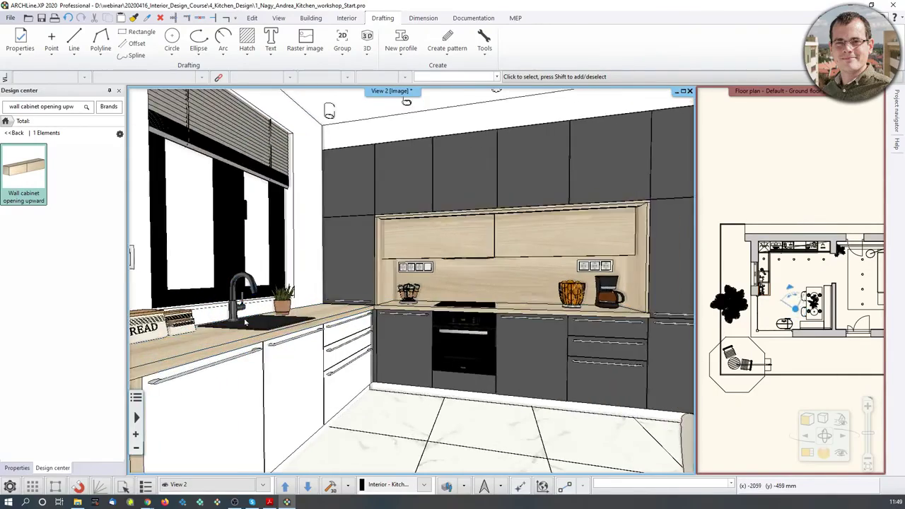
scroll(545, 311, "up", 8)
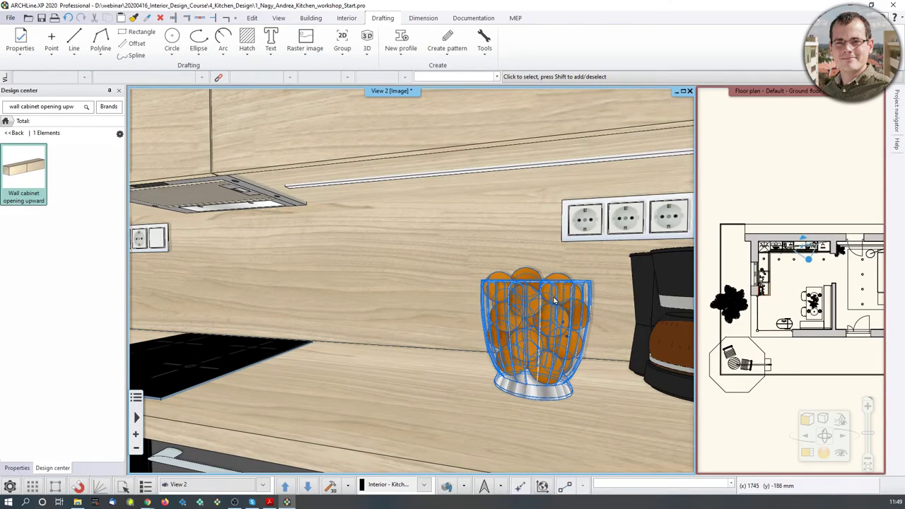
scroll(556, 301, "down", 10)
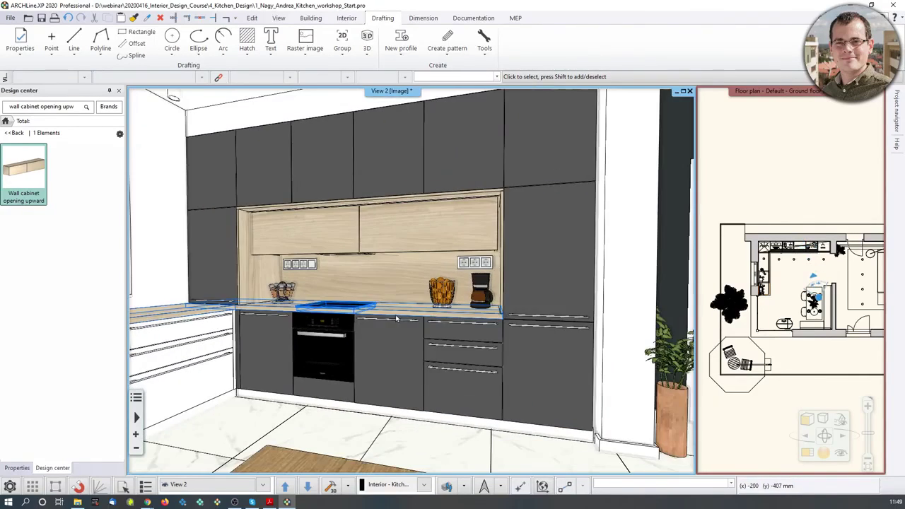
Step: Examine the kitchen from the dining table, the Kitchen_1 camera view and along the hob run towards the window
middle_click_drag(258, 347, 315, 346)
right_click_drag(315, 347, 272, 318)
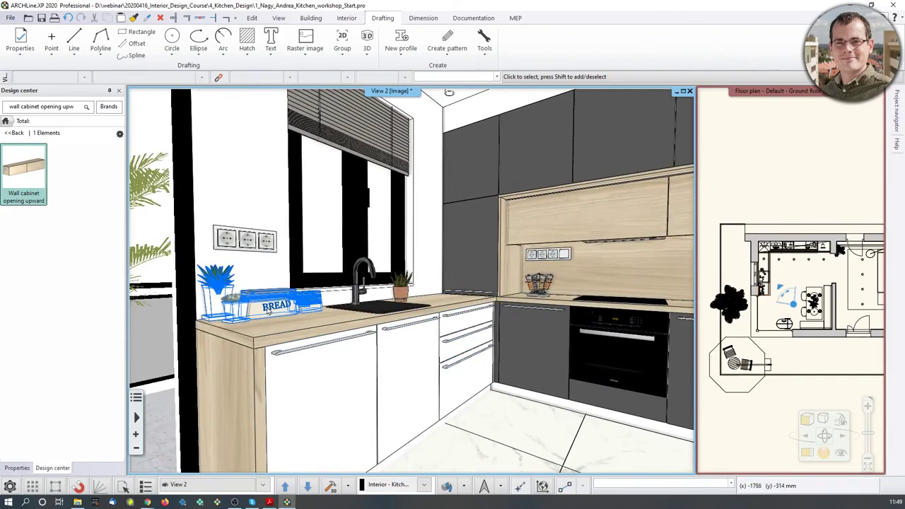
scroll(318, 315, "down", 1)
right_click_drag(343, 326, 530, 340)
scroll(425, 336, "down", 4)
right_click_drag(423, 336, 439, 318)
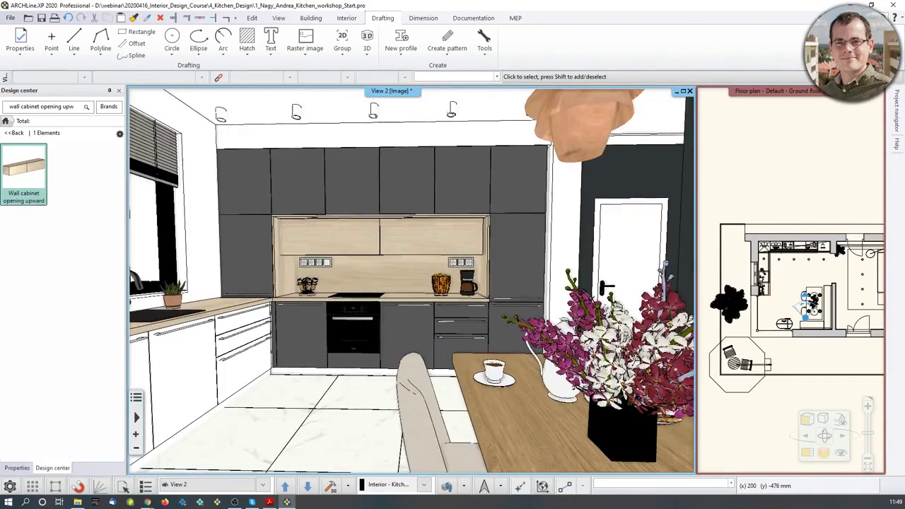
middle_click_drag(438, 317, 458, 318)
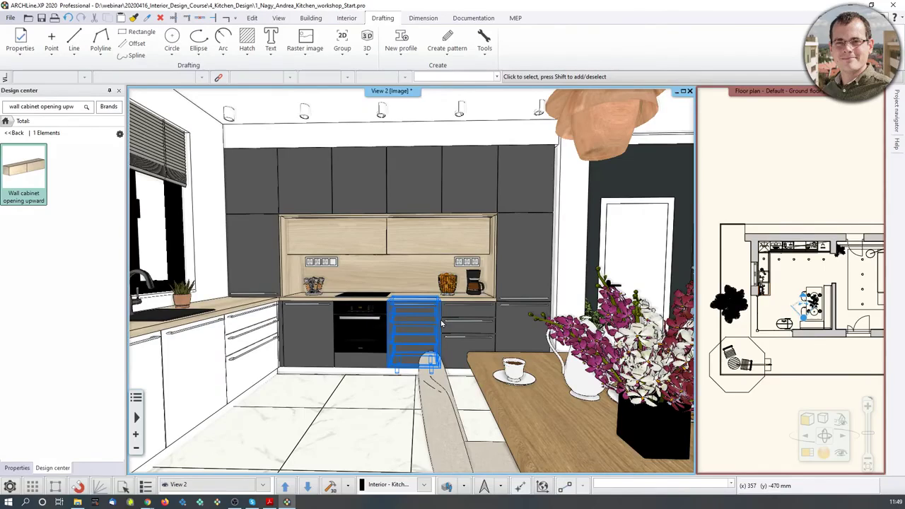
key("Page_Down")
key("Page_Down")
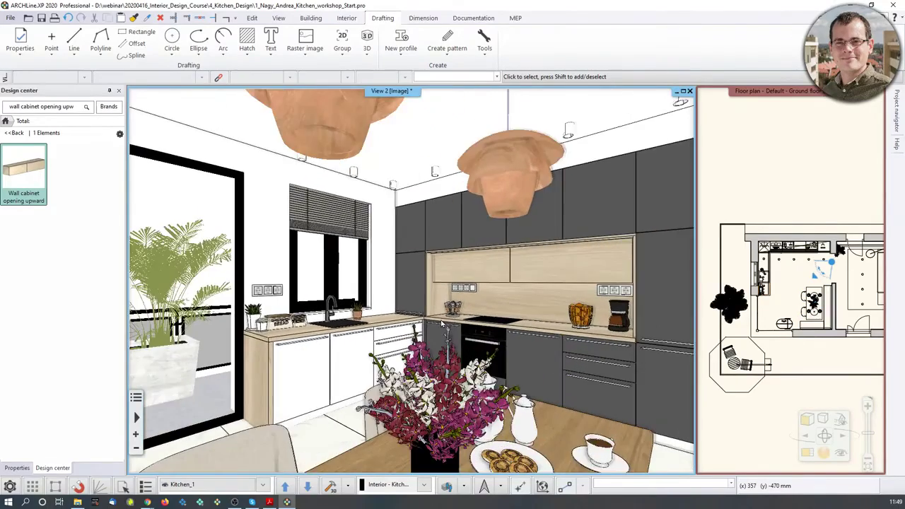
key("Page_Down")
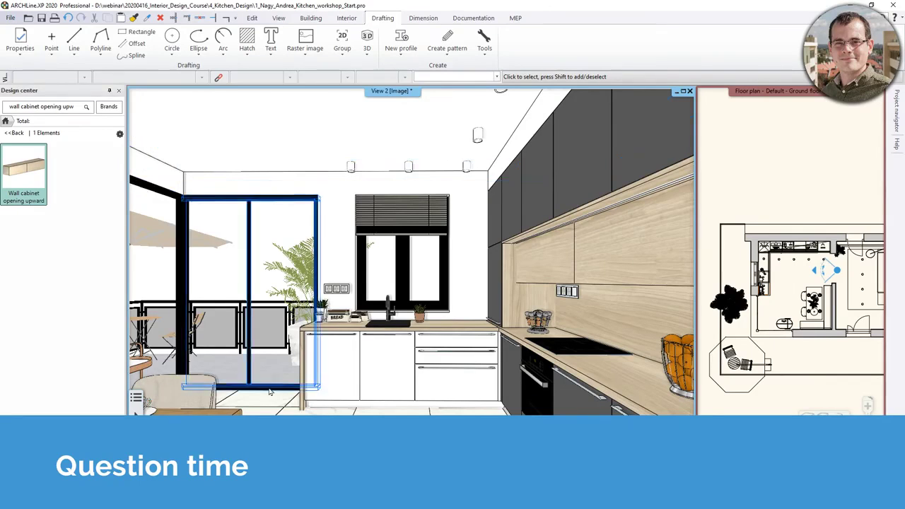
mouse_move(353, 397)
middle_mouse_down()
mouse_move(407, 380)
mouse_move(373, 379)
middle_mouse_up()
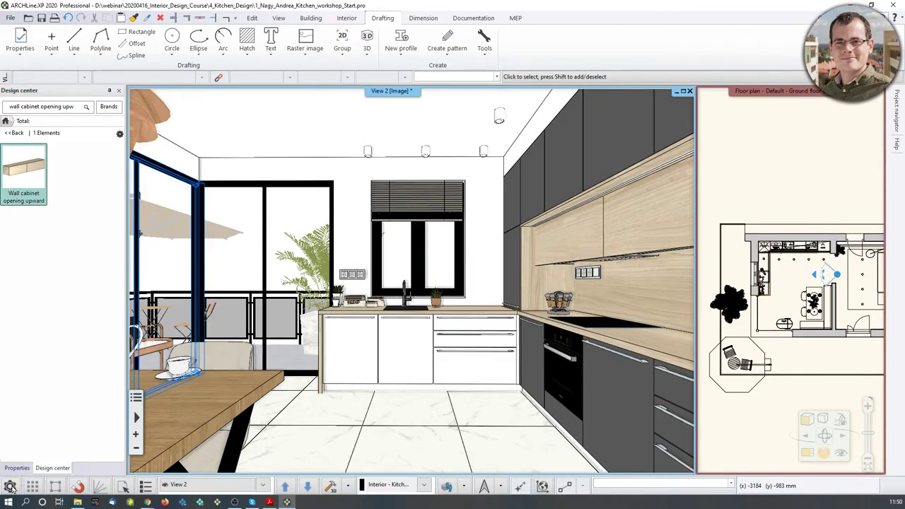
Step: Review the pre-selection options in the Cursor and marker settings
left_click(10, 487)
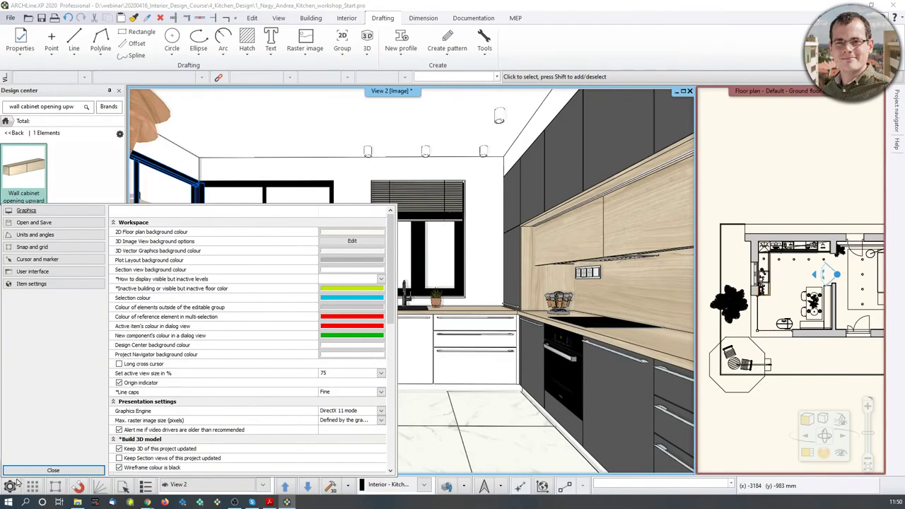
left_click(47, 262)
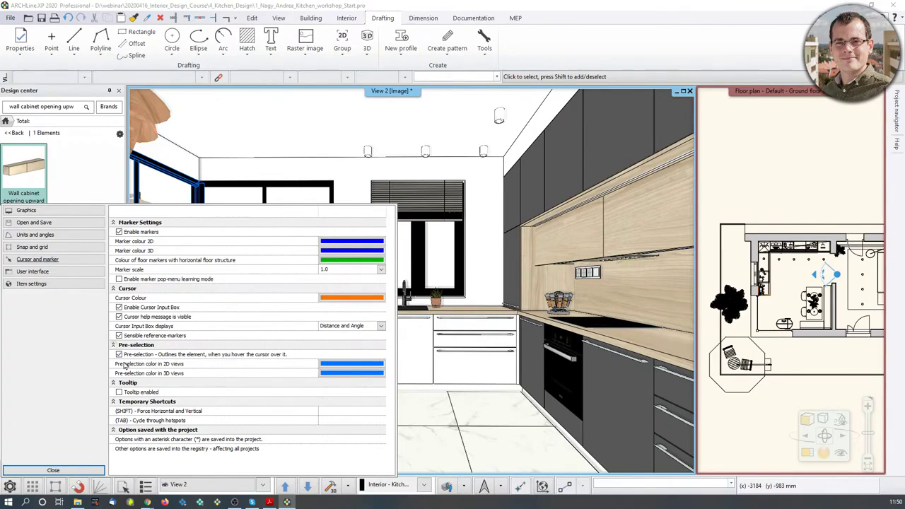
left_click(53, 471)
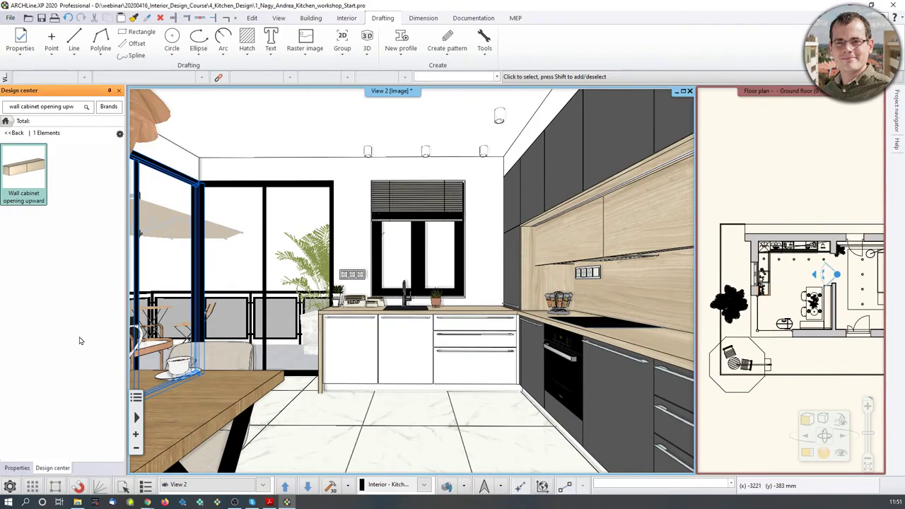
Step: Place one Anthracite base cabinet 1 in the floor plan, on the open floor in front of the hob run
scroll(801, 238, "up", 5)
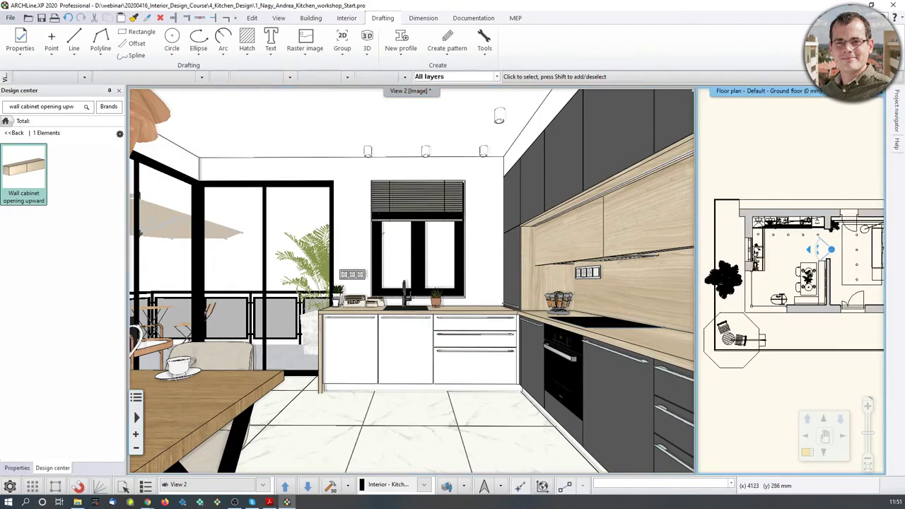
scroll(801, 238, "up", 3)
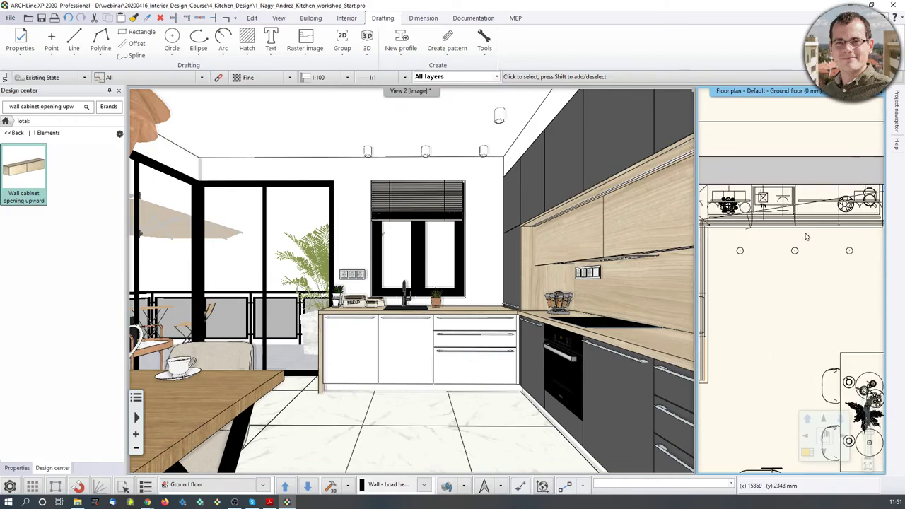
left_click(14, 133)
mouse_move(29, 179)
left_click_drag(29, 179, 801, 358)
scroll(787, 337, "up", 1)
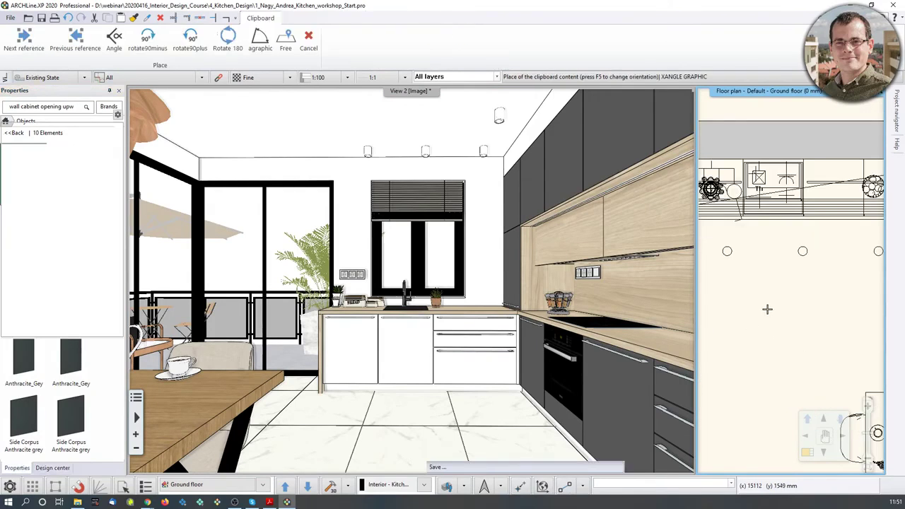
left_click(743, 306)
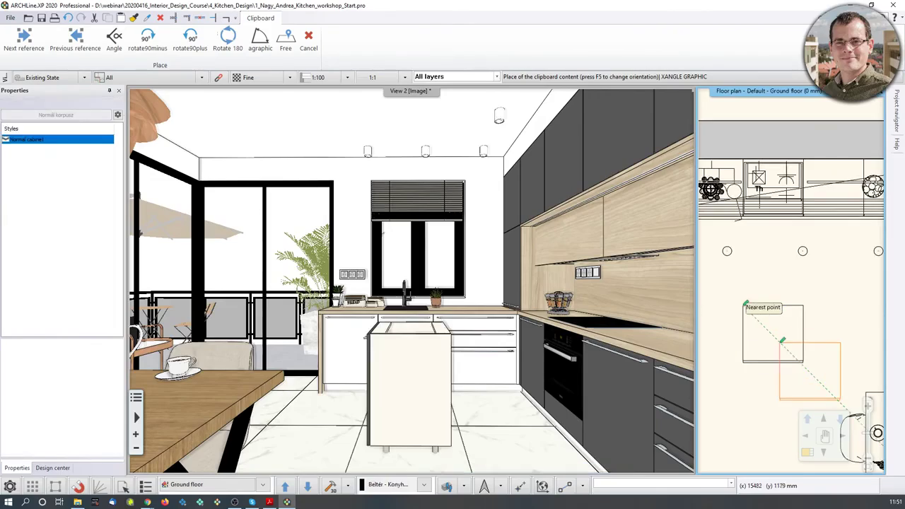
key("Escape")
Step: Duplicate the free-standing anthracite base cabinet by displacement, adding two spaced copies beside it in the 3D view
middle_click_drag(364, 373, 416, 507)
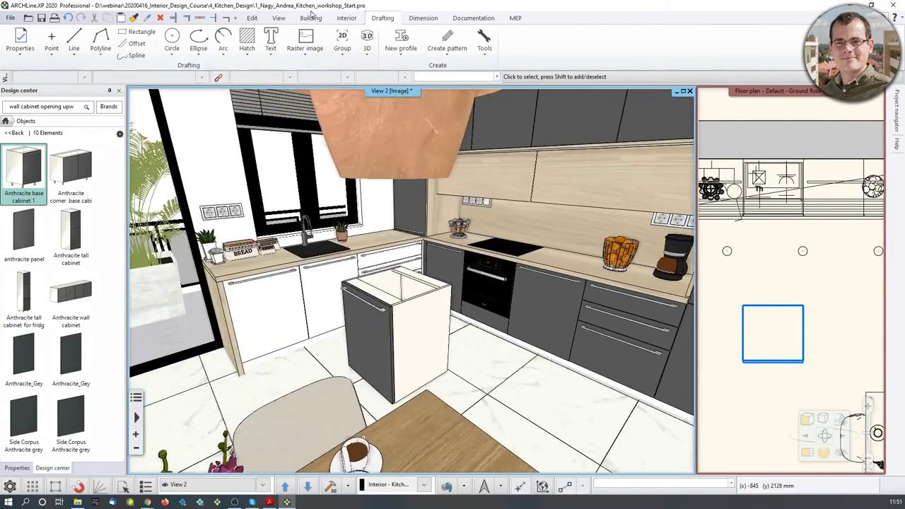
left_click(252, 19)
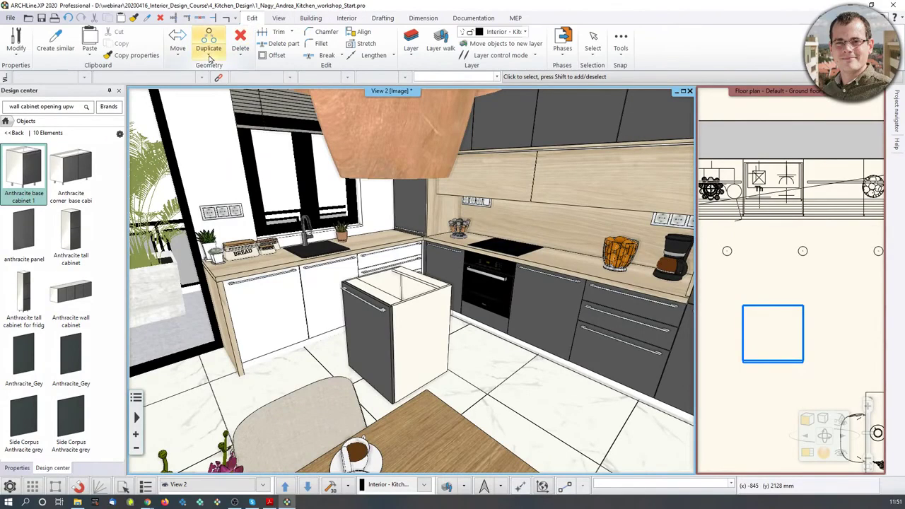
left_click(209, 49)
left_click(234, 177)
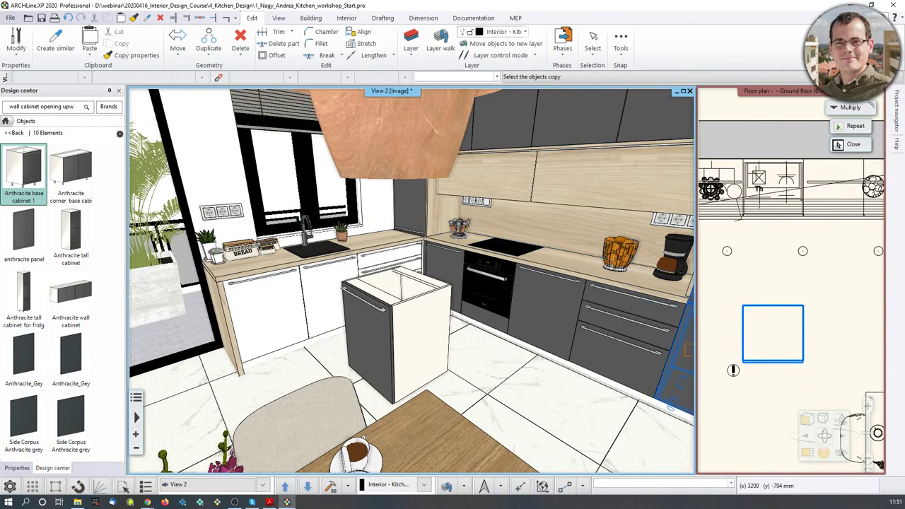
left_click(401, 350)
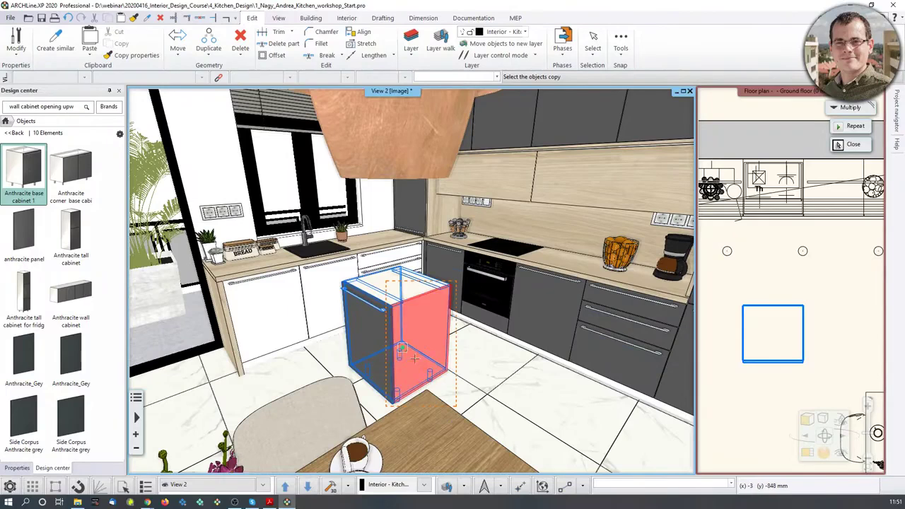
left_click(467, 395)
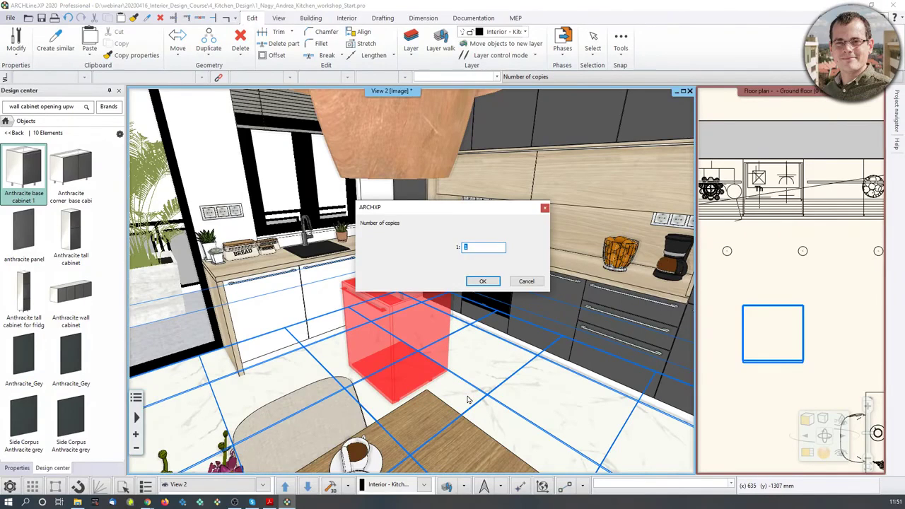
key("Return")
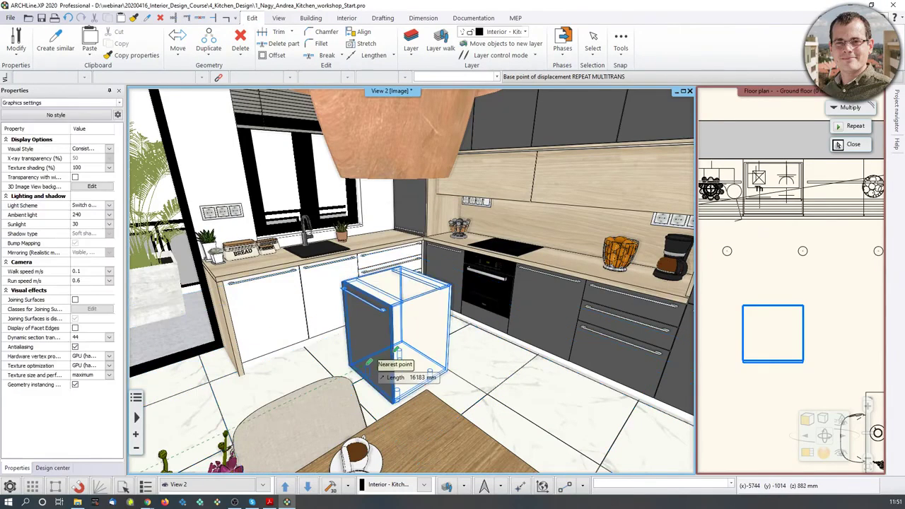
left_click(353, 366)
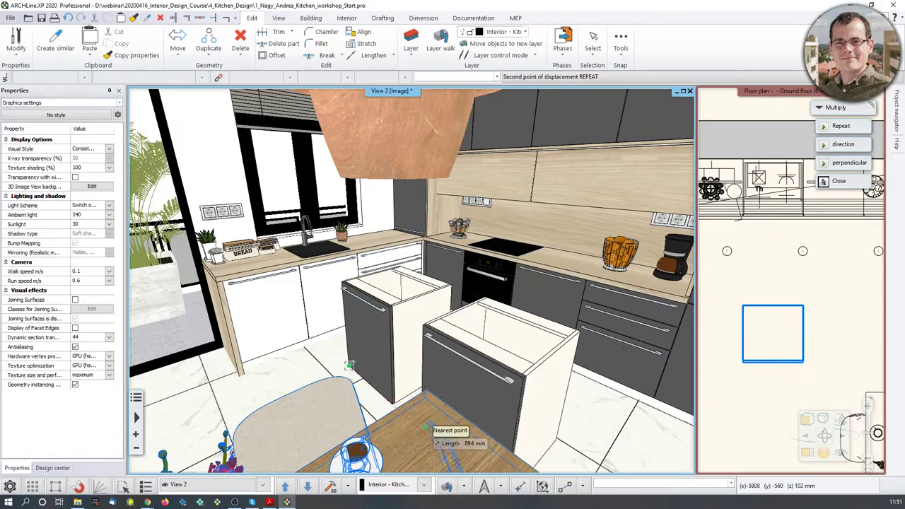
left_click(522, 382)
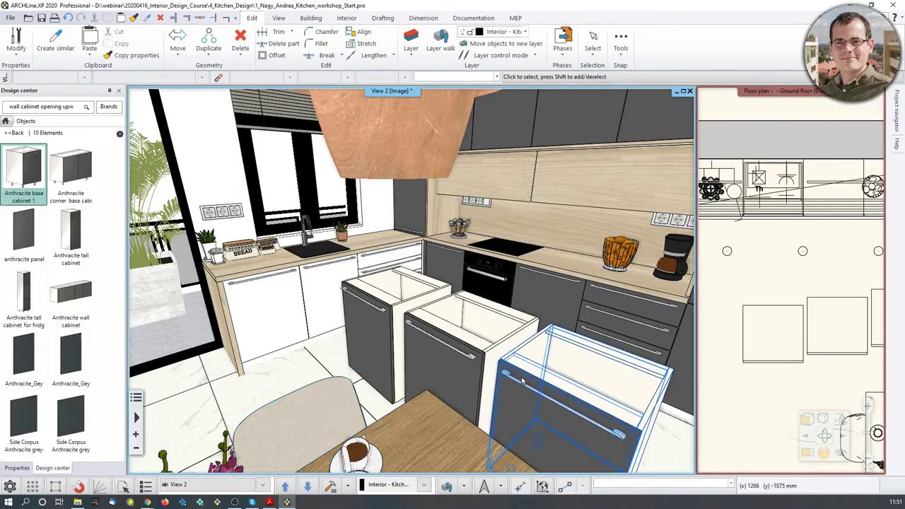
Step: Delete the free-standing anthracite base cabinet and both of its copies from the kitchen floor
mouse_move(557, 378)
middle_mouse_down()
mouse_move(574, 354)
mouse_move(554, 361)
middle_mouse_up()
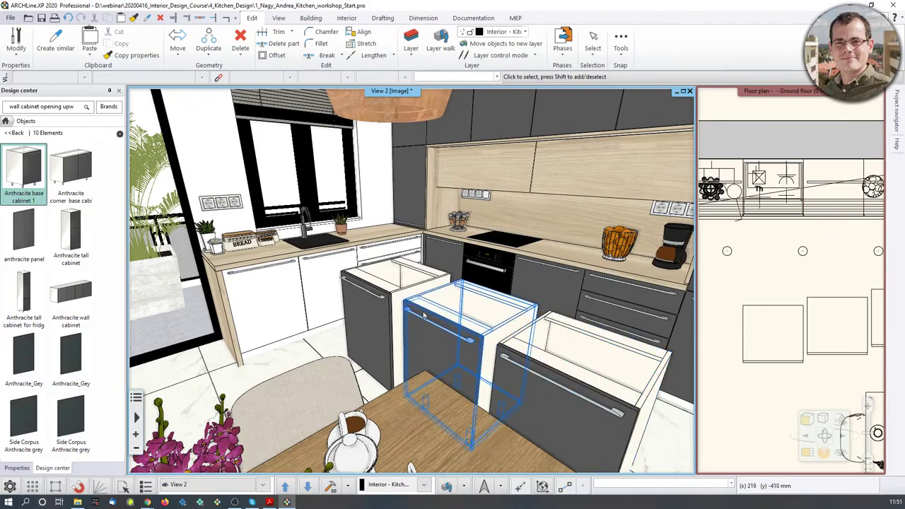
left_click(392, 324)
key("Delete")
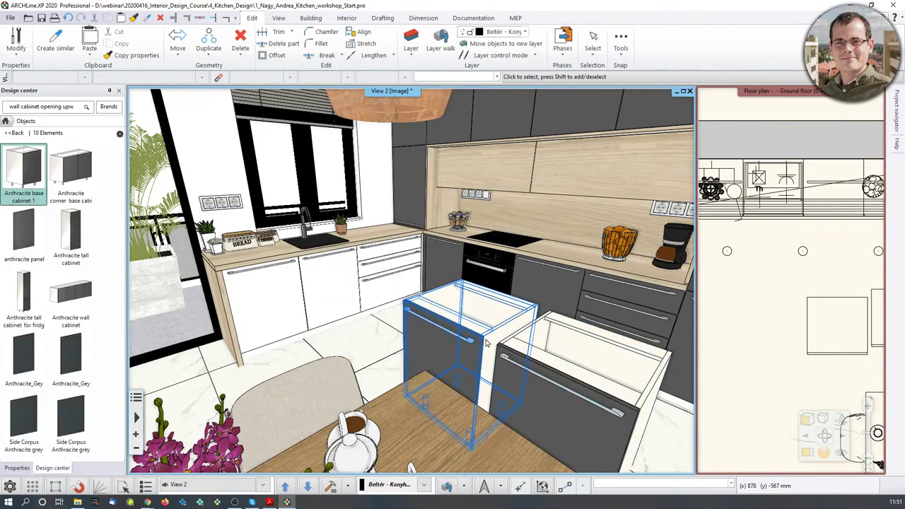
left_click(491, 339)
key("Delete")
left_click(607, 398)
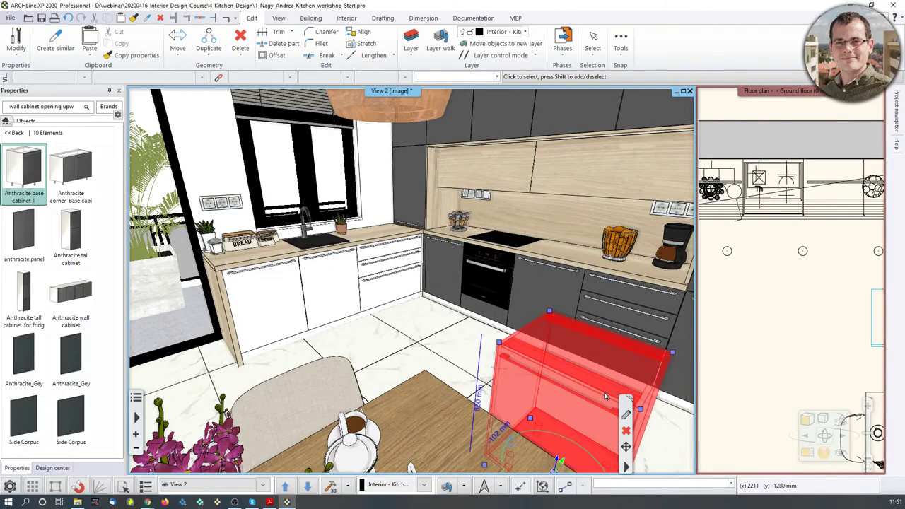
key("Delete")
middle_click_drag(606, 398, 549, 467)
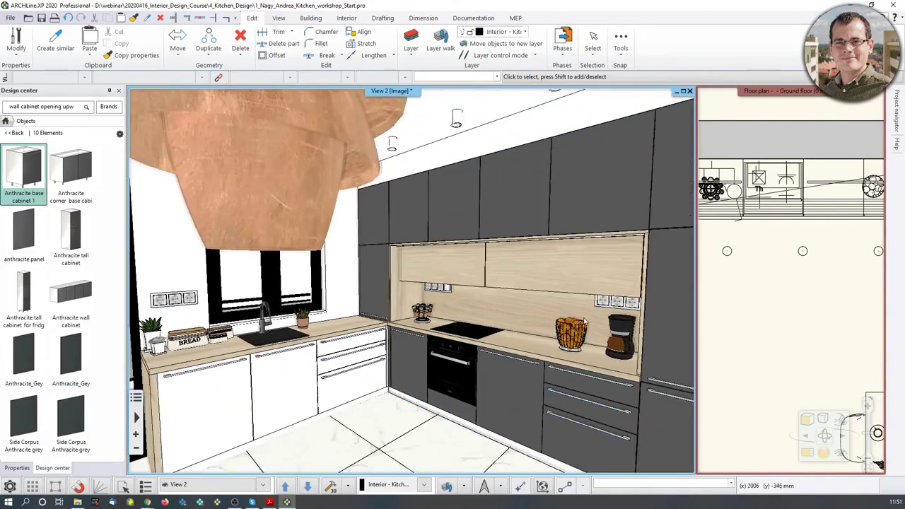
scroll(532, 396, "up", 3)
middle_click_drag(530, 386, 537, 359)
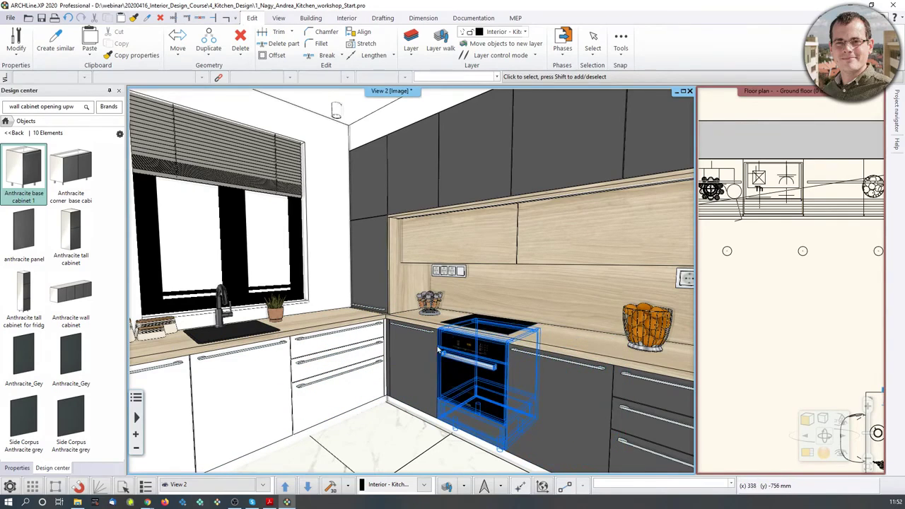
middle_click_drag(515, 380, 488, 351)
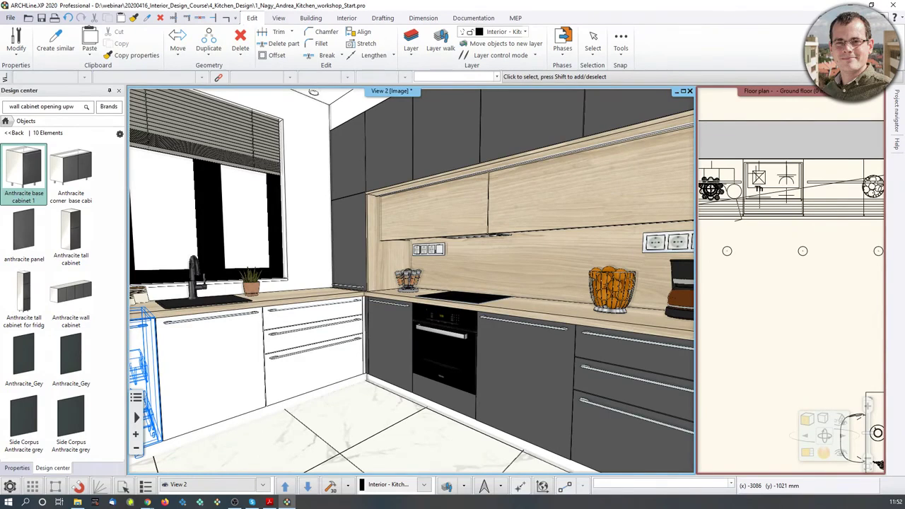
Step: Assign the keyboard shortcut Ctrl+Shift+O to the Totally open doors command of the 3D cabinet representation
left_click(344, 21)
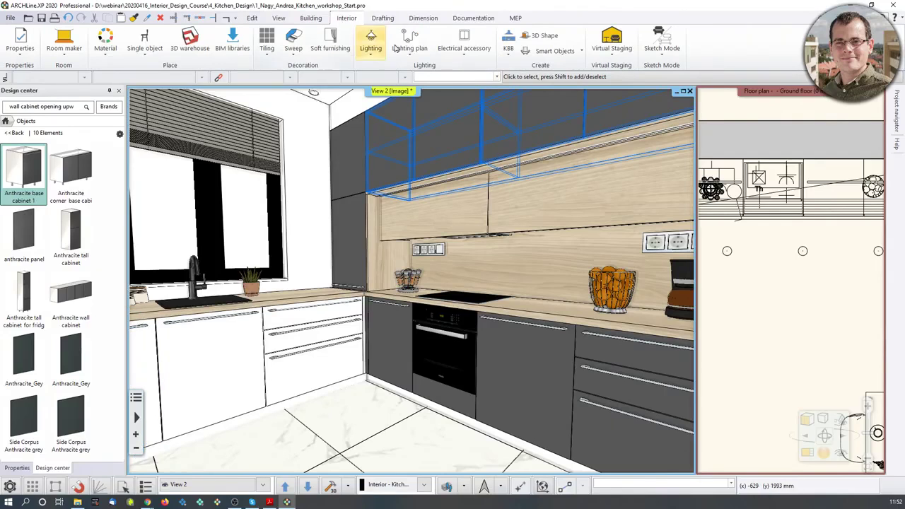
left_click(516, 58)
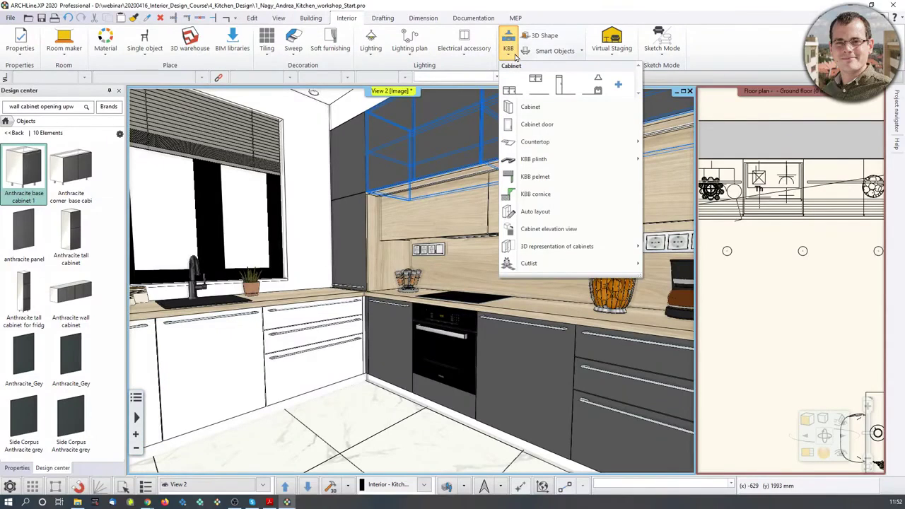
mouse_move(587, 253)
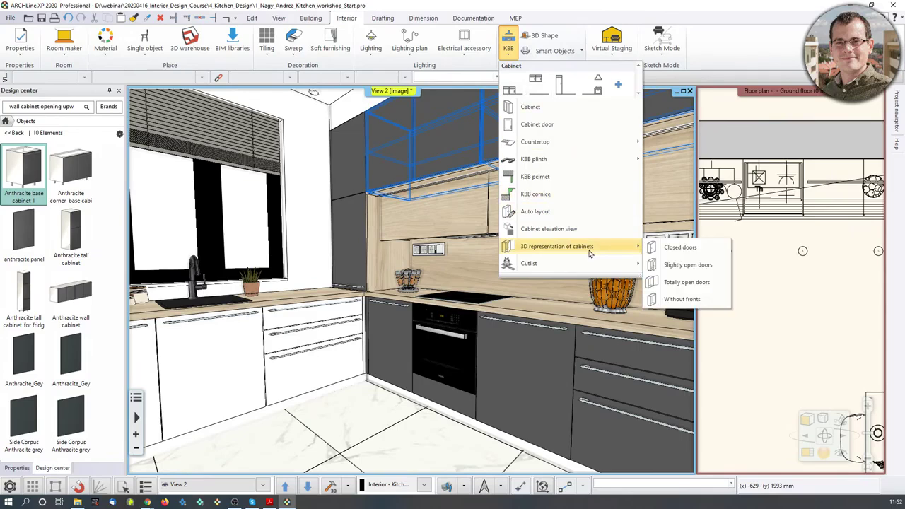
right_click(694, 283)
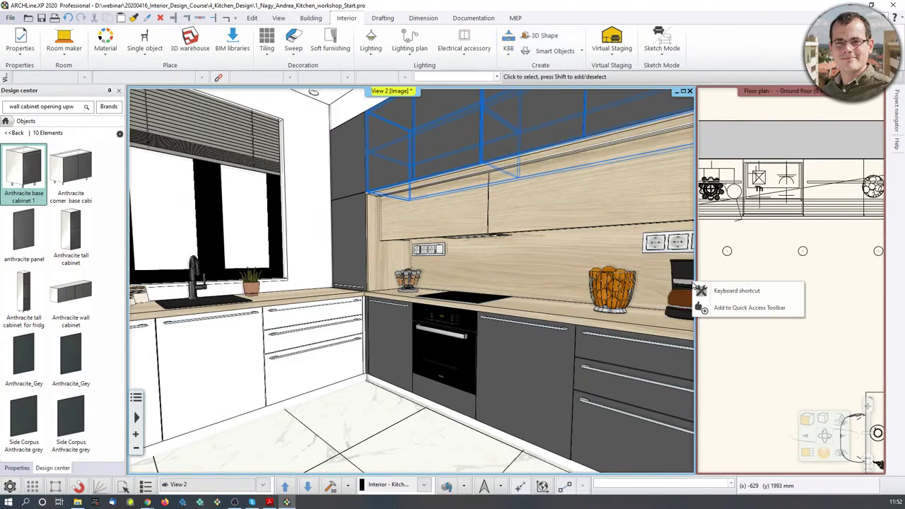
left_click(733, 291)
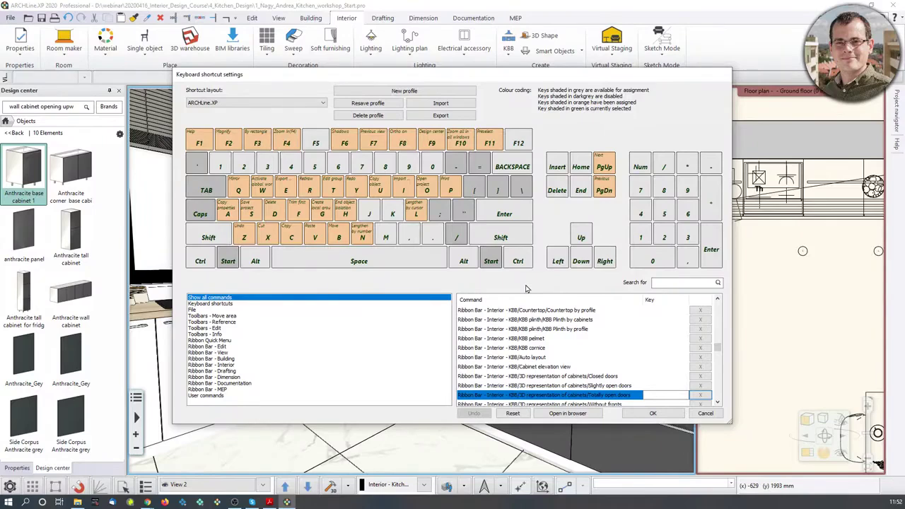
key("ctrl+shift")
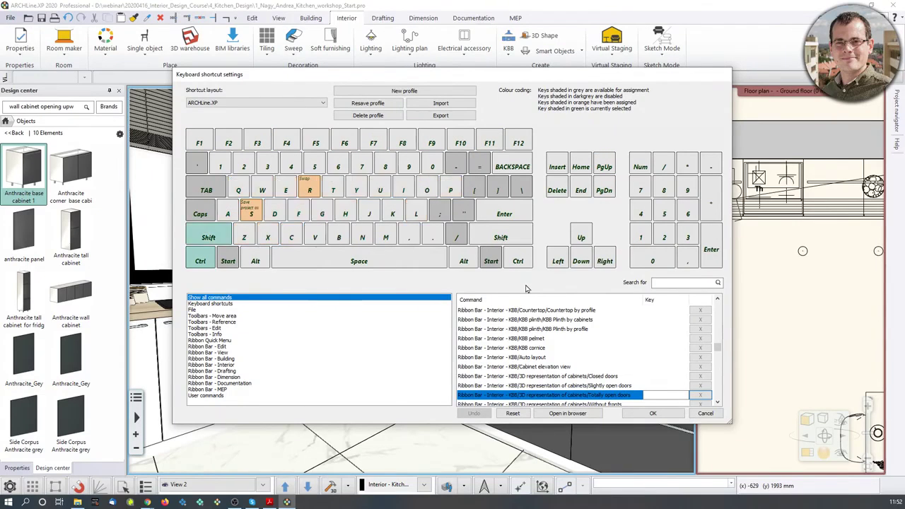
key("ctrl+o")
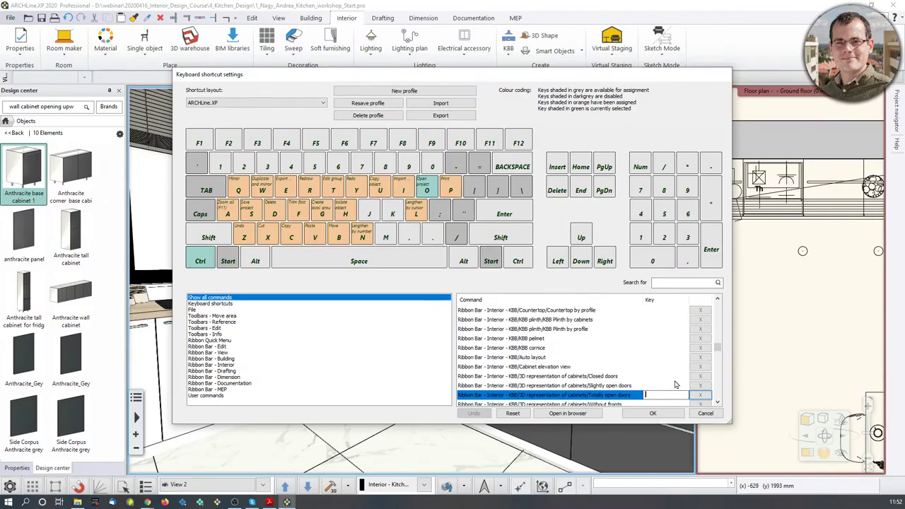
key("ctrl+shift")
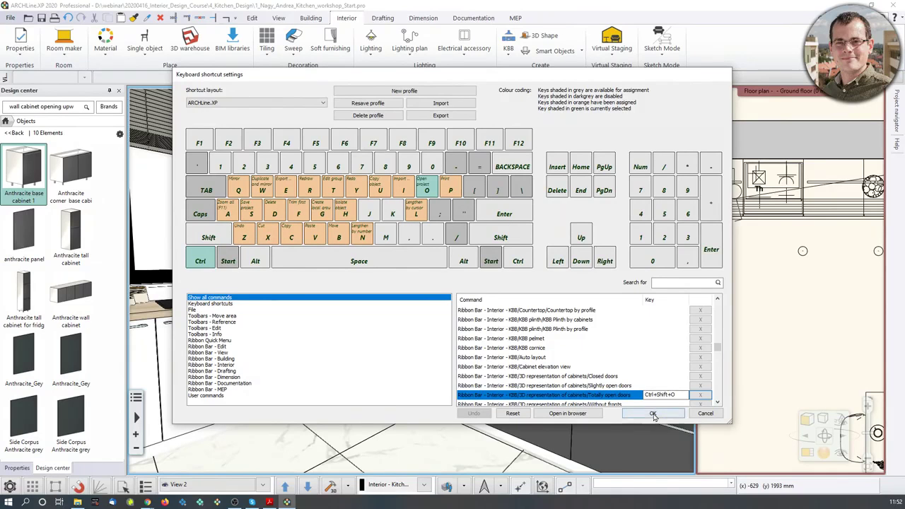
left_click(654, 415)
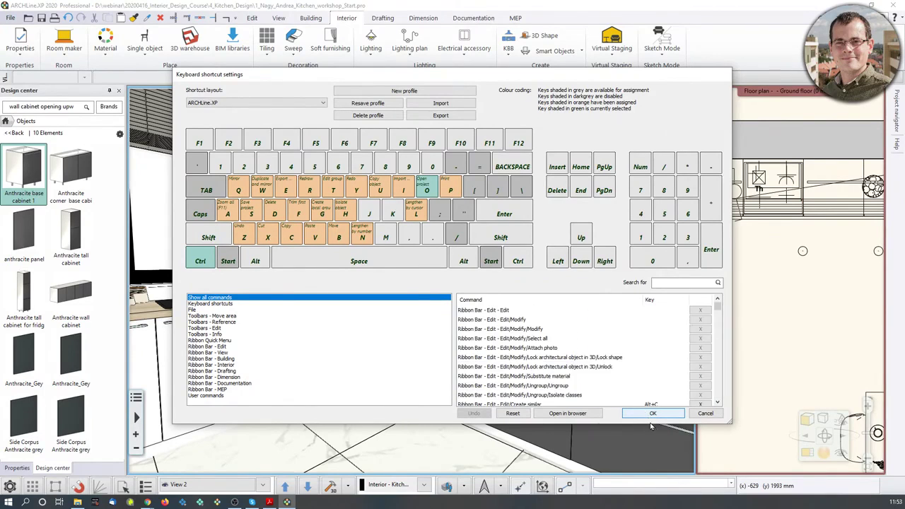
left_click(653, 415)
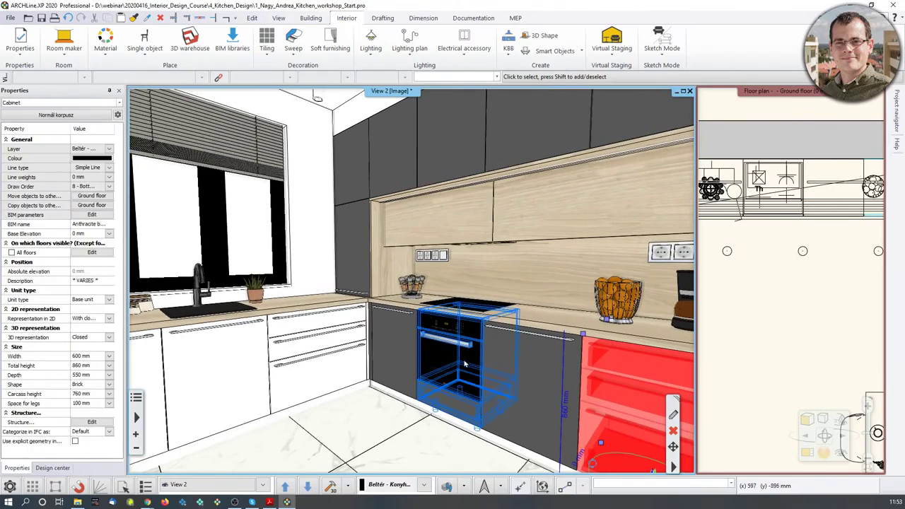
Step: Show all kitchen cabinets in the 3D view with totally open doors, using the newly assigned shortcut
right_click_drag(385, 304, 438, 309)
key("Escape")
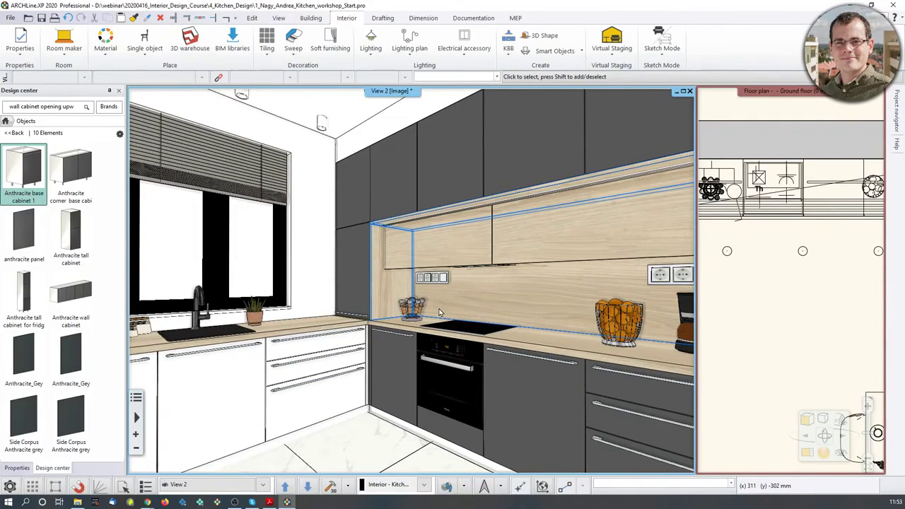
key("ctrl+s")
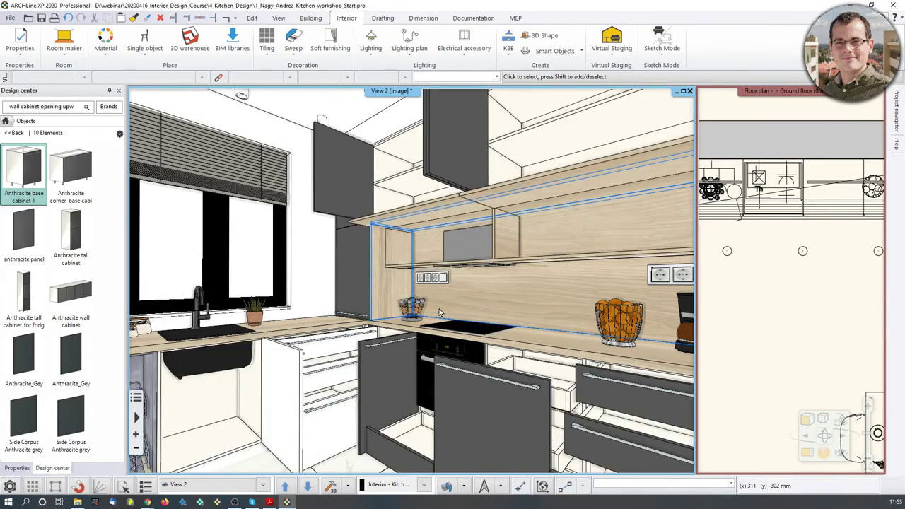
middle_click_drag(440, 306, 450, 283)
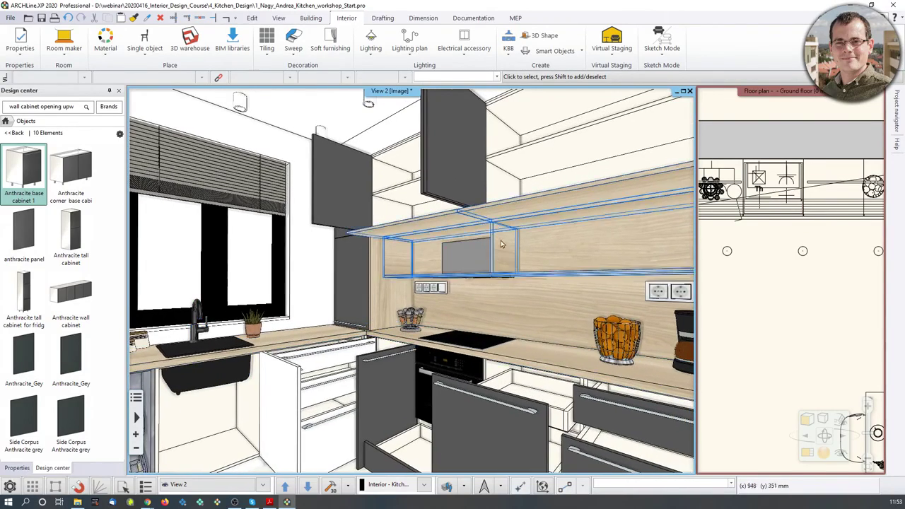
middle_click_drag(501, 245, 463, 262)
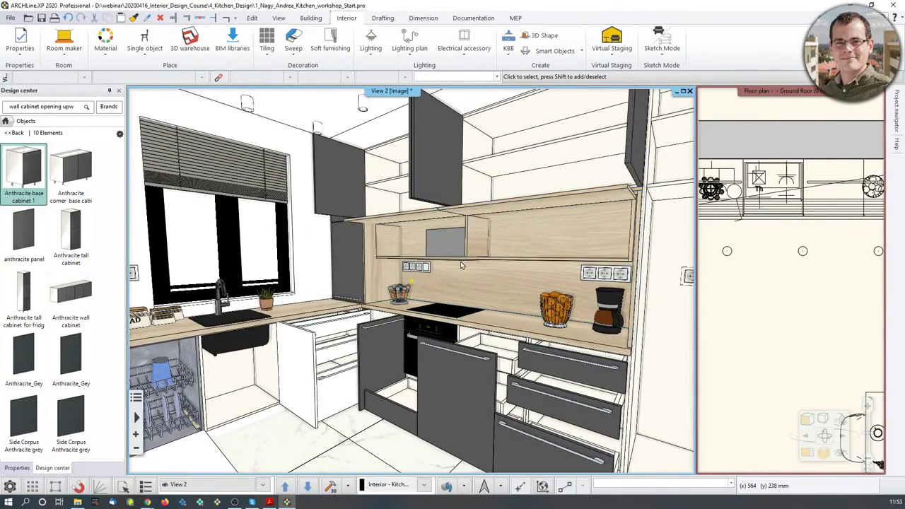
middle_click_drag(461, 265, 414, 286)
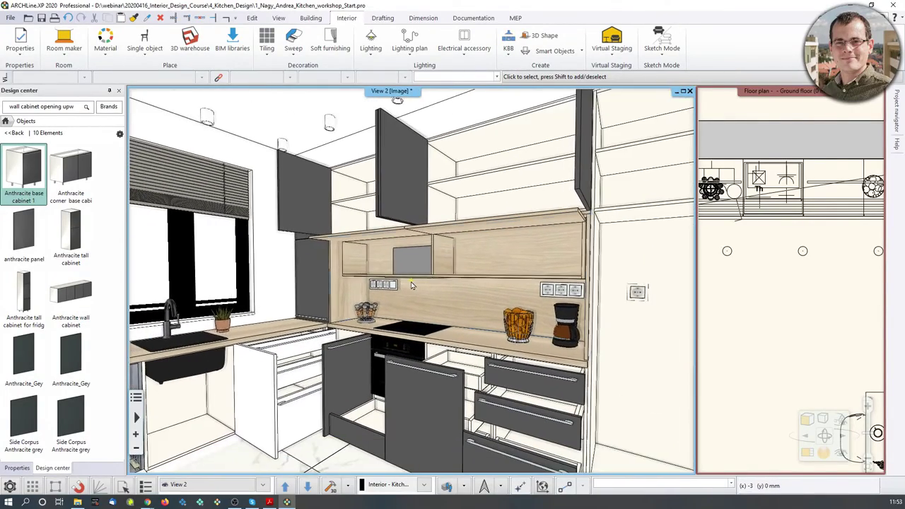
Step: Review the 3D representation options of the cabinets with their assigned shortcut, and undo the last cabinet deletion
left_click(509, 43)
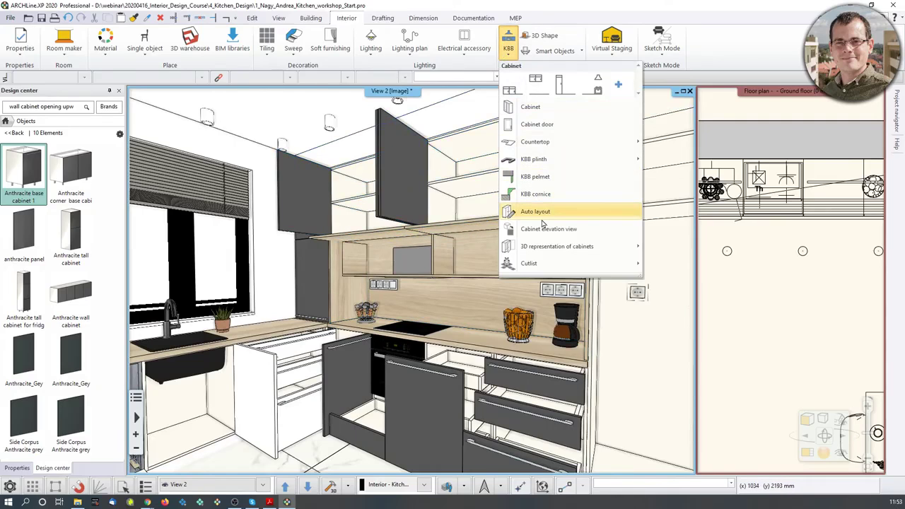
mouse_move(572, 249)
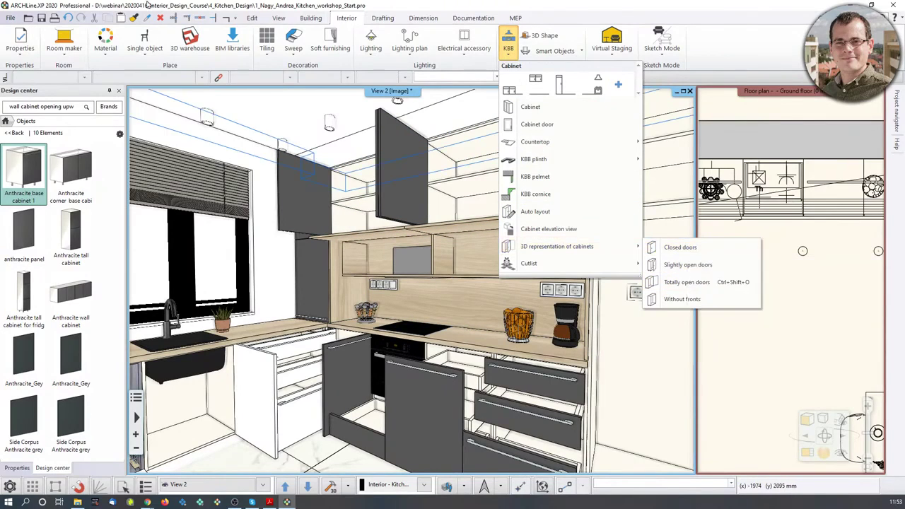
left_click(71, 19)
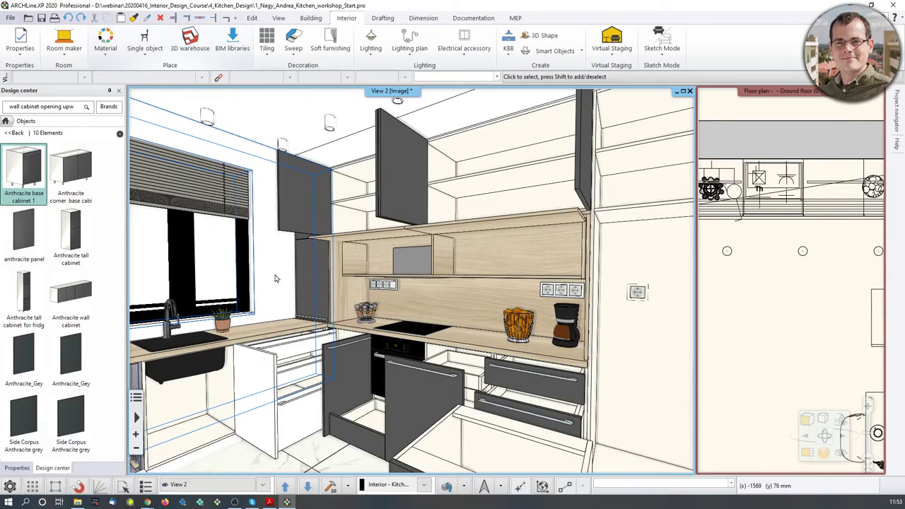
Step: Open the Cabinet editor and examine its default door front settings and the library save page
left_click(312, 19)
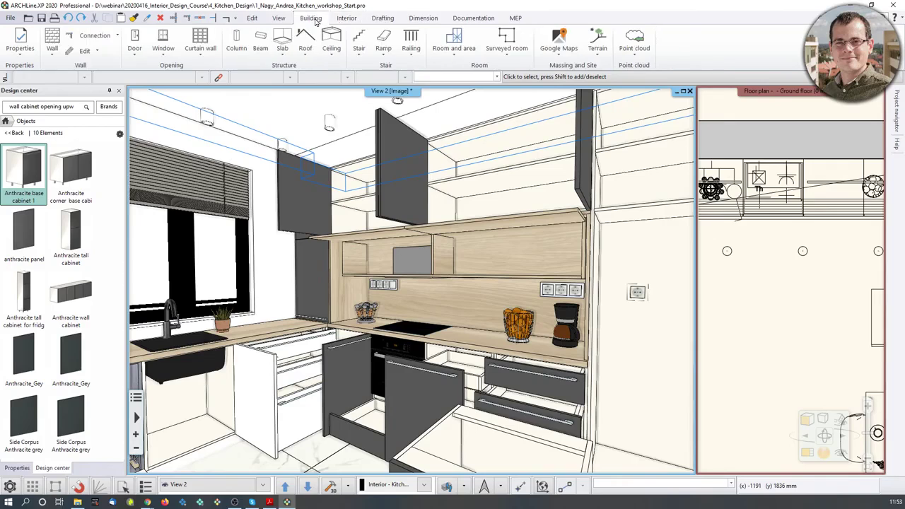
left_click(347, 18)
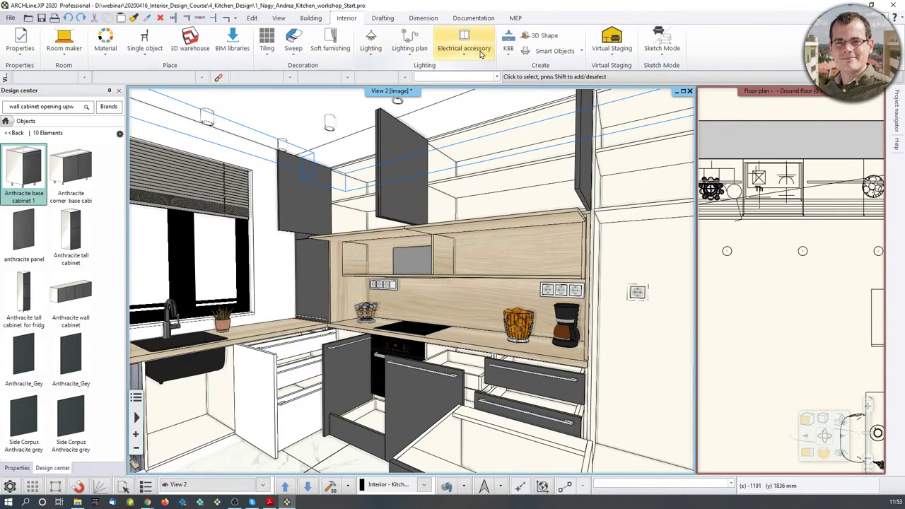
left_click(509, 49)
left_click(530, 106)
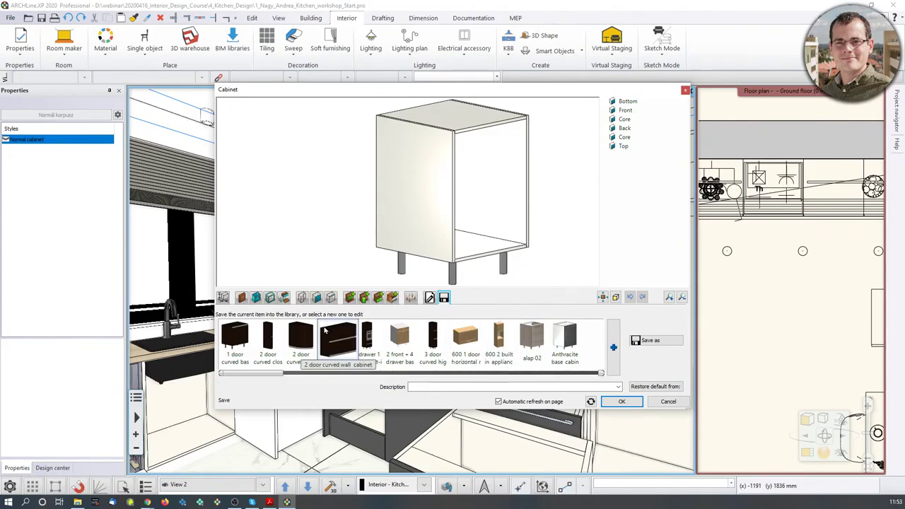
left_click(241, 297)
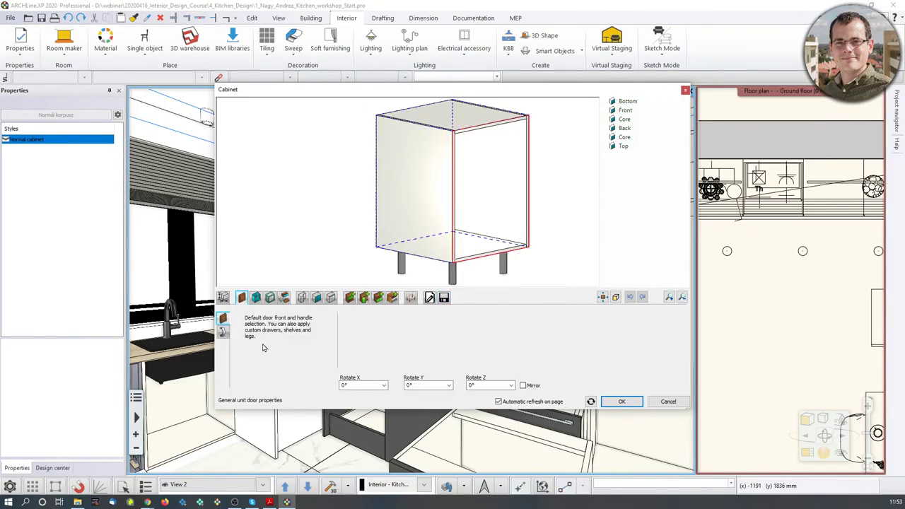
left_click(445, 297)
Step: Review the BIM parameters offered when saving the cabinet as a new library item, and close the Cabinet editor without saving
left_click(645, 341)
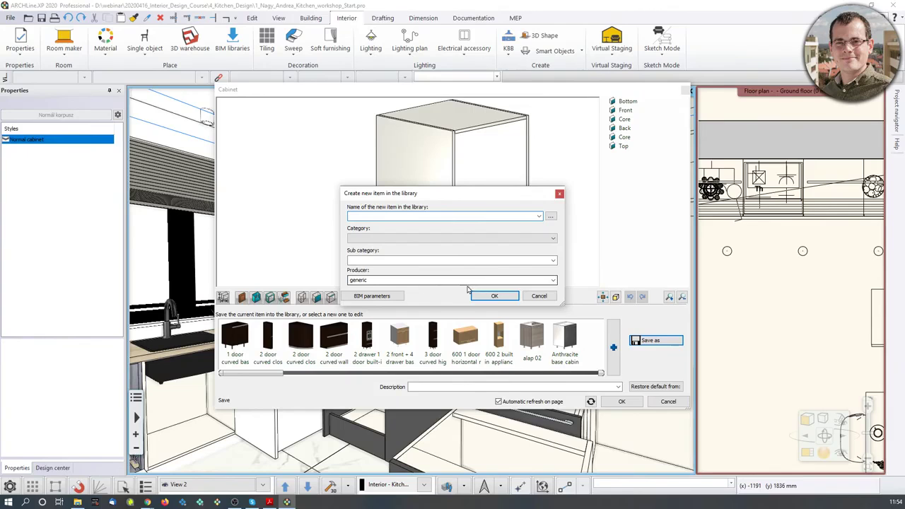
left_click(374, 296)
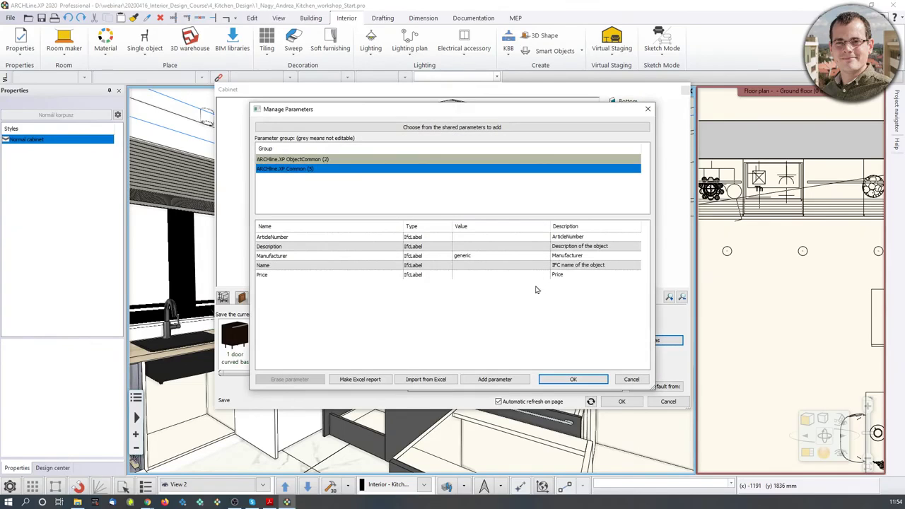
left_click_drag(534, 97, 407, 26)
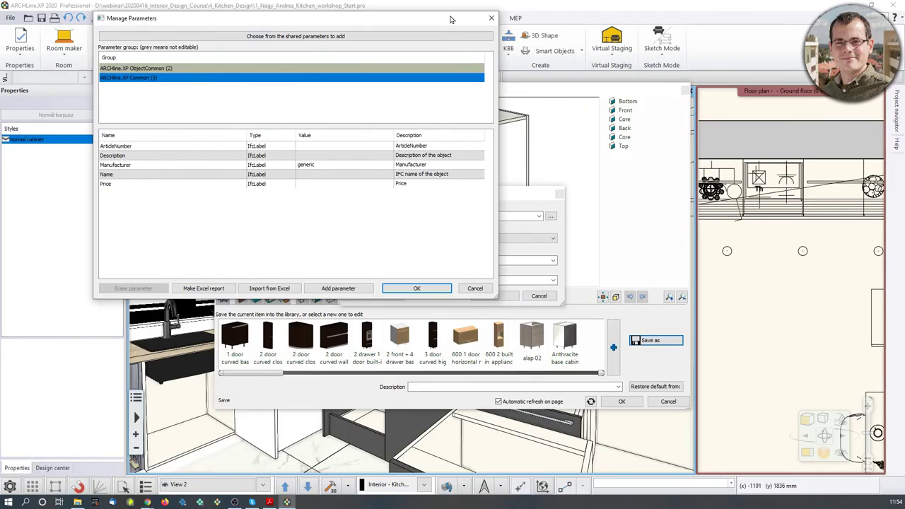
left_click(491, 17)
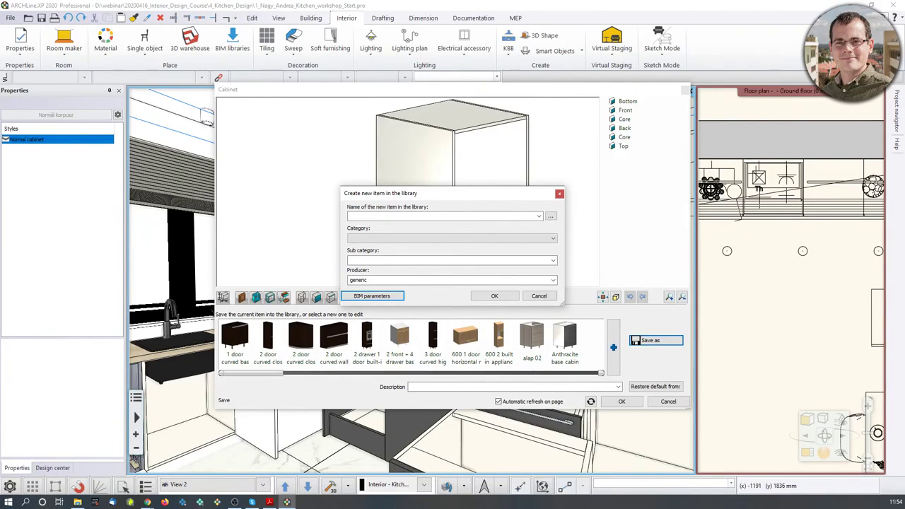
left_click(559, 194)
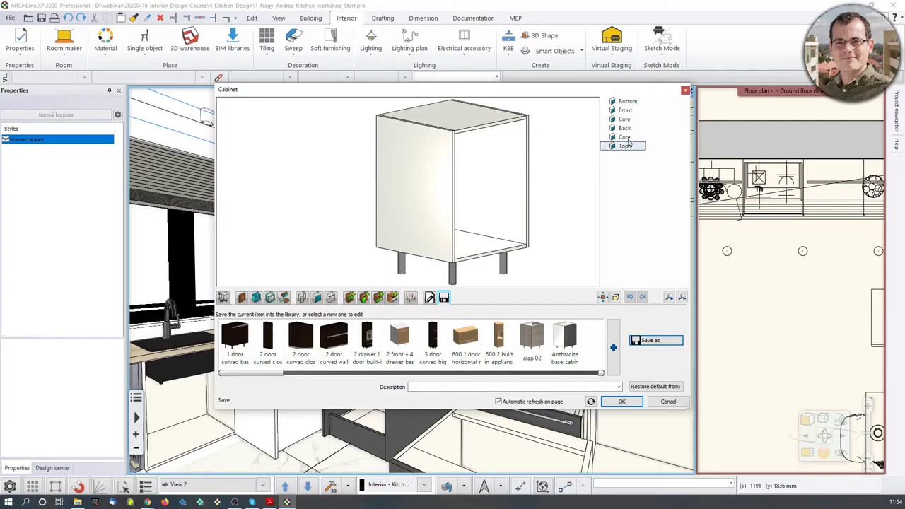
left_click(686, 91)
Step: Set the 3D representation of the cabinets to Closed doors for the whole kitchen
scroll(628, 283, "down", 4)
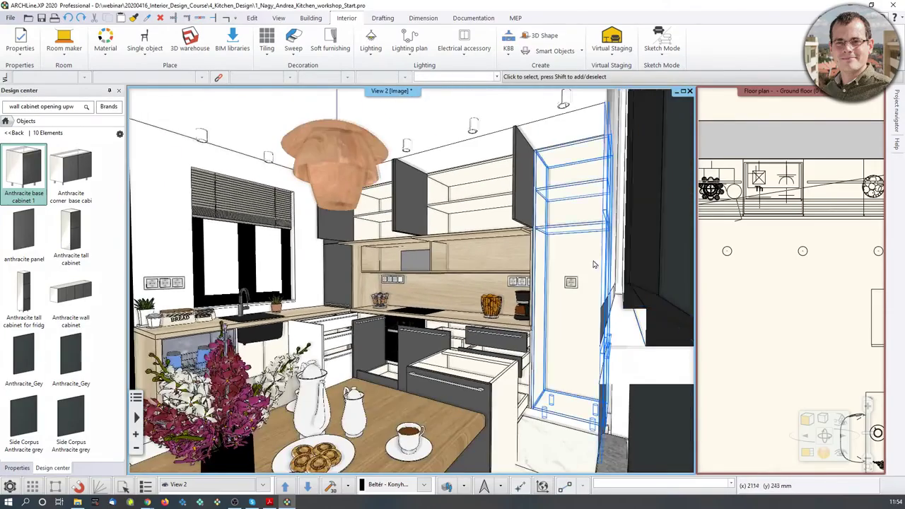
scroll(551, 273, "down", 1)
middle_click_drag(448, 288, 541, 311)
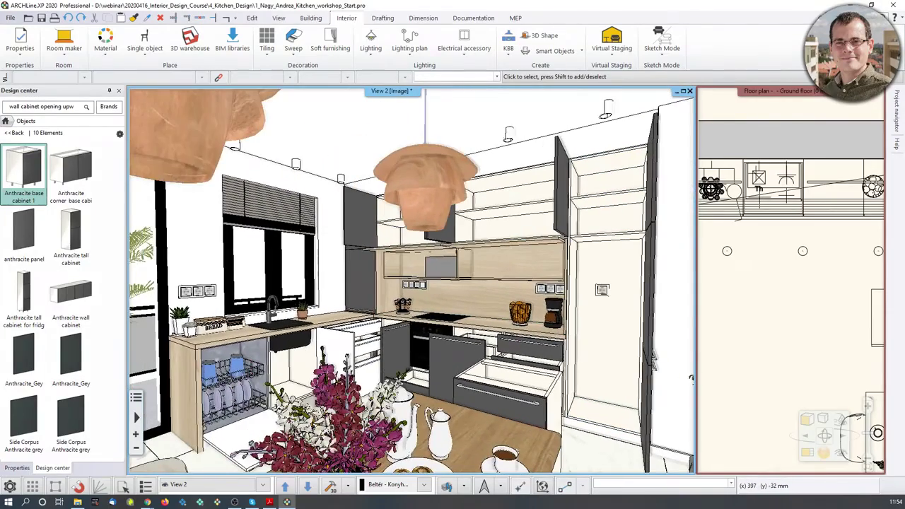
left_click(508, 51)
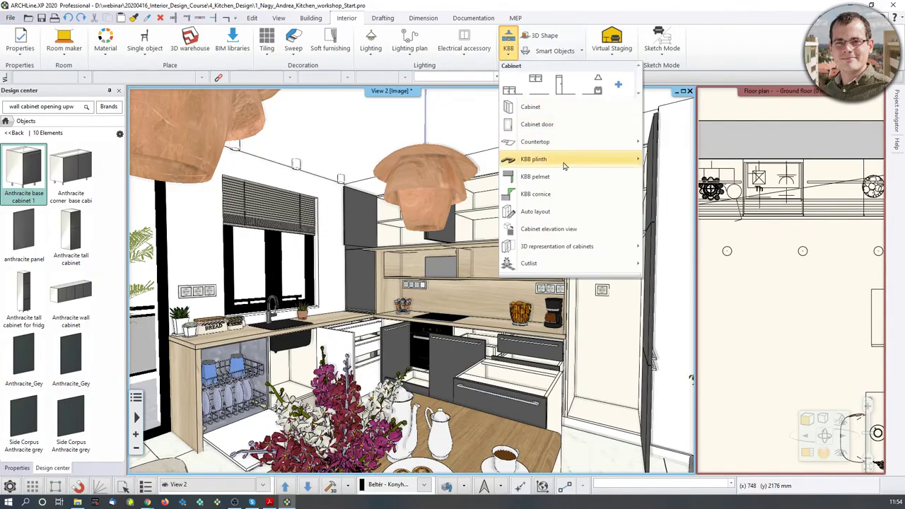
mouse_move(574, 246)
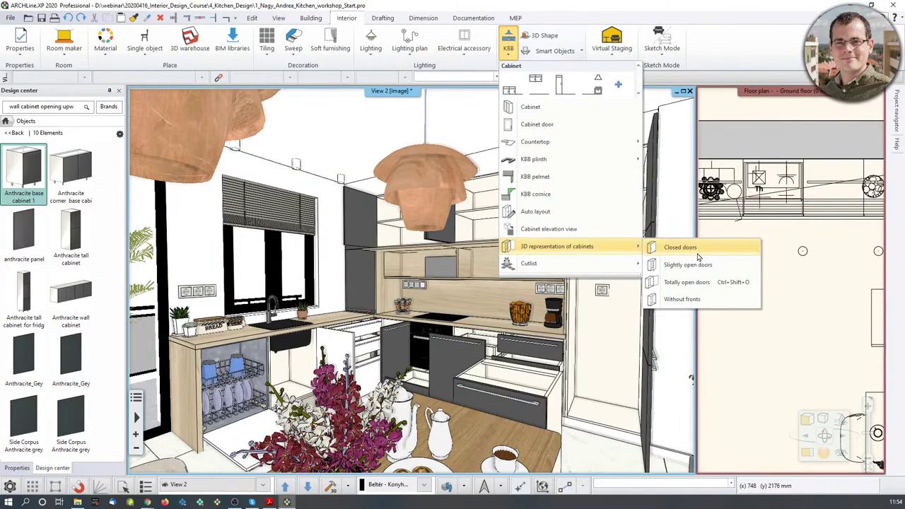
left_click(697, 251)
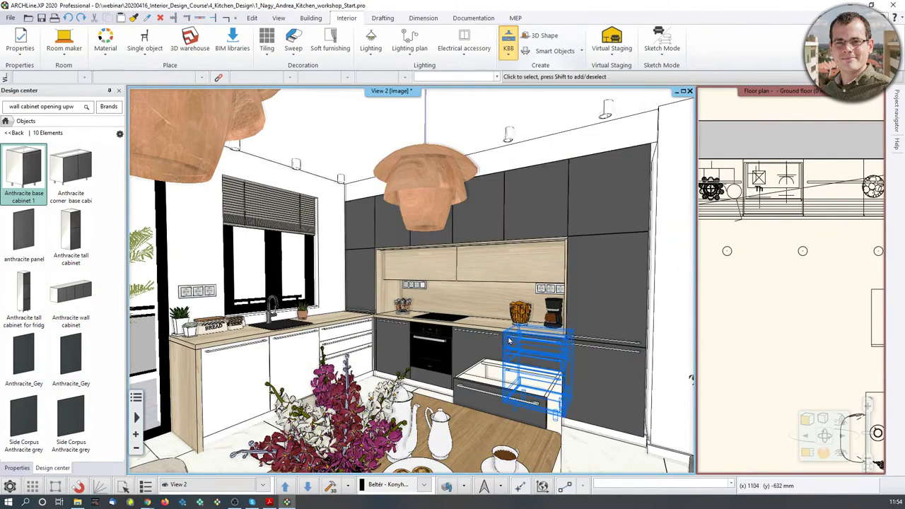
Step: Delete the free-standing anthracite base cabinet in front of the hob run and show the entire ground floor plan
scroll(587, 361, "up", 1)
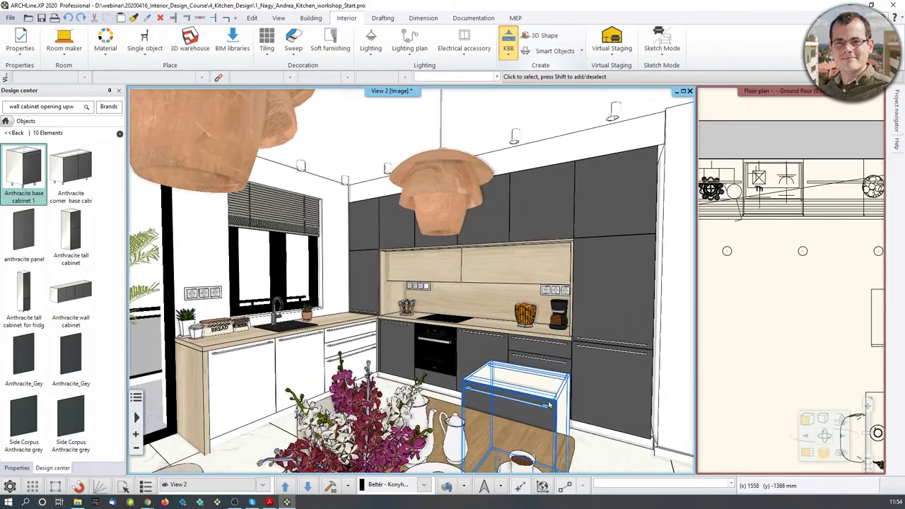
left_click(574, 381)
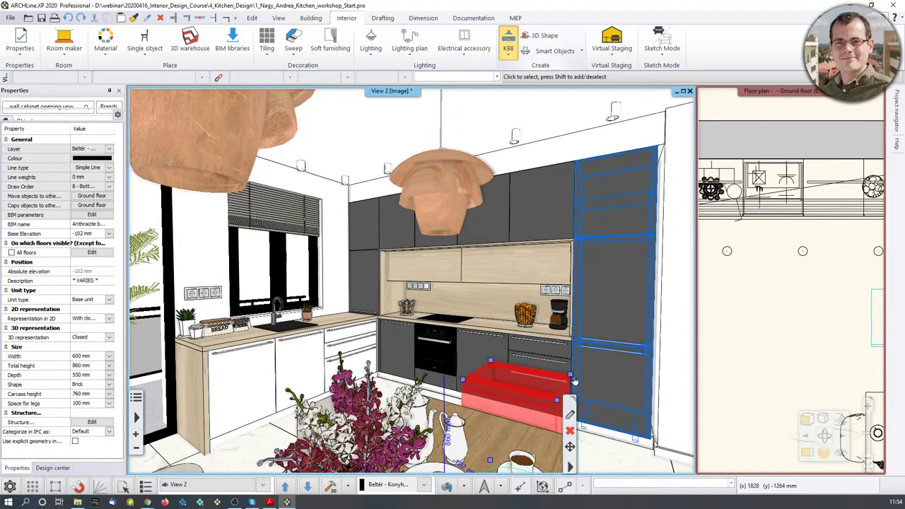
left_click(769, 341)
left_click(805, 454)
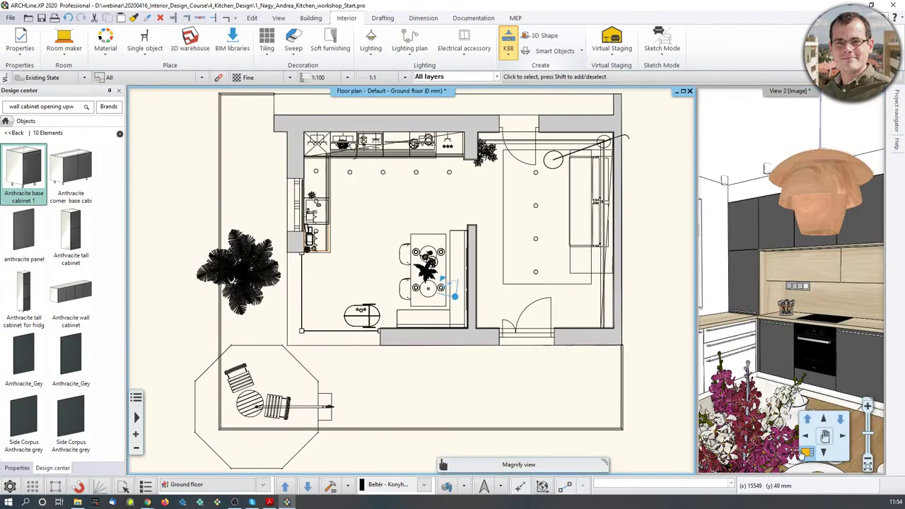
middle_click_drag(552, 351, 534, 378)
scroll(517, 364, "up", 2)
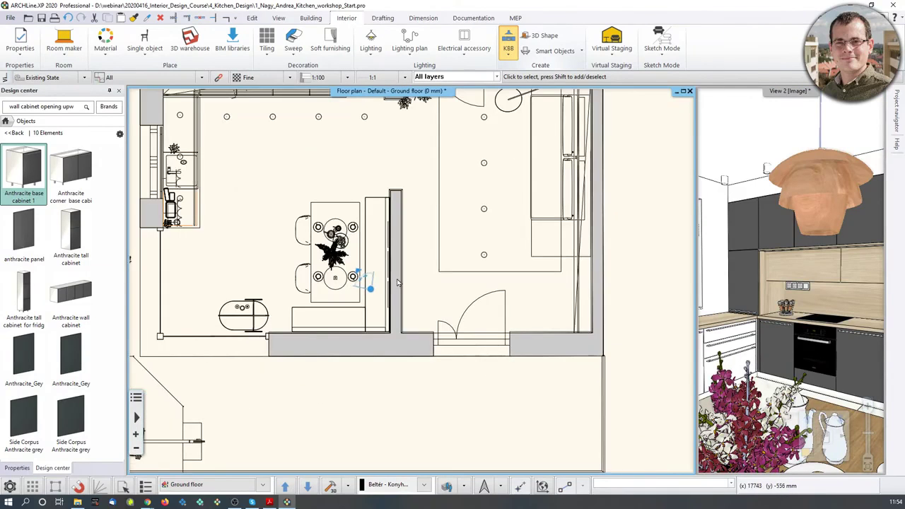
middle_click_drag(397, 282, 408, 351)
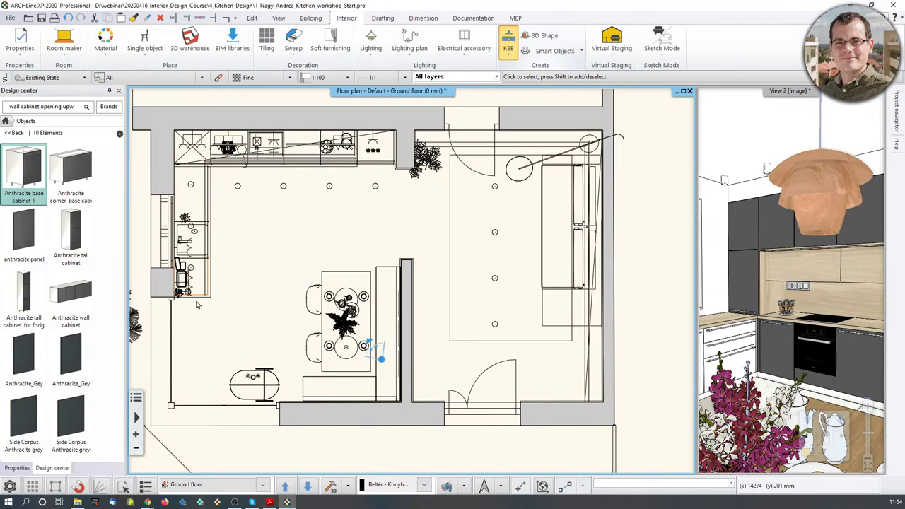
left_click(247, 428)
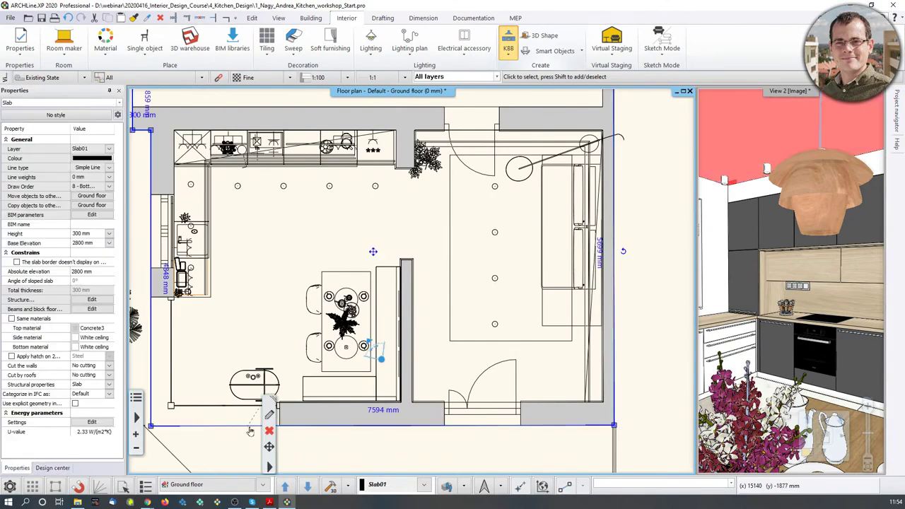
middle_click_drag(382, 423, 399, 404)
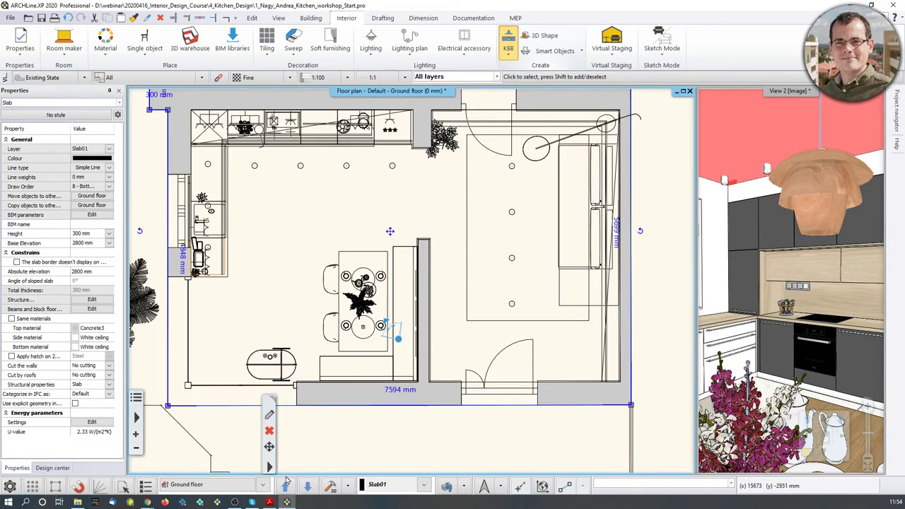
left_click(404, 402)
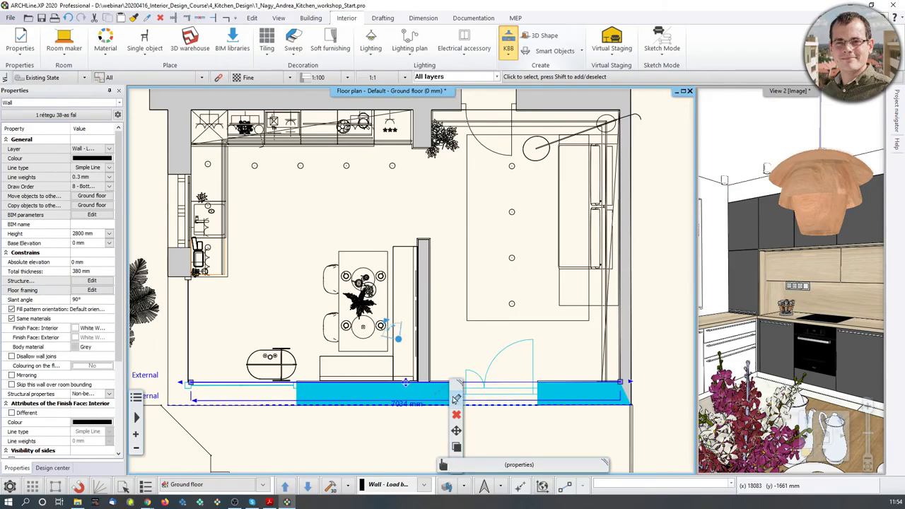
Step: Lay out the kitchen's marble floor tiling on the ground floor plan, aligned with the room's interior corners
left_click_drag(784, 411, 765, 429, "shift")
left_click(758, 430)
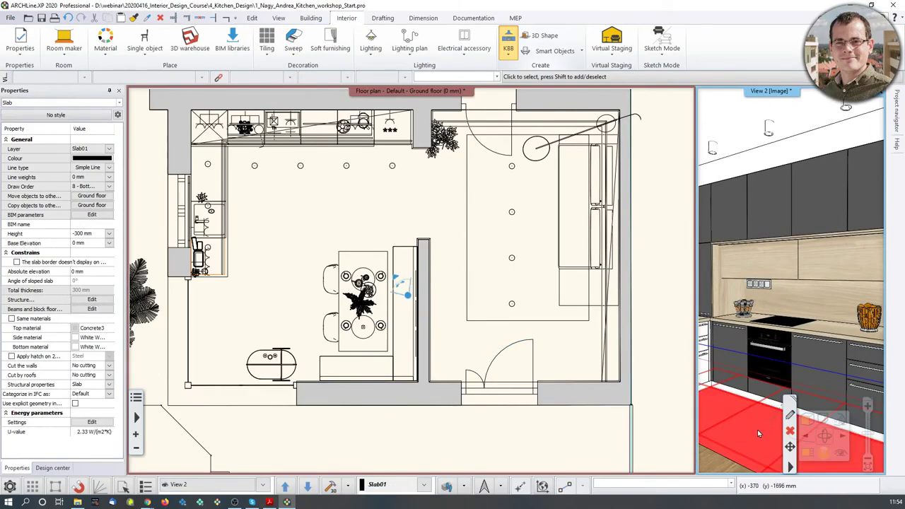
right_click(757, 430)
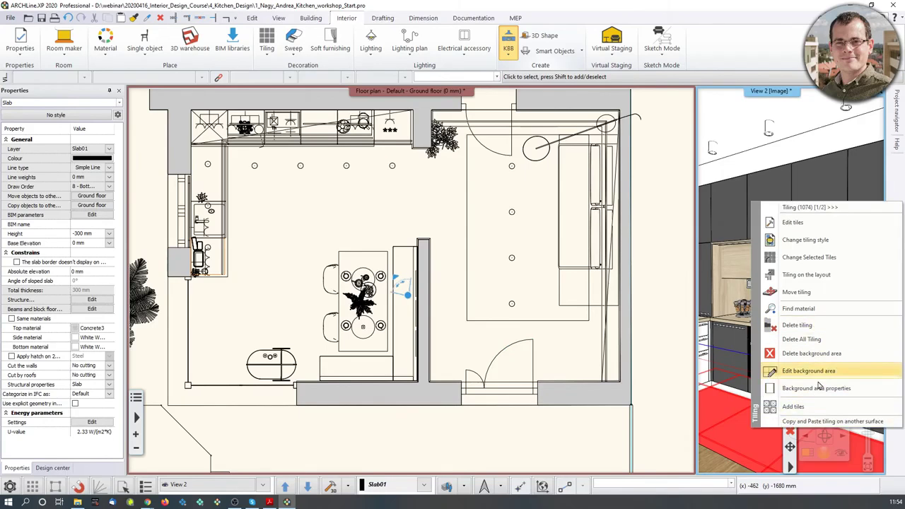
left_click(828, 279)
scroll(727, 410, "down", 1)
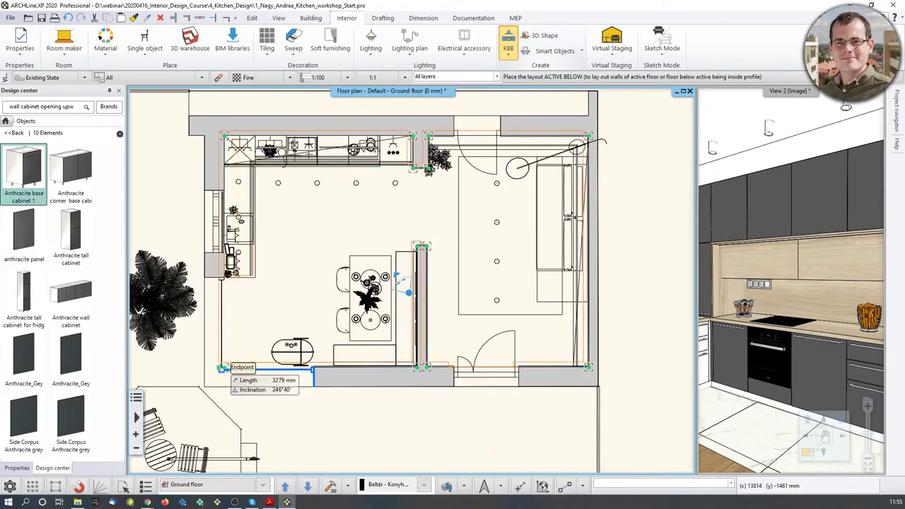
scroll(240, 365, "up", 3)
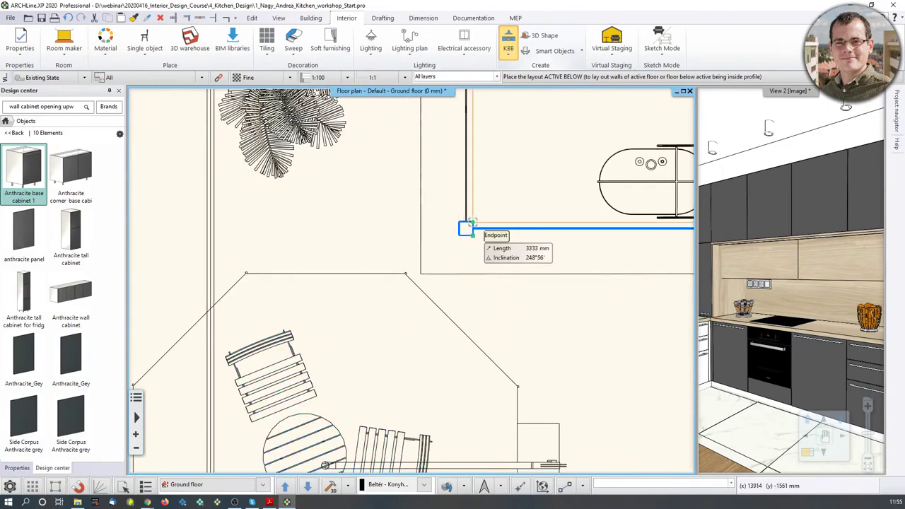
middle_click_drag(464, 229, 438, 259)
scroll(314, 402, "down", 3)
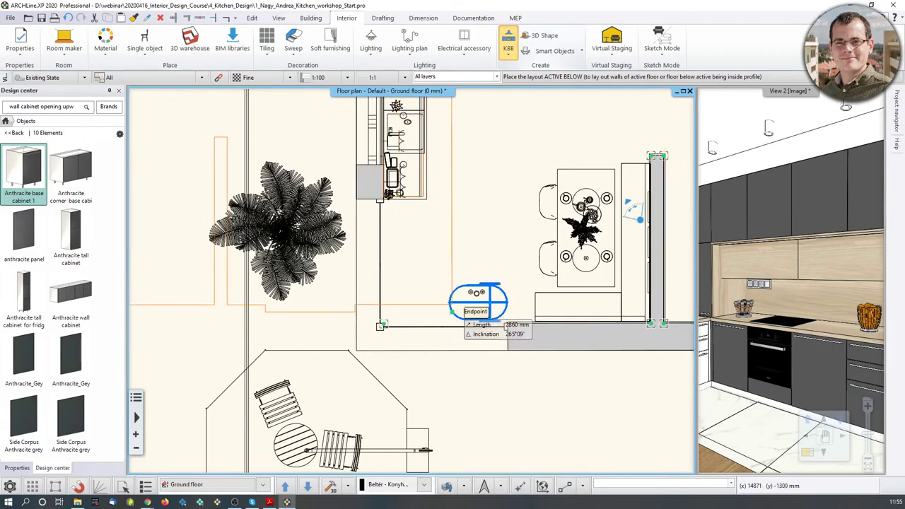
middle_click_drag(593, 313, 338, 326)
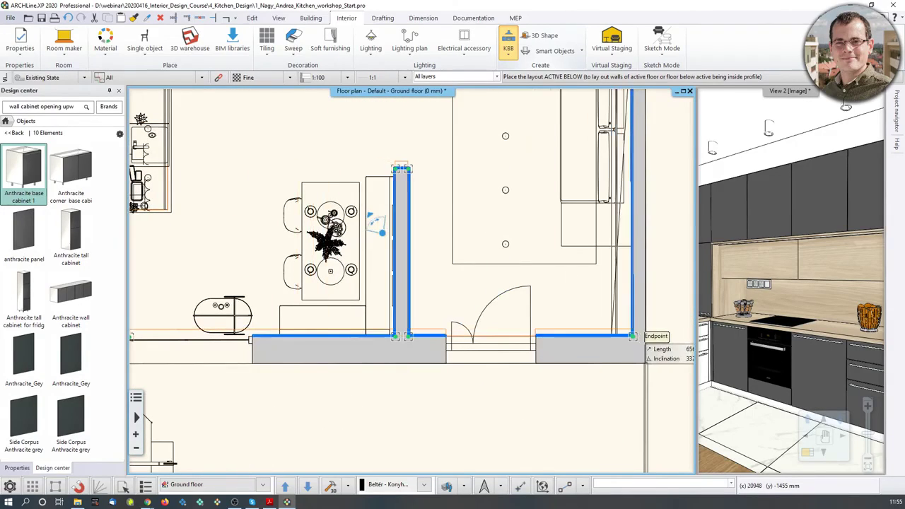
left_click(632, 336)
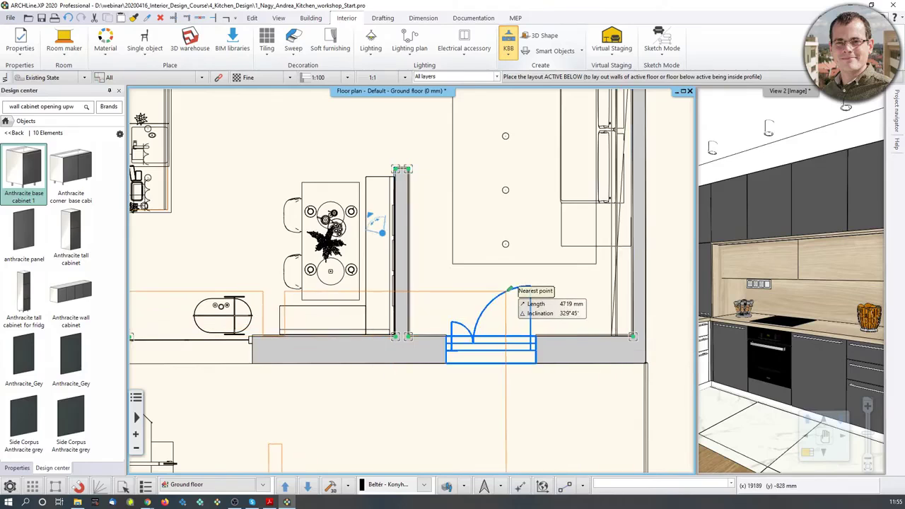
middle_click_drag(614, 106, 566, 305)
left_click(574, 215)
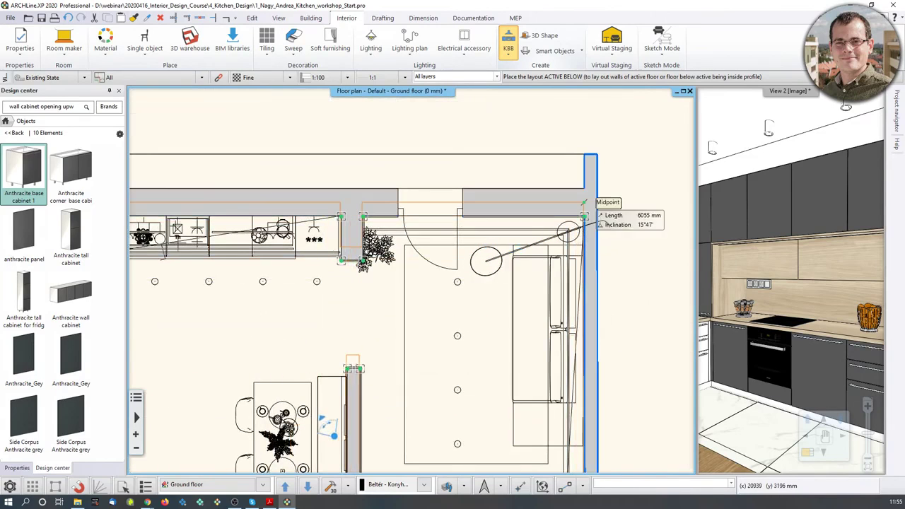
Step: Close the tiling editor and remove the tile layout from the ground floor plan
scroll(589, 225, "down", 3)
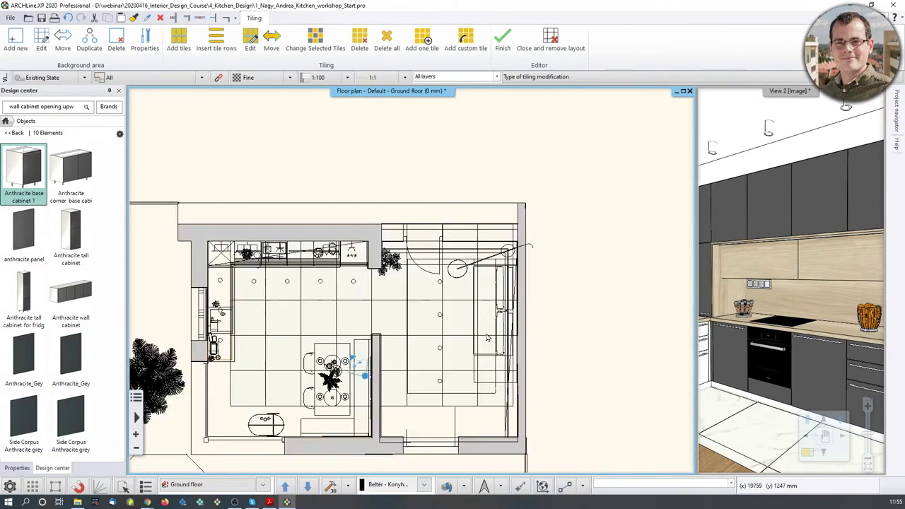
scroll(506, 345, "up", 2)
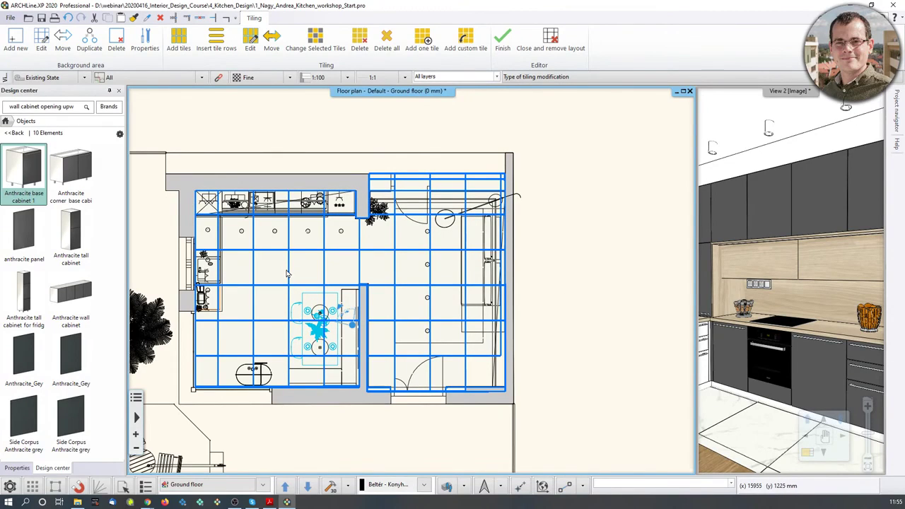
left_click(563, 49)
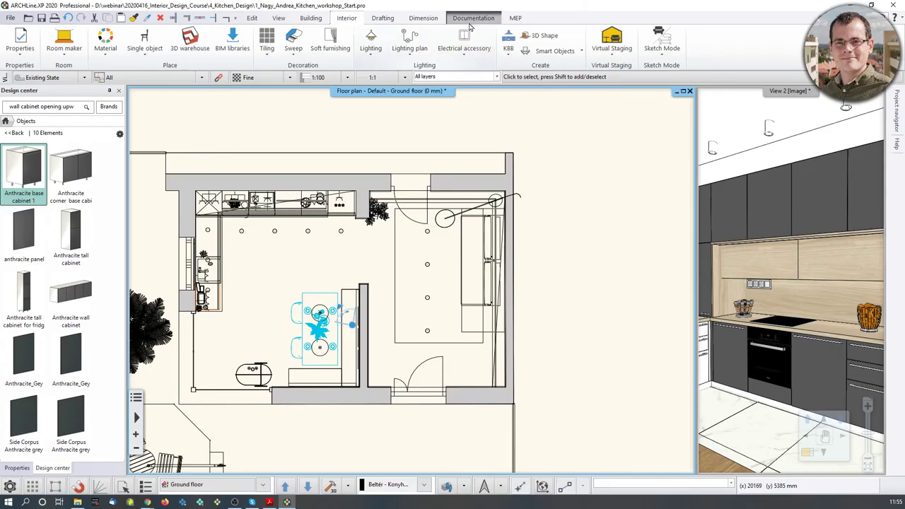
Step: Create a floor snapshot of the ground floor with a cutting elevation of 1500 mm and look over the textured plan
left_click(471, 20)
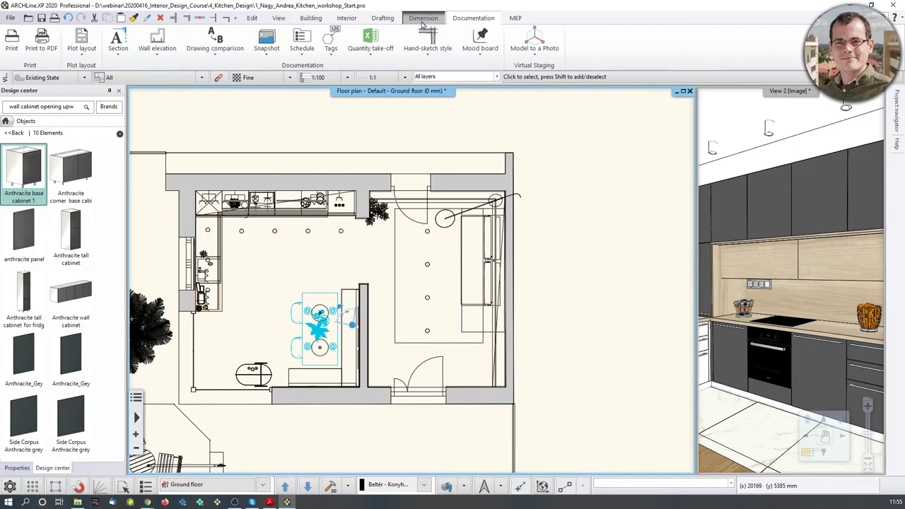
left_click(267, 56)
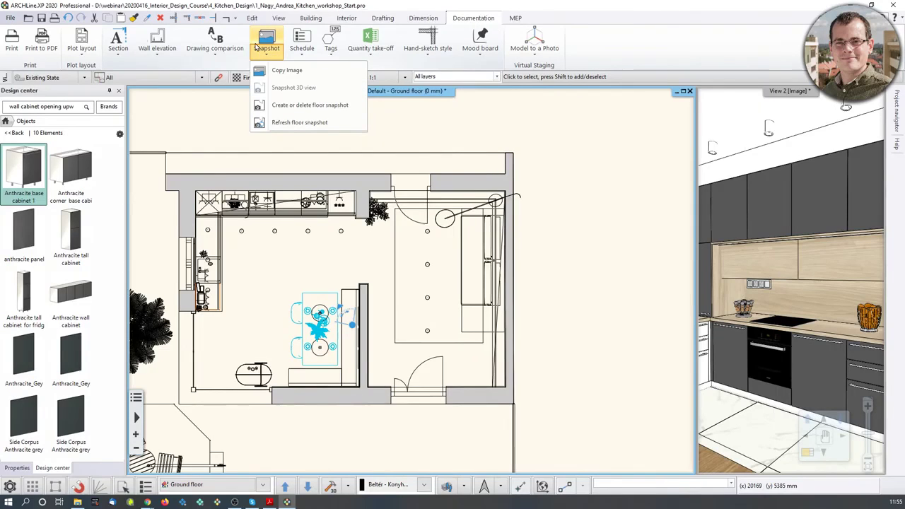
left_click(294, 108)
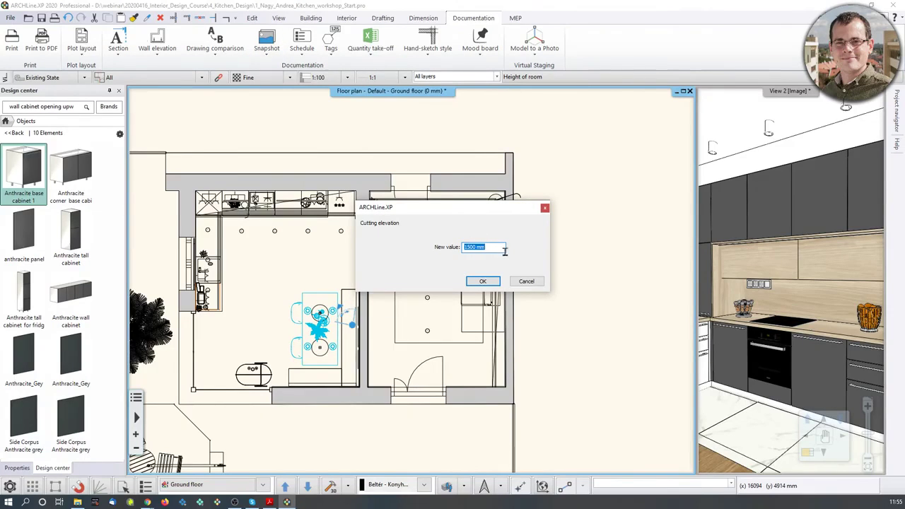
left_click(482, 281)
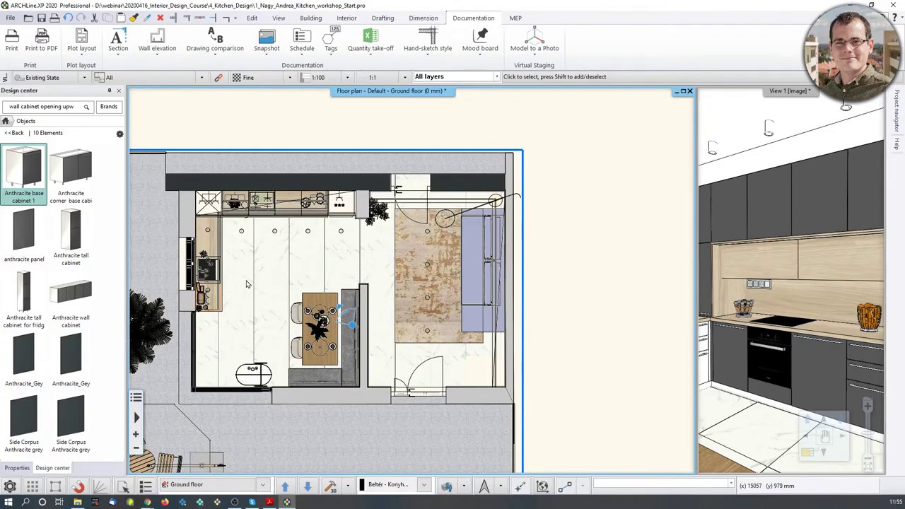
scroll(293, 269, "up", 2)
scroll(328, 307, "up", 2)
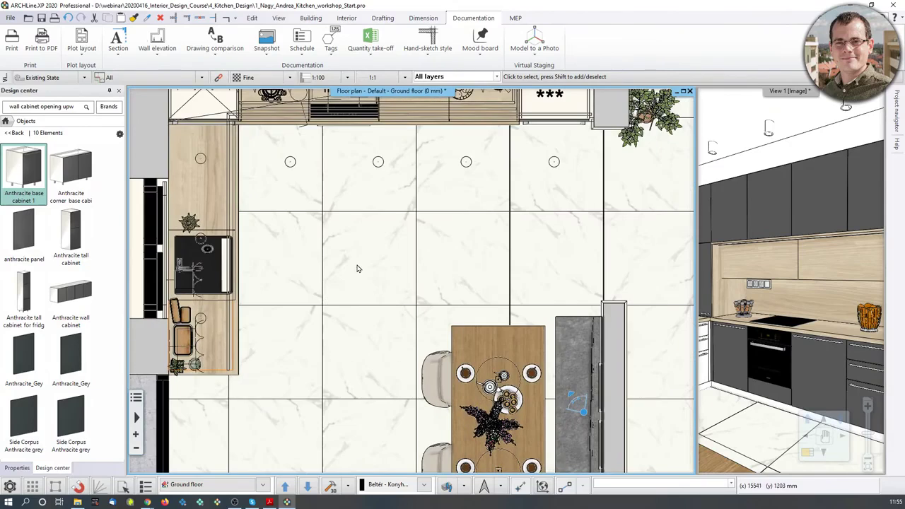
scroll(412, 212, "down", 4)
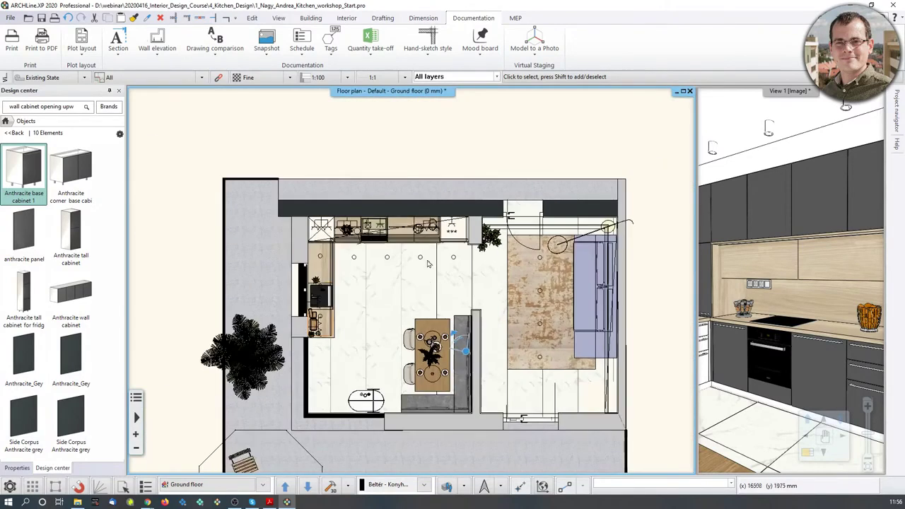
Step: Move the floor snapshot image about 13 m horizontally into the empty area beside the ground floor plan
left_click(416, 292)
middle_click_drag(422, 347, 387, 307)
left_click(388, 312)
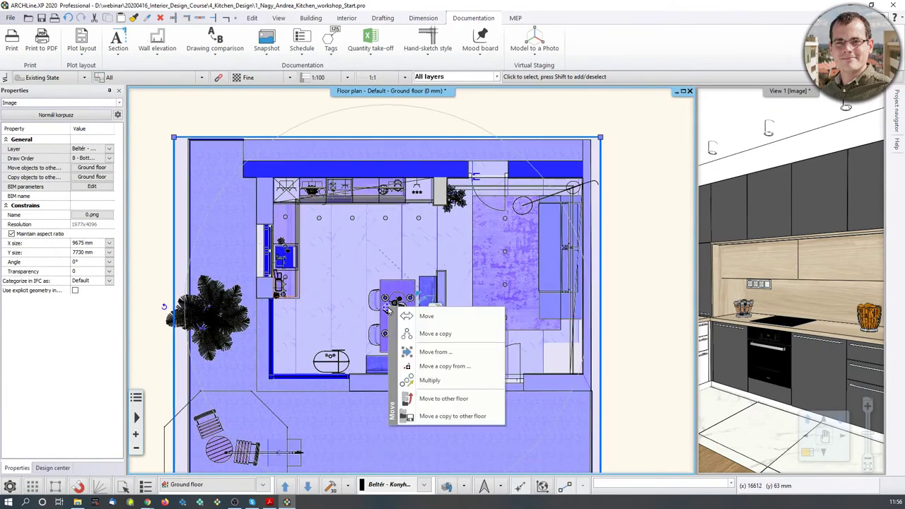
left_click(414, 316)
scroll(404, 284, "down", 3)
middle_click_drag(594, 296, 409, 306)
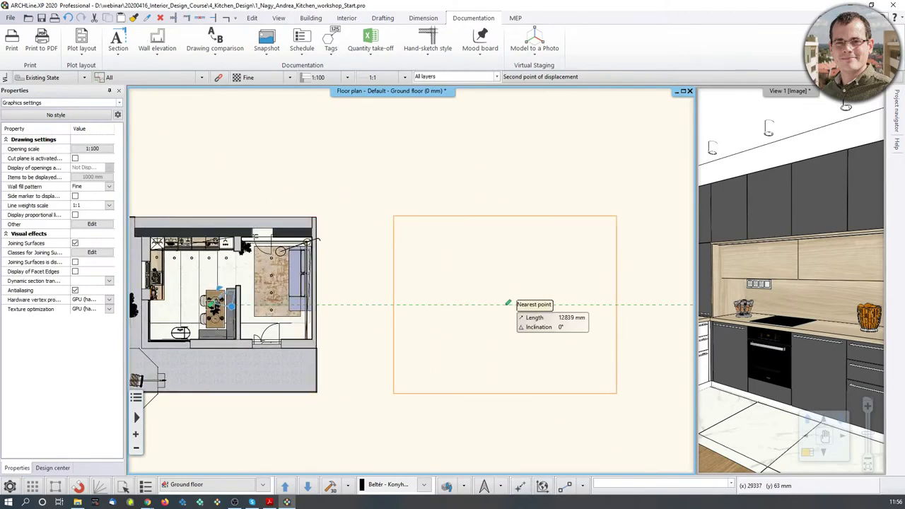
left_click(517, 303)
left_click(420, 165)
scroll(508, 328, "up", 3)
scroll(508, 327, "up", 2)
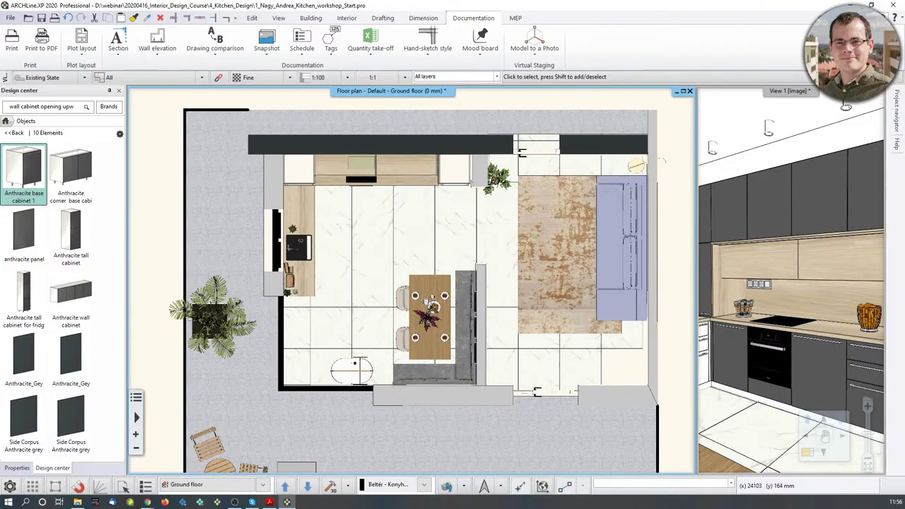
Step: Examine the plinth moulding under the base cabinets and its section profile settings, and close the Moulding editor without changes
middle_click_drag(778, 286, 797, 281)
middle_click_drag(453, 283, 297, 280)
middle_click_drag(736, 354, 804, 330)
scroll(750, 406, "up", 3)
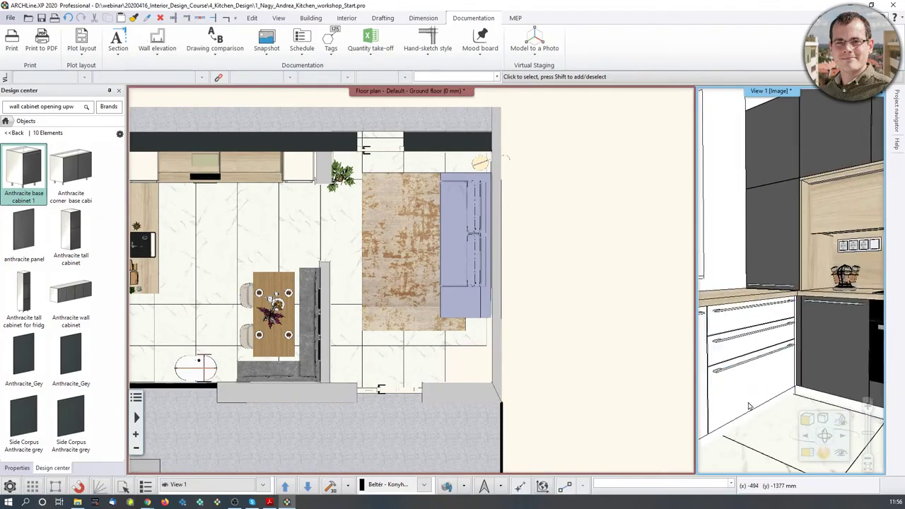
scroll(749, 406, "up", 3)
left_click(746, 343)
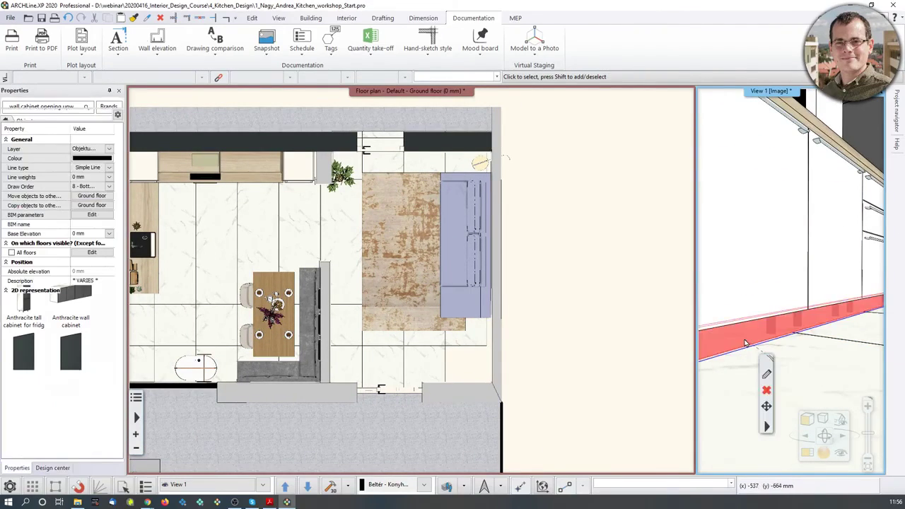
scroll(750, 343, "up", 4)
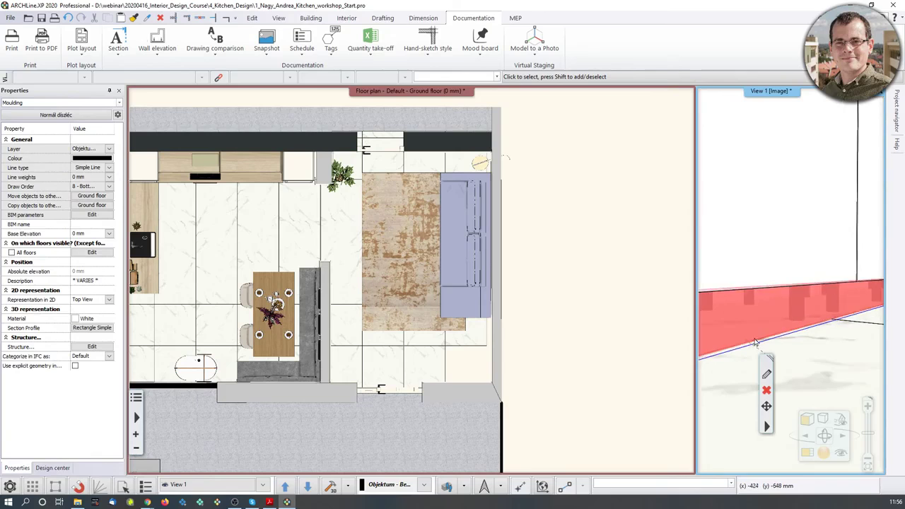
middle_click_drag(755, 342, 750, 295, "shift")
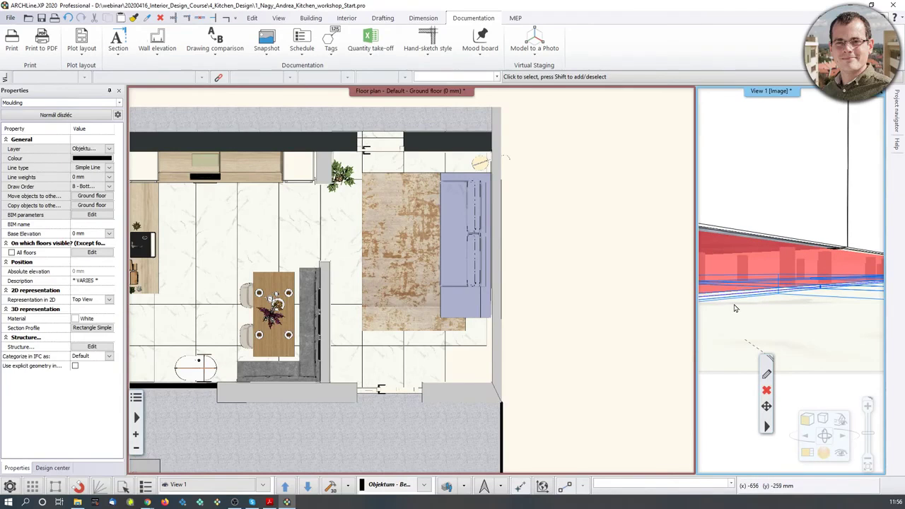
middle_click_drag(776, 304, 771, 392, "shift")
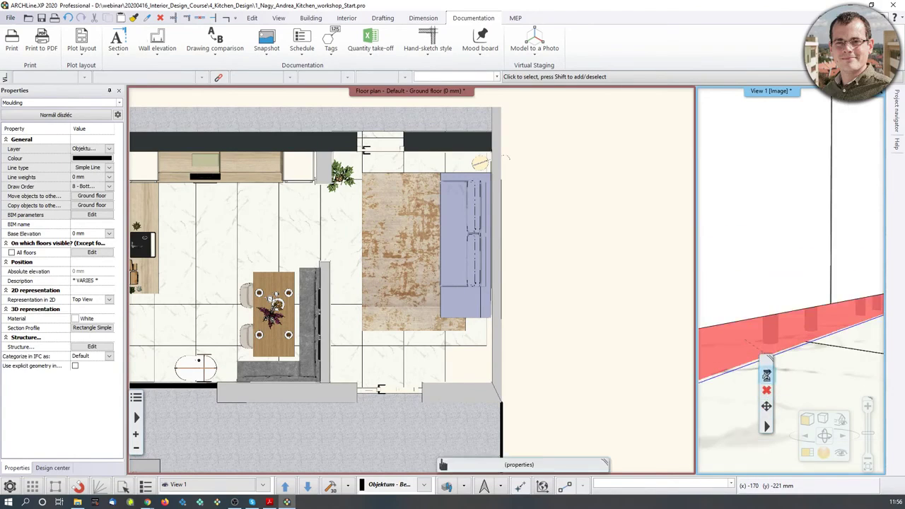
left_click(767, 375)
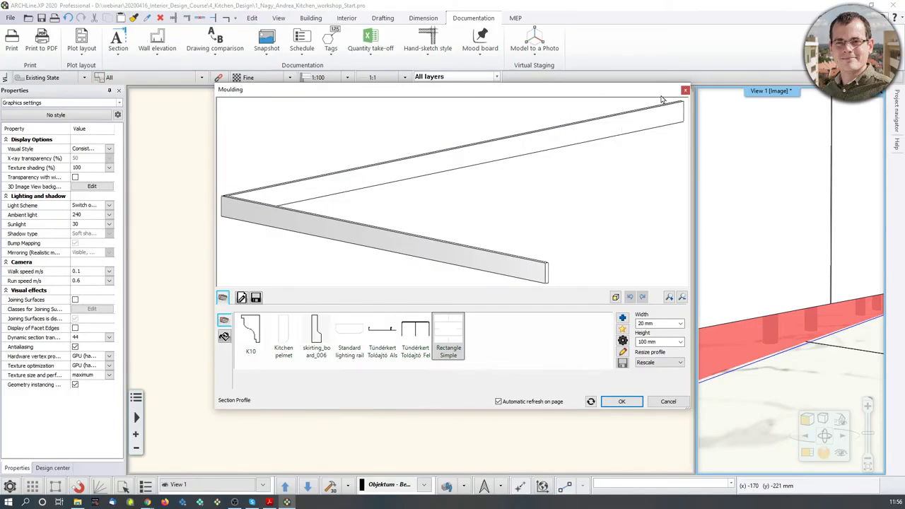
left_click(685, 90)
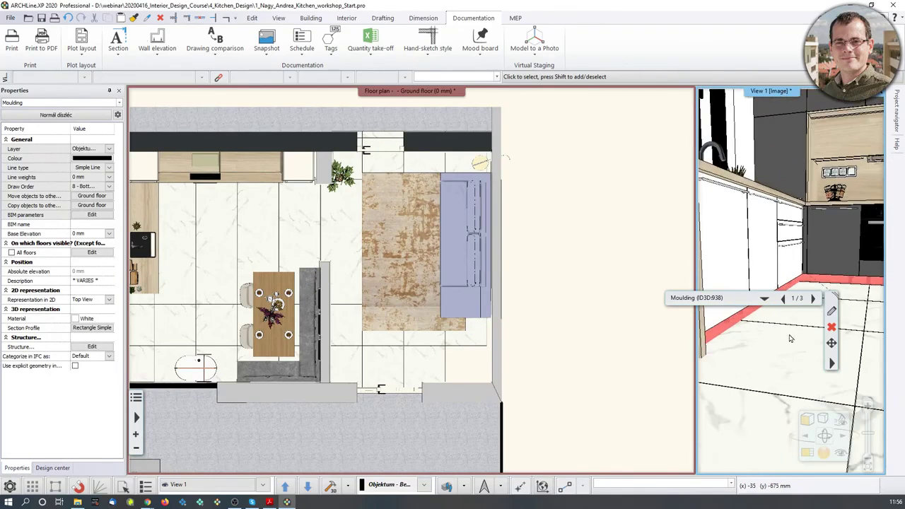
Step: Set the base elevation of the plinth moulding under the base cabinets to 5 mm
scroll(798, 294, "down", 3)
scroll(801, 290, "up", 2)
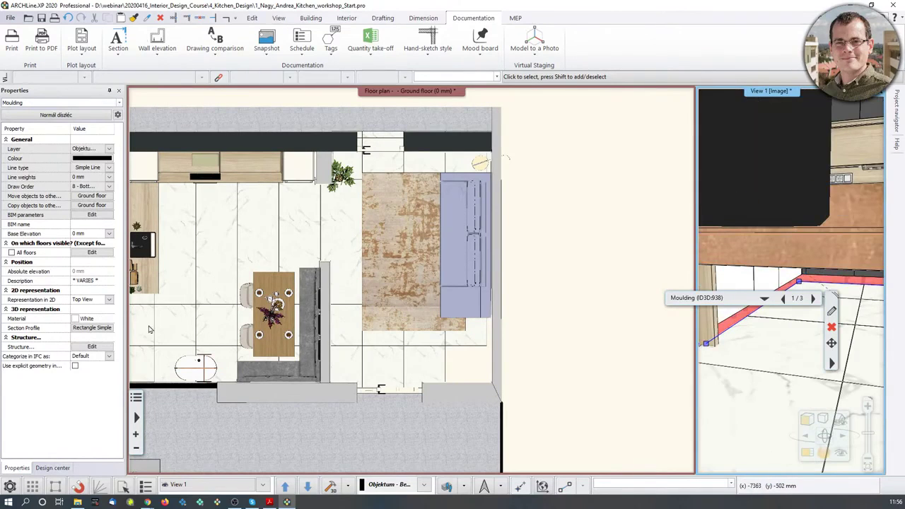
left_click(101, 234)
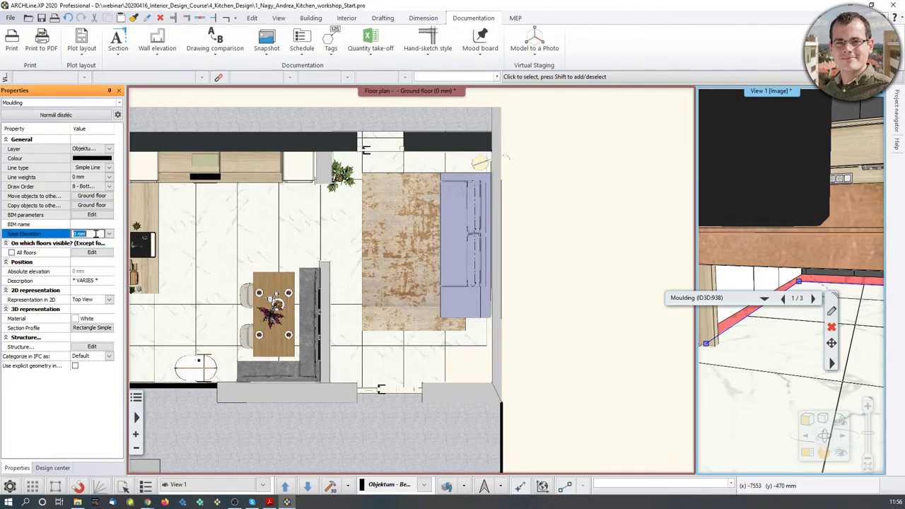
key("Return")
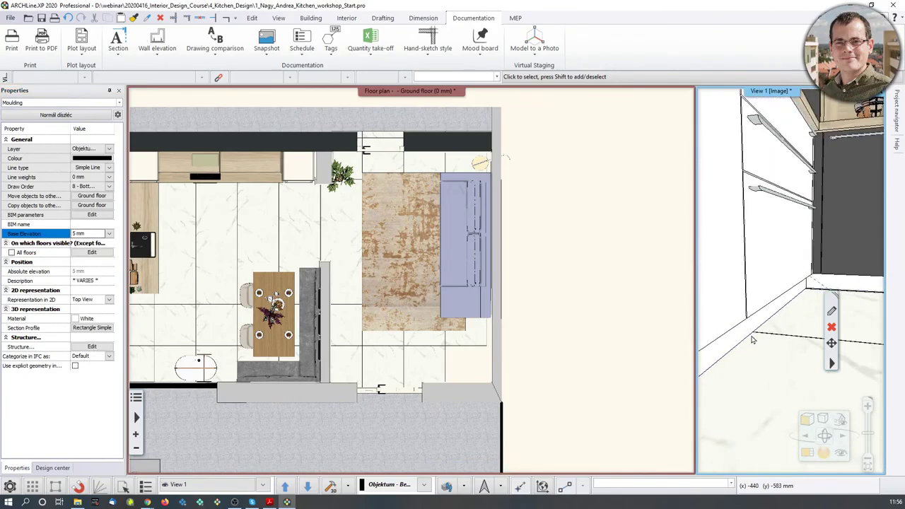
Step: Inspect the plinth moulding at the inner corner of the base cabinets up close in the 3D view
scroll(759, 343, "up", 6)
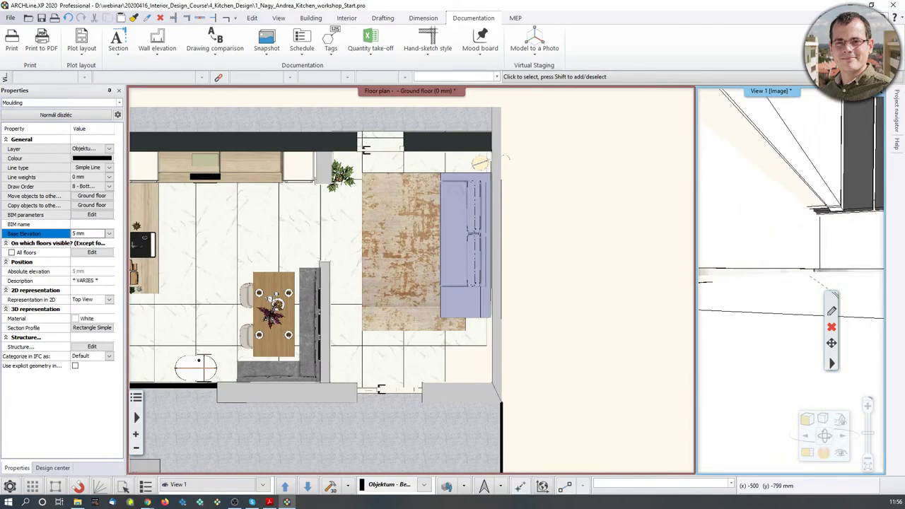
scroll(803, 315, "up", 5)
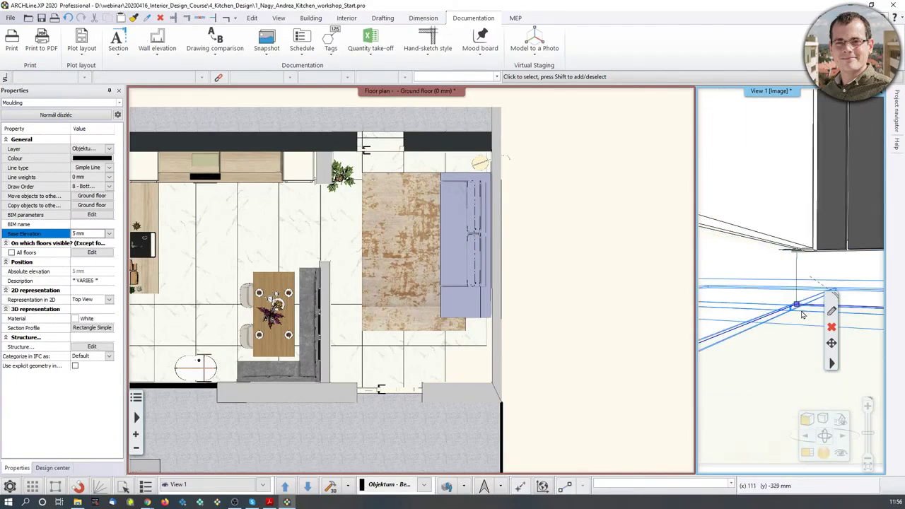
scroll(804, 317, "up", 3)
scroll(803, 317, "up", 3)
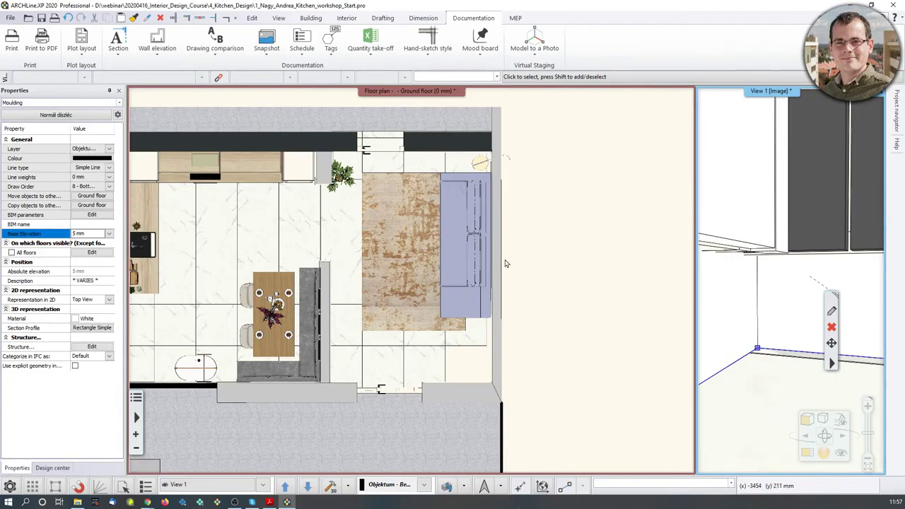
scroll(728, 259, "down", 5)
scroll(810, 232, "down", 8)
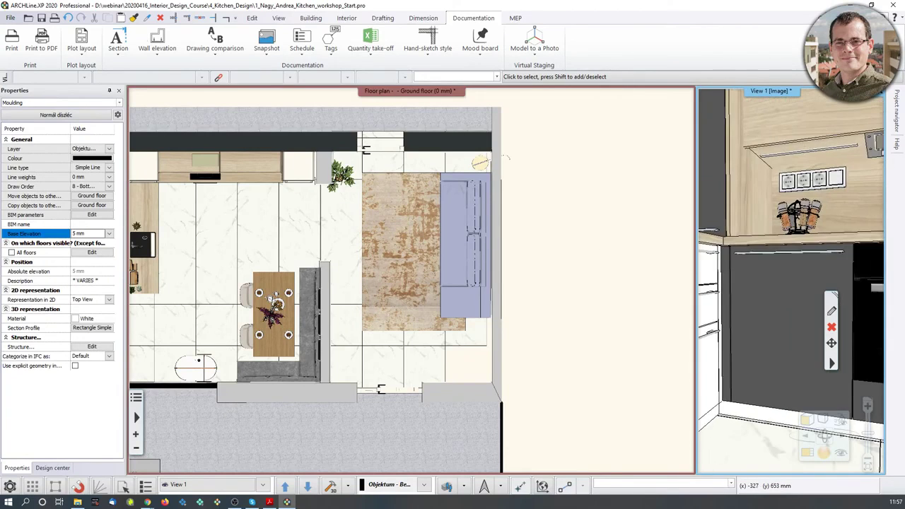
middle_click_drag(810, 232, 810, 248)
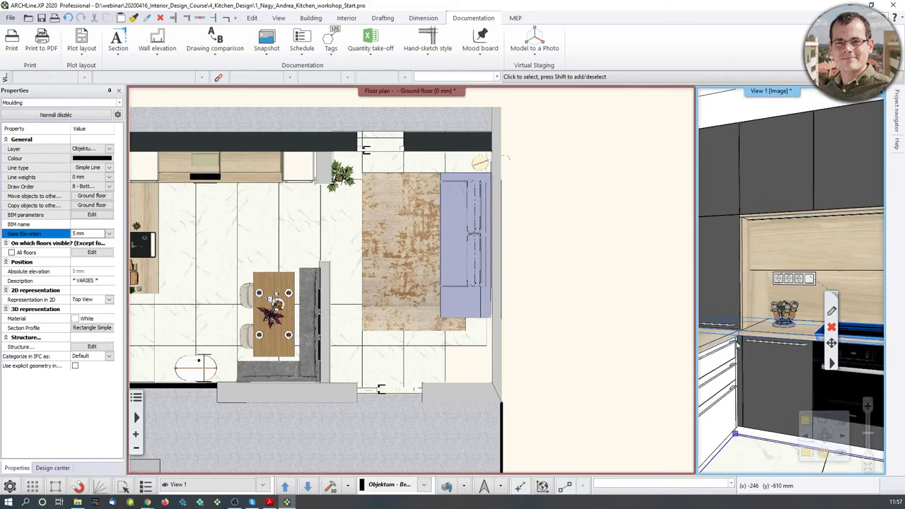
Step: Review the textured ground floor snapshot and the Excel list report types of the quantity take-off, closing the dialog without making a report
middle_click_drag(393, 326, 440, 314)
scroll(440, 314, "down", 1)
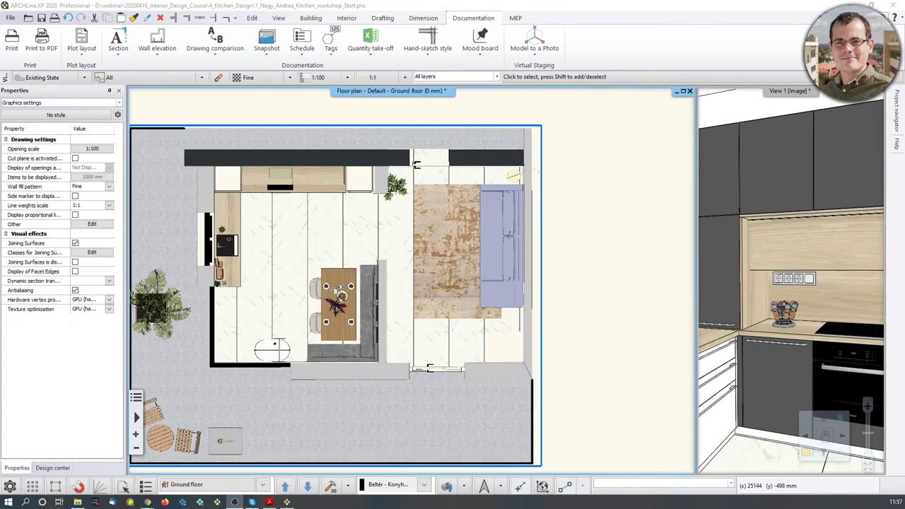
middle_click_drag(259, 284, 281, 287)
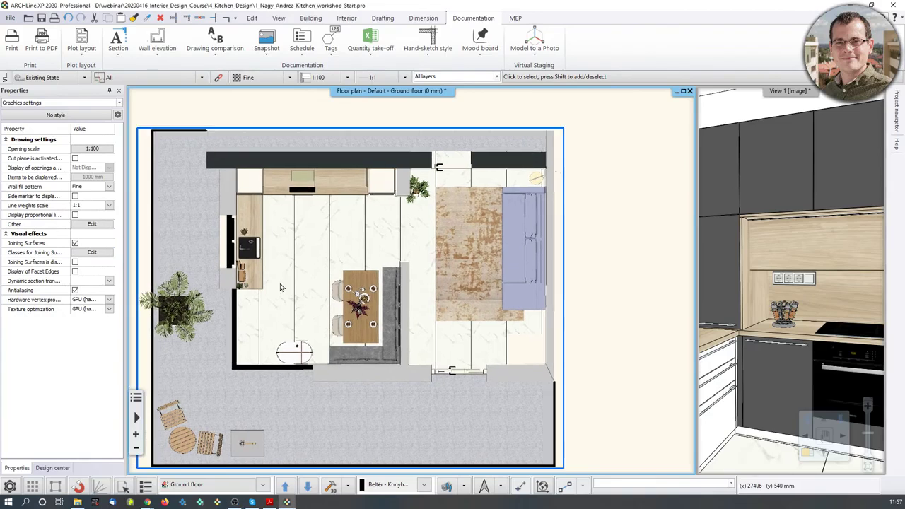
scroll(293, 294, "up", 2)
left_click(370, 39)
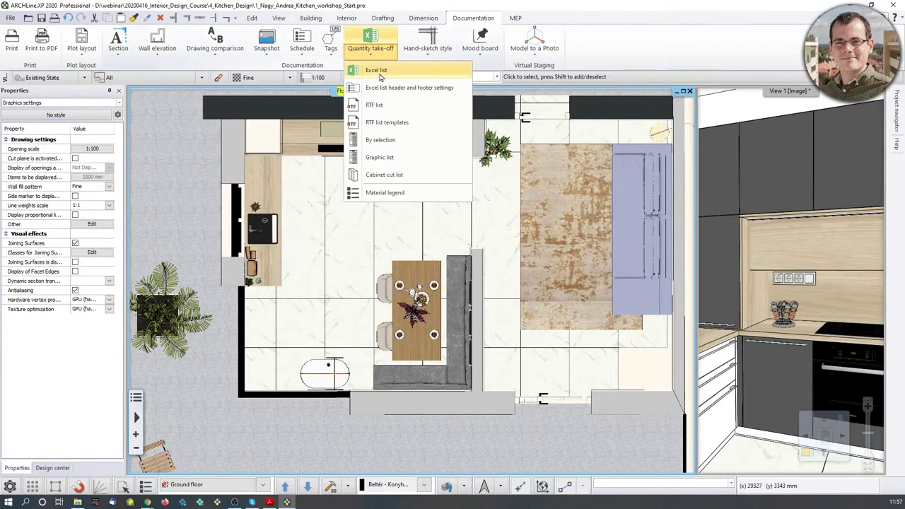
left_click(368, 75)
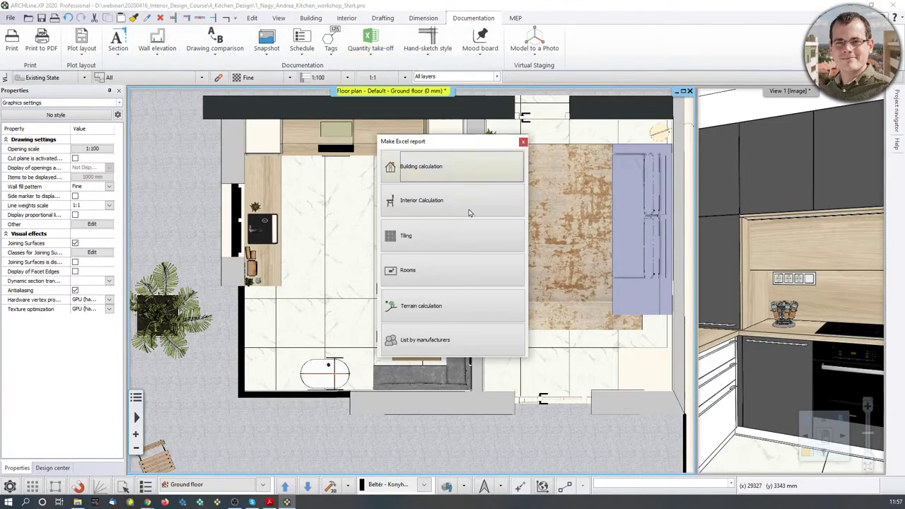
left_click(524, 144)
Step: Examine the previews of the anthracite base cabinet and the anthracite corner base cabinet in the Design Center object library
scroll(303, 273, "down", 3)
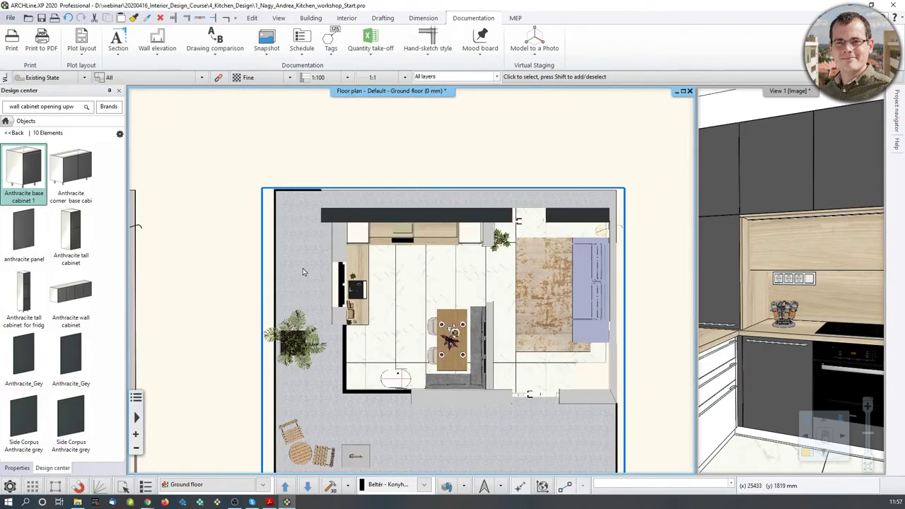
mouse_move(39, 191)
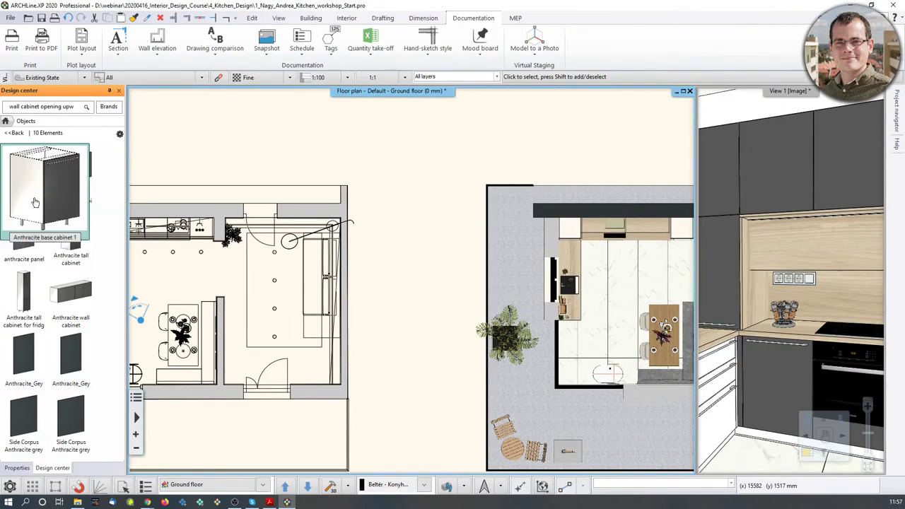
mouse_move(60, 181)
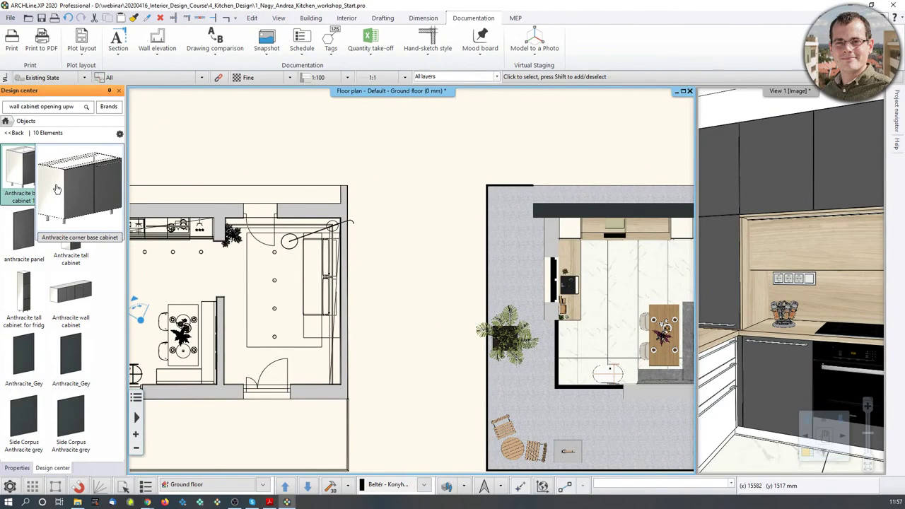